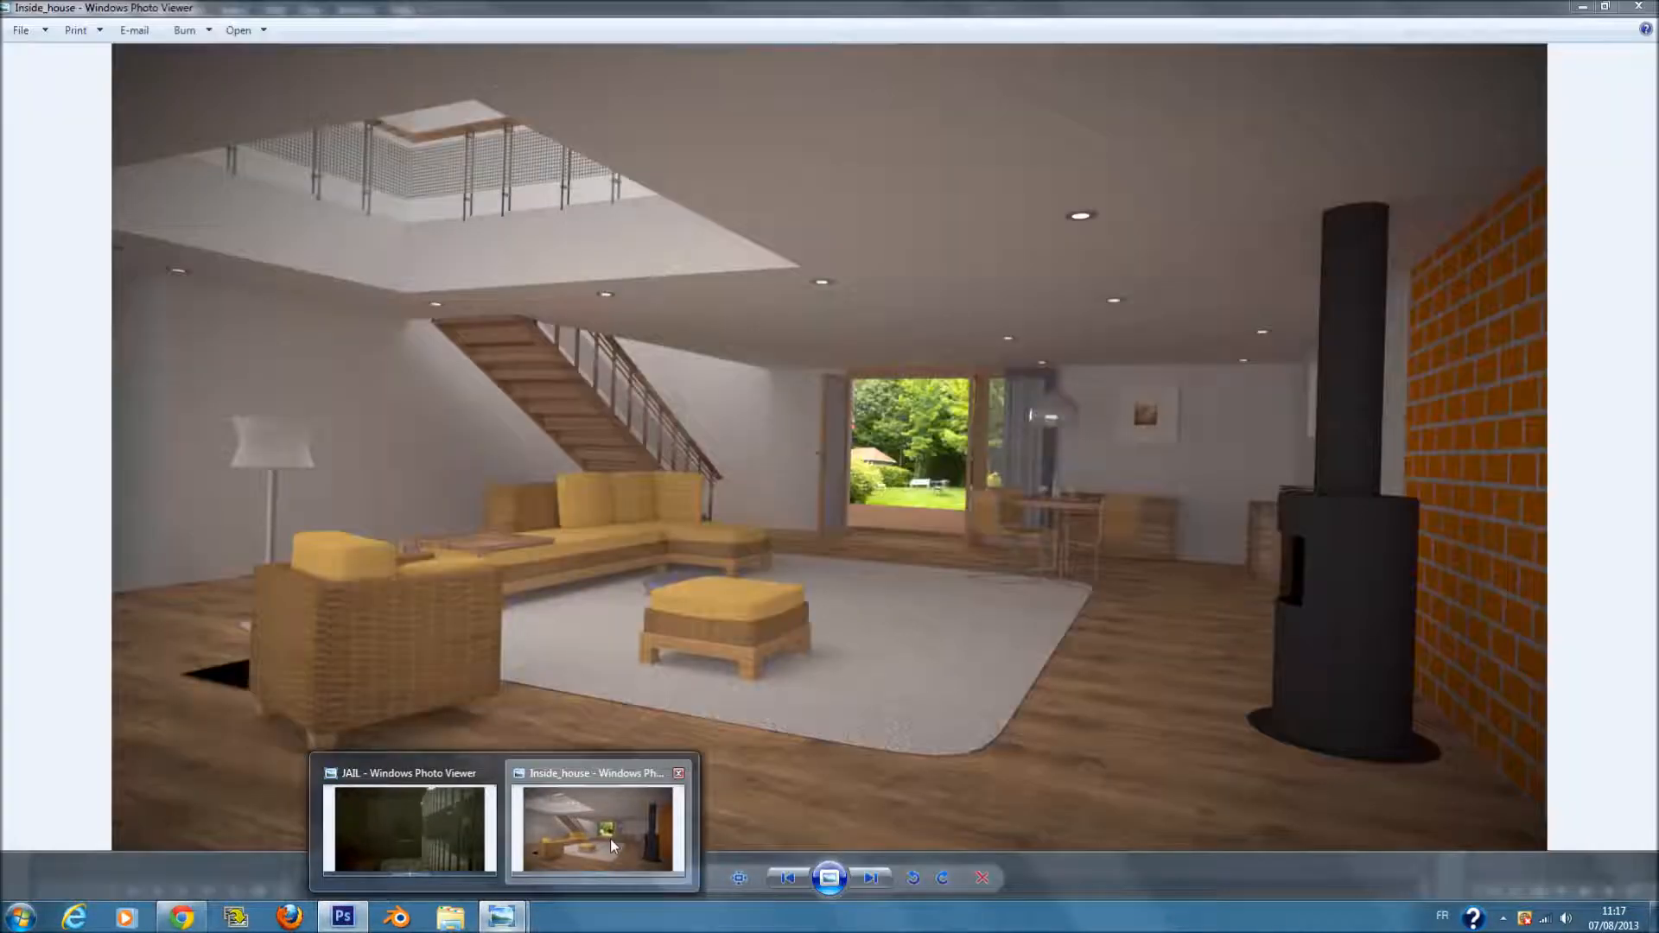
- View the Inside_house render and the neighbouring Inside_hotel image, ending on Inside_house
{"action": "left_click", "coordinate": [610, 839]}
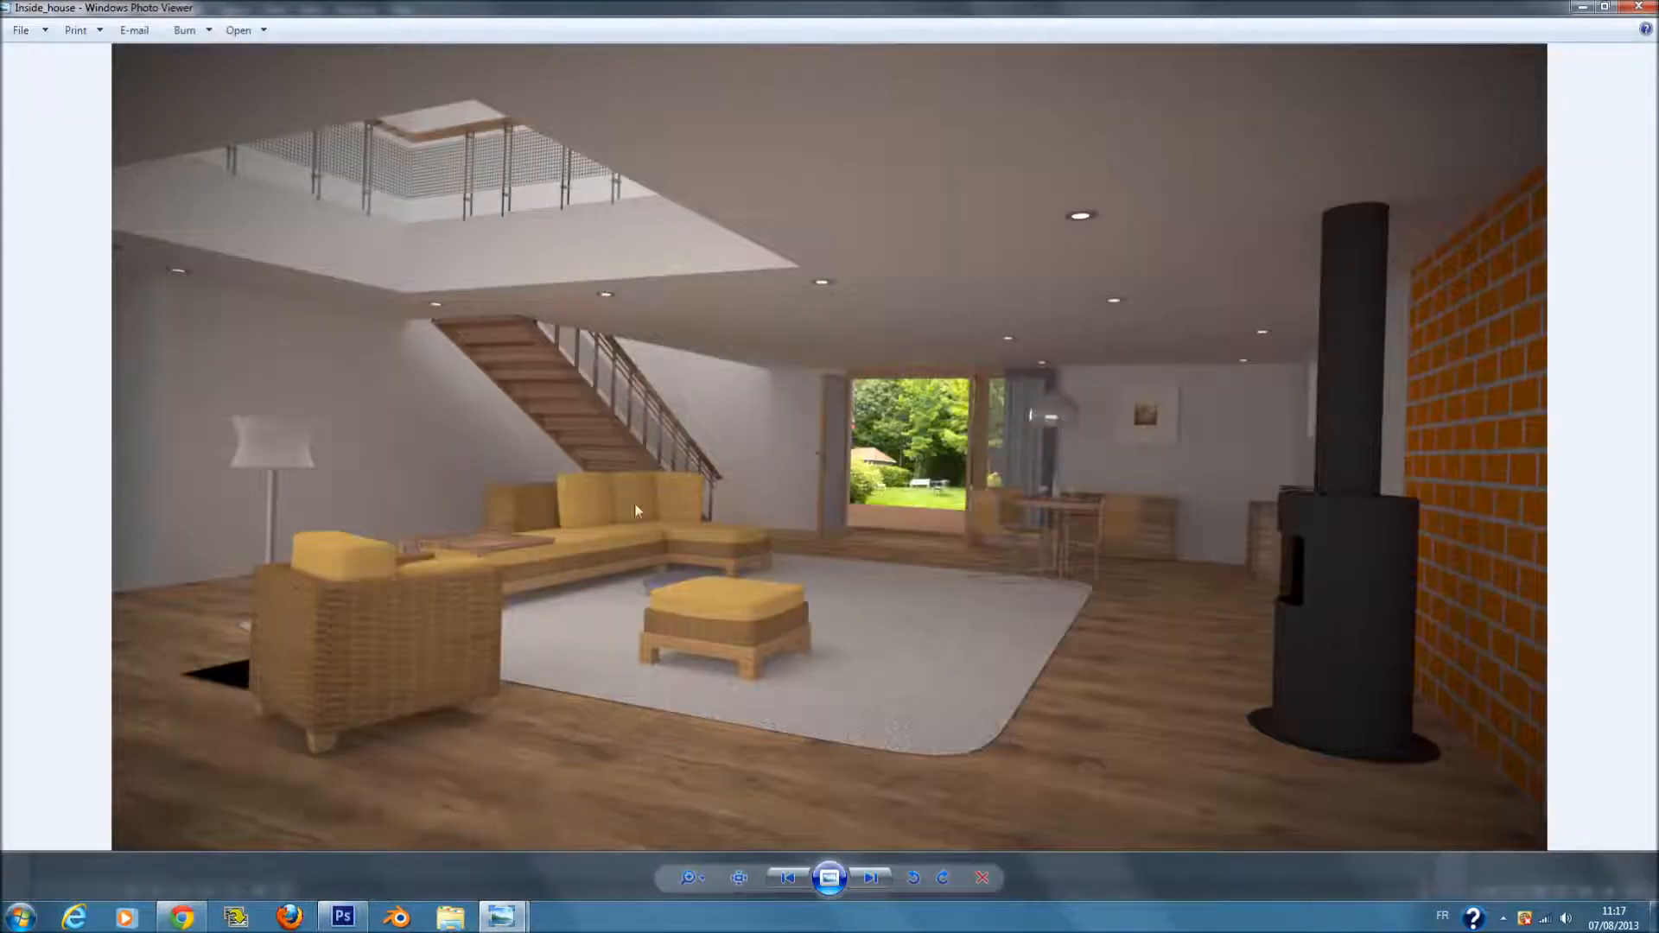
{"action": "left_click", "coordinate": [789, 878]}
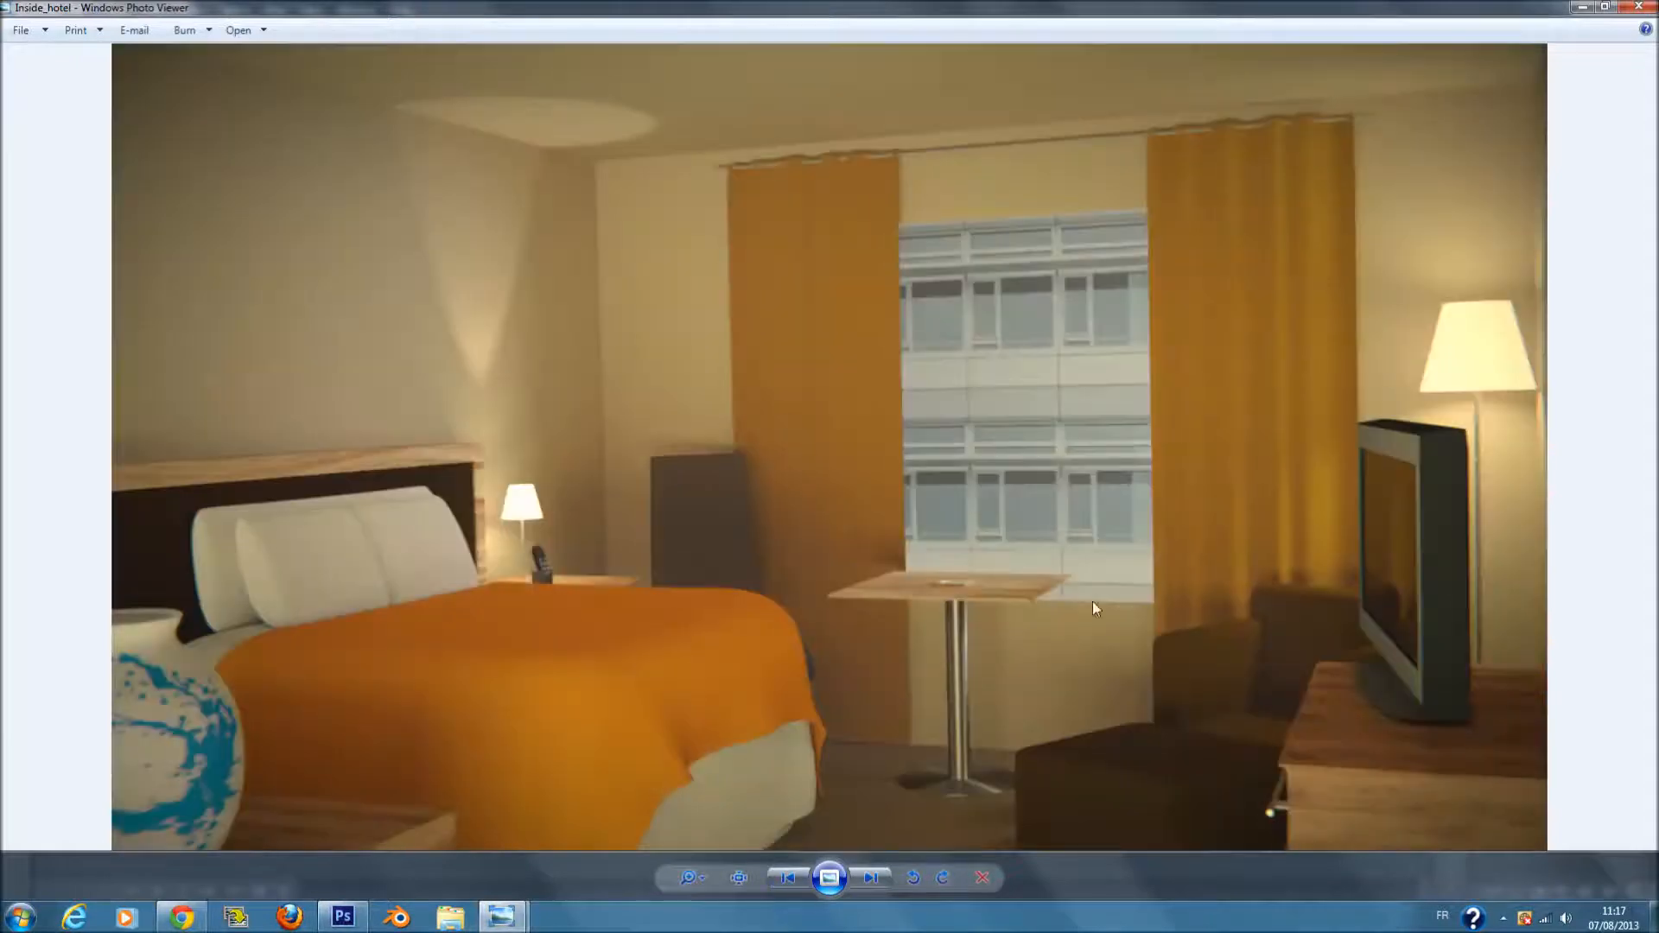
{"action": "left_click", "coordinate": [873, 878]}
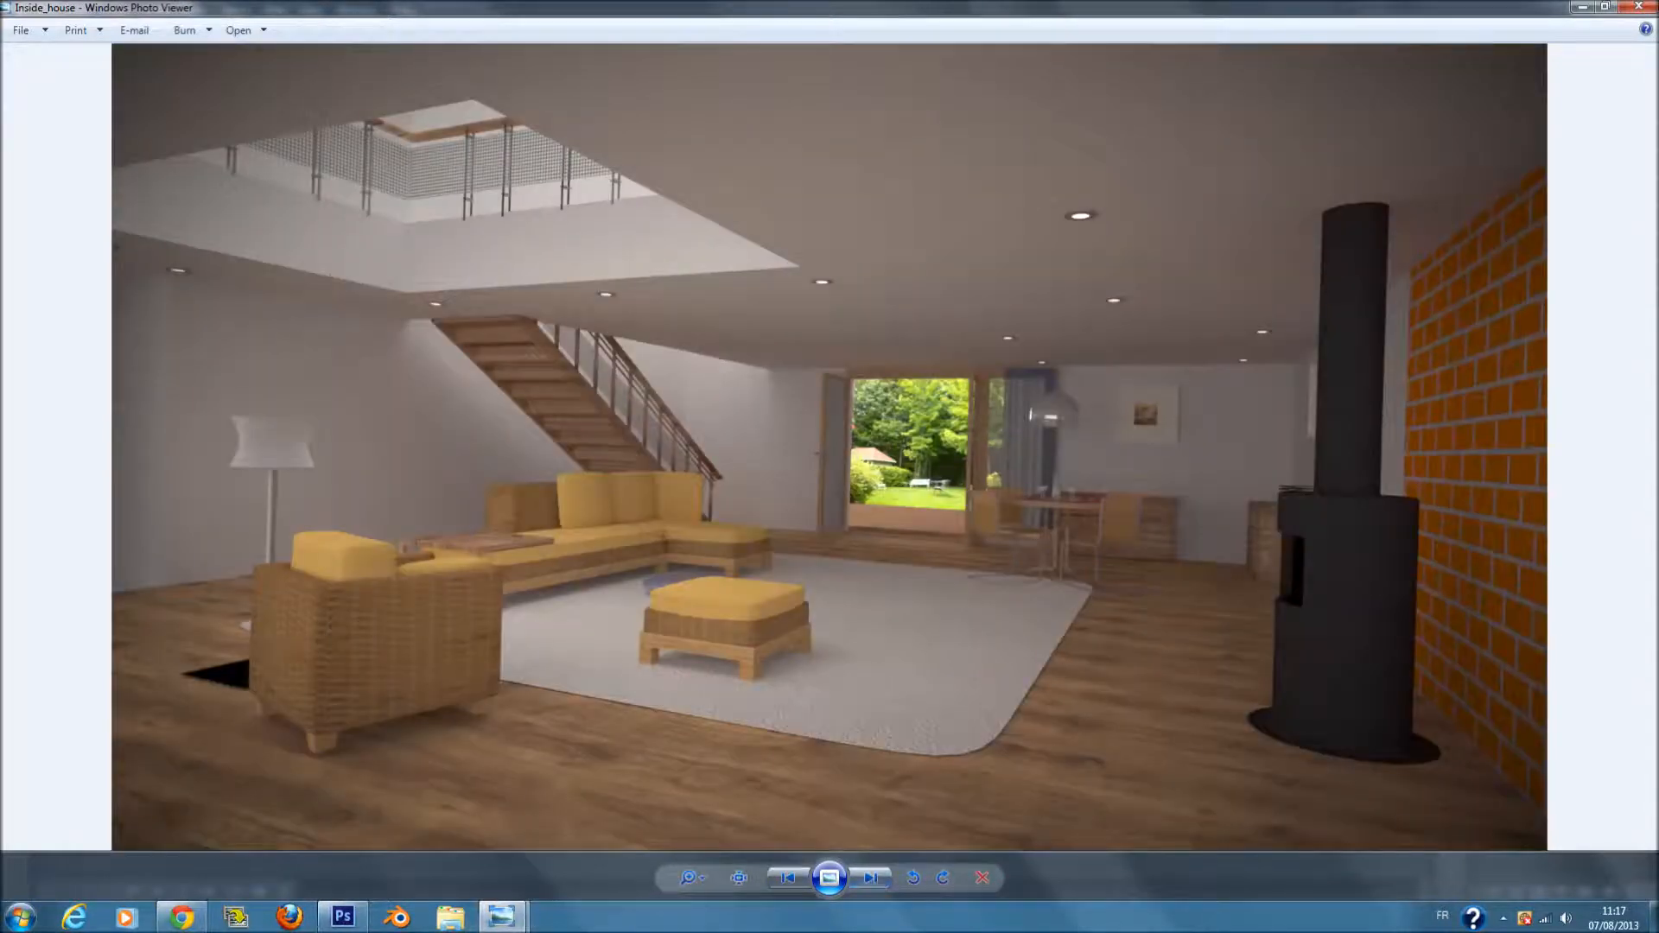
- View the JAIL render and the neighbouring PASTA image, and return to the Inside_house render
{"action": "left_click", "coordinate": [437, 828]}
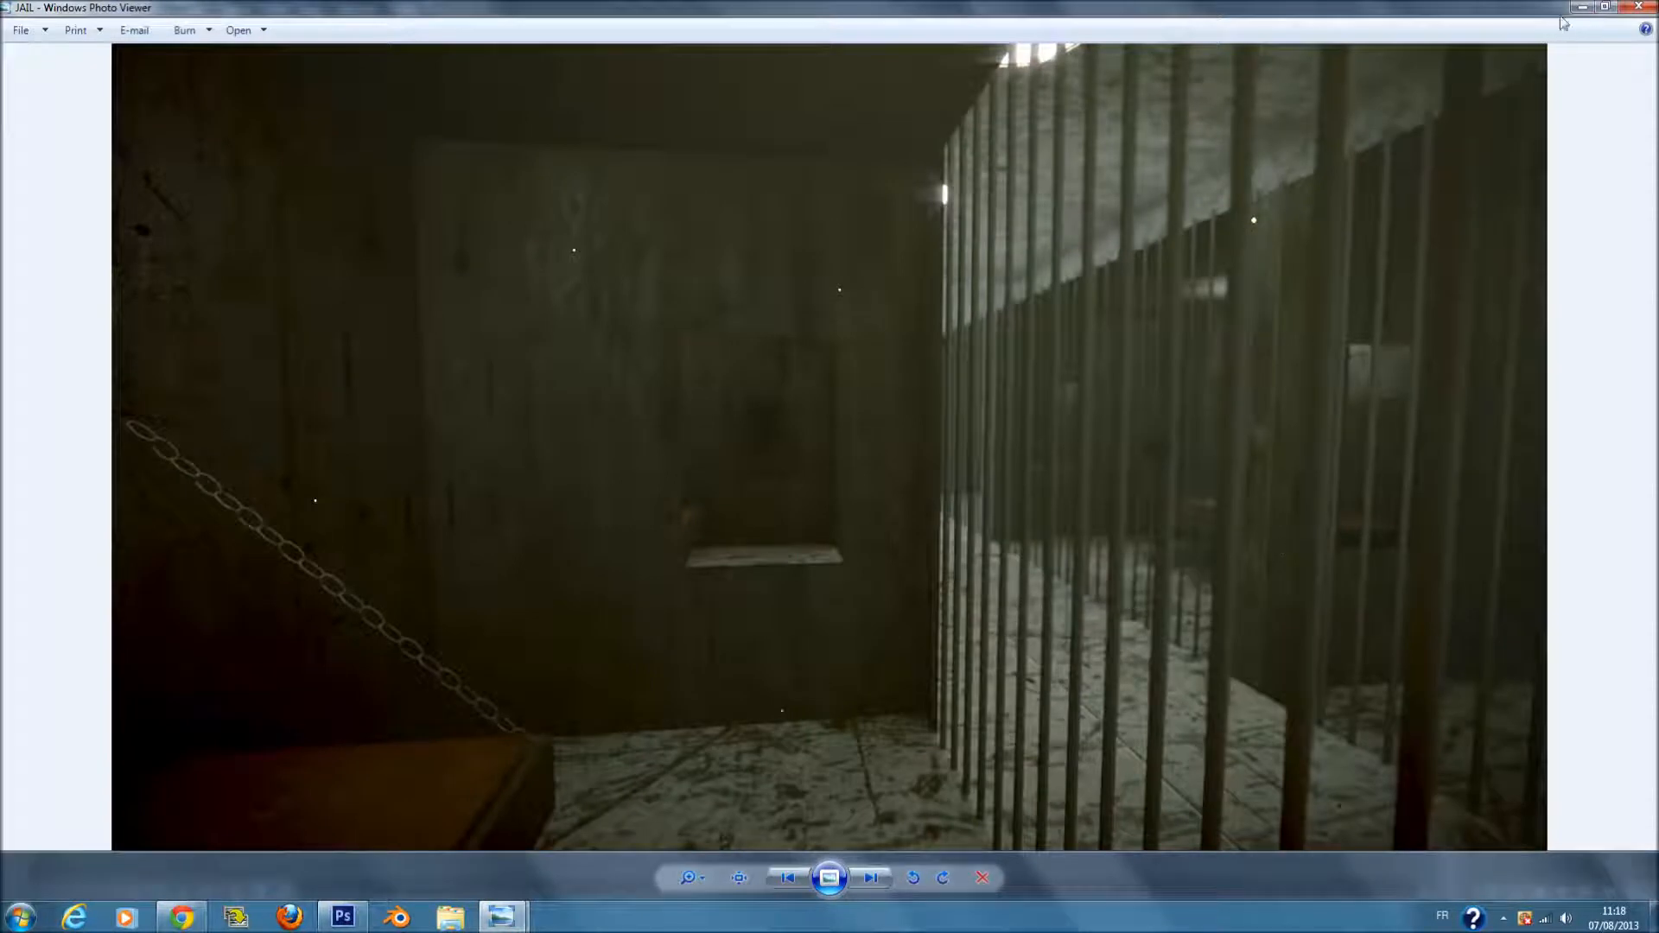
{"action": "left_click", "coordinate": [871, 878]}
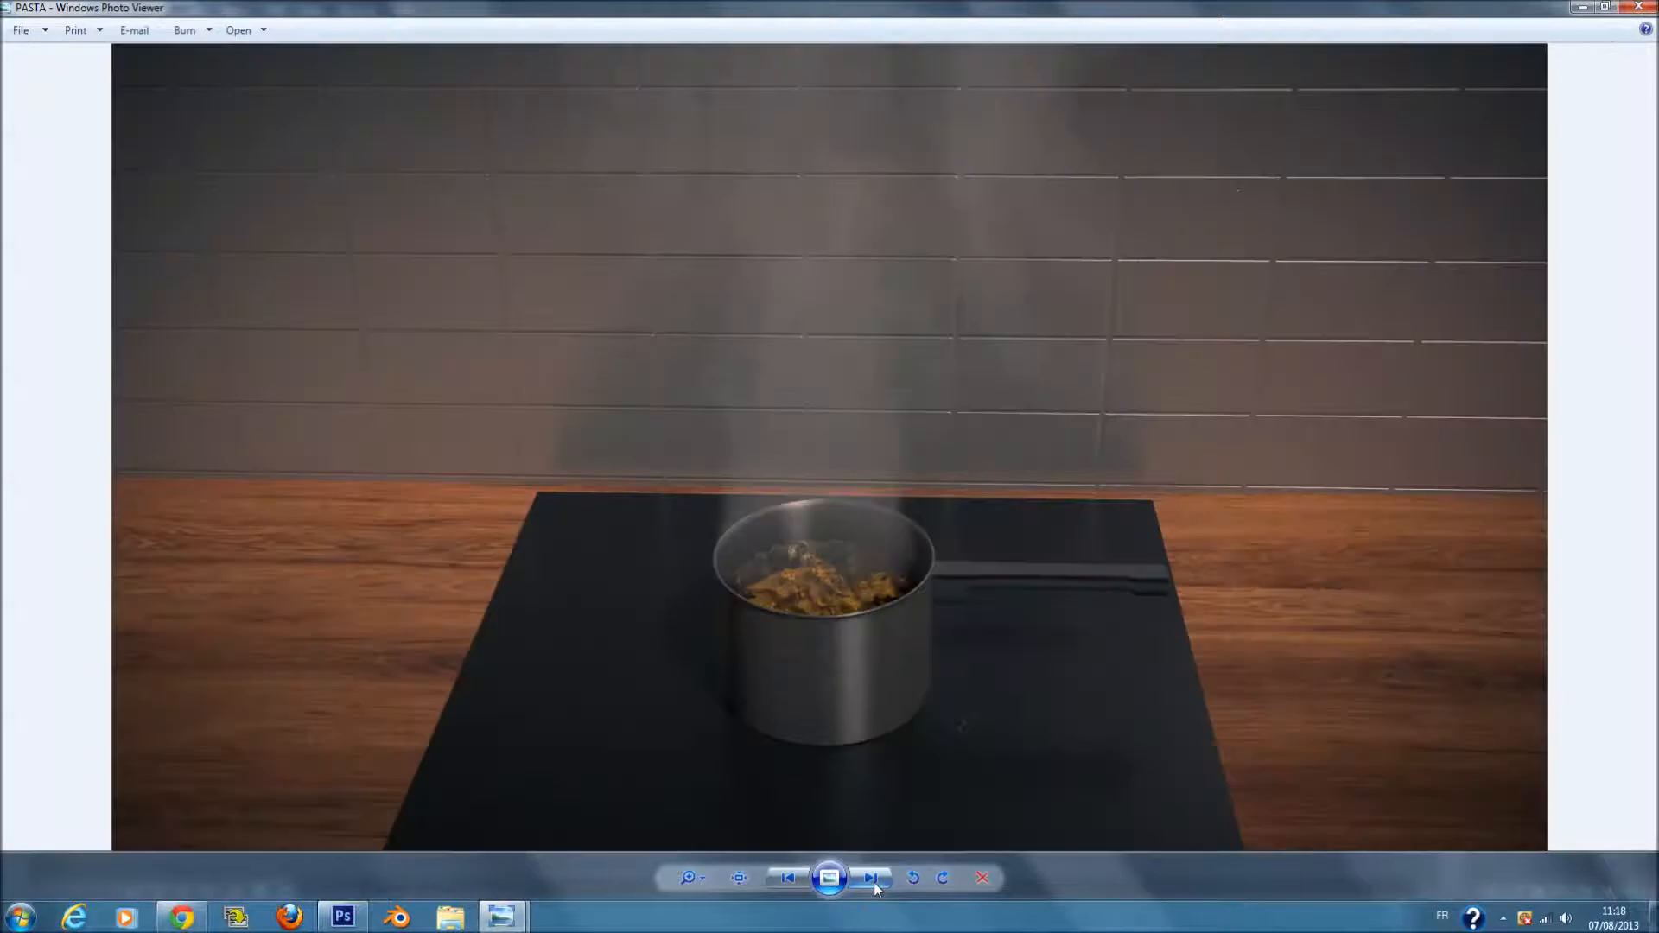
{"action": "left_click", "coordinate": [787, 878]}
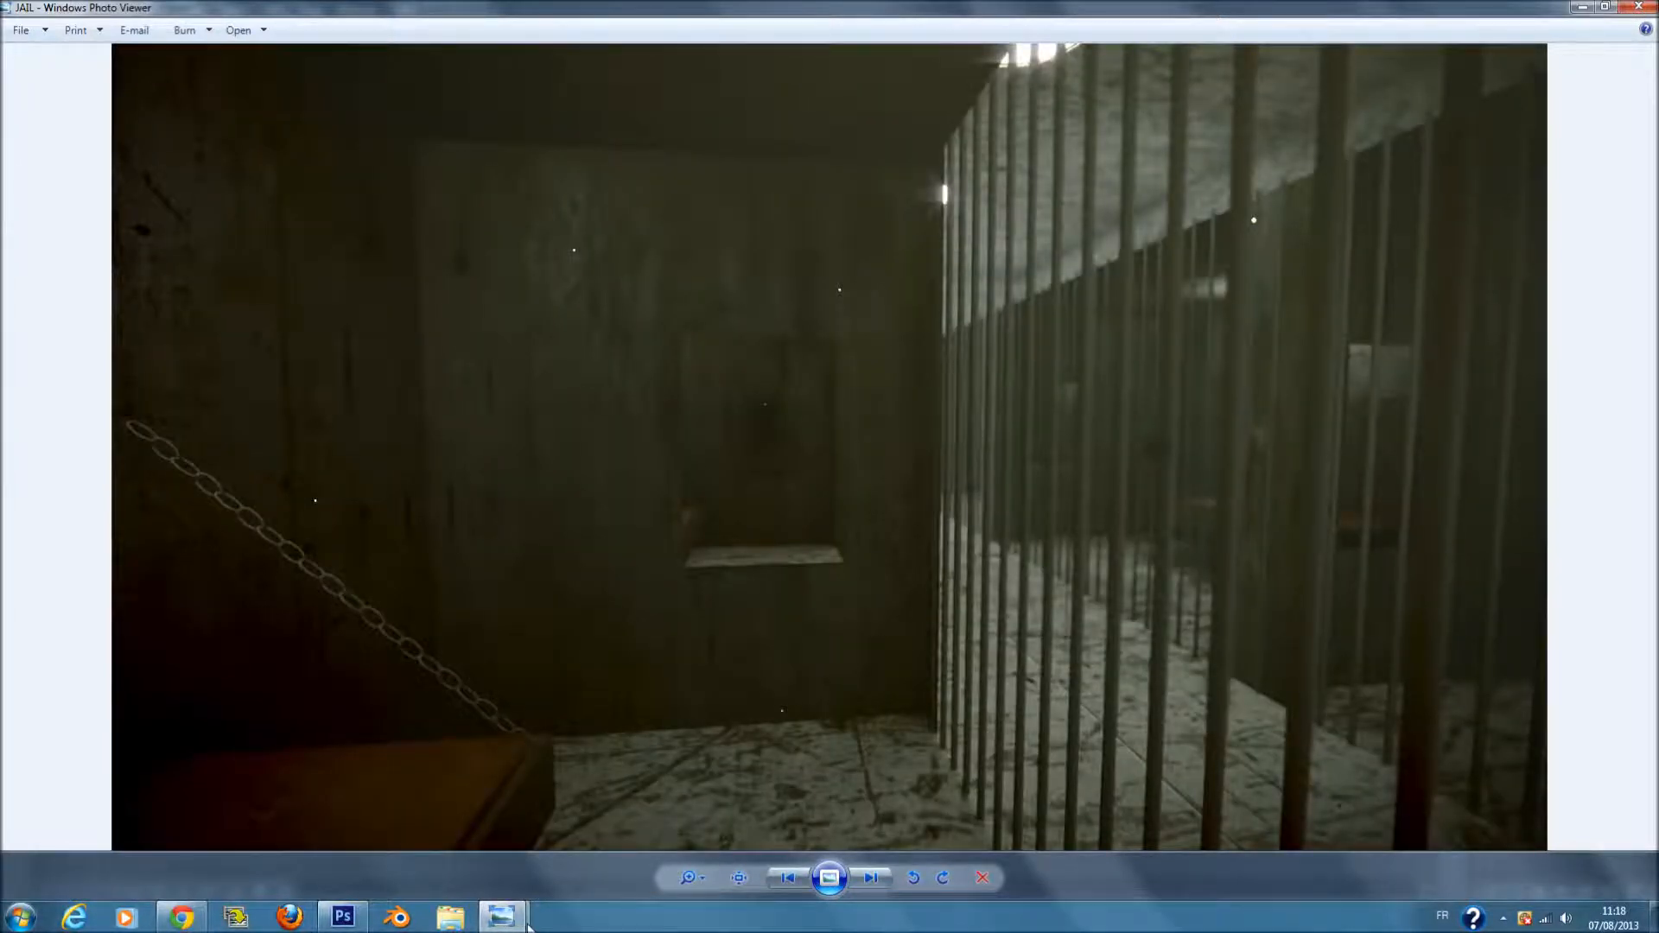
{"action": "mouse_move", "coordinate": [501, 916]}
{"action": "left_click", "coordinate": [593, 833]}
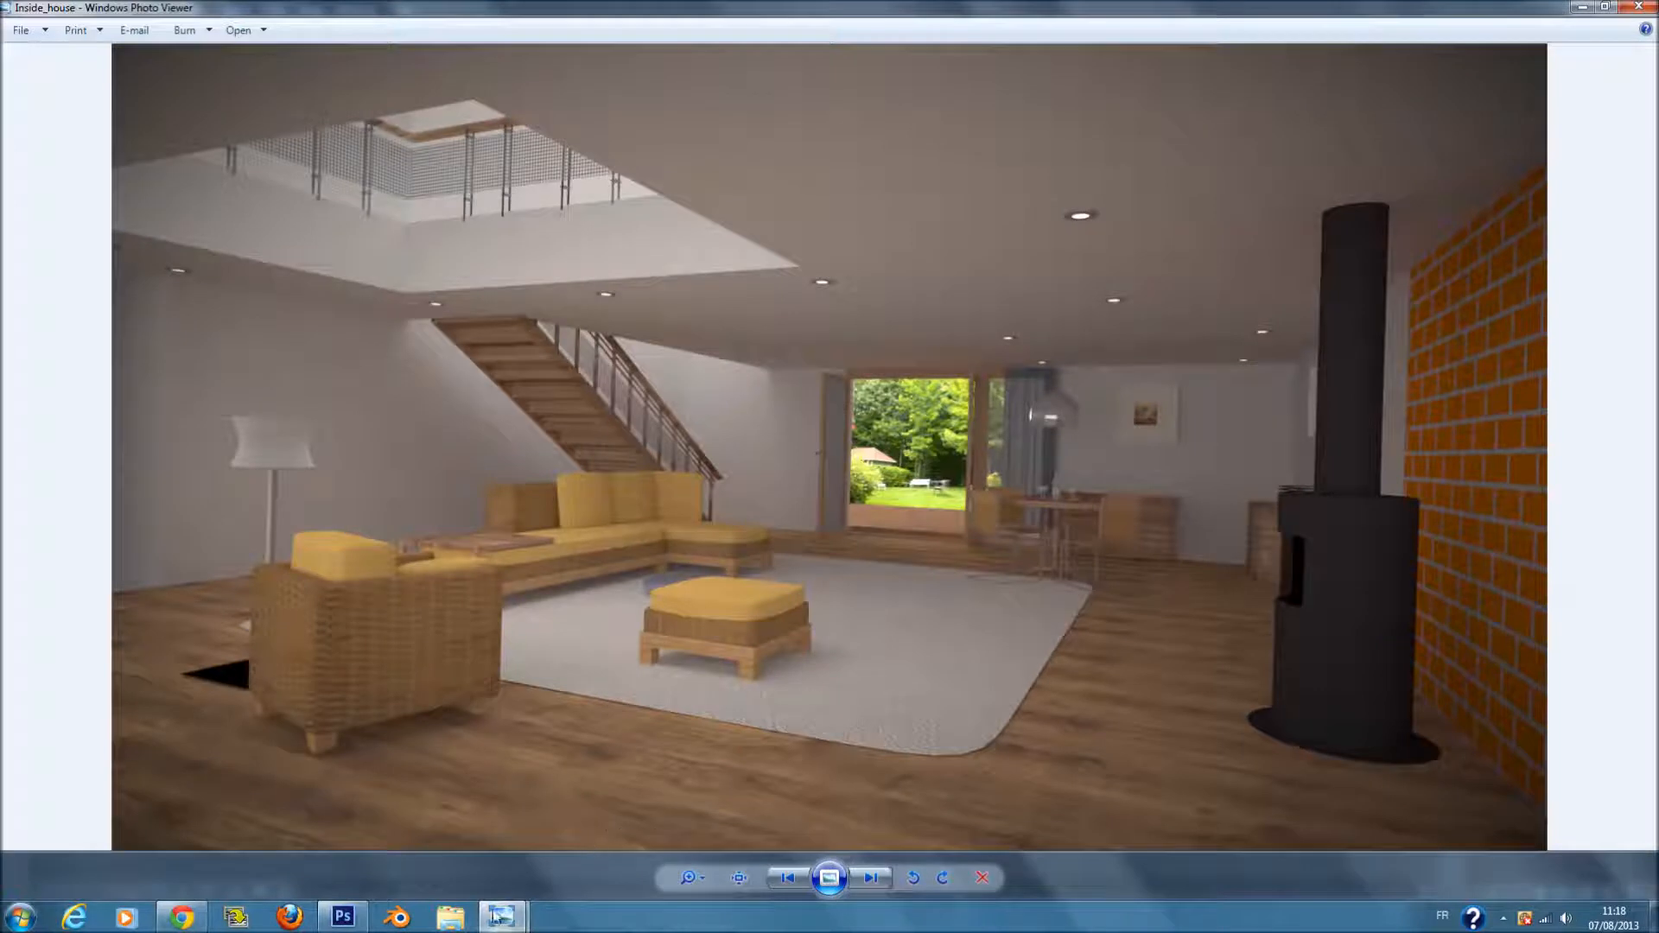
- Minimize the open image windows and open the JAIL_1 image from the desktop
{"action": "left_click", "coordinate": [1573, 10]}
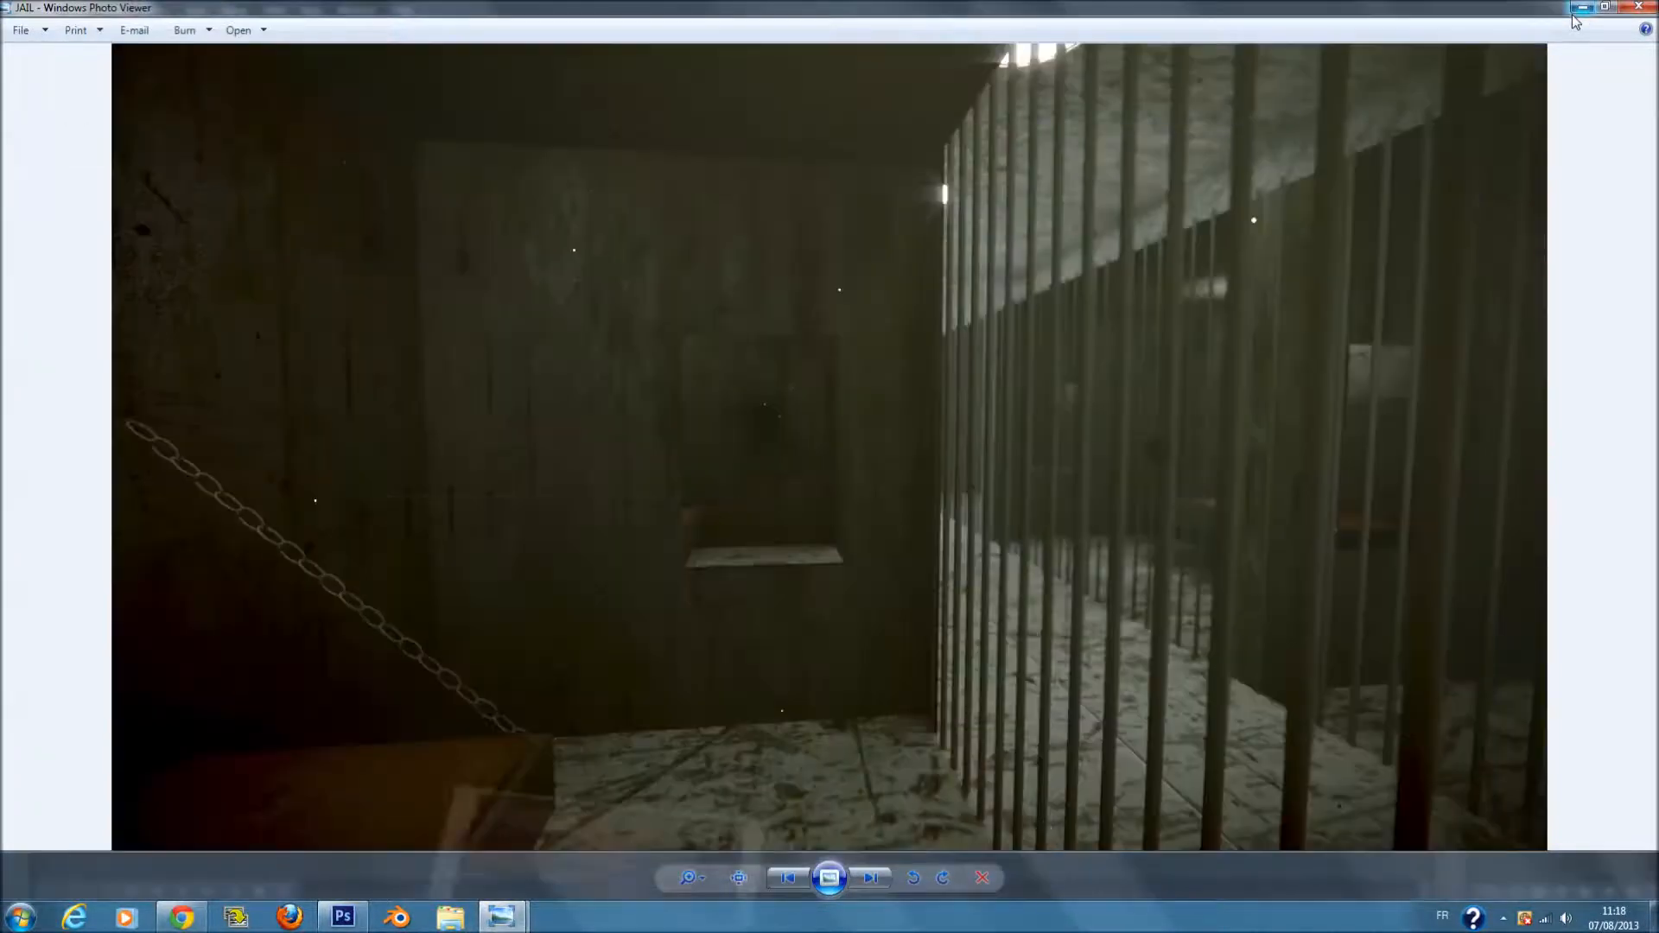
{"action": "left_click", "coordinate": [1573, 10]}
{"action": "left_click", "coordinate": [1572, 10]}
{"action": "double_click", "coordinate": [92, 733]}
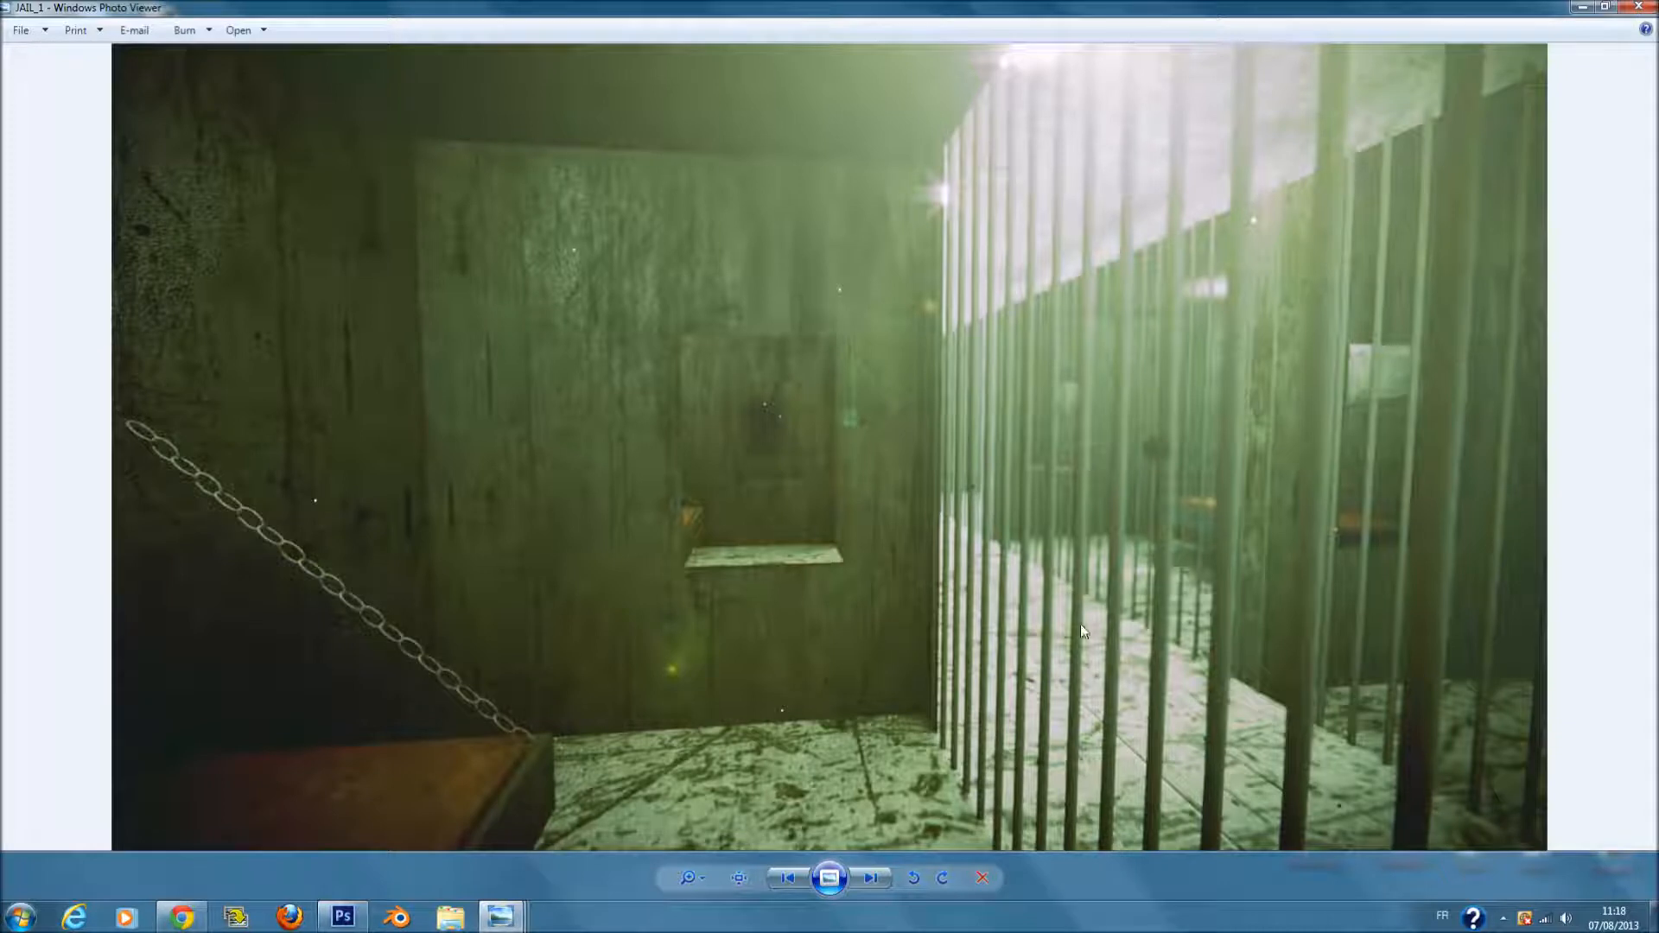
- Compare the original JAIL render with the JAIL_1 version by alternating between their windows
{"action": "left_click", "coordinate": [1583, 6]}
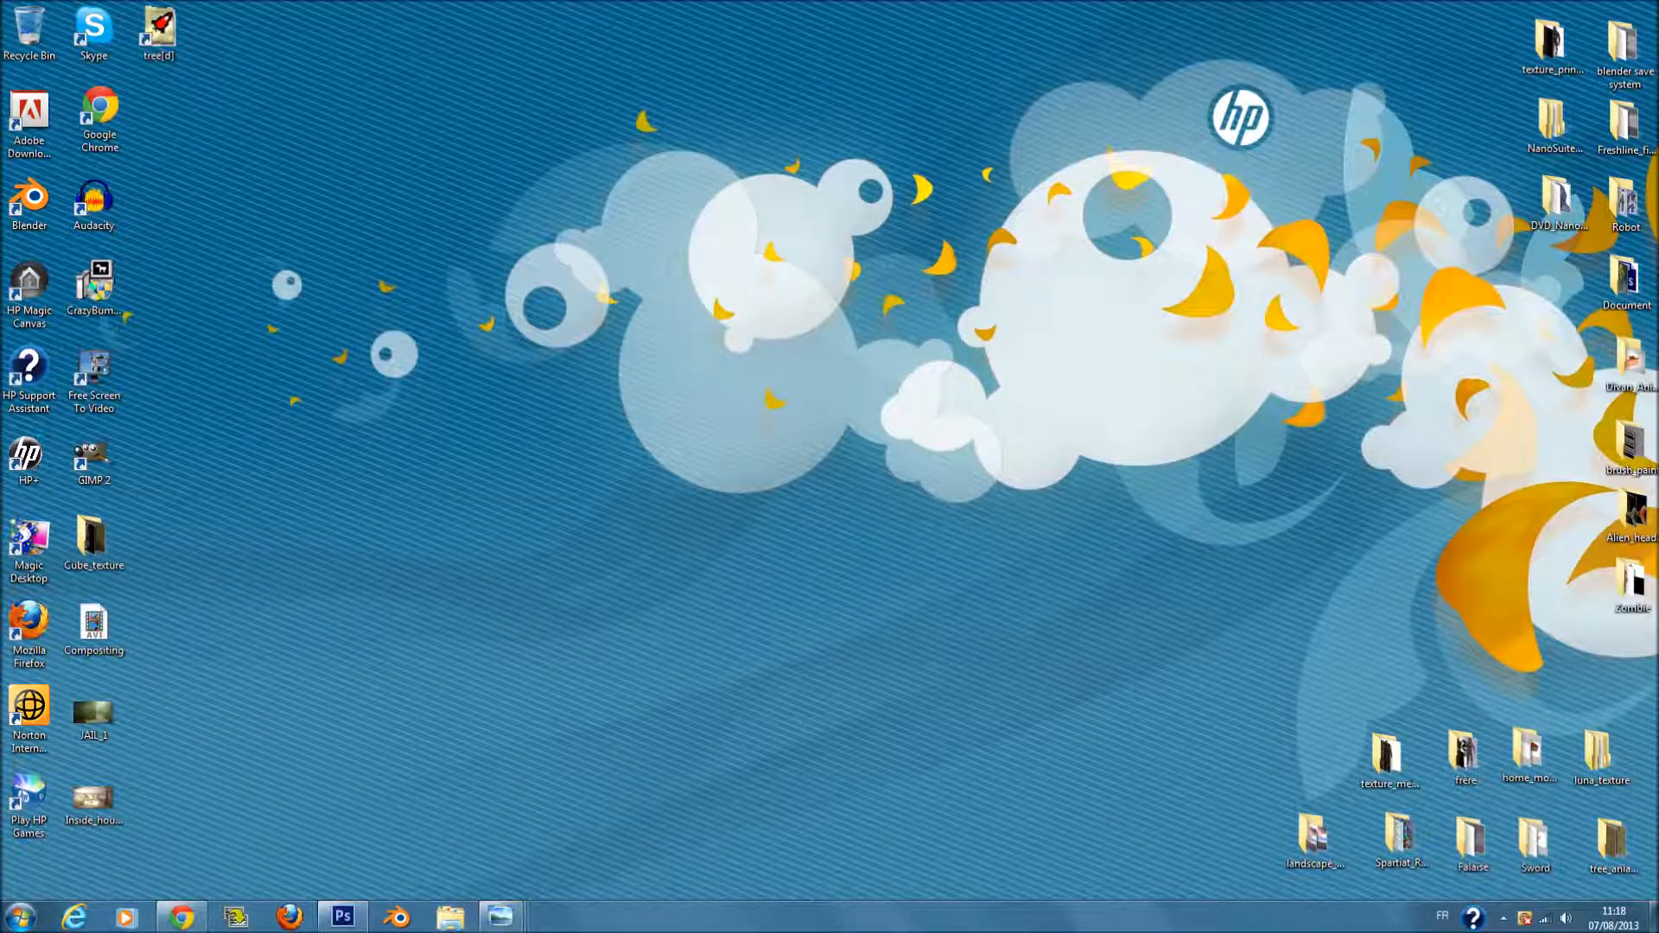
{"action": "mouse_move", "coordinate": [500, 916]}
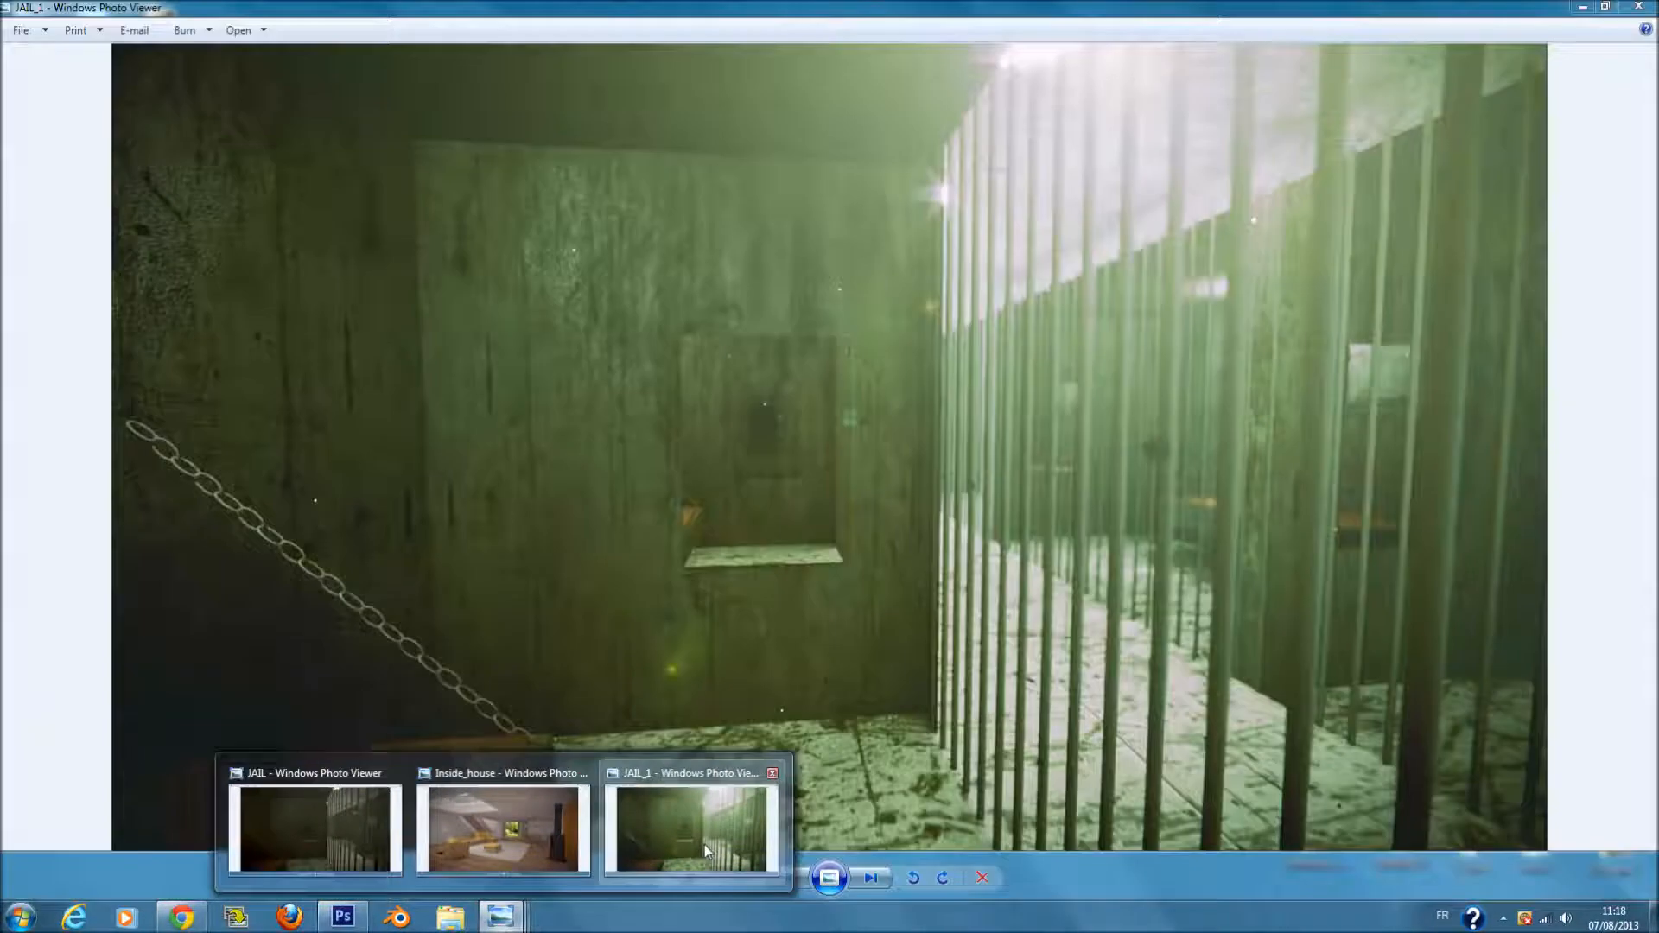
{"action": "mouse_move", "coordinate": [340, 837]}
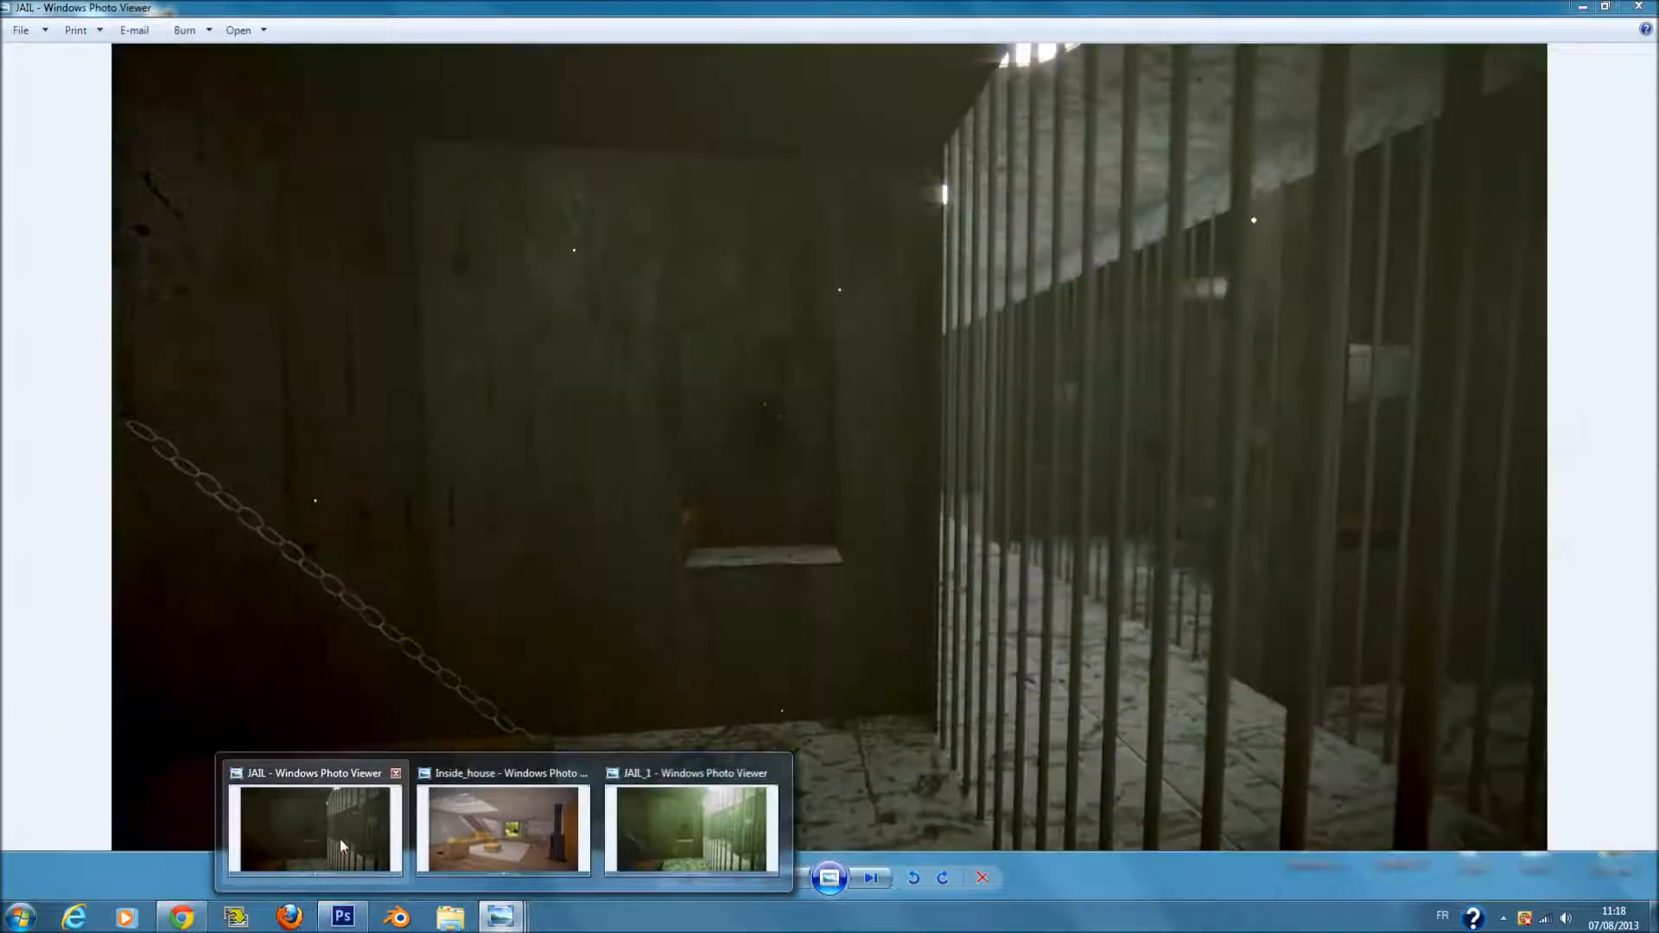
{"action": "mouse_move", "coordinate": [756, 825]}
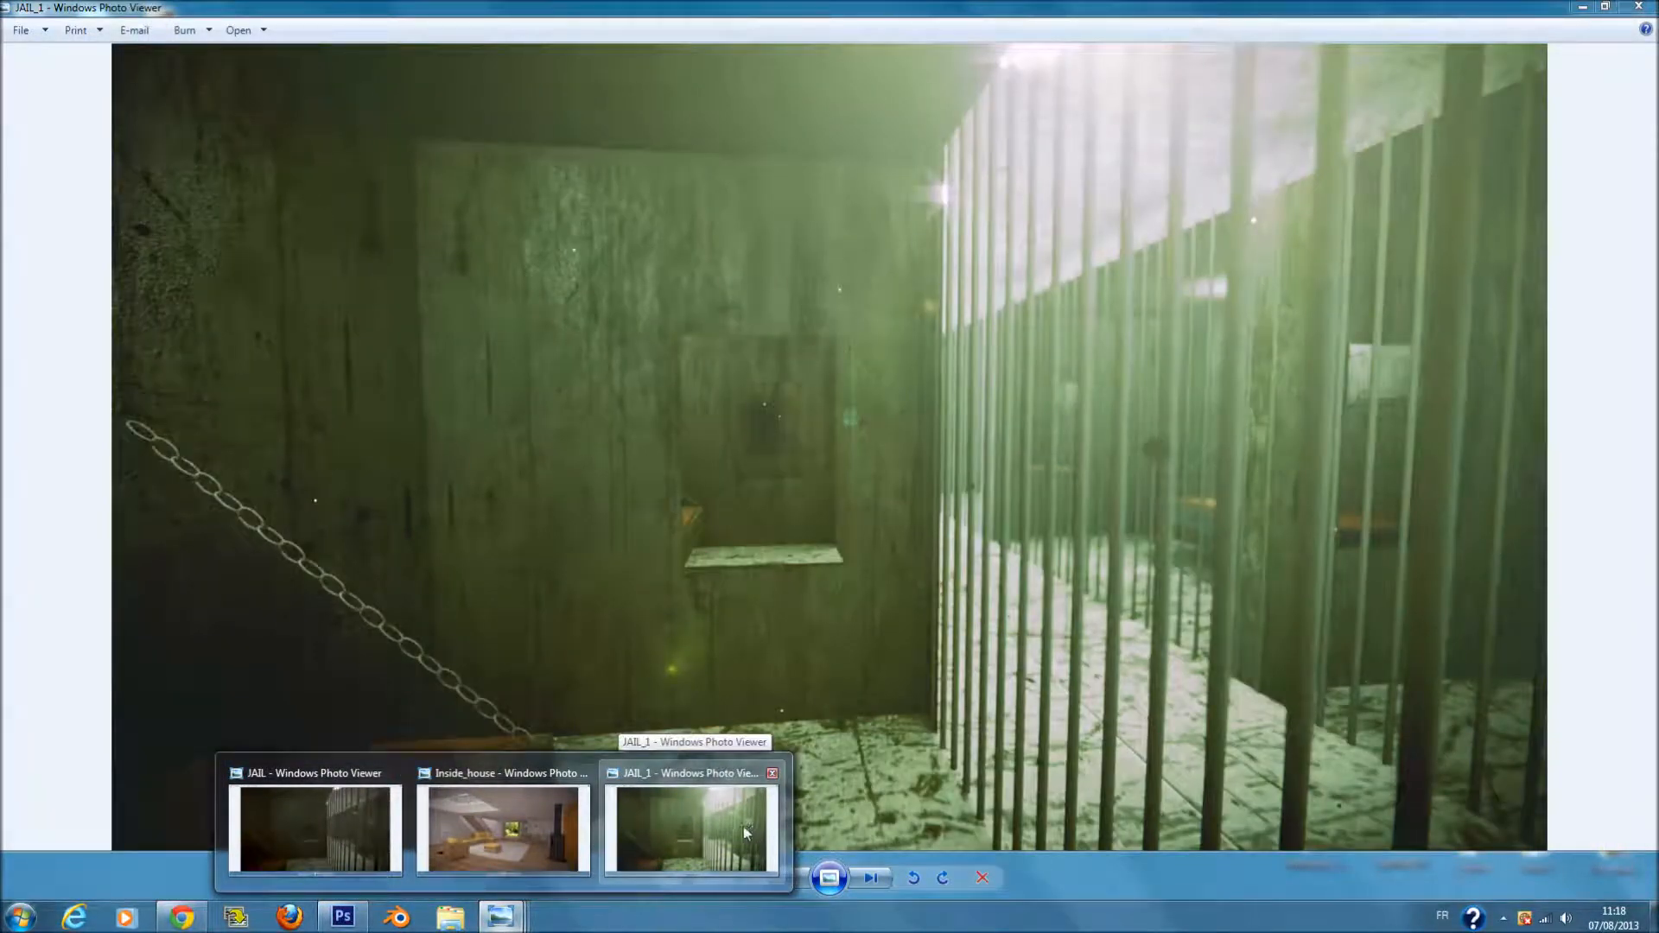
{"action": "left_click", "coordinate": [743, 826]}
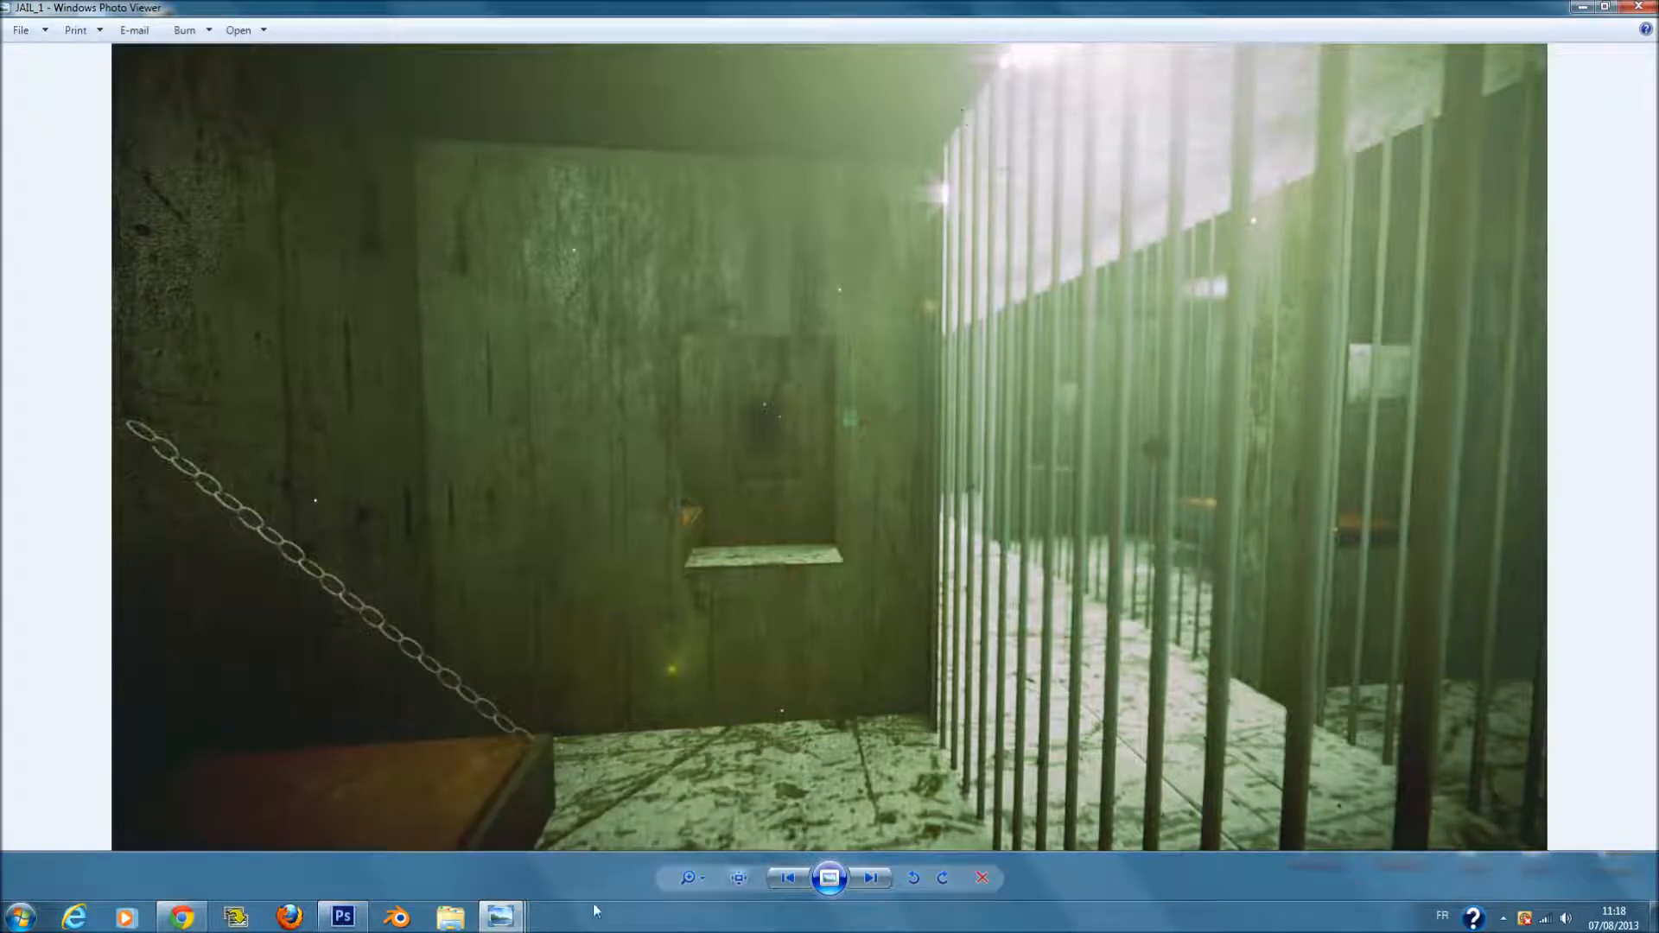
{"action": "left_click", "coordinate": [381, 842]}
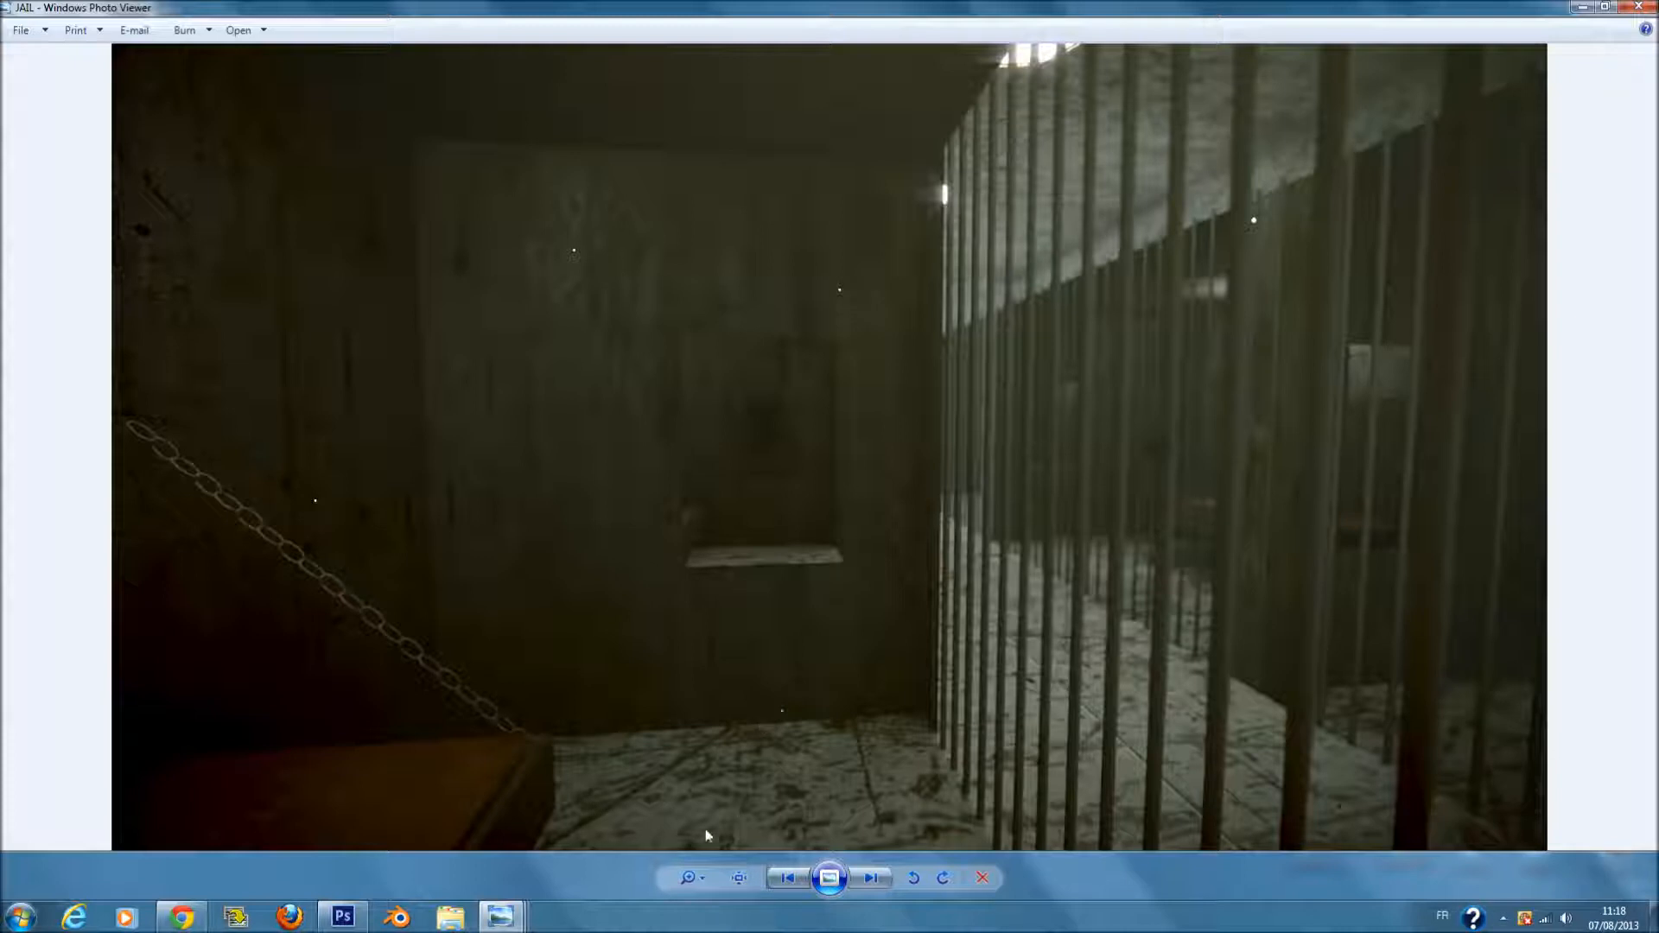
{"action": "mouse_move", "coordinate": [501, 916]}
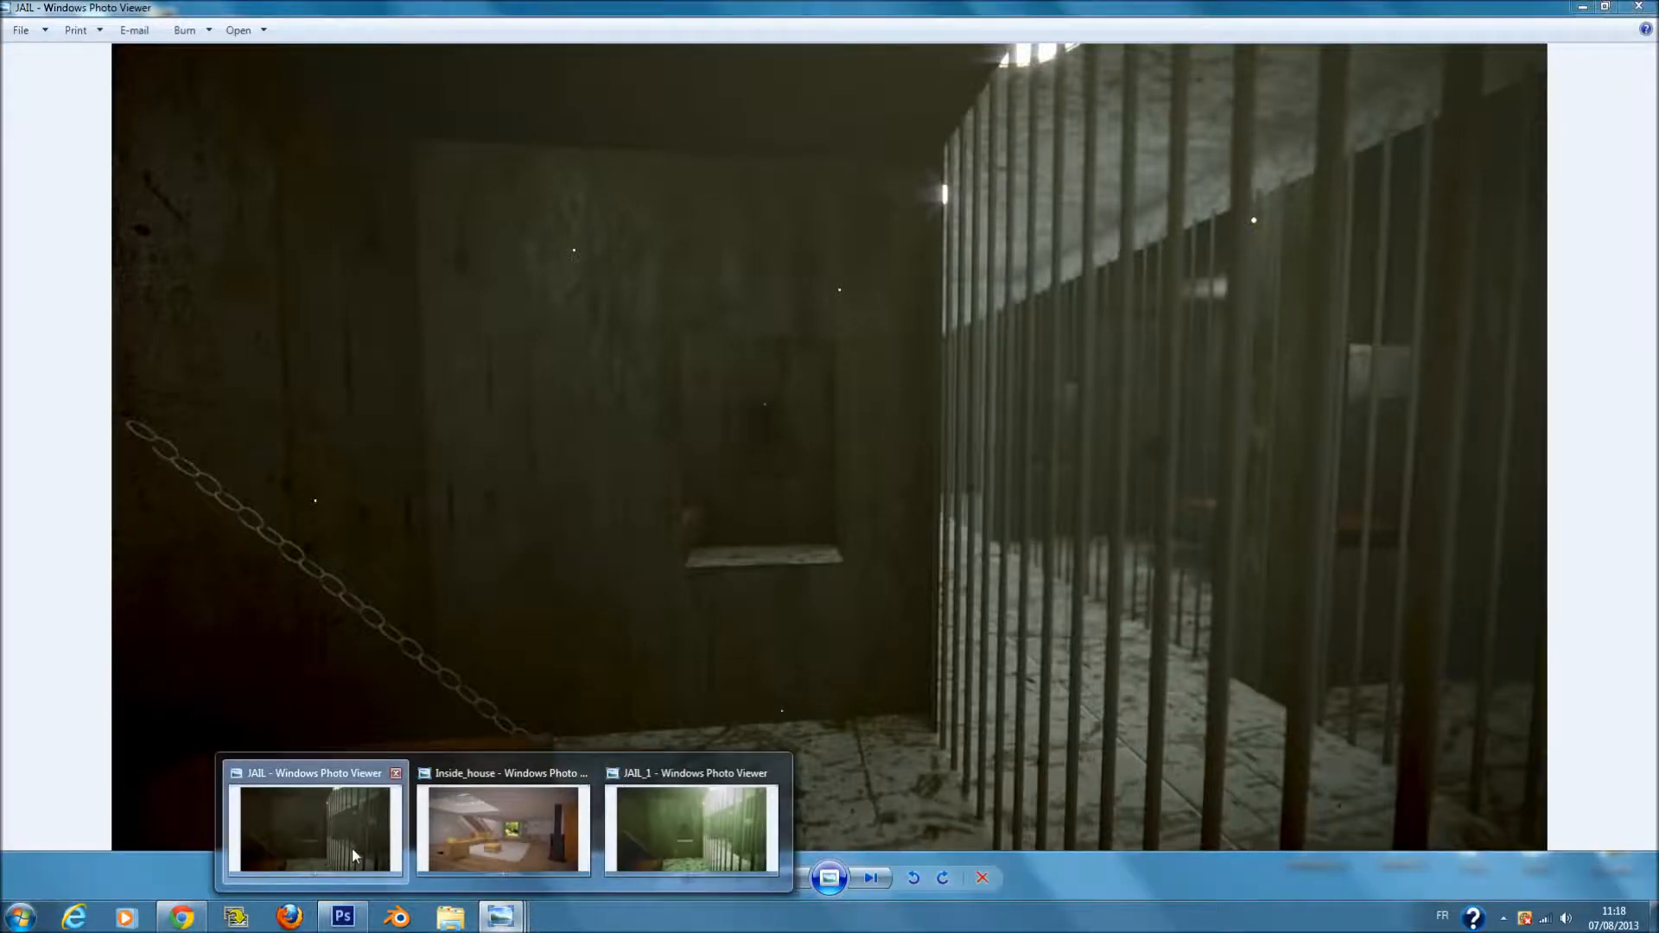
{"action": "mouse_move", "coordinate": [742, 816]}
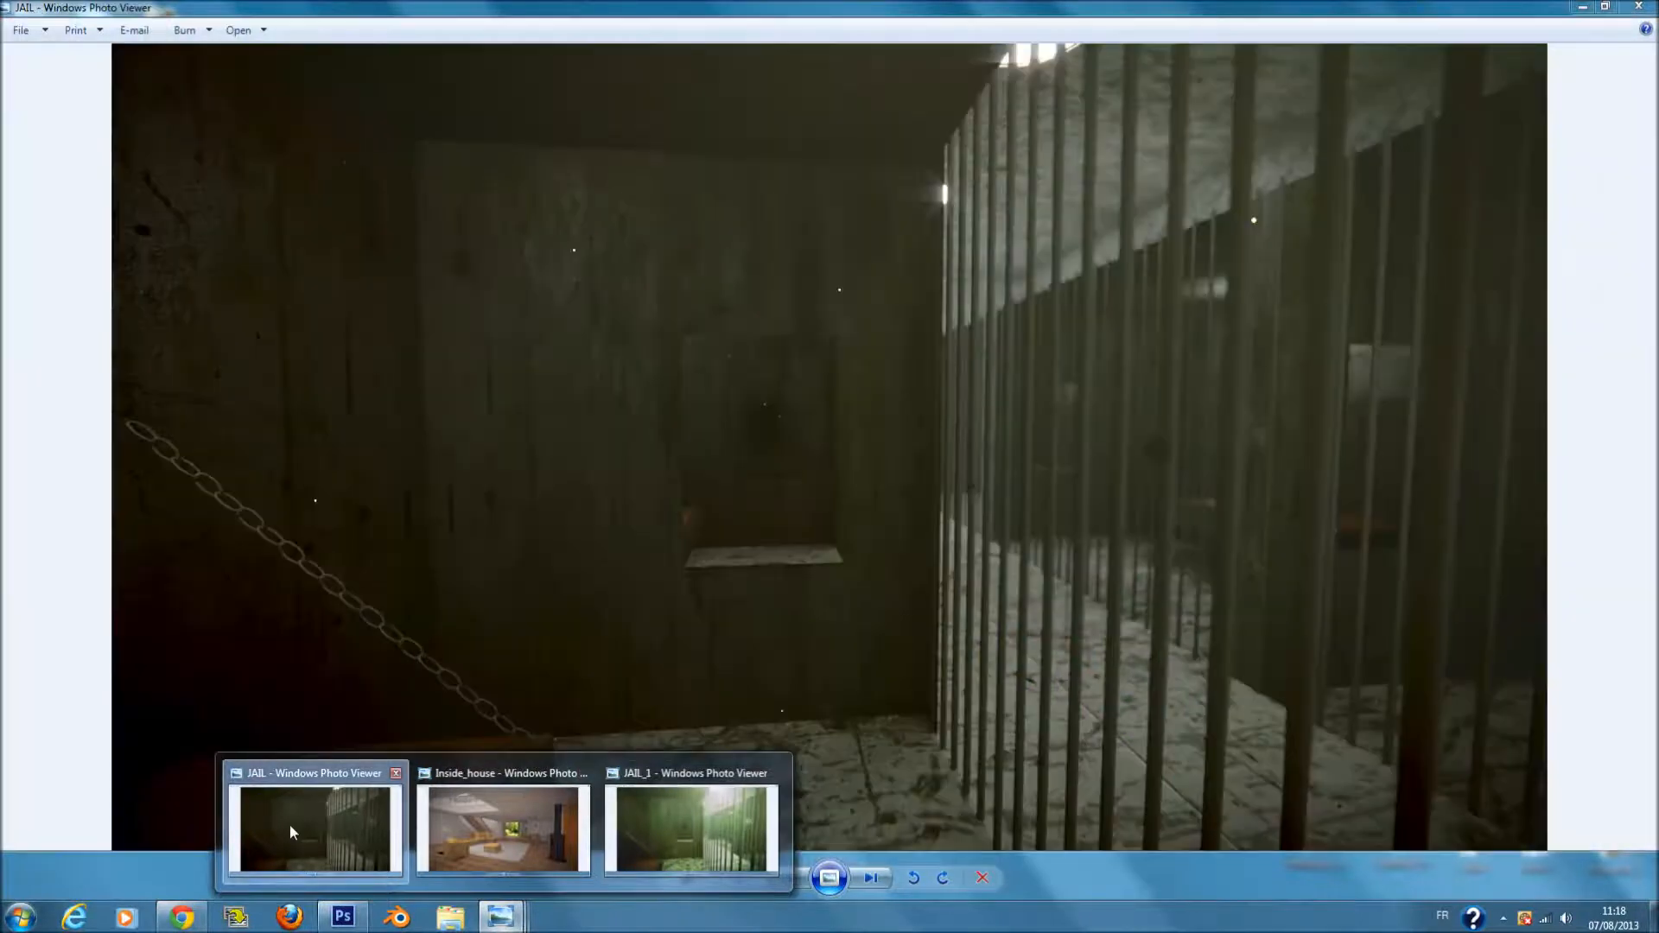
{"action": "left_click", "coordinate": [288, 825]}
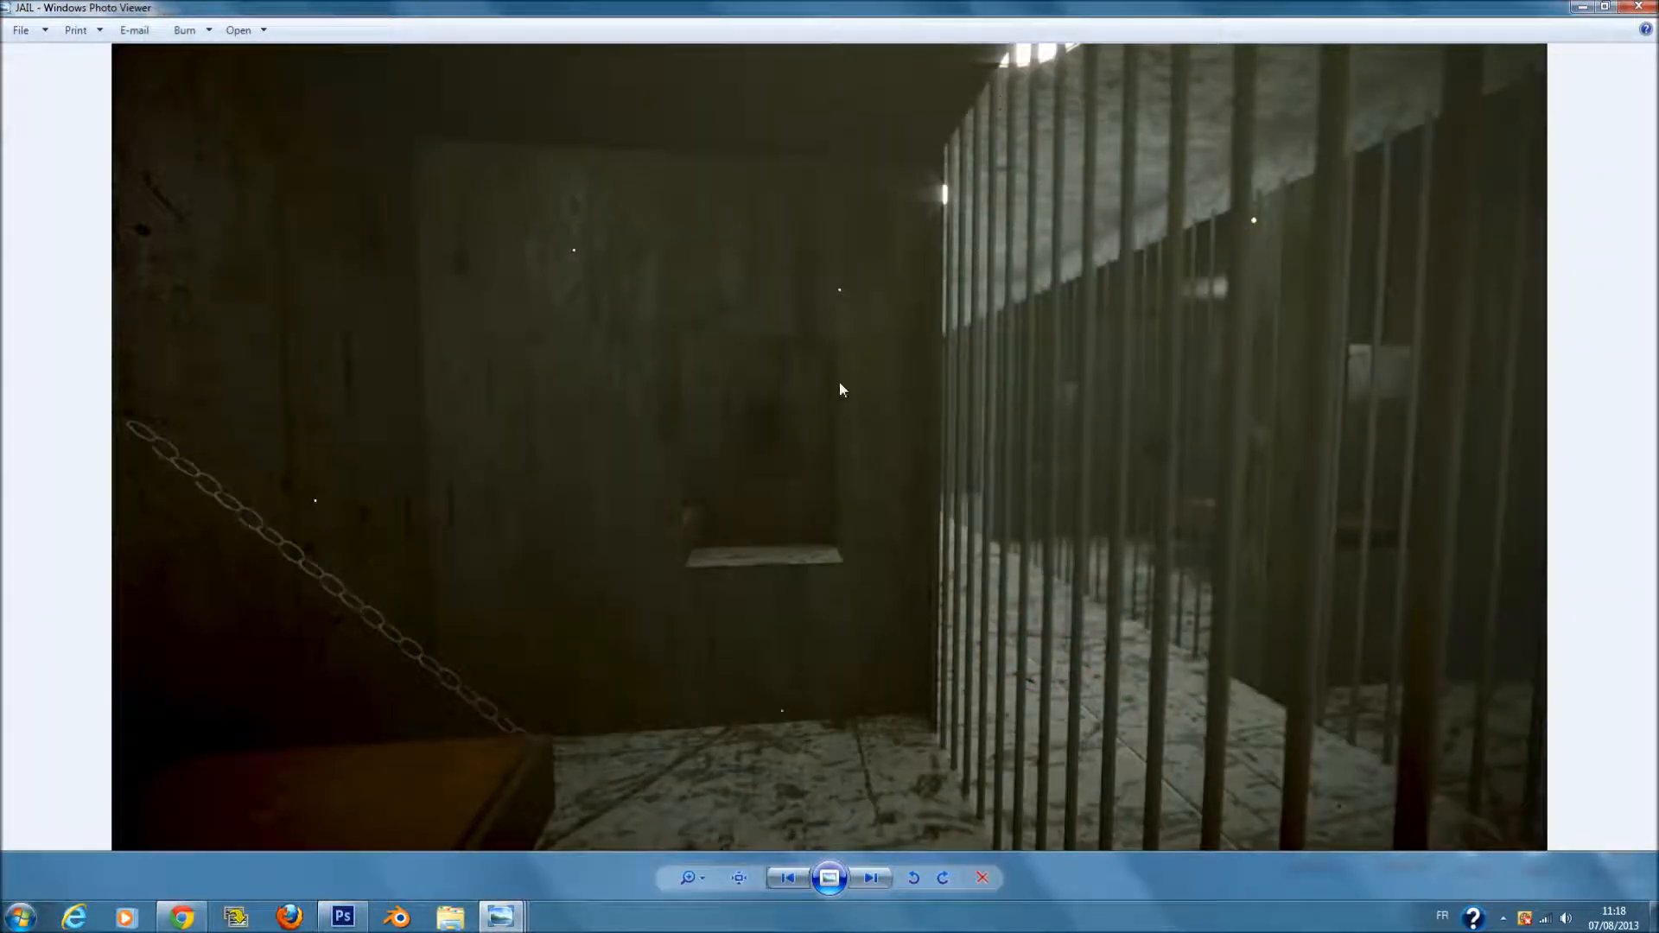
{"action": "mouse_move", "coordinate": [493, 918]}
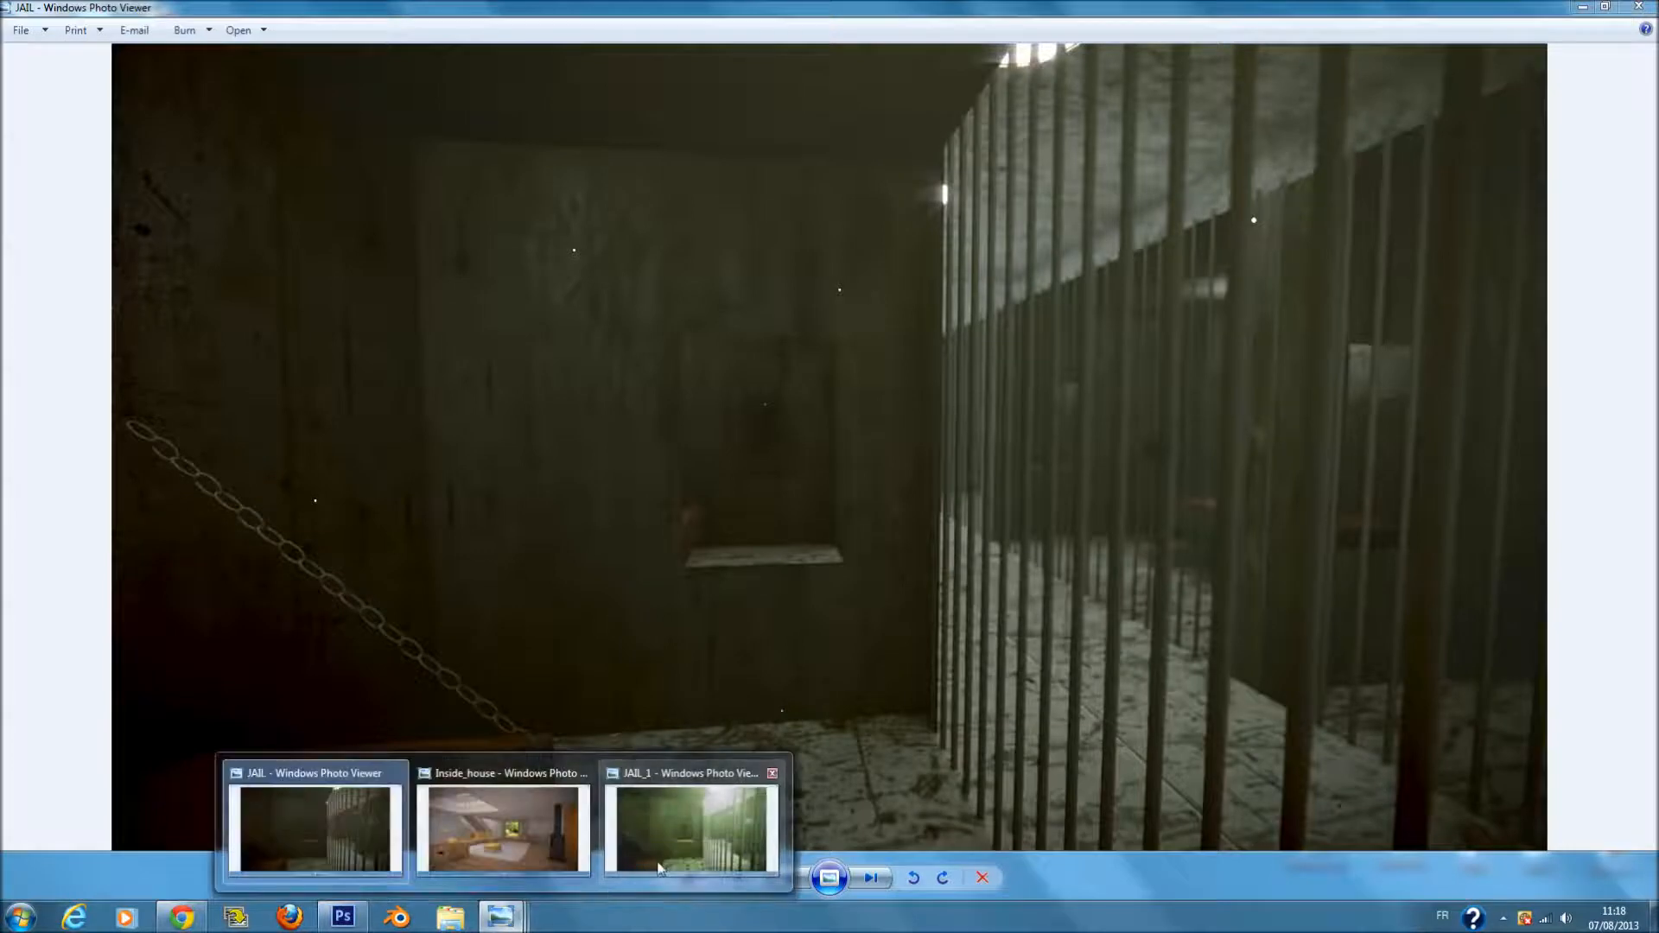
{"action": "mouse_move", "coordinate": [471, 856]}
{"action": "mouse_move", "coordinate": [387, 852]}
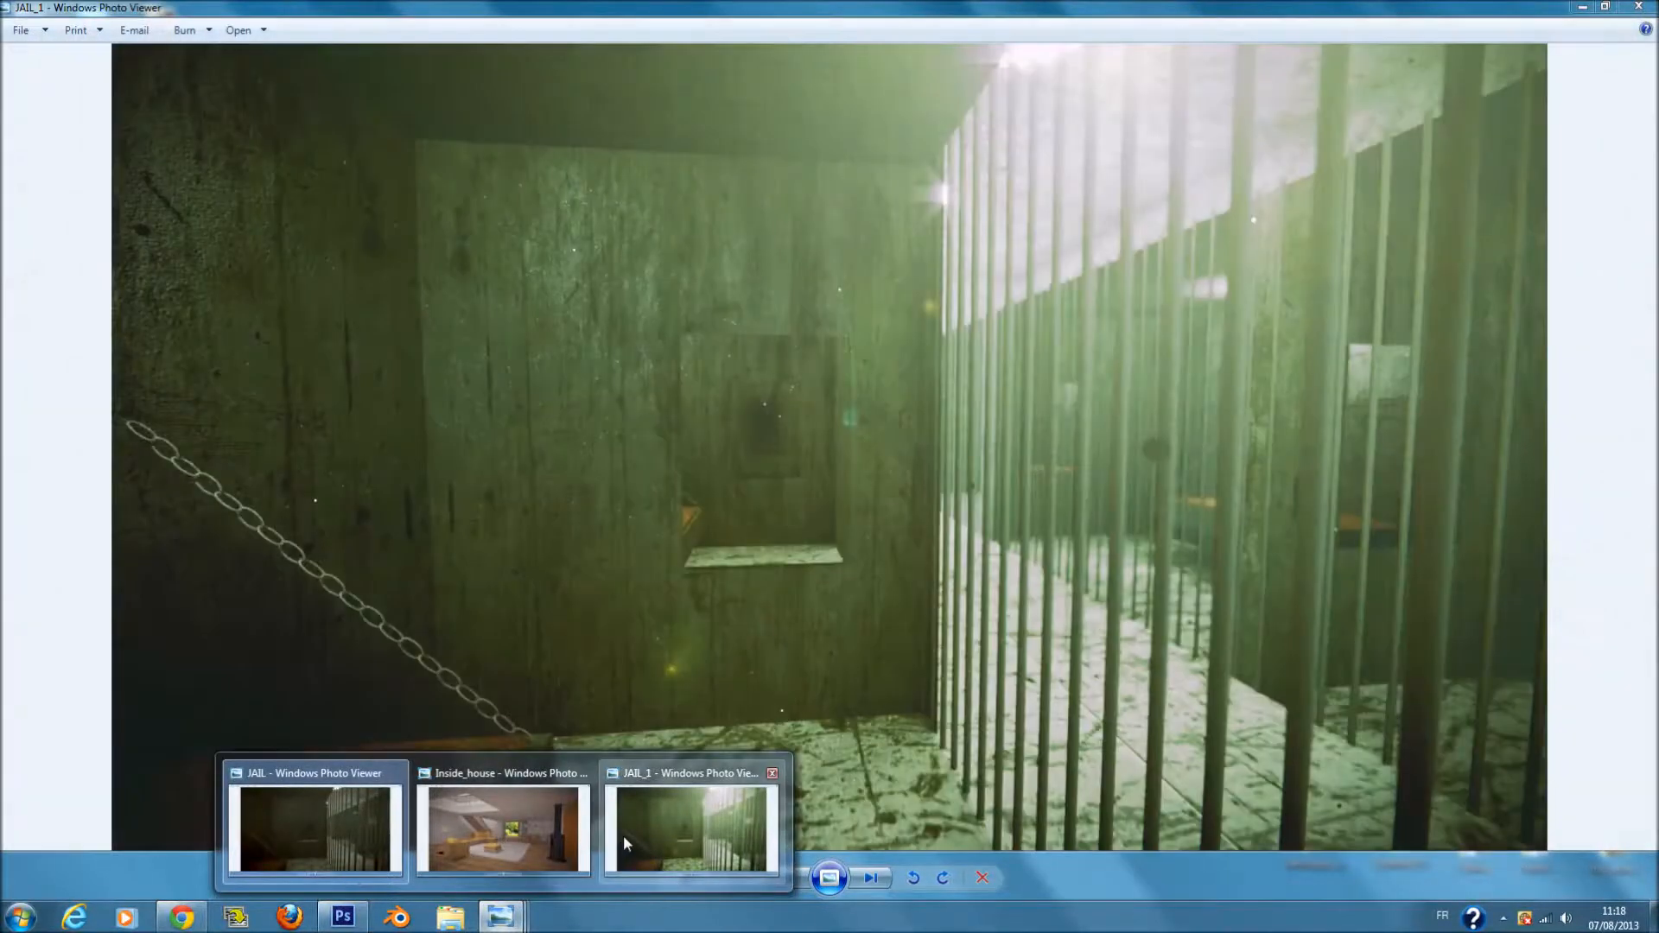
{"action": "left_click", "coordinate": [624, 835]}
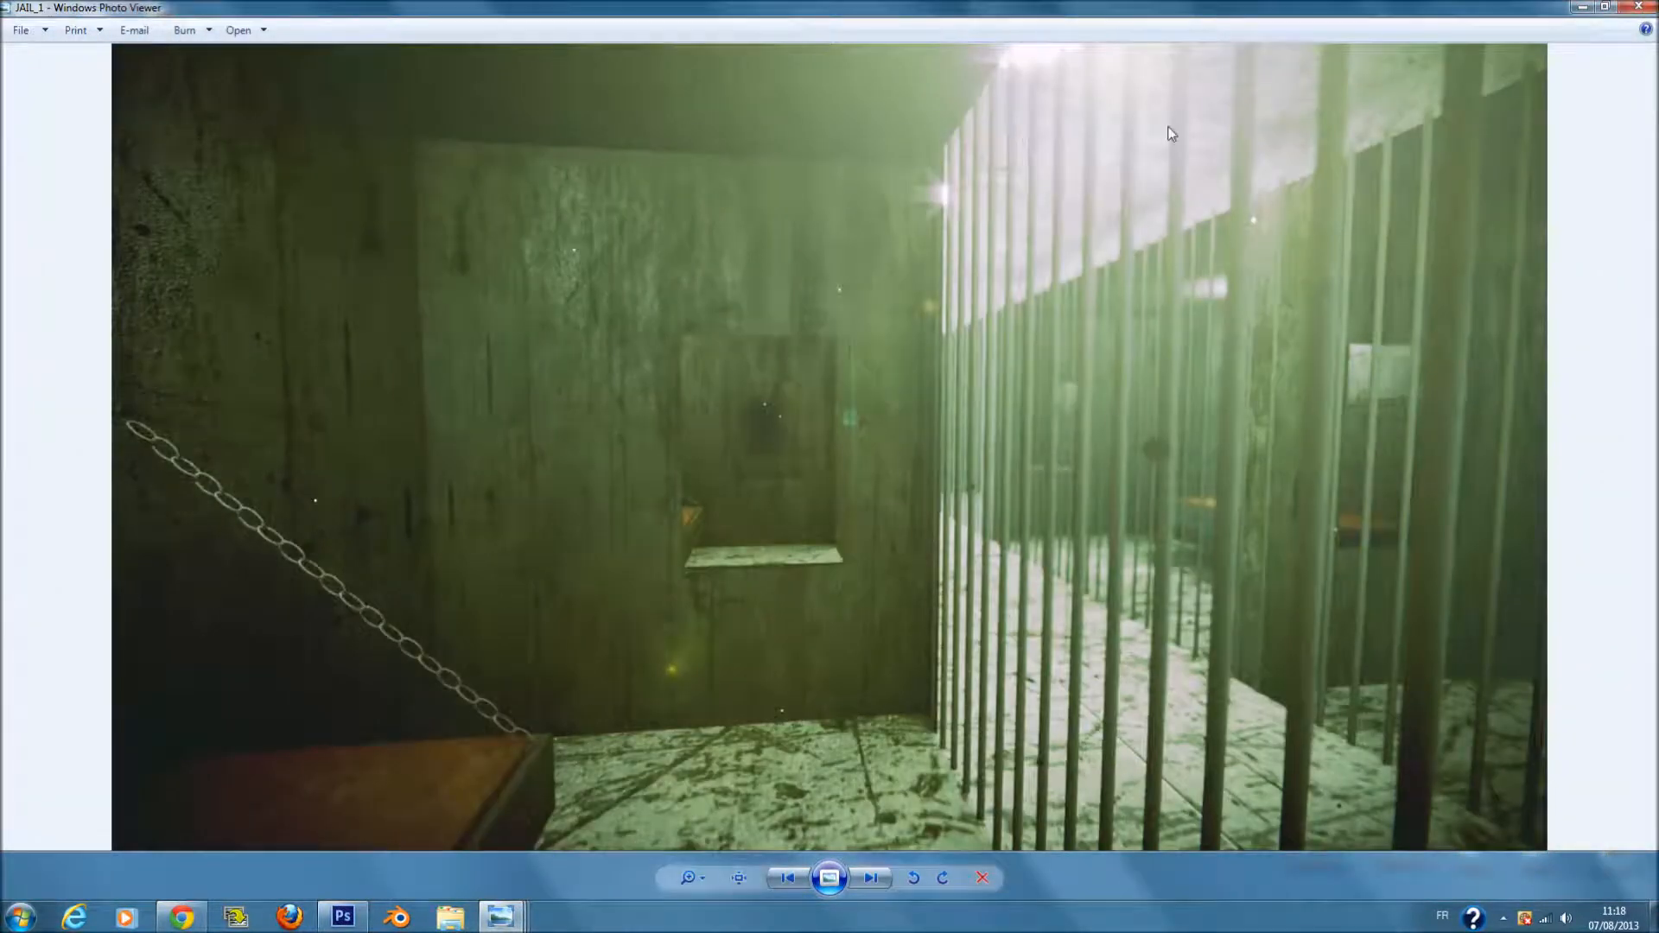
- Examine the Inside_house render up close, especially the dining area around the pendant lamp and the garden door
{"action": "mouse_move", "coordinate": [500, 916]}
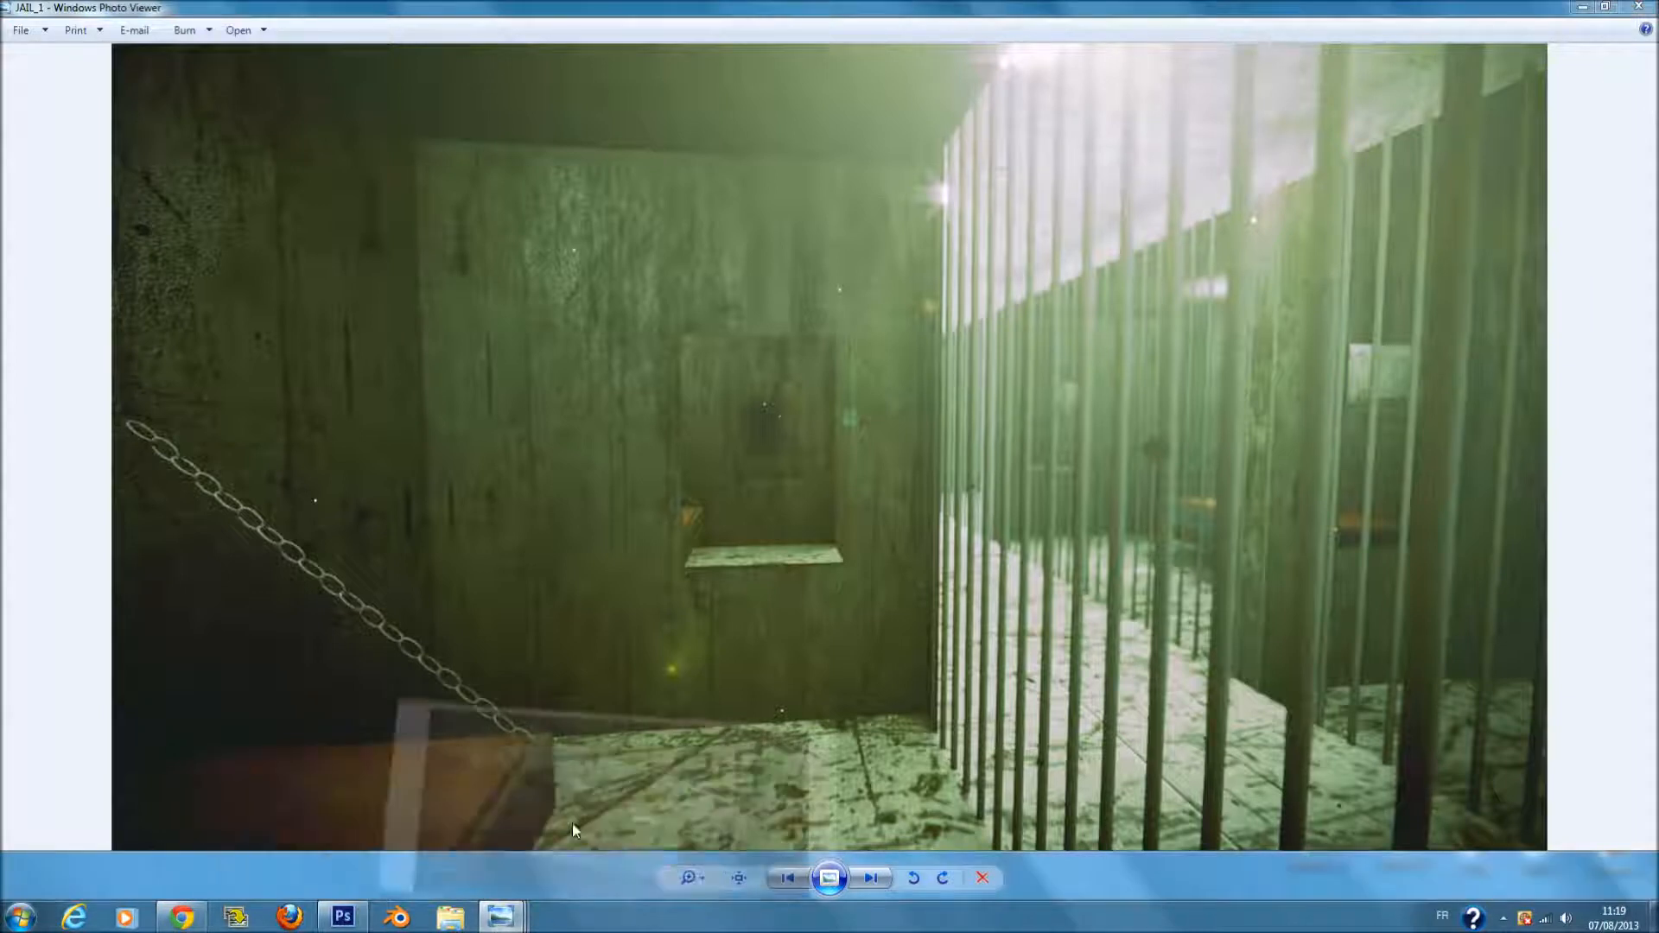
{"action": "left_click", "coordinate": [572, 823]}
{"action": "scroll", "coordinate": [840, 678], "scroll_direction": "up", "scroll_amount": 2}
{"action": "scroll", "coordinate": [836, 673], "scroll_direction": "down", "scroll_amount": 2}
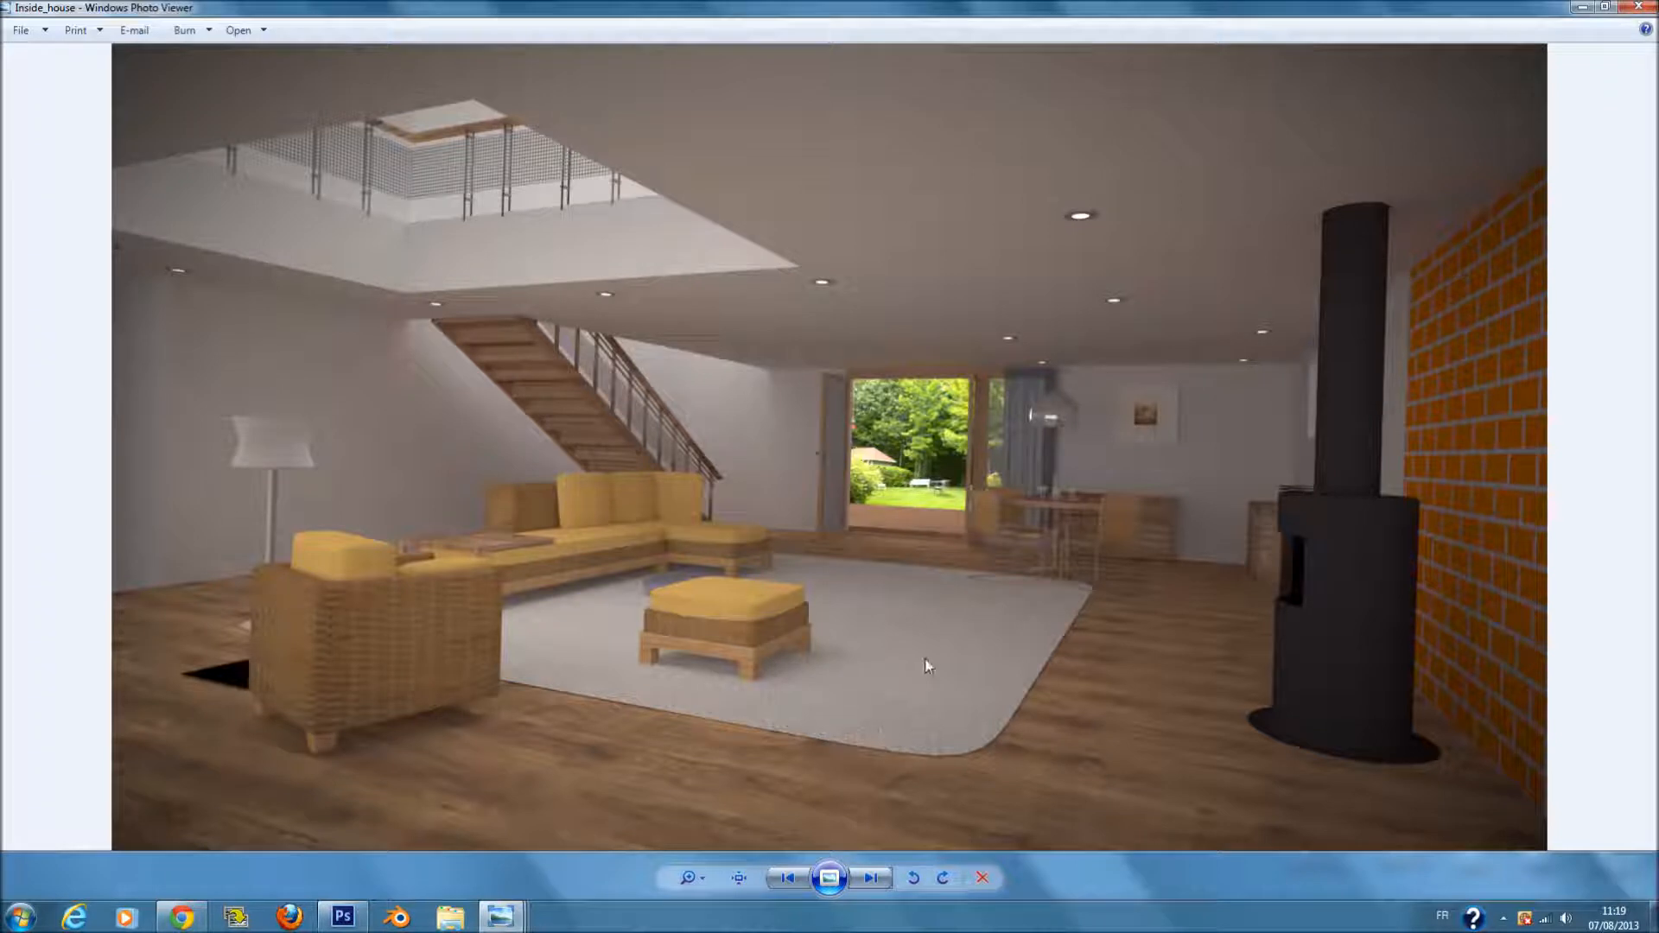
{"action": "scroll", "coordinate": [1009, 633], "scroll_direction": "up", "scroll_amount": 1}
{"action": "scroll", "coordinate": [1010, 633], "scroll_direction": "down", "scroll_amount": 1}
{"action": "scroll", "coordinate": [1009, 633], "scroll_direction": "up", "scroll_amount": 1}
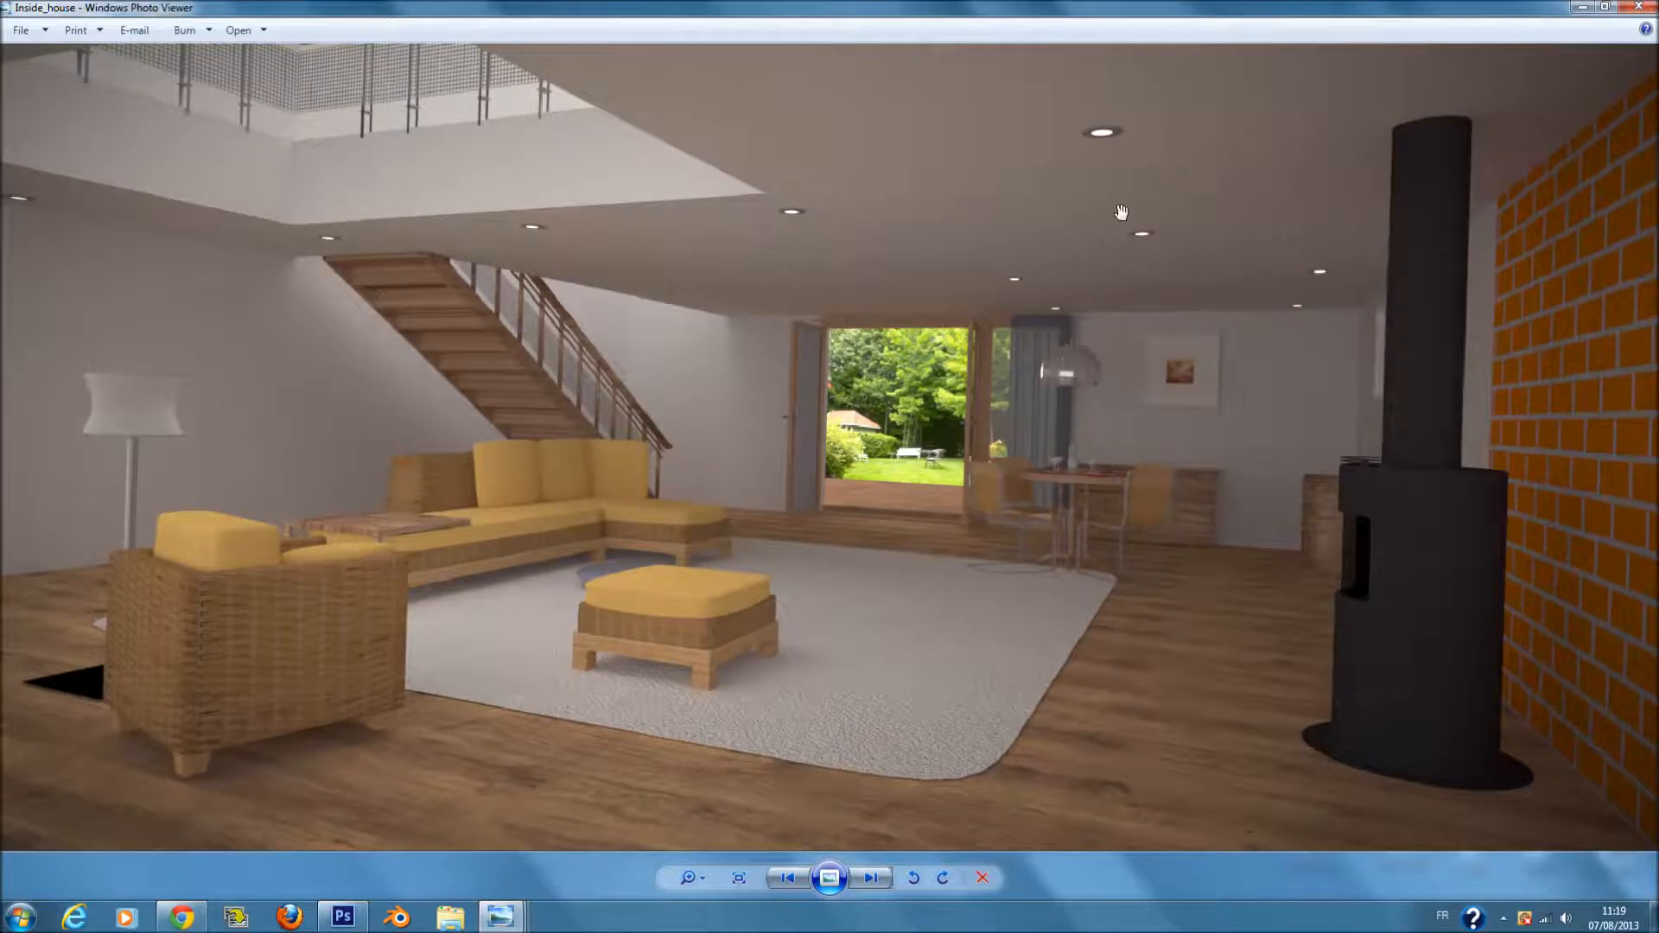
{"action": "scroll", "coordinate": [1120, 213], "scroll_direction": "up", "scroll_amount": 1}
{"action": "scroll", "coordinate": [1061, 167], "scroll_direction": "down", "scroll_amount": 1}
{"action": "scroll", "coordinate": [1009, 408], "scroll_direction": "up", "scroll_amount": 1}
{"action": "scroll", "coordinate": [1020, 411], "scroll_direction": "down", "scroll_amount": 1}
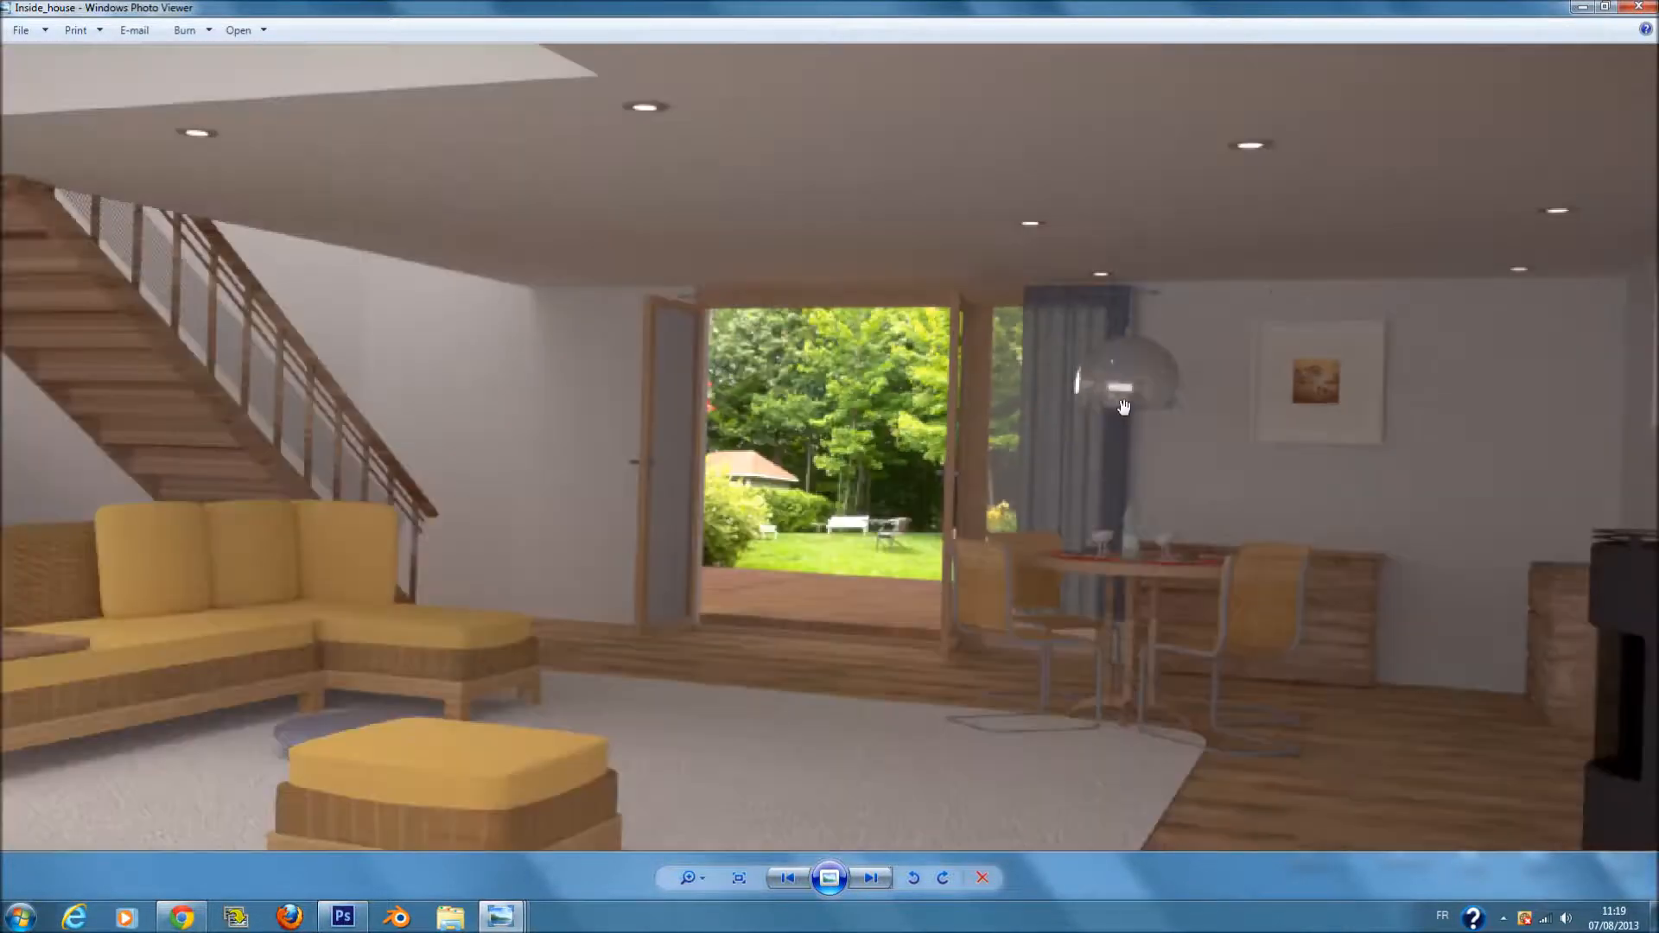
{"action": "scroll", "coordinate": [1033, 415], "scroll_direction": "up", "scroll_amount": 1}
{"action": "scroll", "coordinate": [1040, 418], "scroll_direction": "down", "scroll_amount": 3}
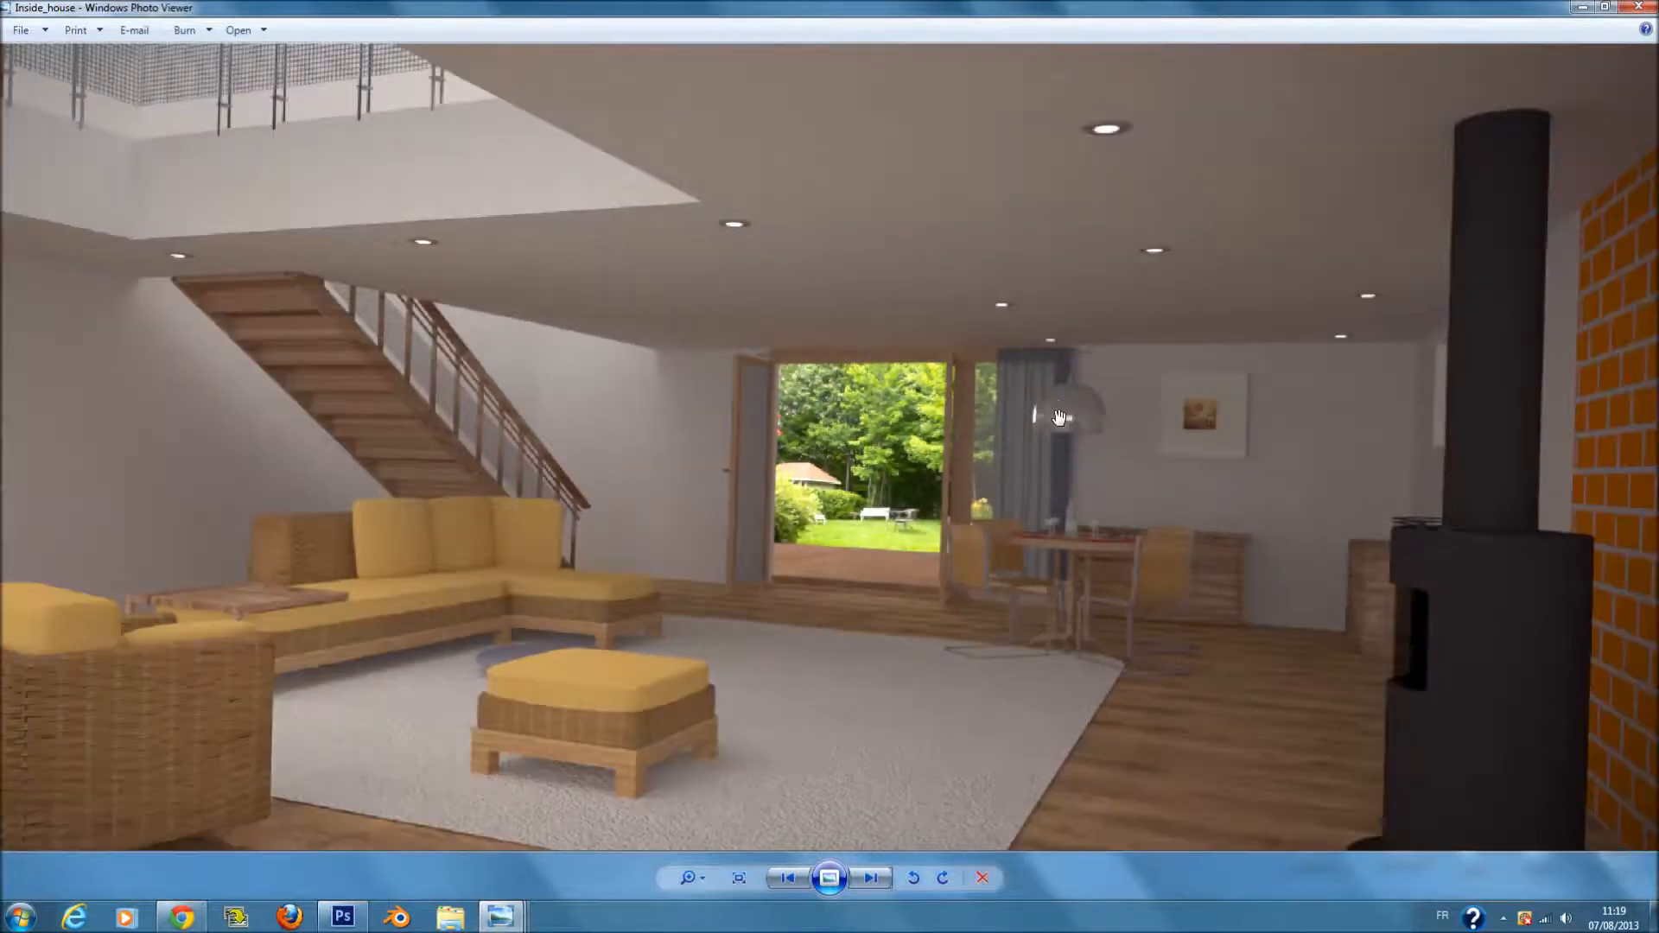
{"action": "scroll", "coordinate": [944, 499], "scroll_direction": "down", "scroll_amount": 1}
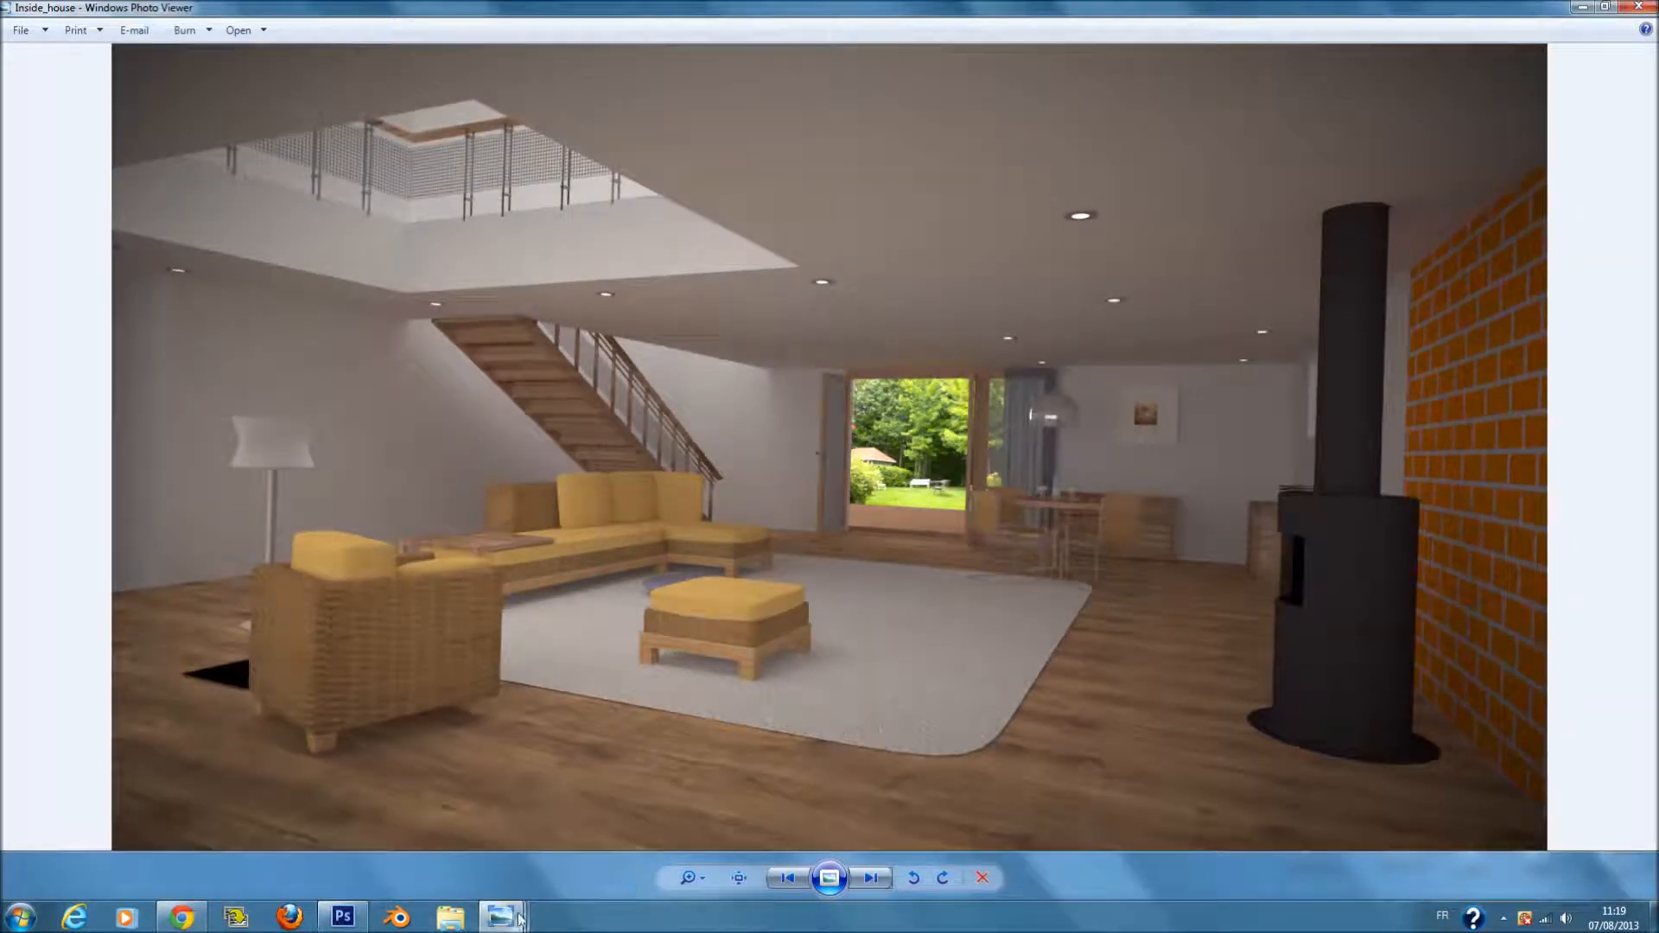
- Minimize the open image windows and open the Inside_house_1 image from the desktop
{"action": "mouse_move", "coordinate": [518, 919]}
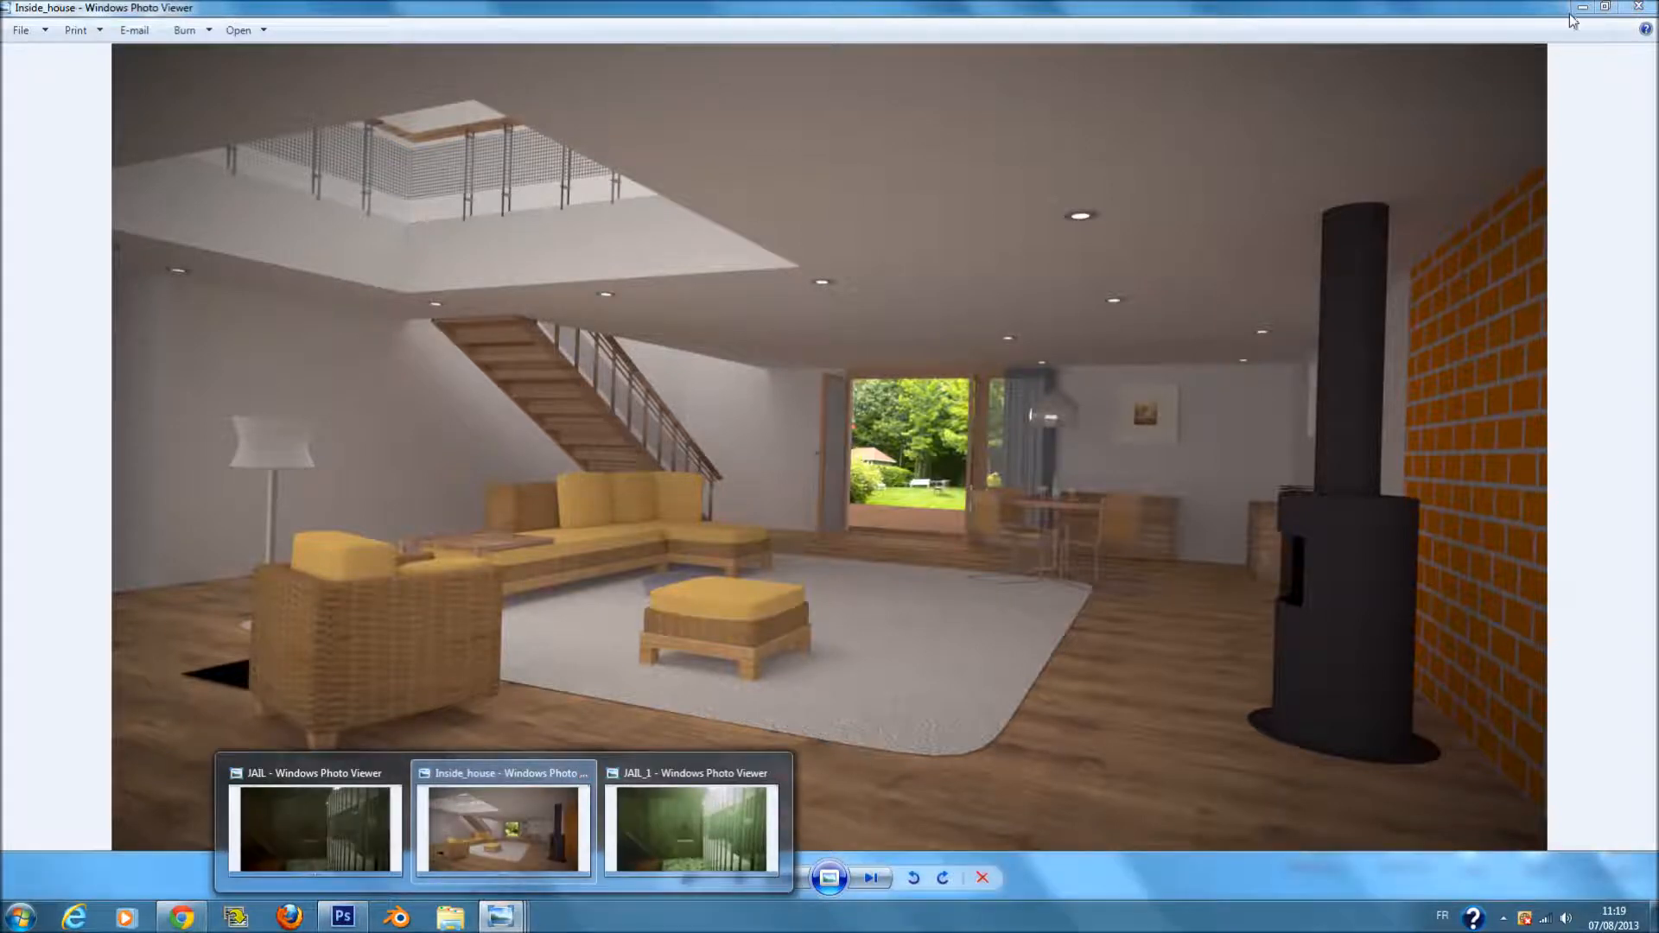
{"action": "left_click", "coordinate": [691, 828]}
{"action": "left_click", "coordinate": [1604, 7]}
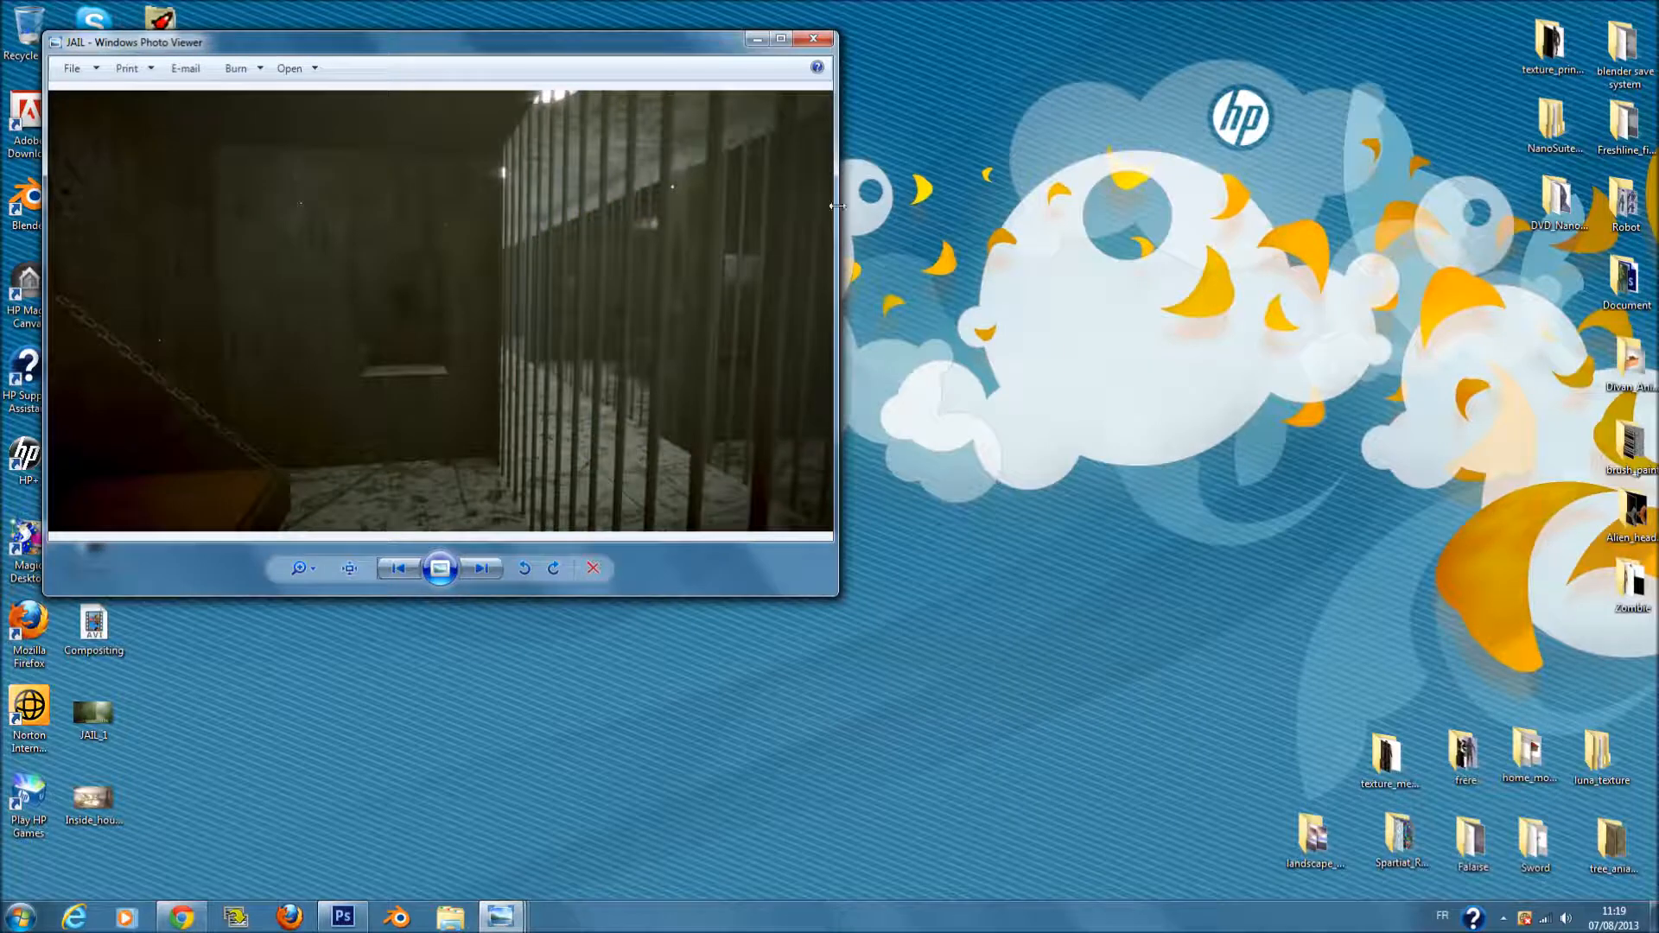
{"action": "left_click", "coordinate": [754, 40]}
{"action": "left_click", "coordinate": [756, 39]}
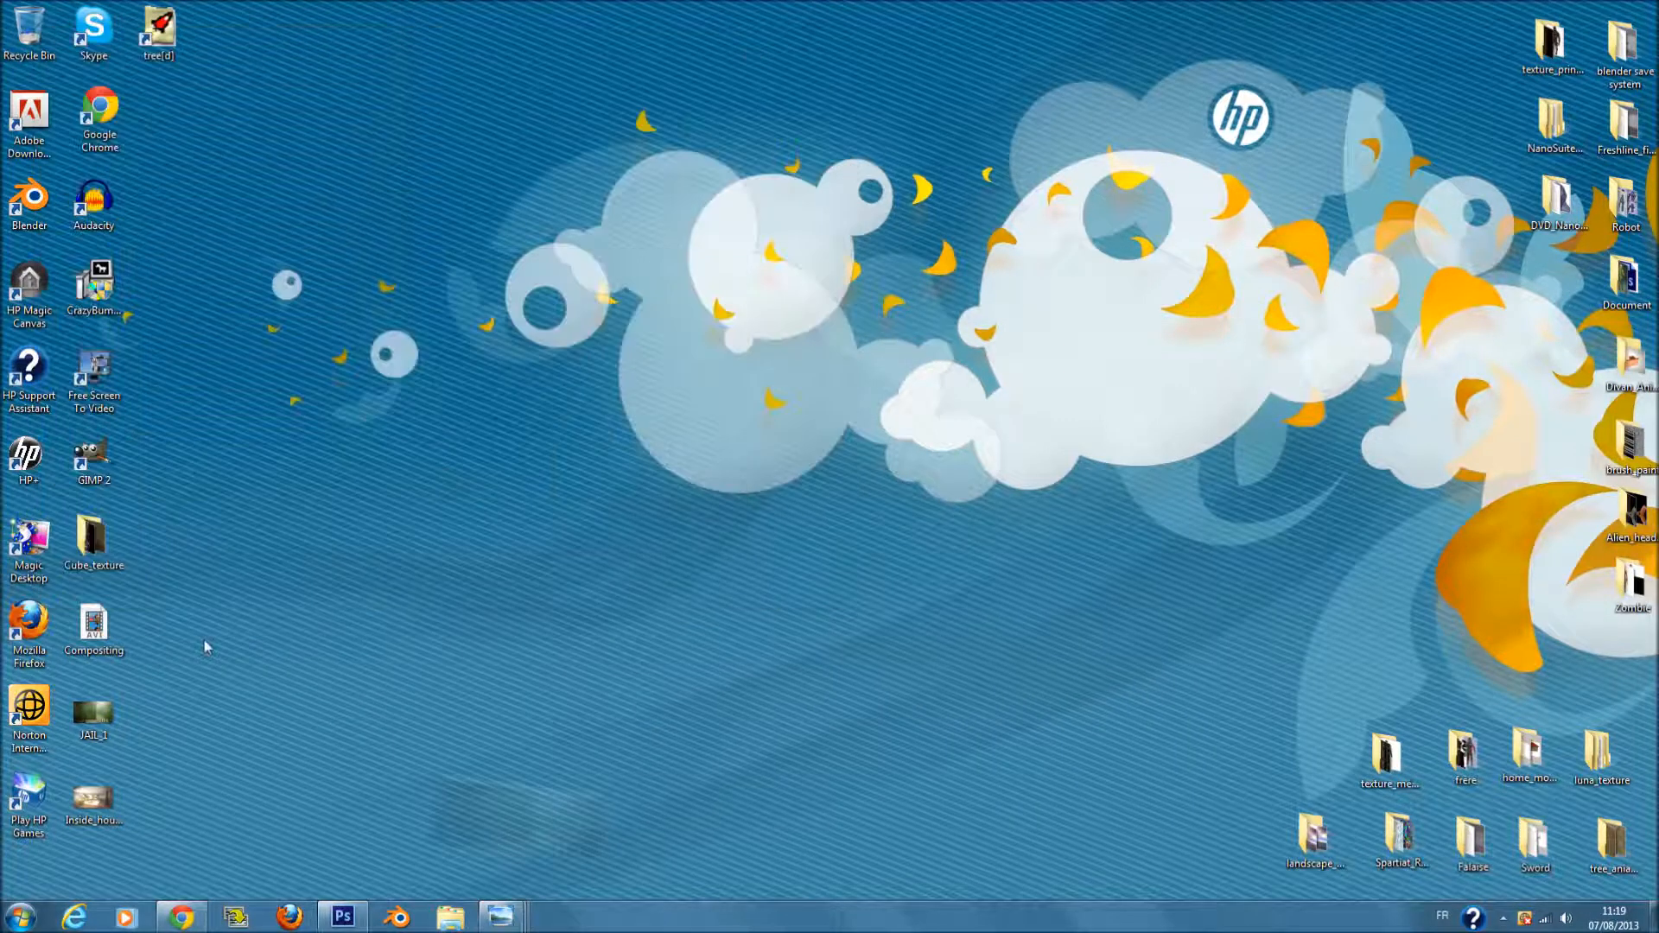
{"action": "double_click", "coordinate": [92, 800]}
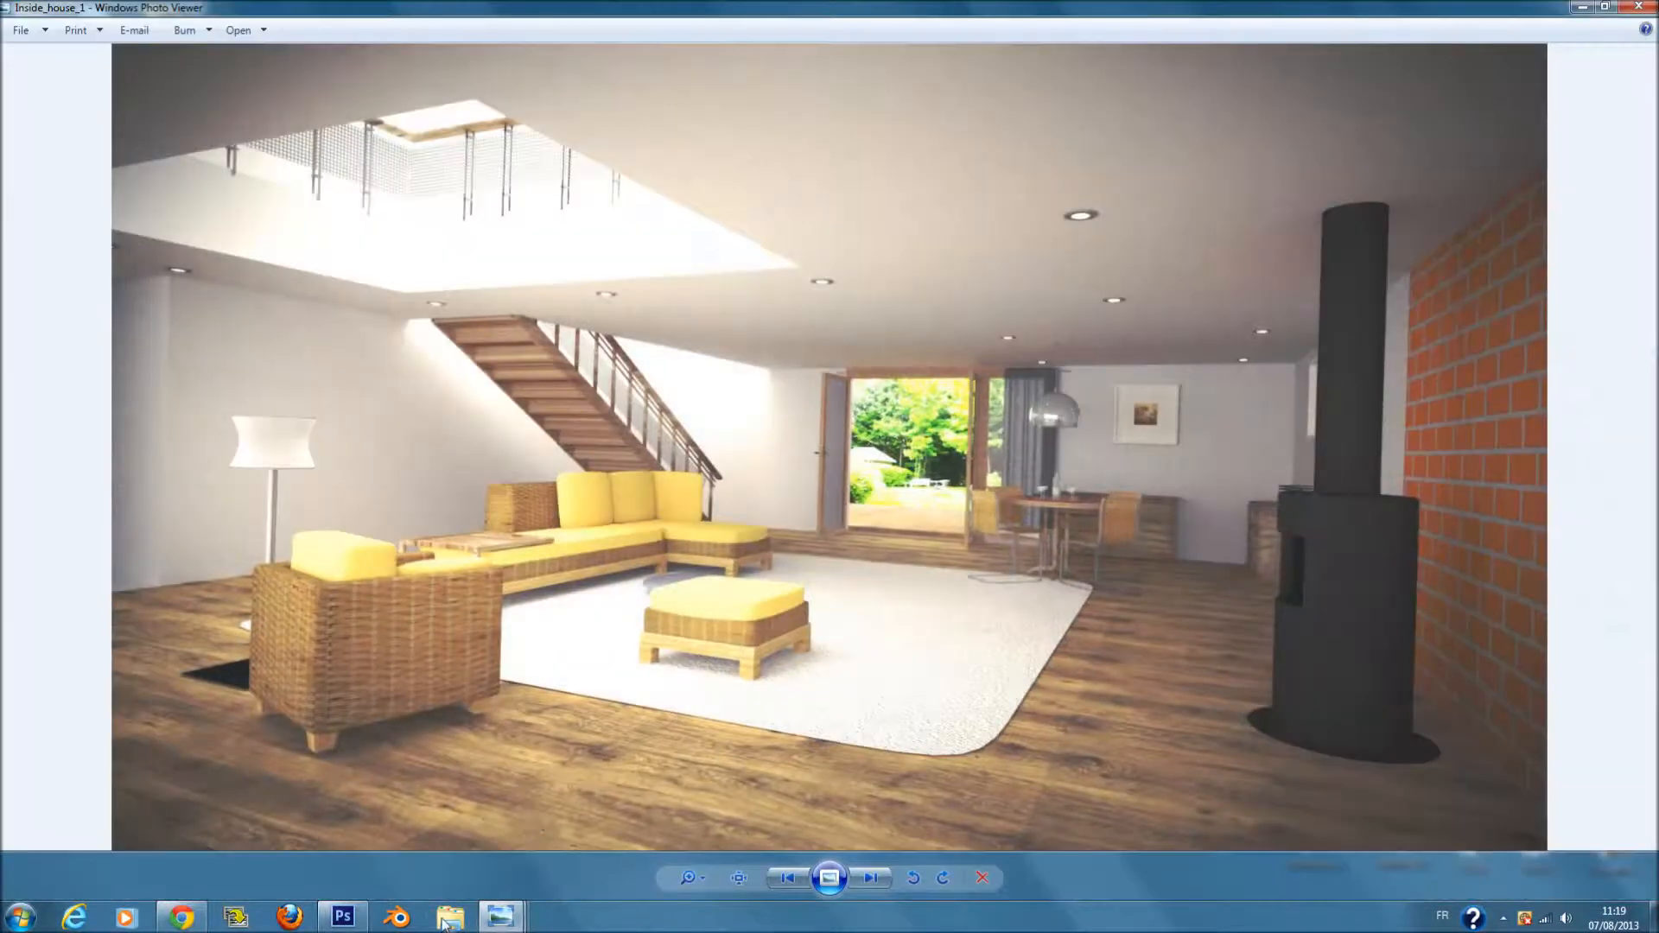
- Compare the original Inside_house render with the Inside_house_1 version
{"action": "mouse_move", "coordinate": [500, 917]}
{"action": "mouse_move", "coordinate": [421, 858]}
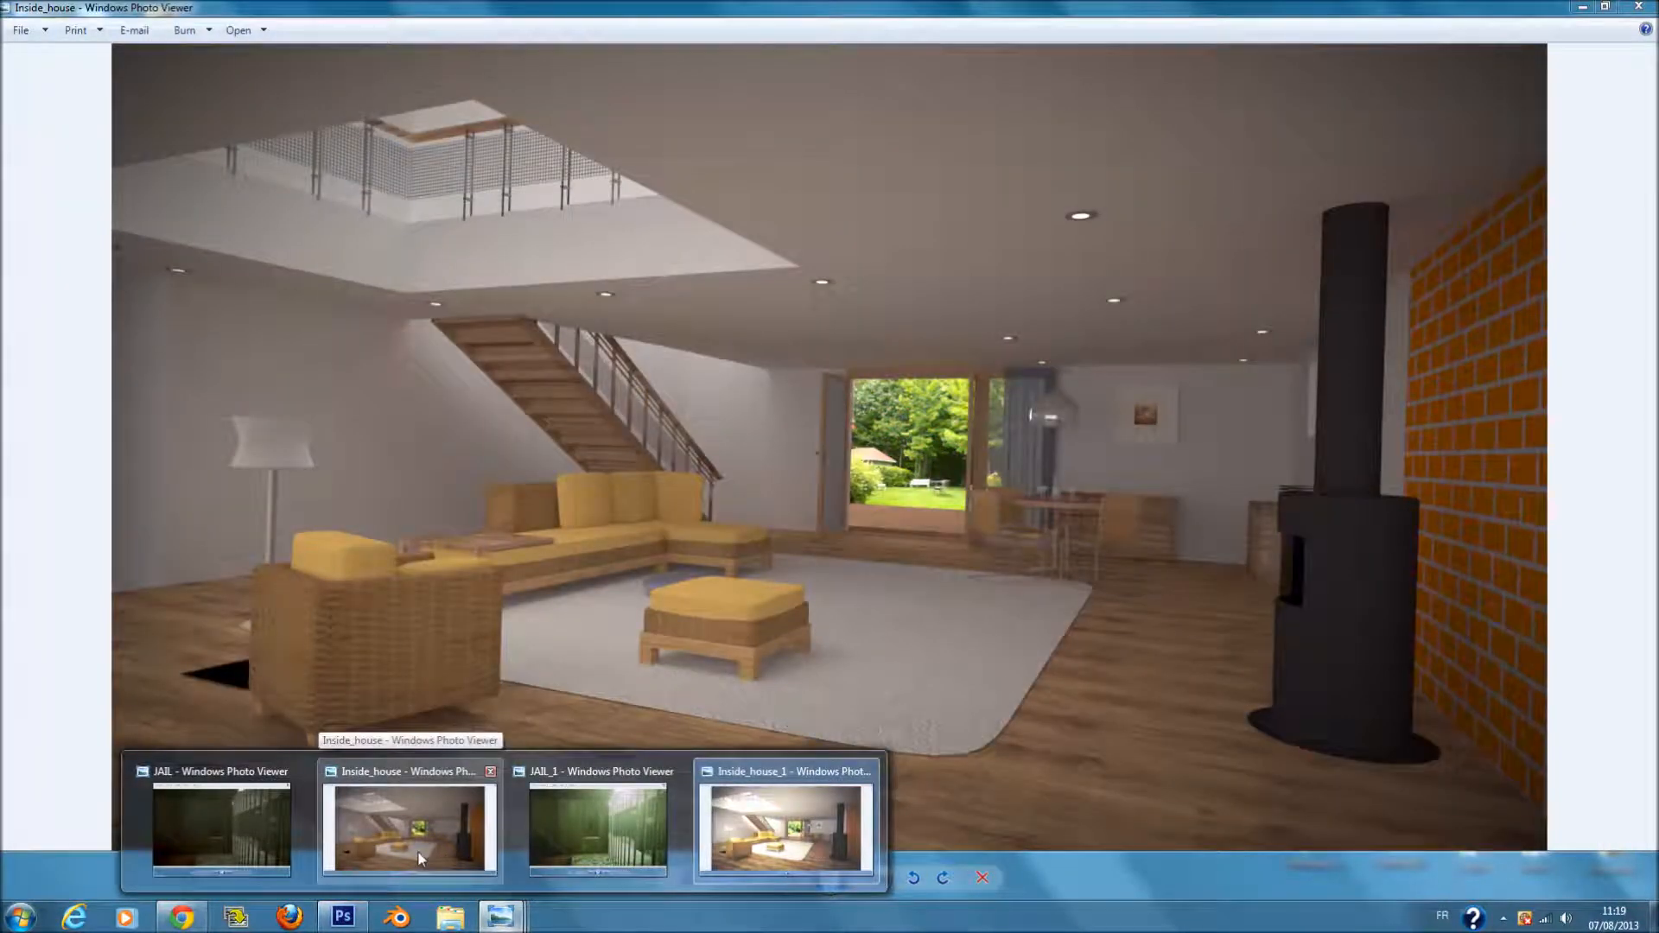
{"action": "mouse_move", "coordinate": [868, 840]}
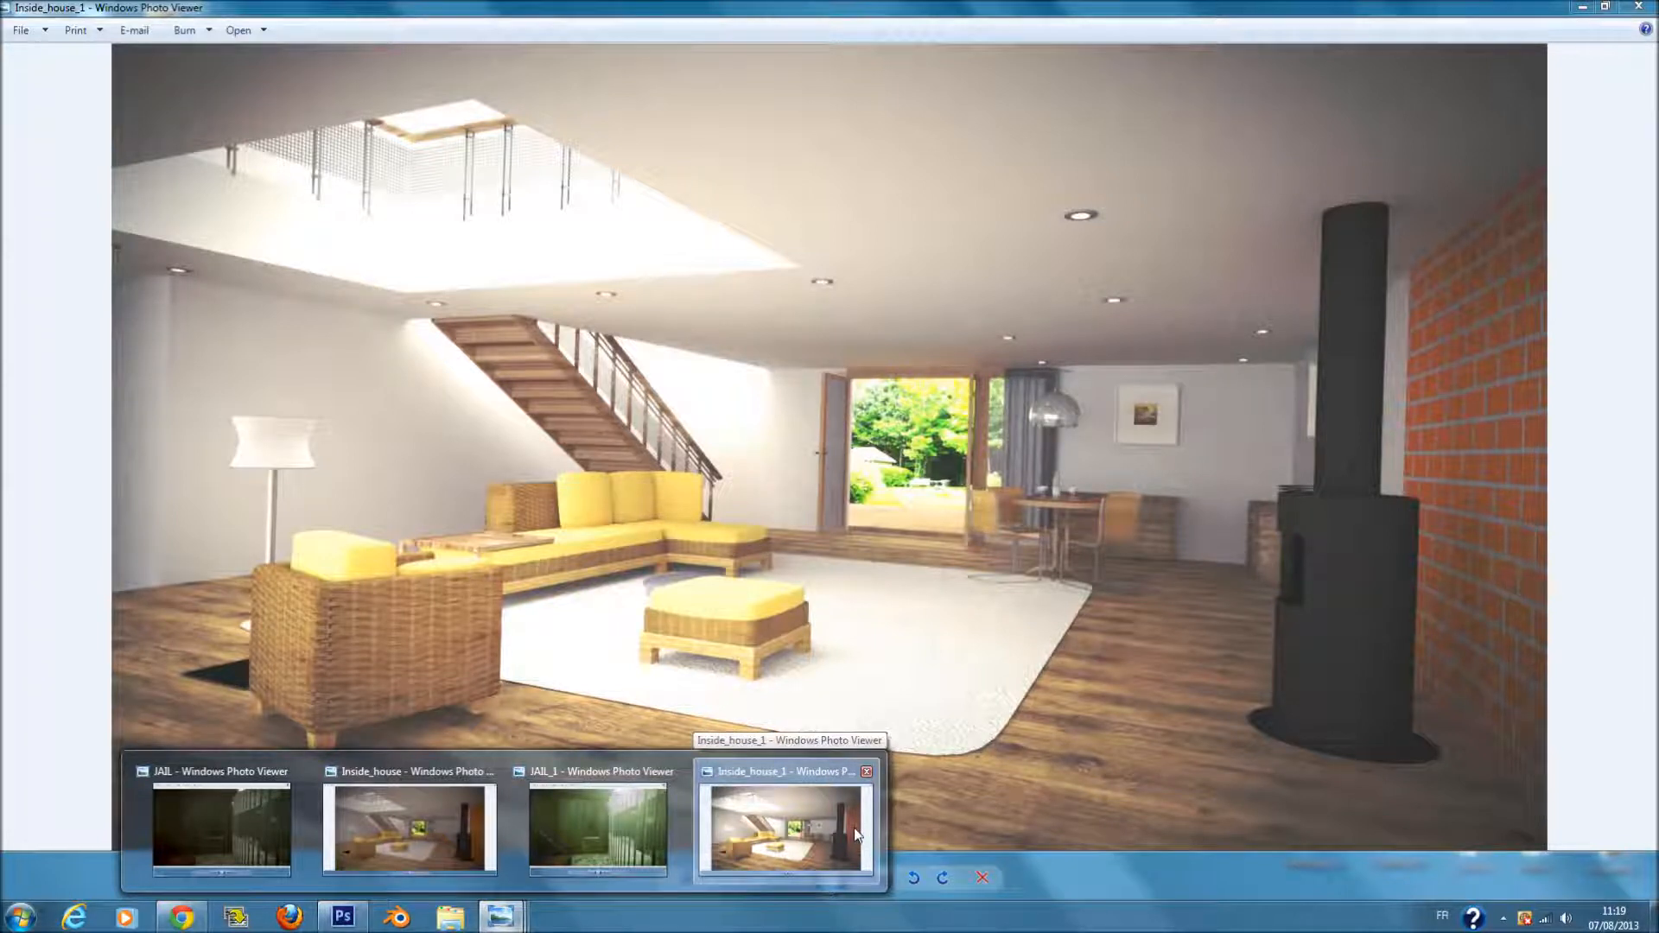
{"action": "left_click", "coordinate": [854, 828]}
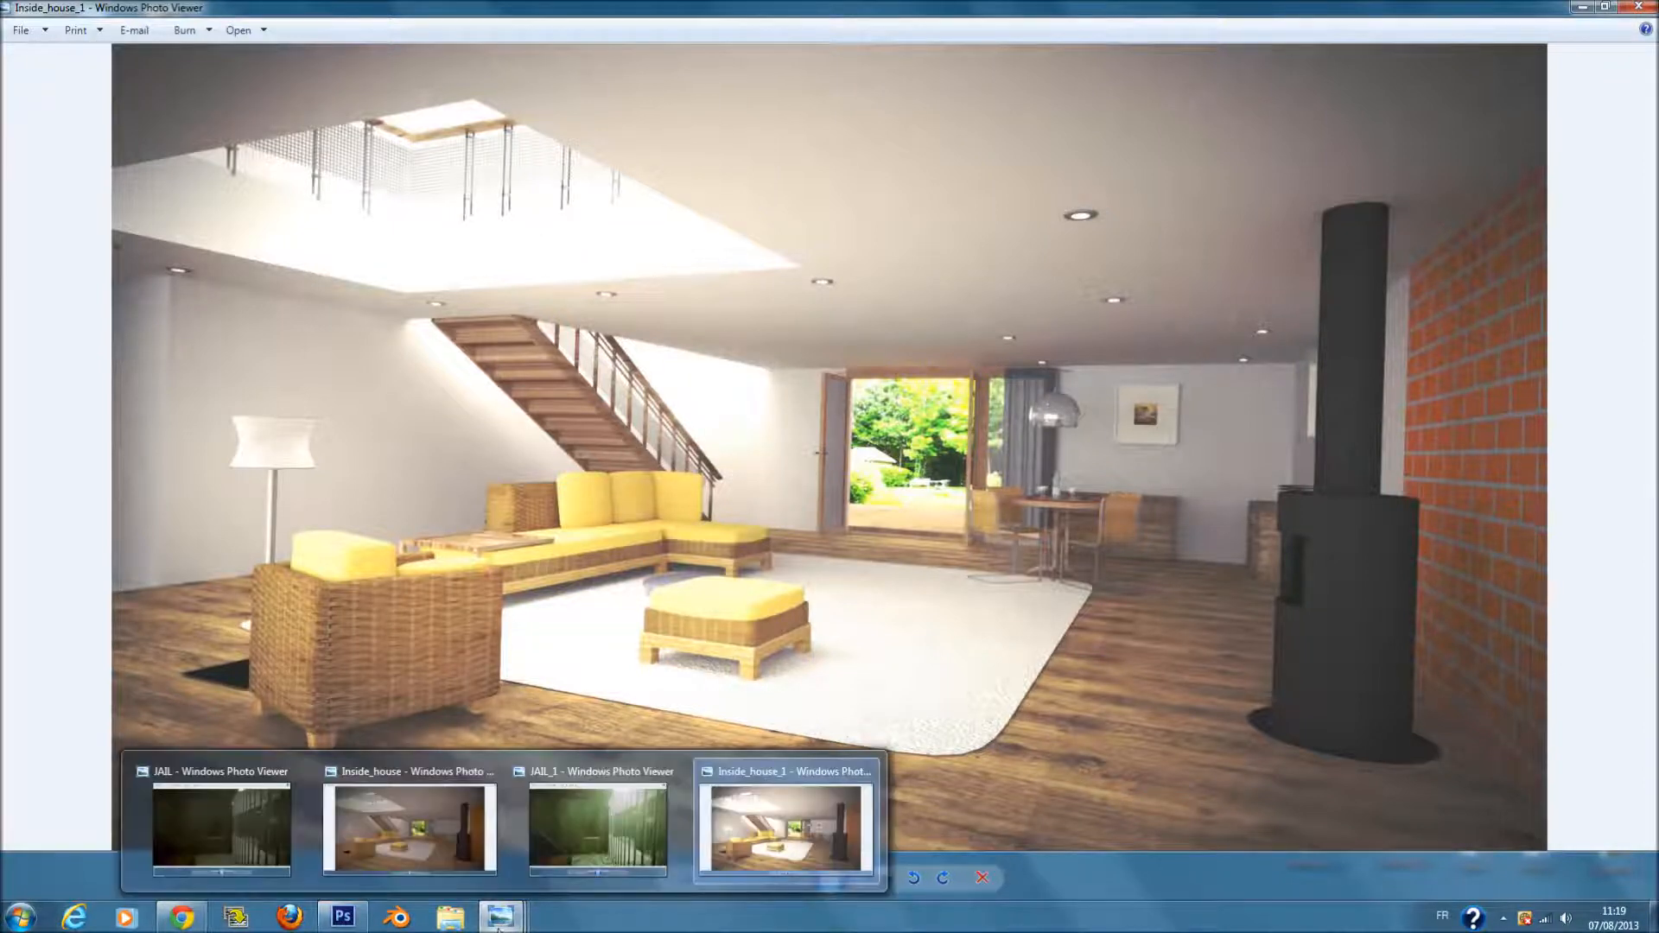
{"action": "mouse_move", "coordinate": [238, 831]}
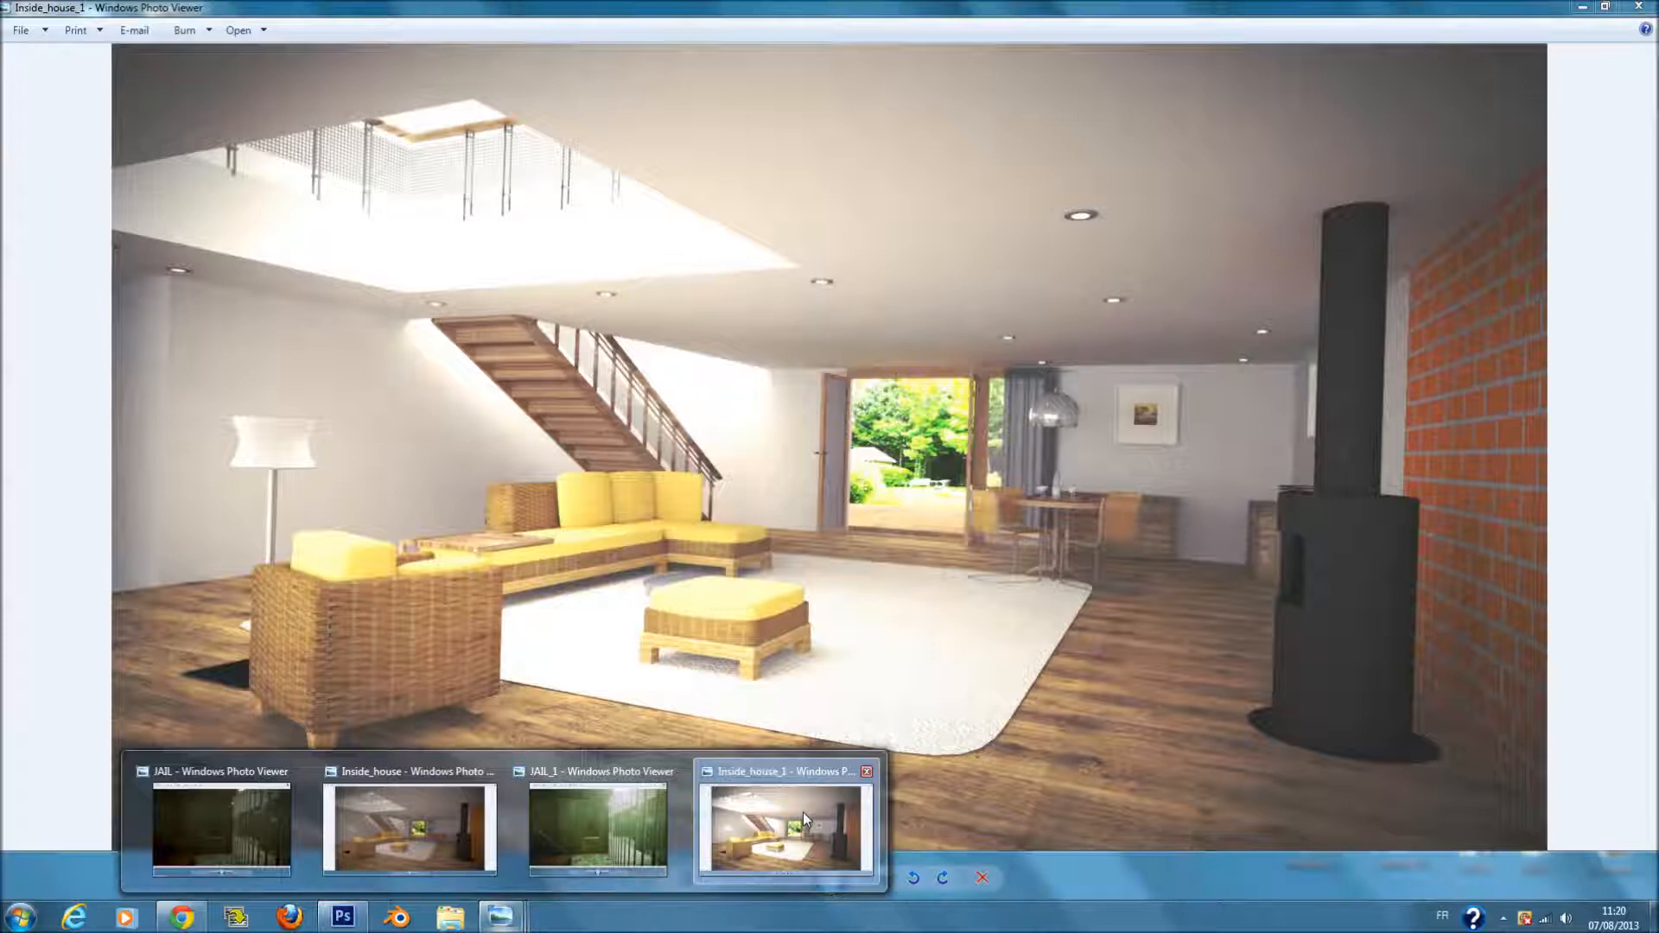
- Close the Inside_house_1, JAIL_1 and Inside_house images and bring up the original JAIL image
{"action": "left_click", "coordinate": [802, 812]}
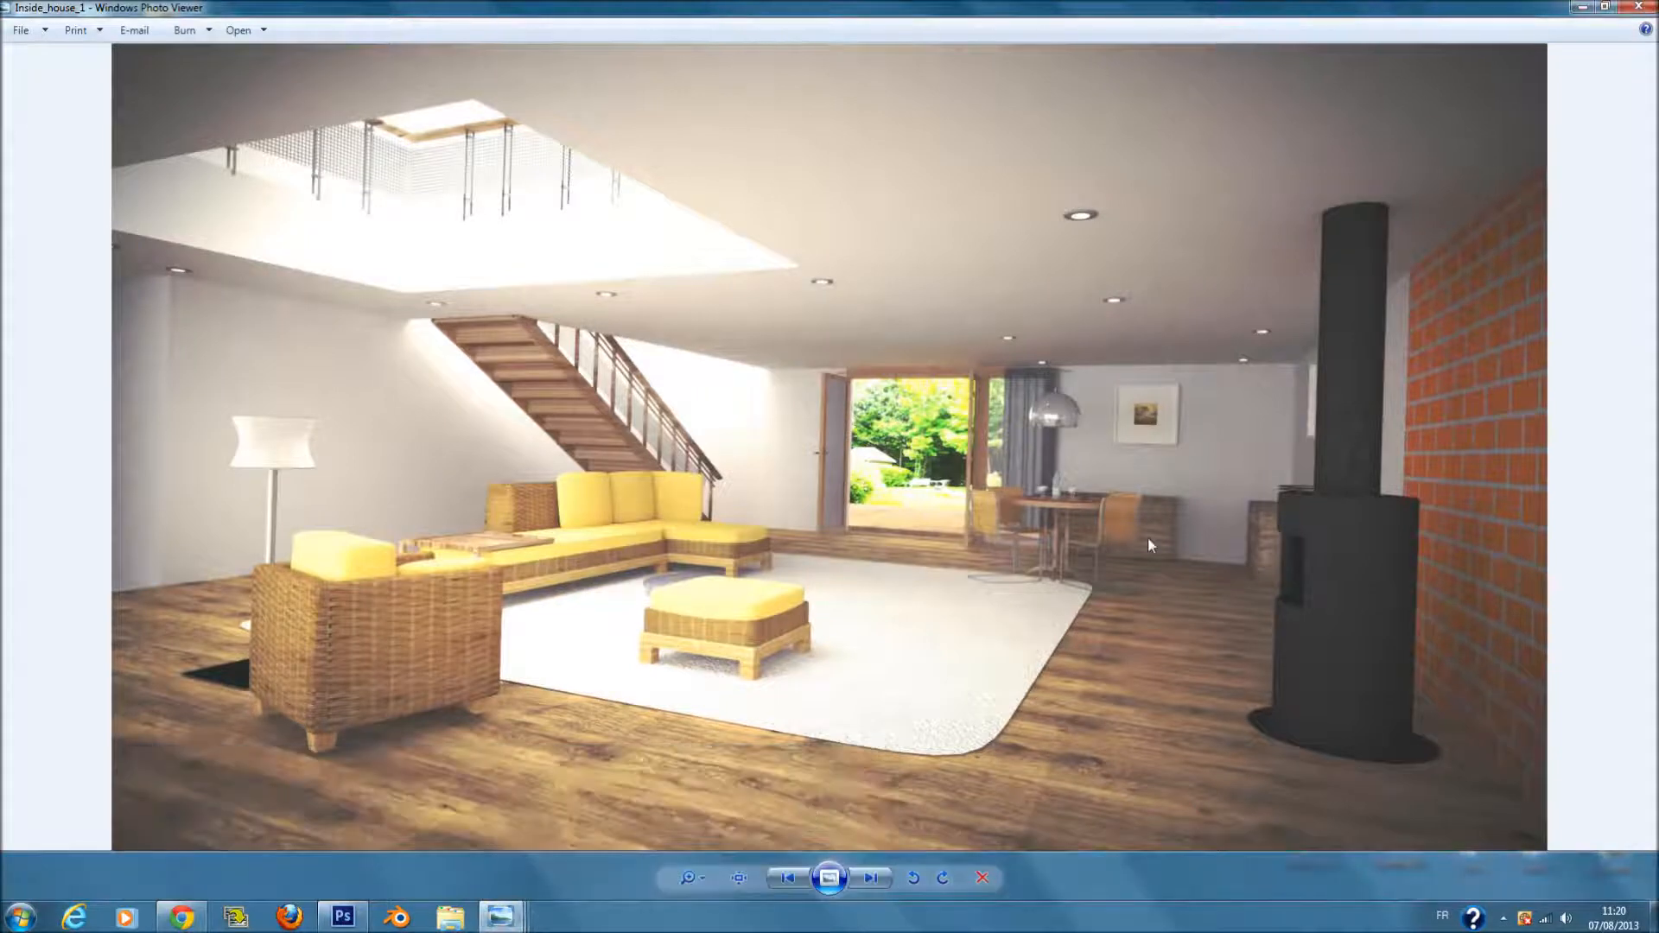
{"action": "left_click", "coordinate": [1641, 9]}
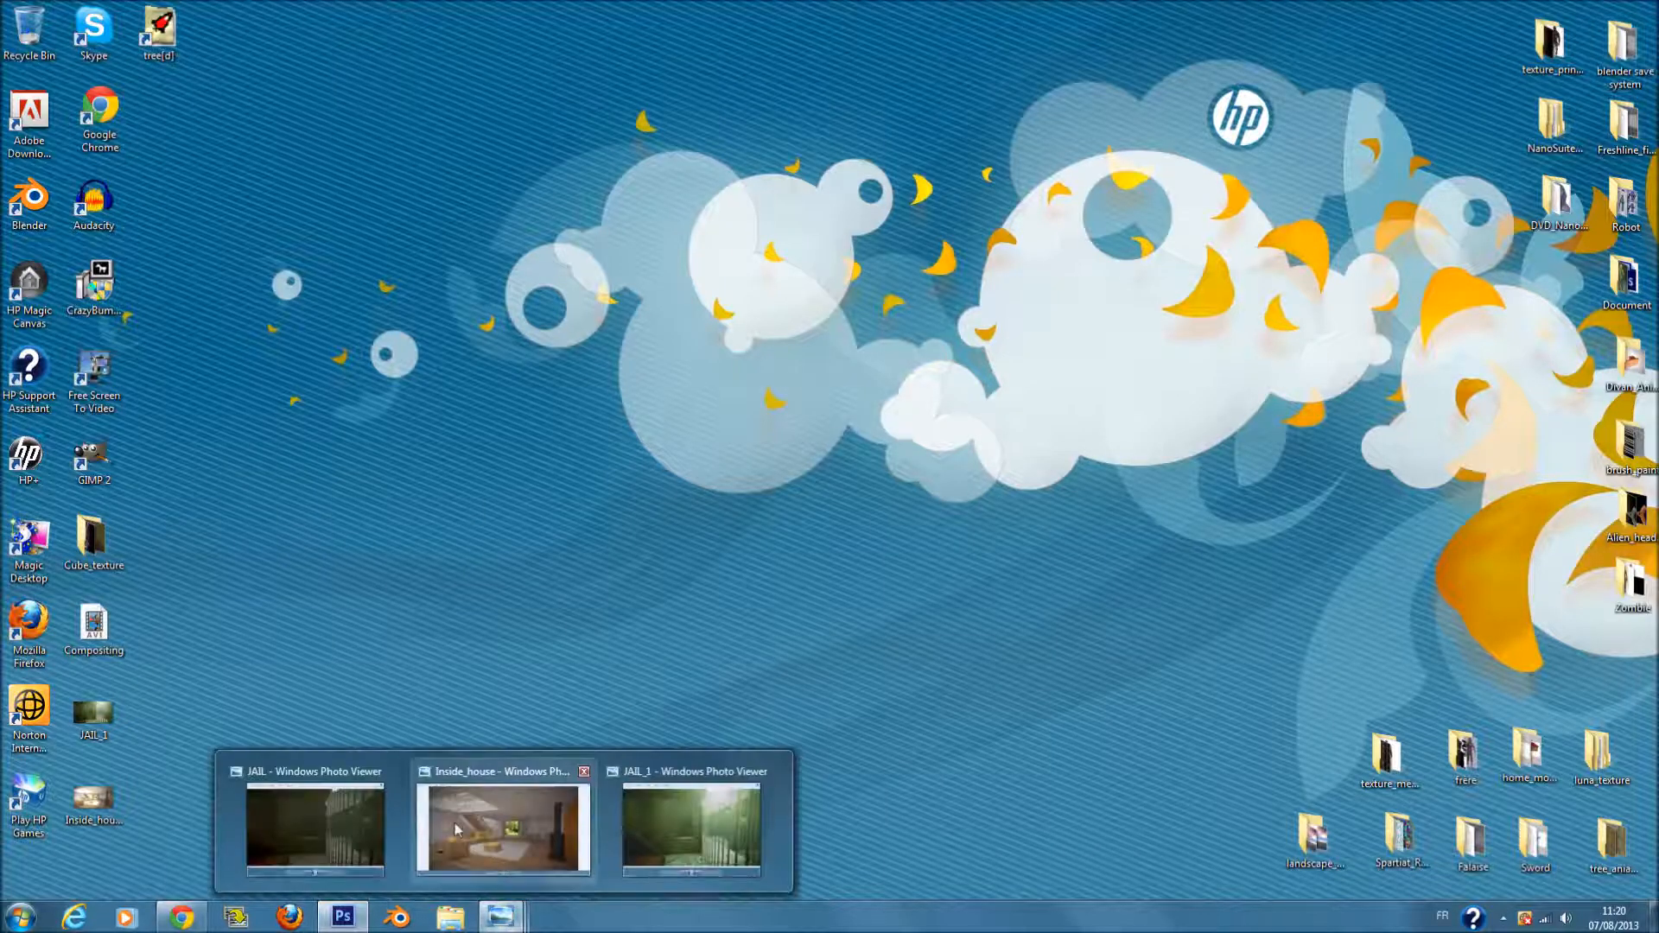
{"action": "left_click", "coordinate": [770, 773]}
{"action": "left_click", "coordinate": [681, 772]}
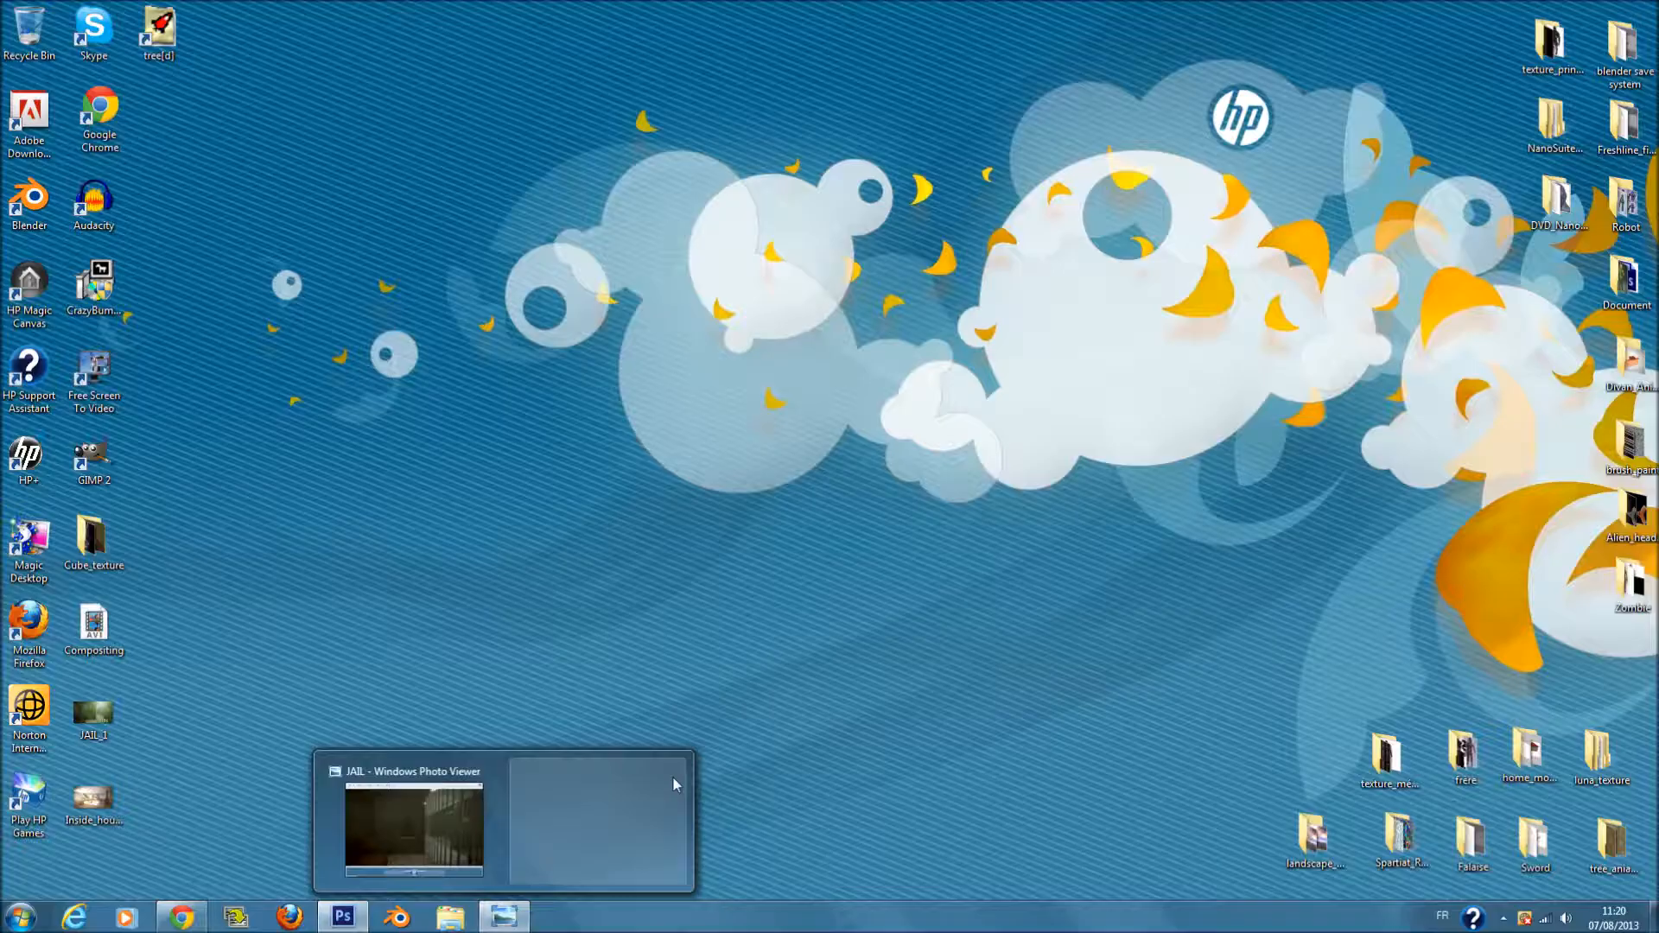
{"action": "left_click", "coordinate": [541, 800]}
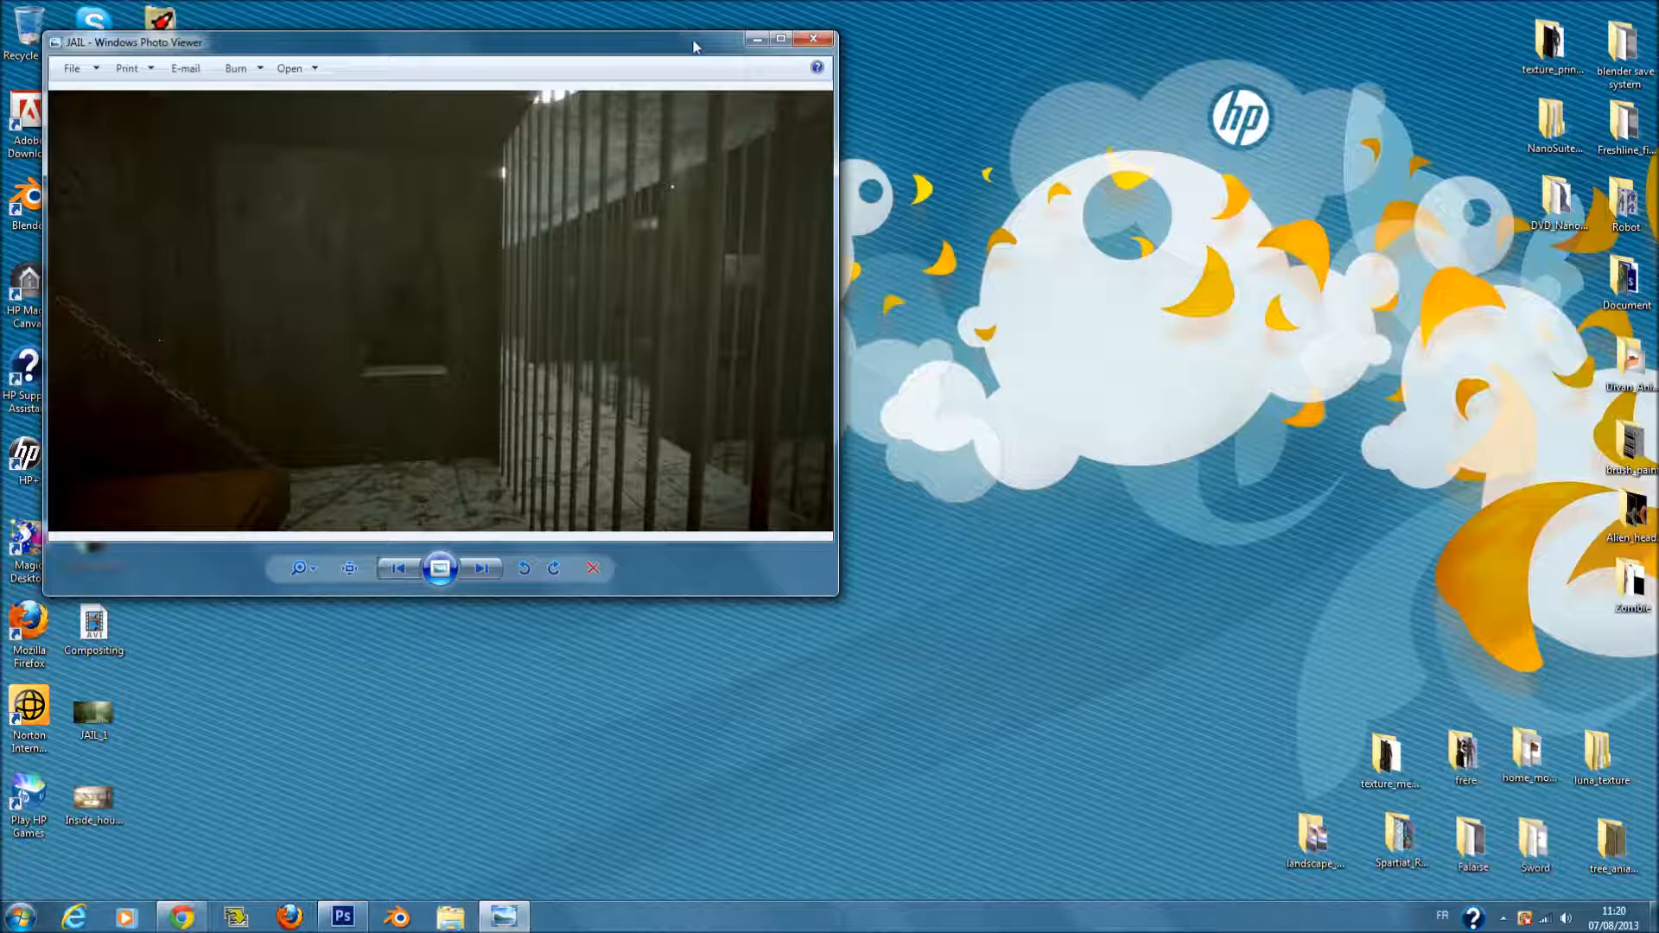
- Locate the JAIL image in its Architectural vizualisation folder and open it in Photoshop
{"action": "left_click_drag", "start_coordinate": [657, 41], "coordinate": [854, 80]}
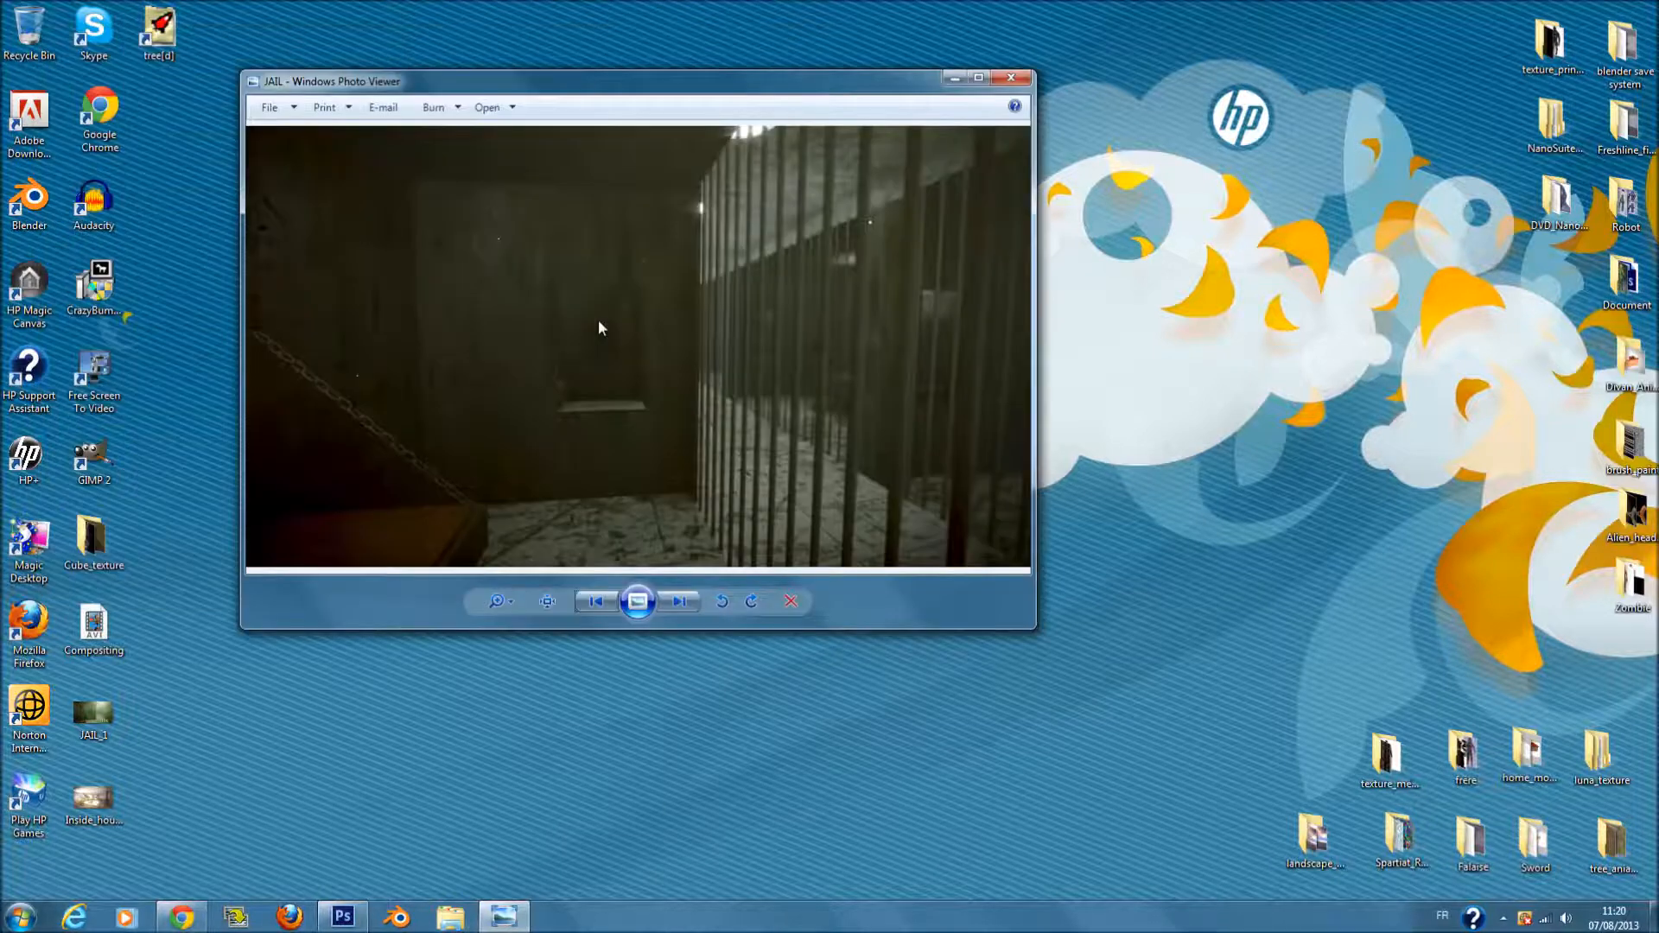
{"action": "left_click", "coordinate": [496, 108]}
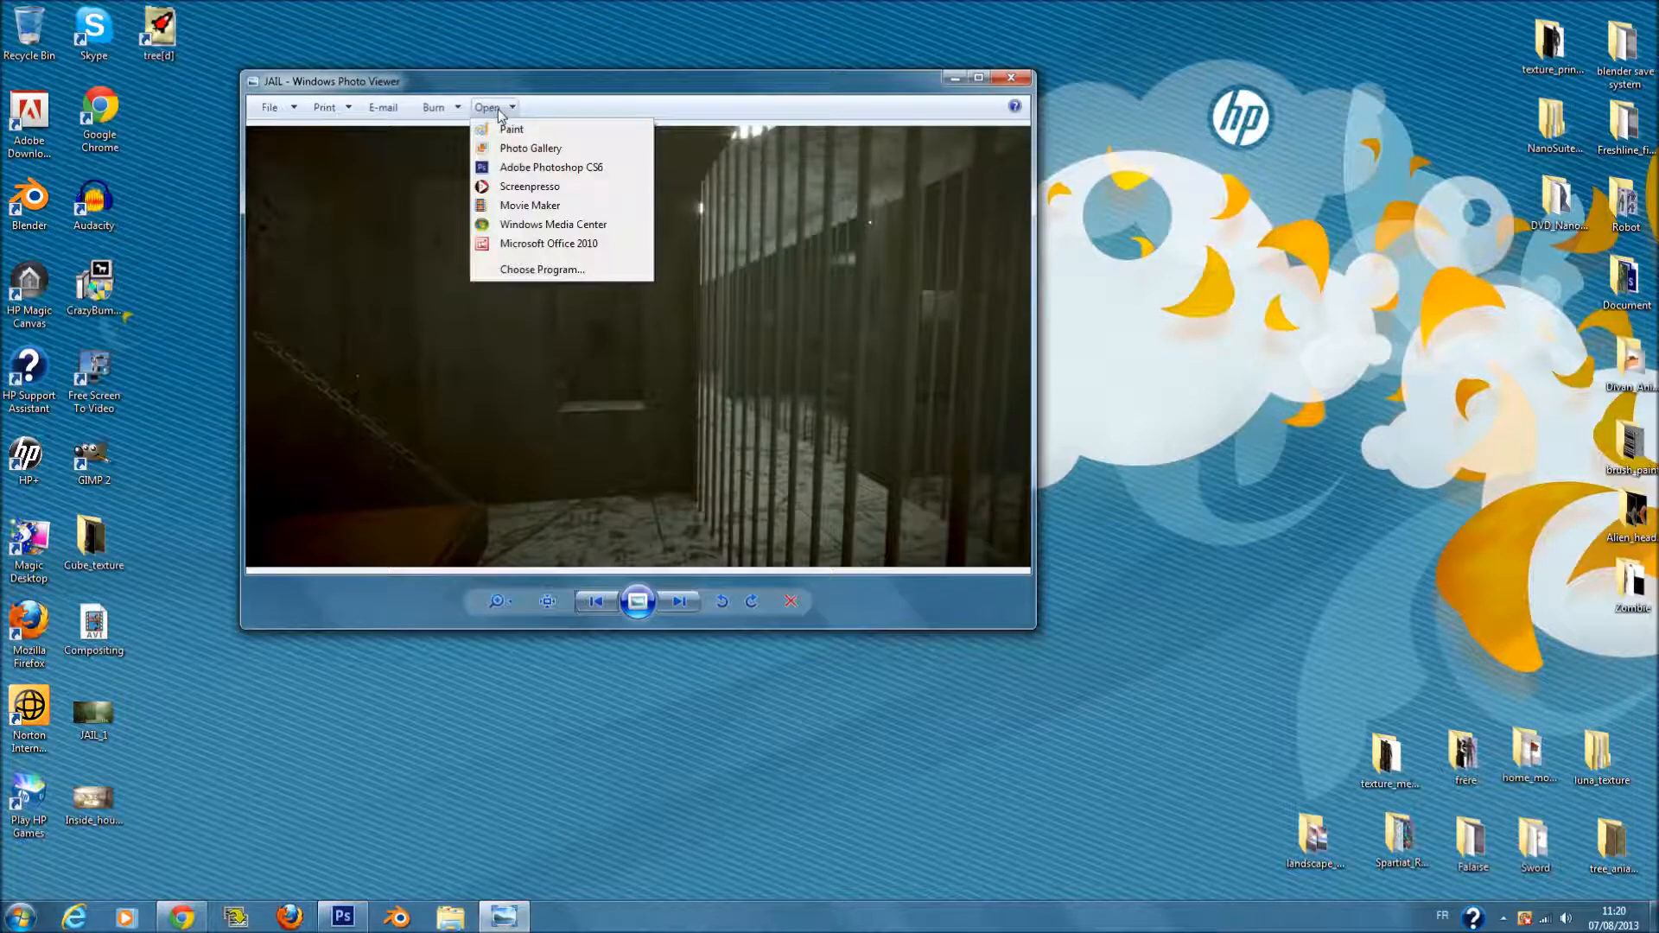
{"action": "right_click", "coordinate": [587, 314]}
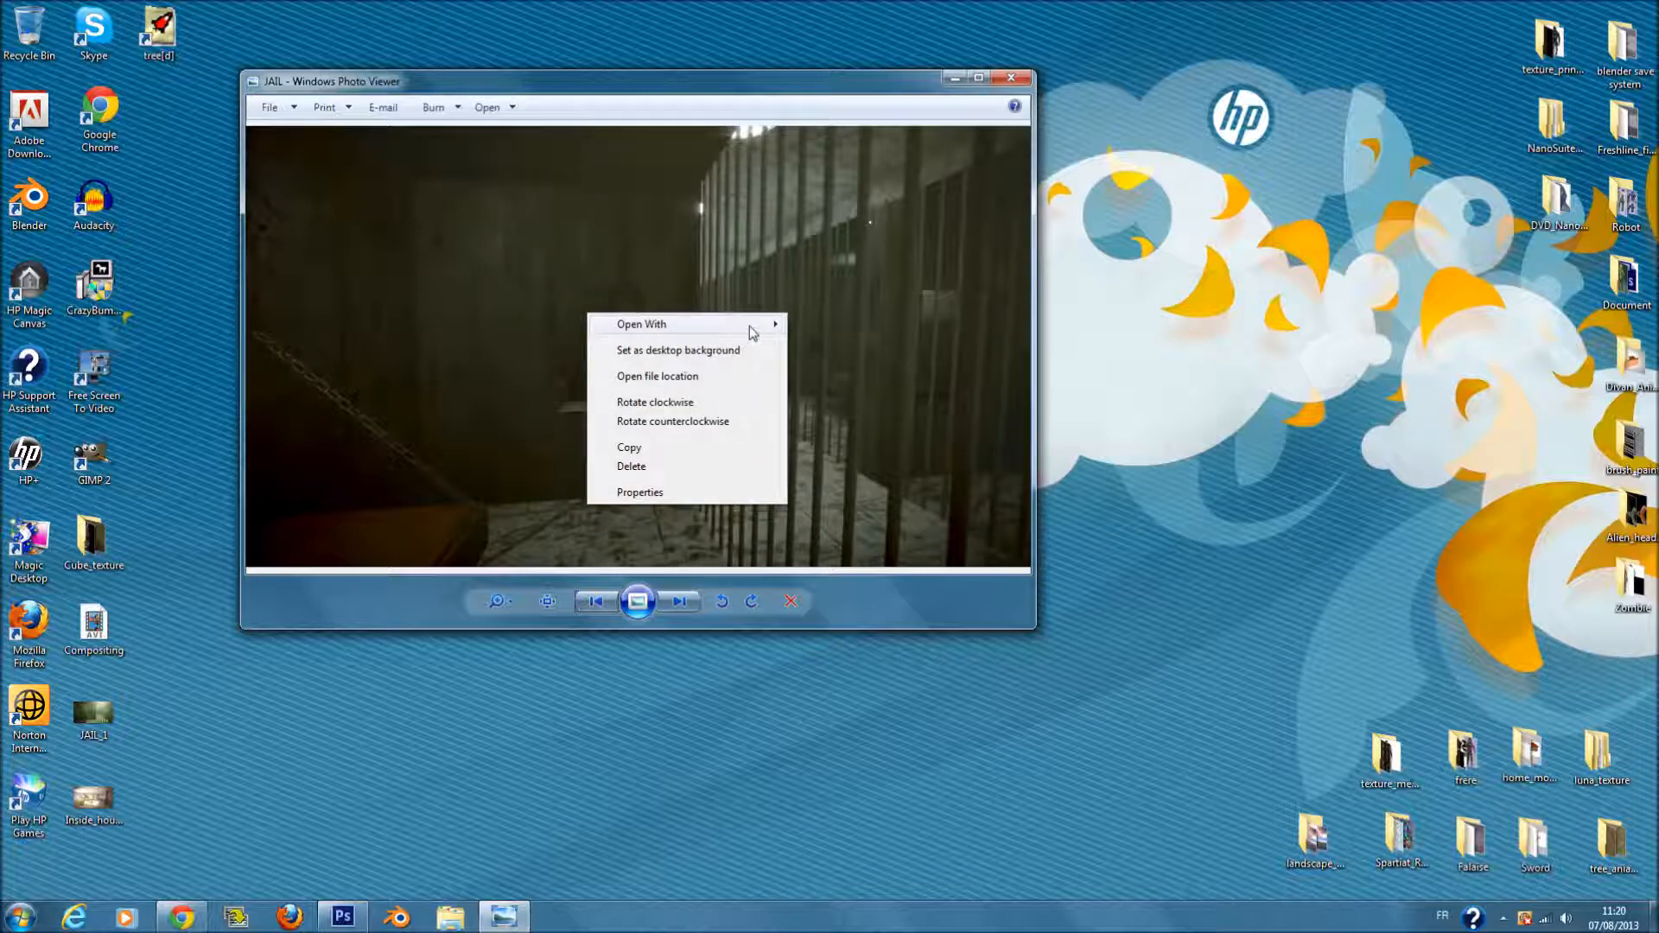
{"action": "left_click", "coordinate": [742, 379]}
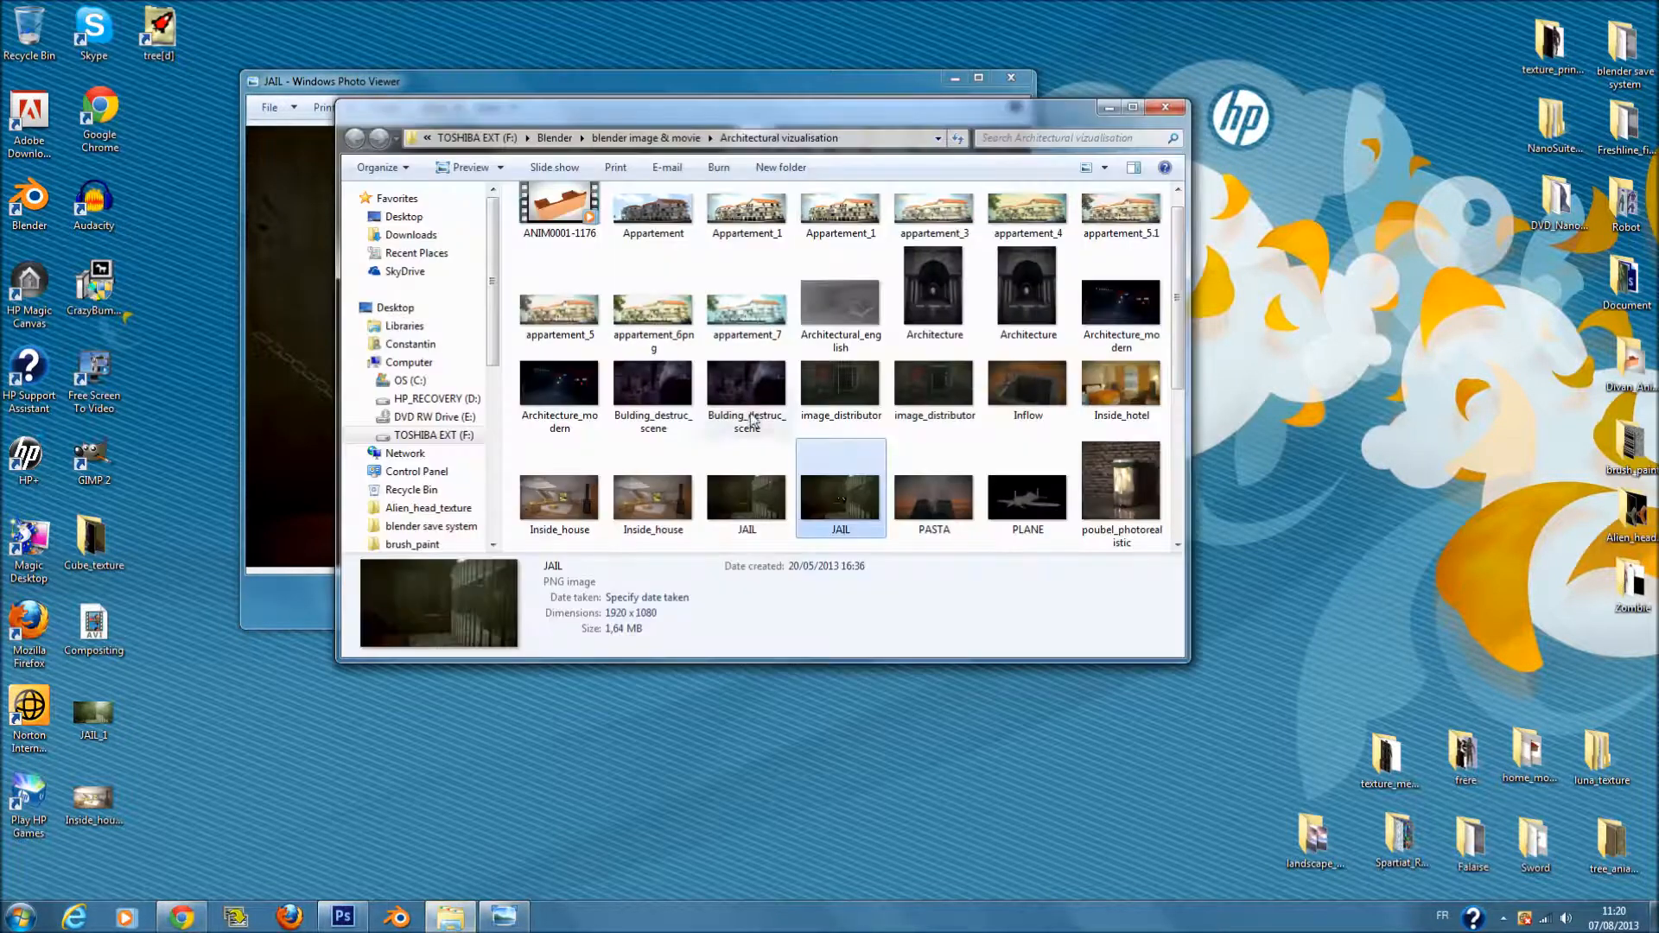
{"action": "left_click_drag", "start_coordinate": [843, 500], "coordinate": [606, 642]}
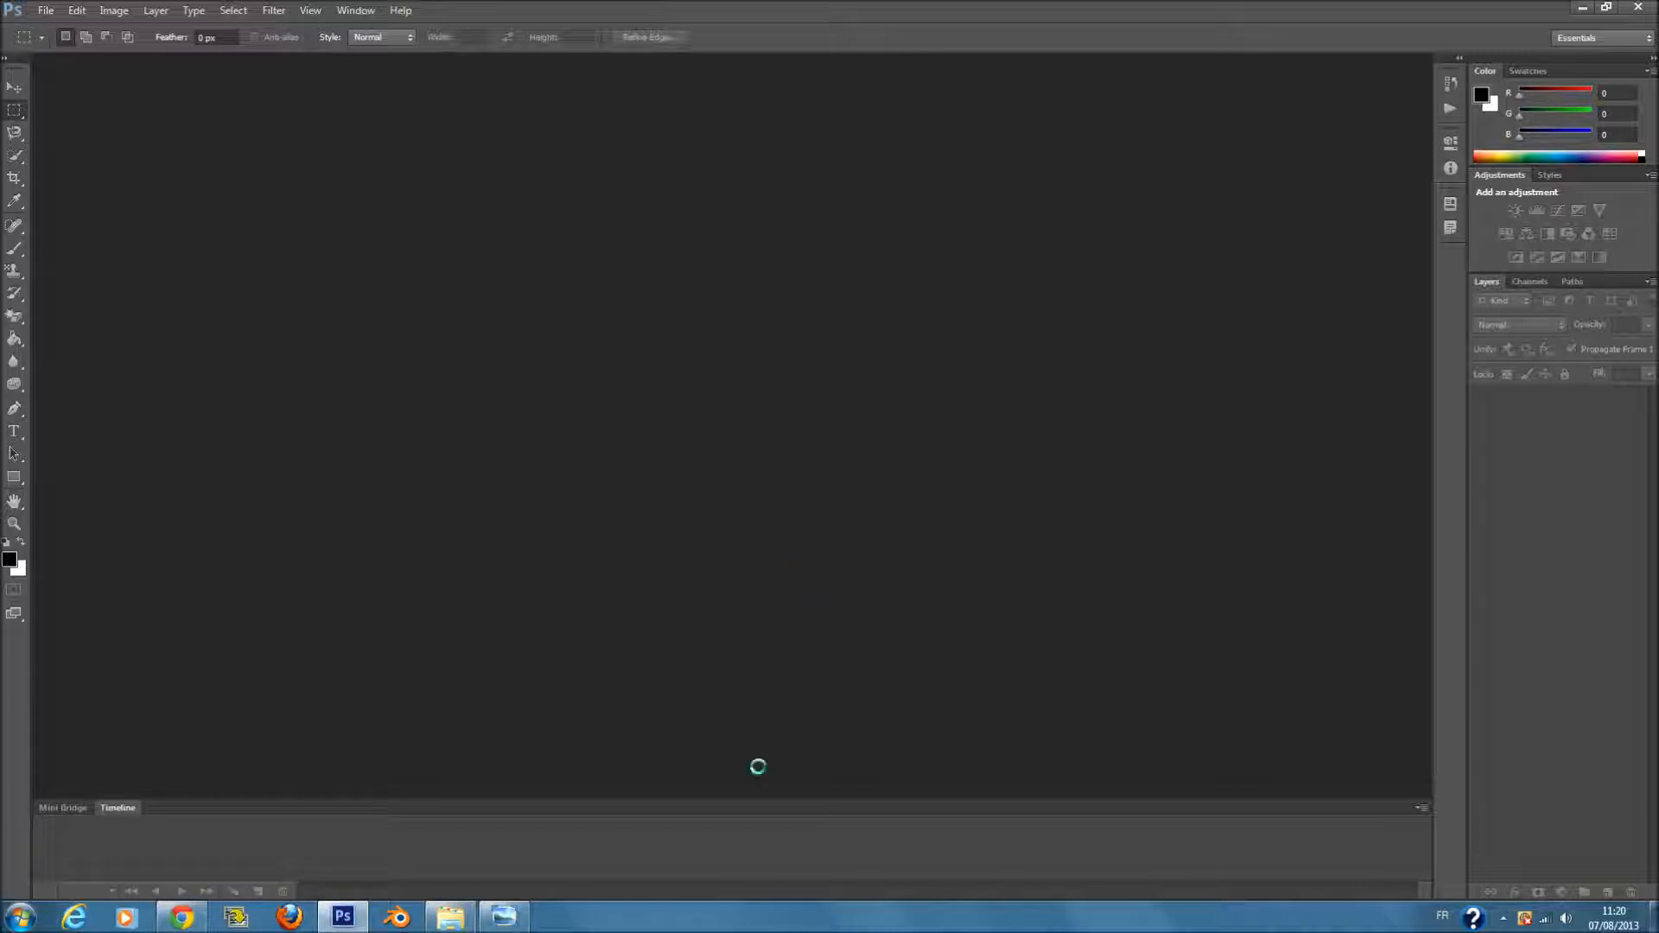
{"action": "left_click", "coordinate": [509, 924]}
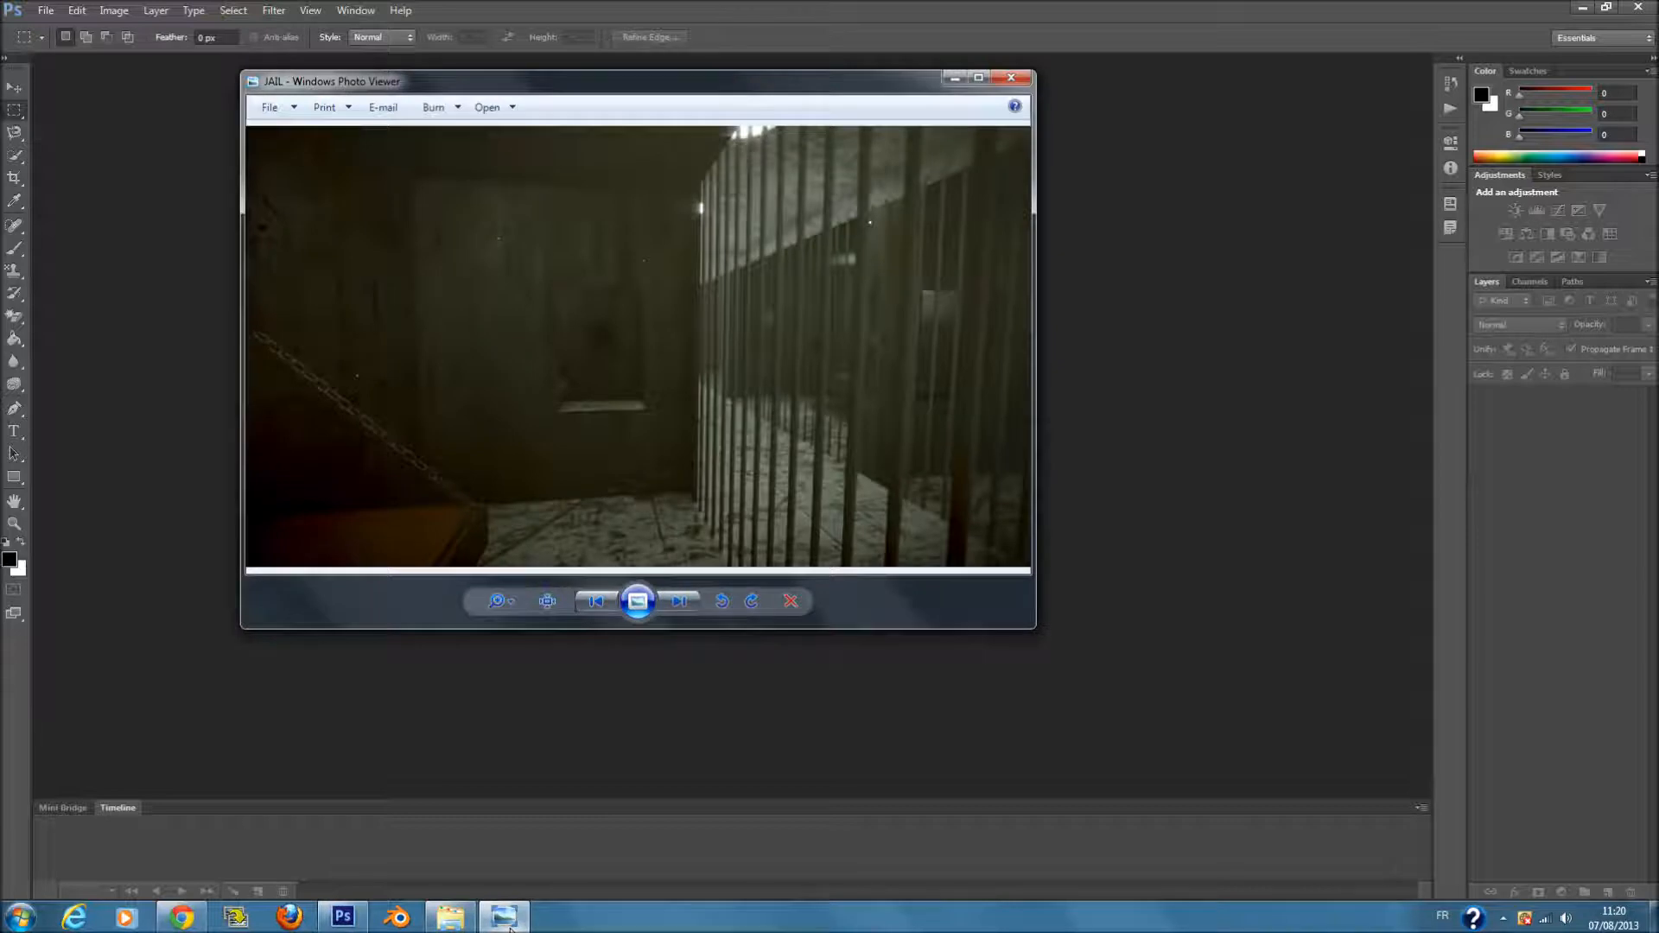
{"action": "left_click", "coordinate": [508, 925]}
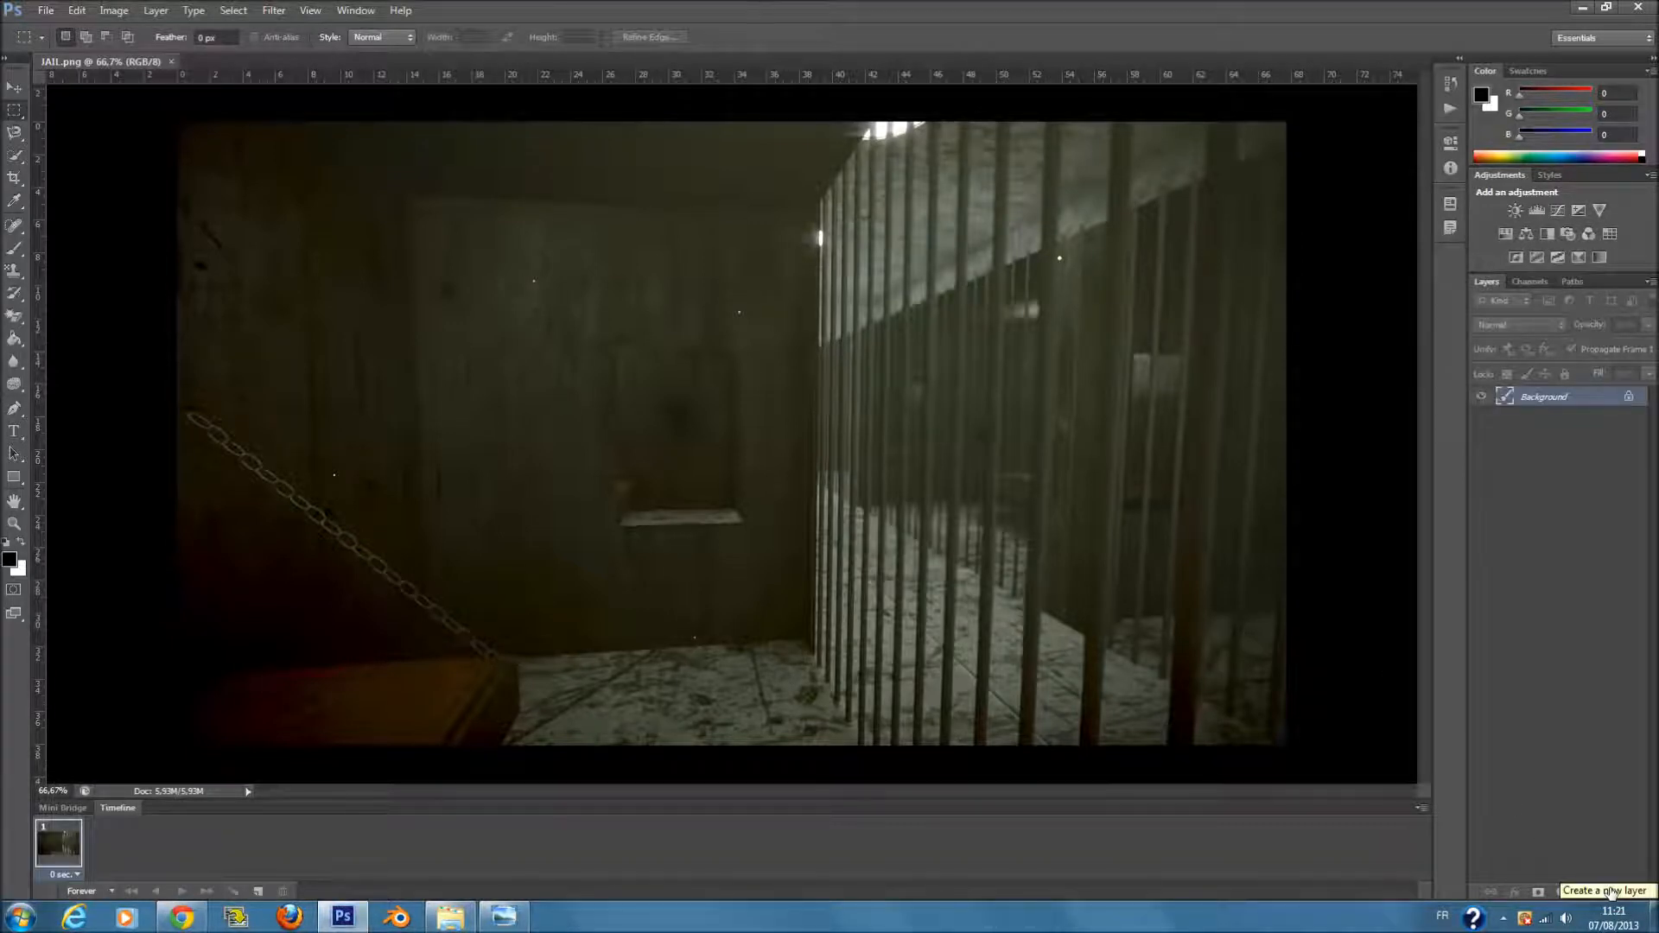
- Add a Levels adjustment layer with input levels of 58 and 226, and slightly narrow its output range at both ends
{"action": "left_click", "coordinate": [1540, 209]}
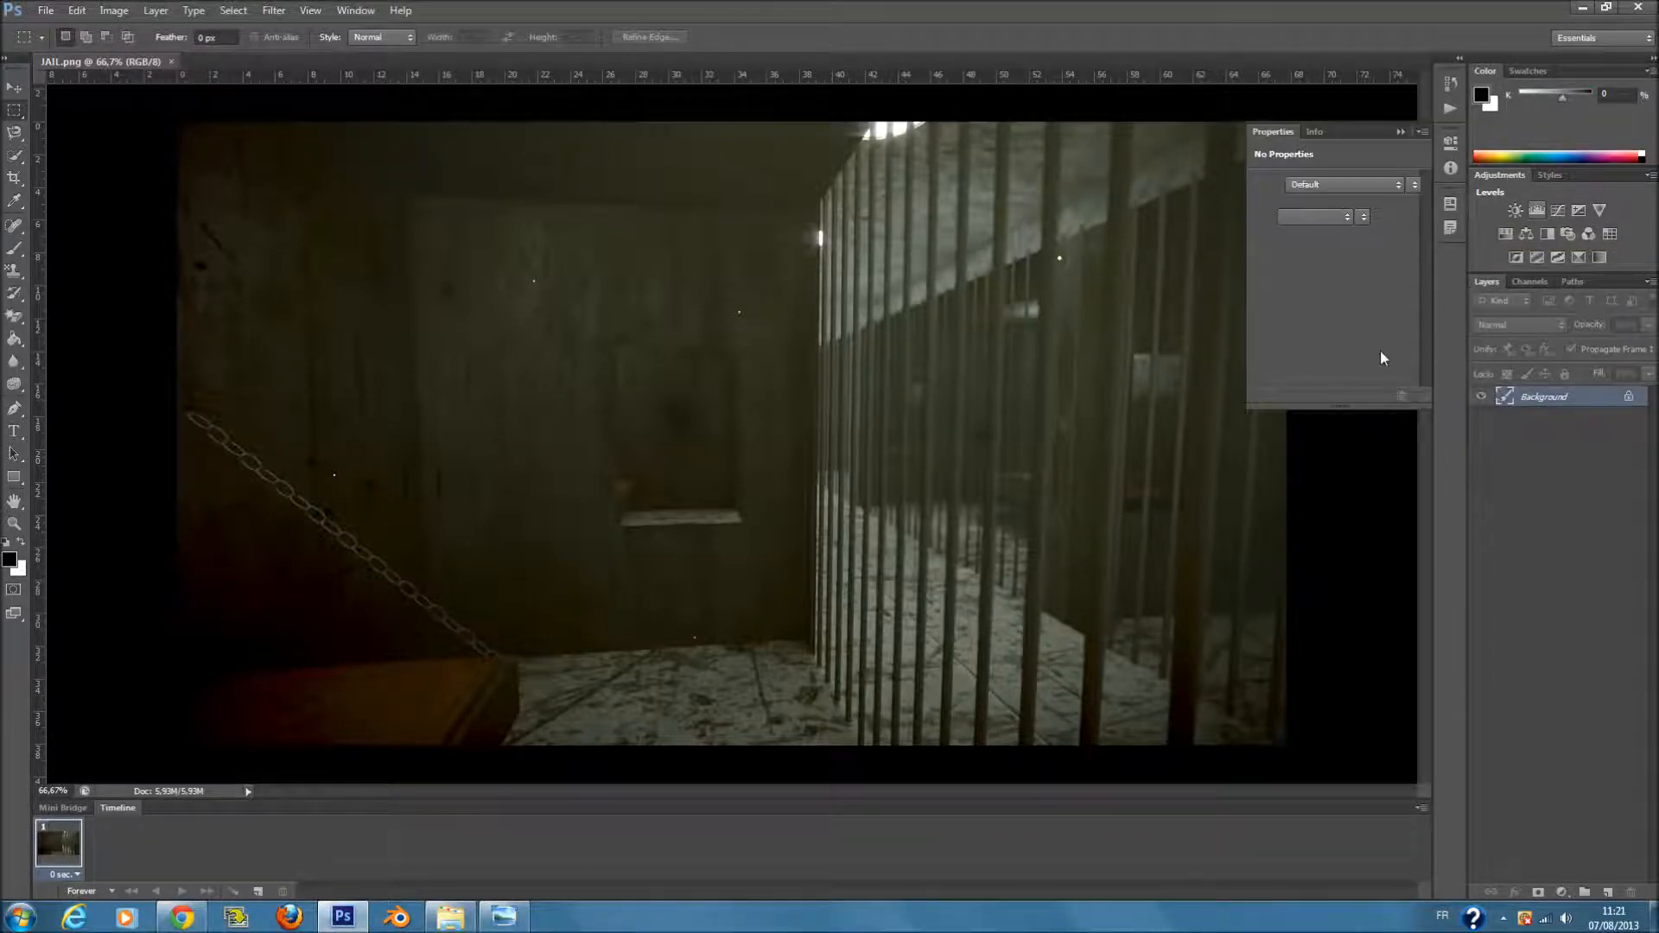
{"action": "left_click_drag", "start_coordinate": [1280, 310], "coordinate": [1283, 310]}
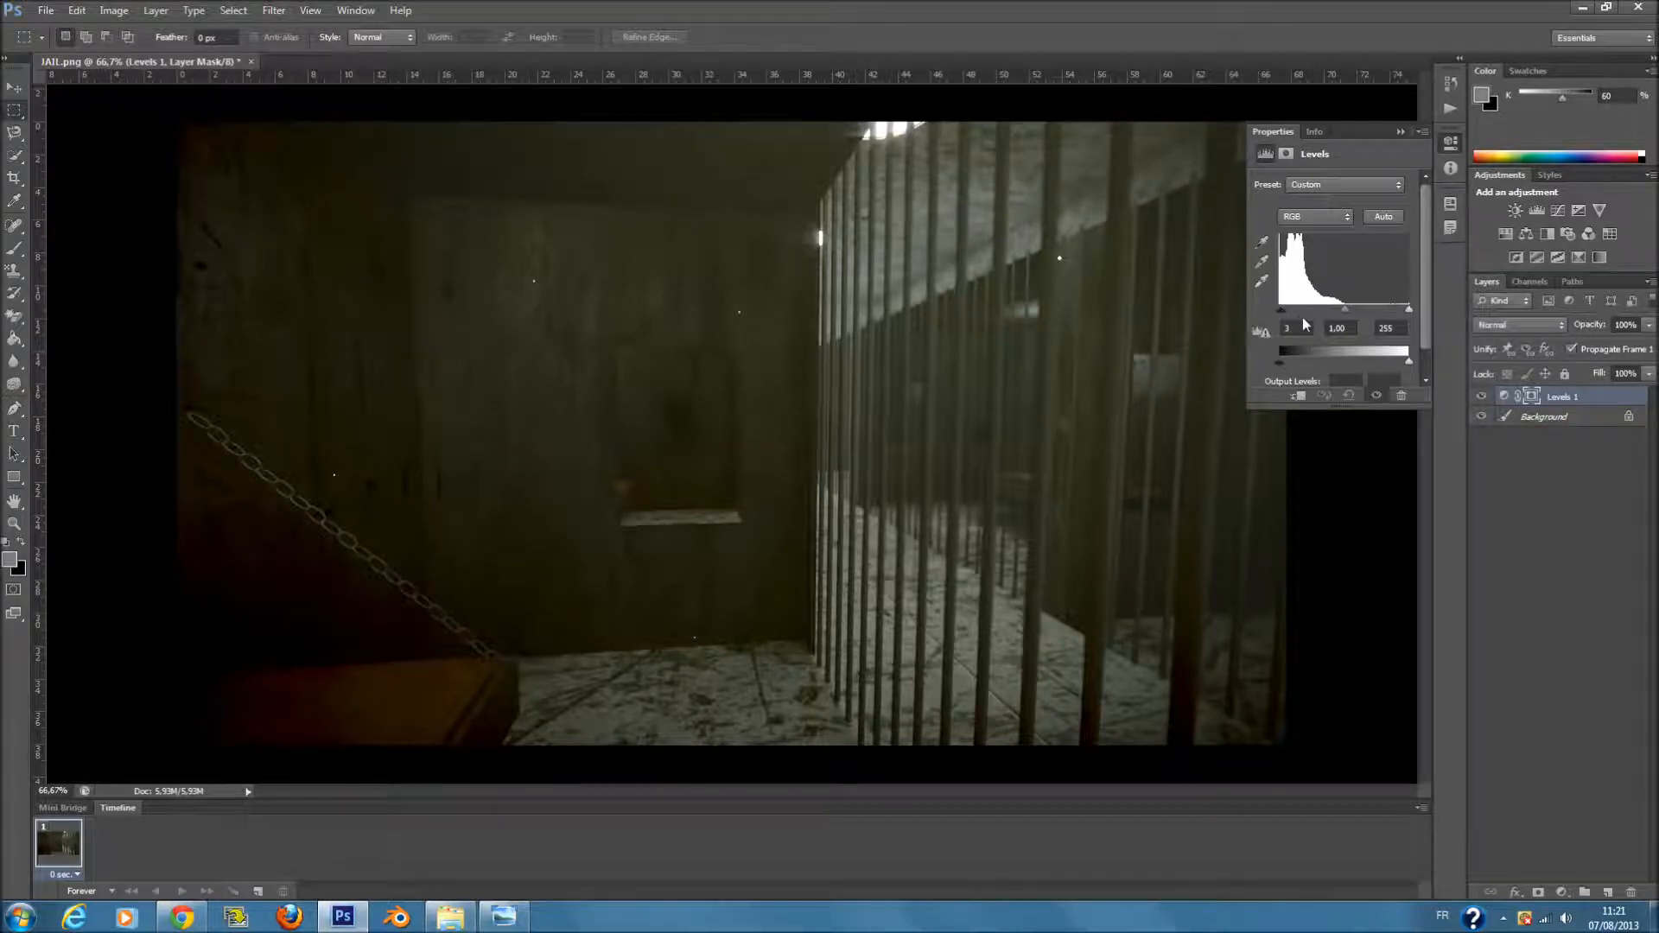
{"action": "left_click_drag", "start_coordinate": [1282, 310], "coordinate": [1309, 312]}
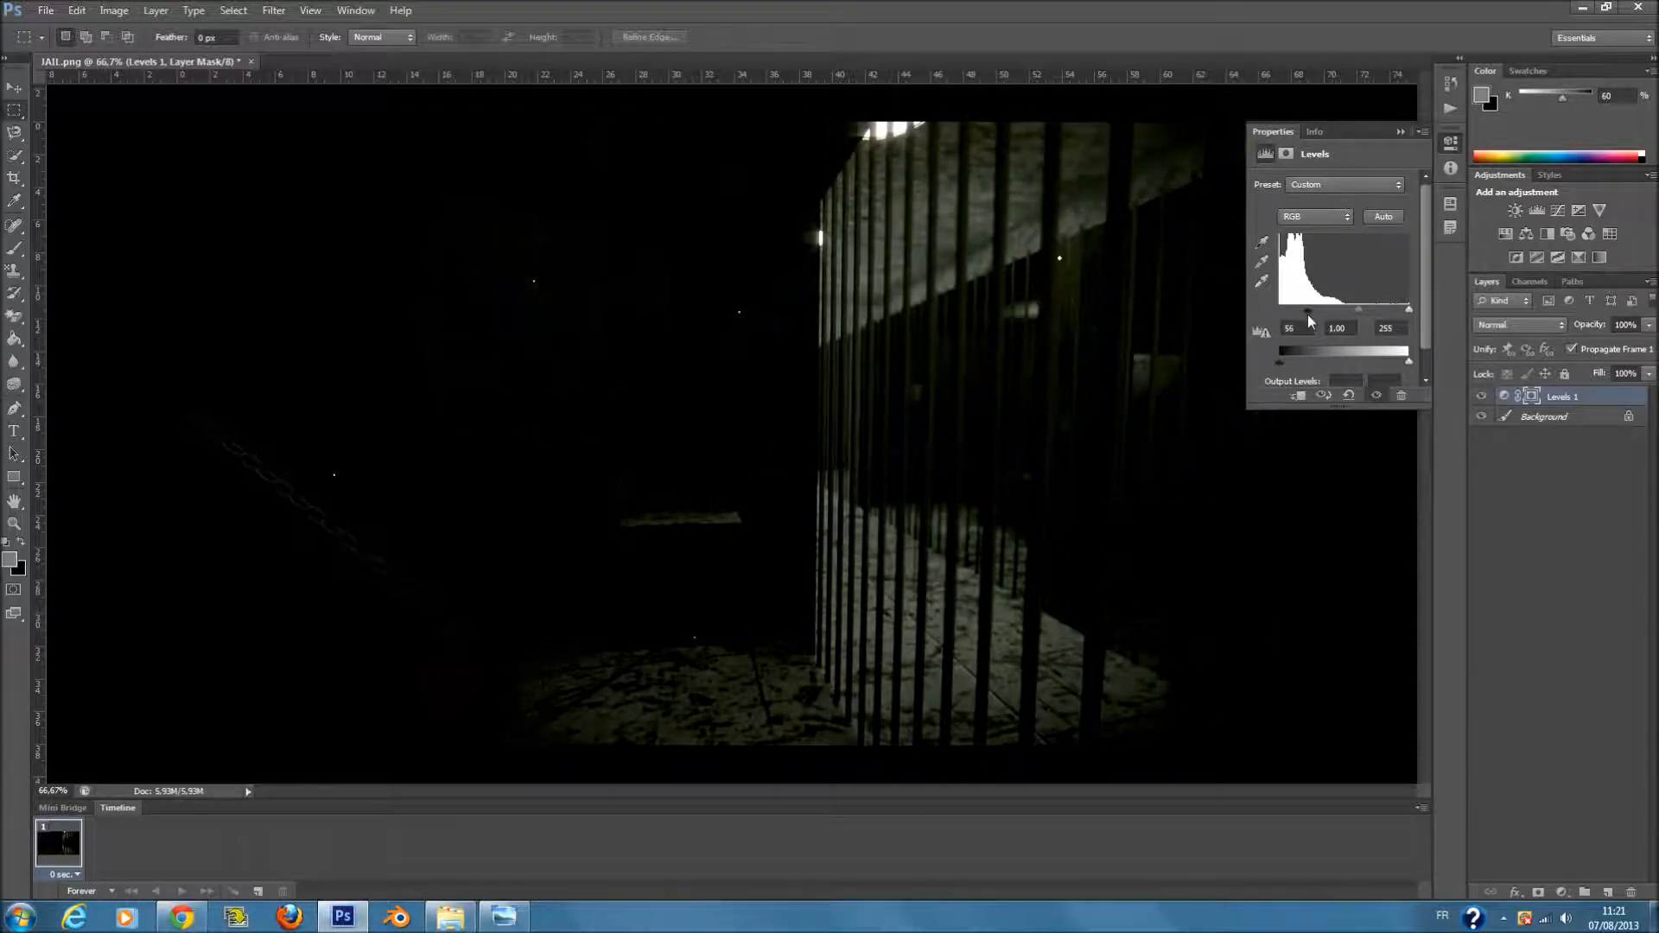
{"action": "left_click_drag", "start_coordinate": [1408, 309], "coordinate": [1394, 310]}
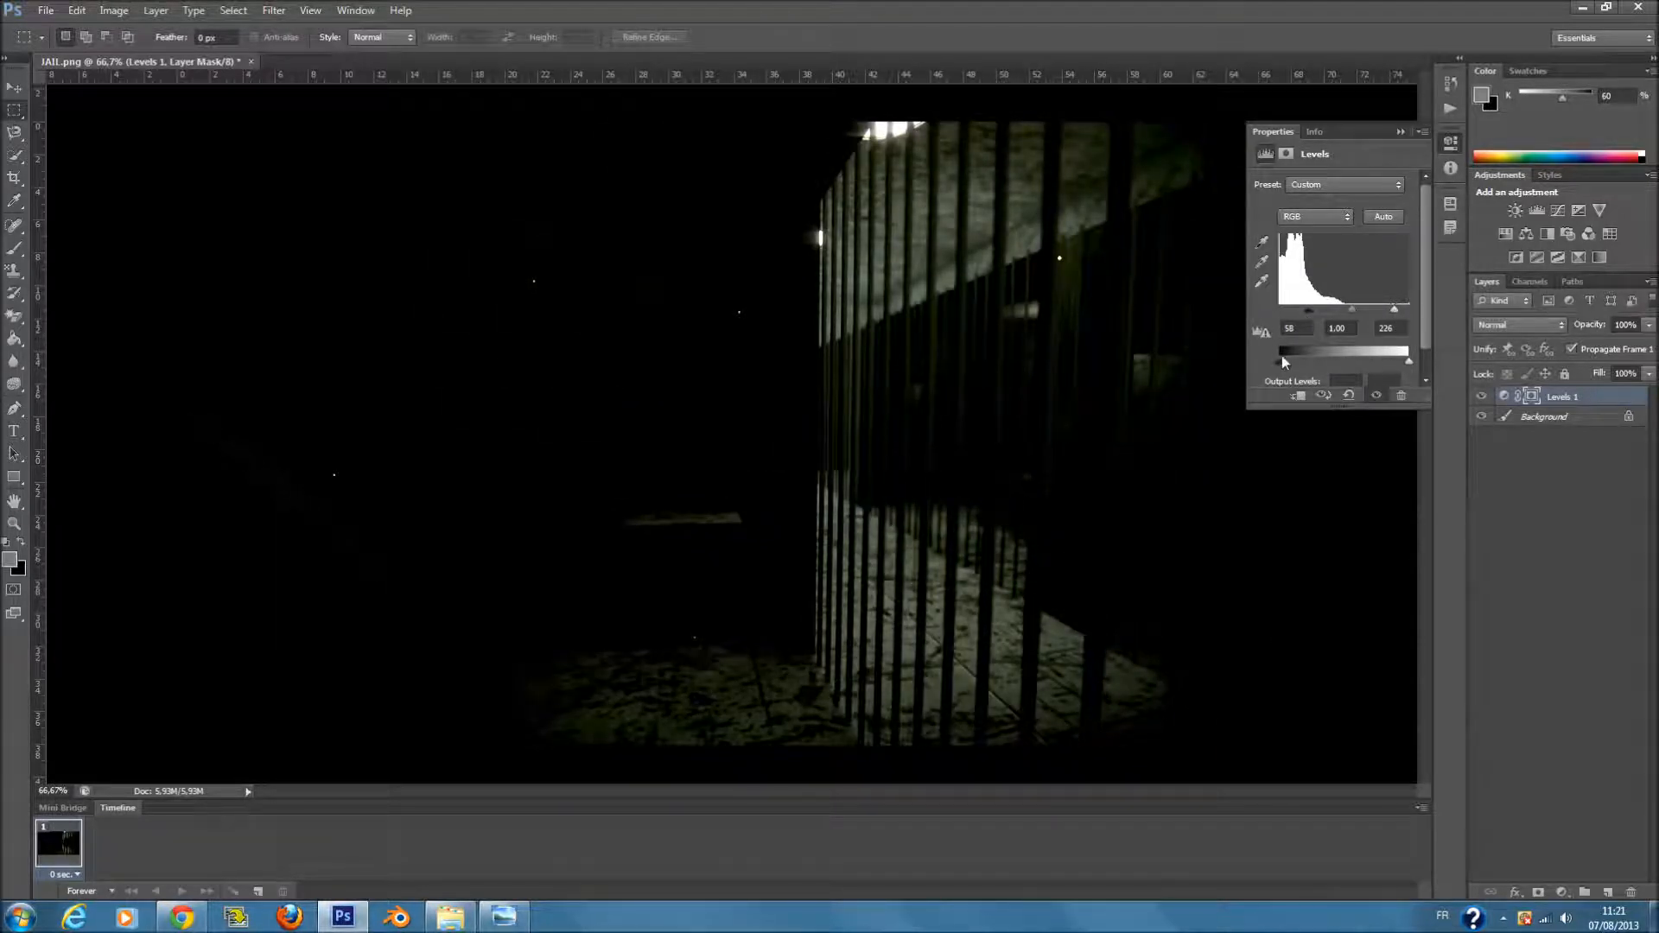
{"action": "left_click_drag", "start_coordinate": [1281, 361], "coordinate": [1289, 363]}
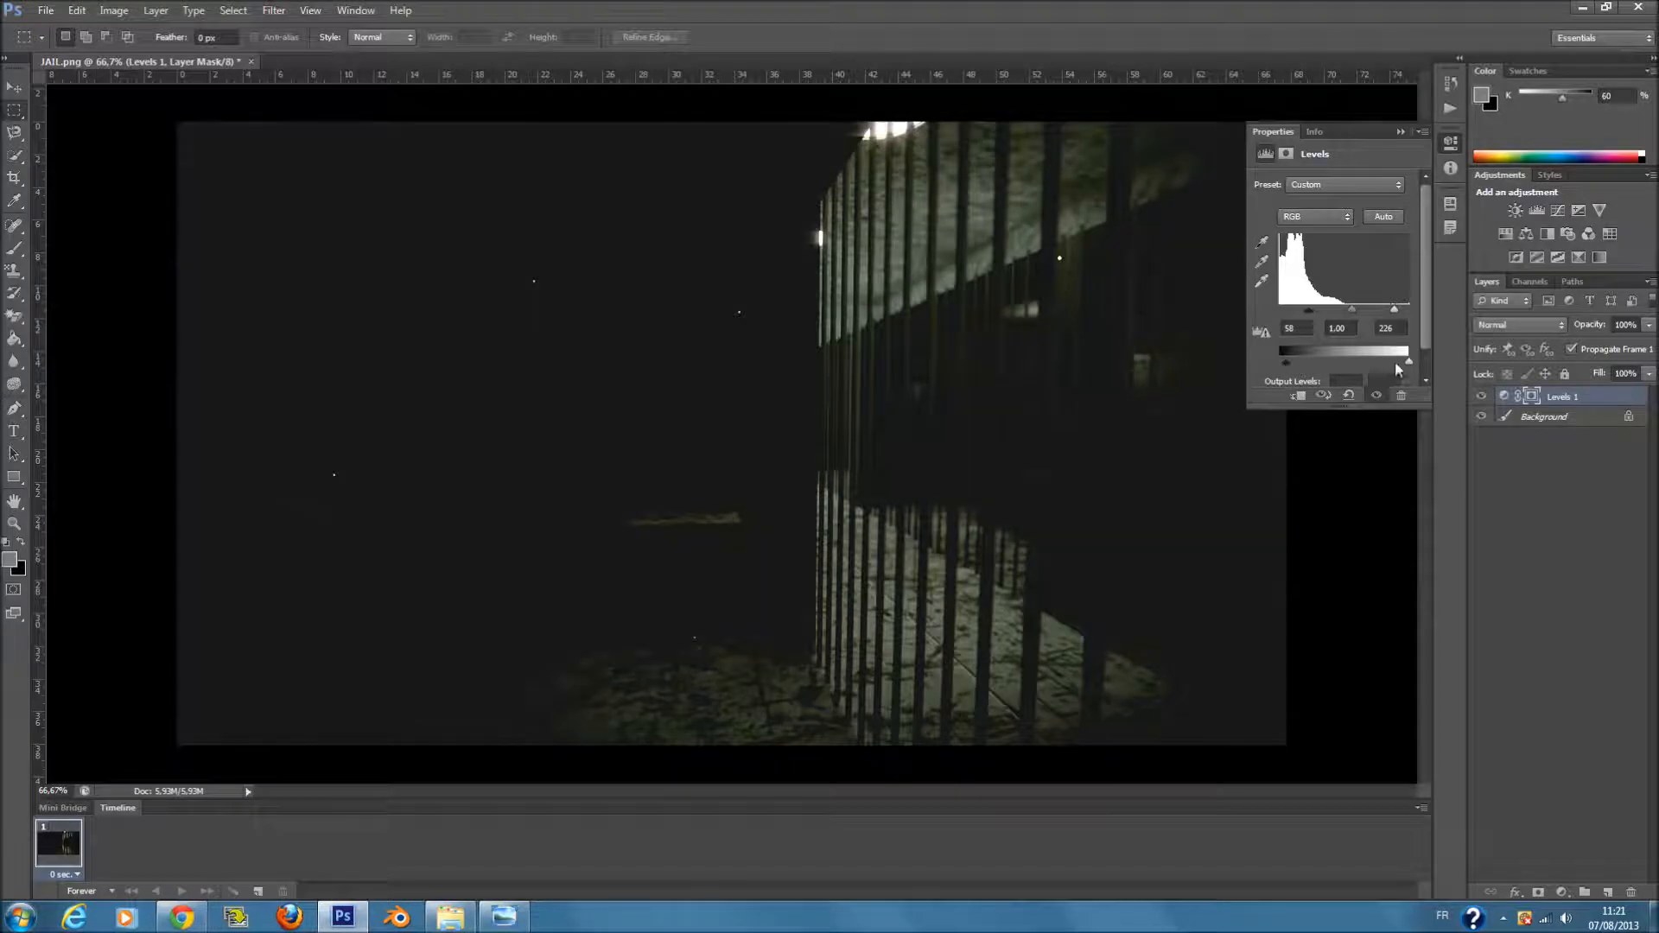
{"action": "left_click_drag", "start_coordinate": [1409, 363], "coordinate": [1401, 365]}
{"action": "left_click", "coordinate": [1400, 131]}
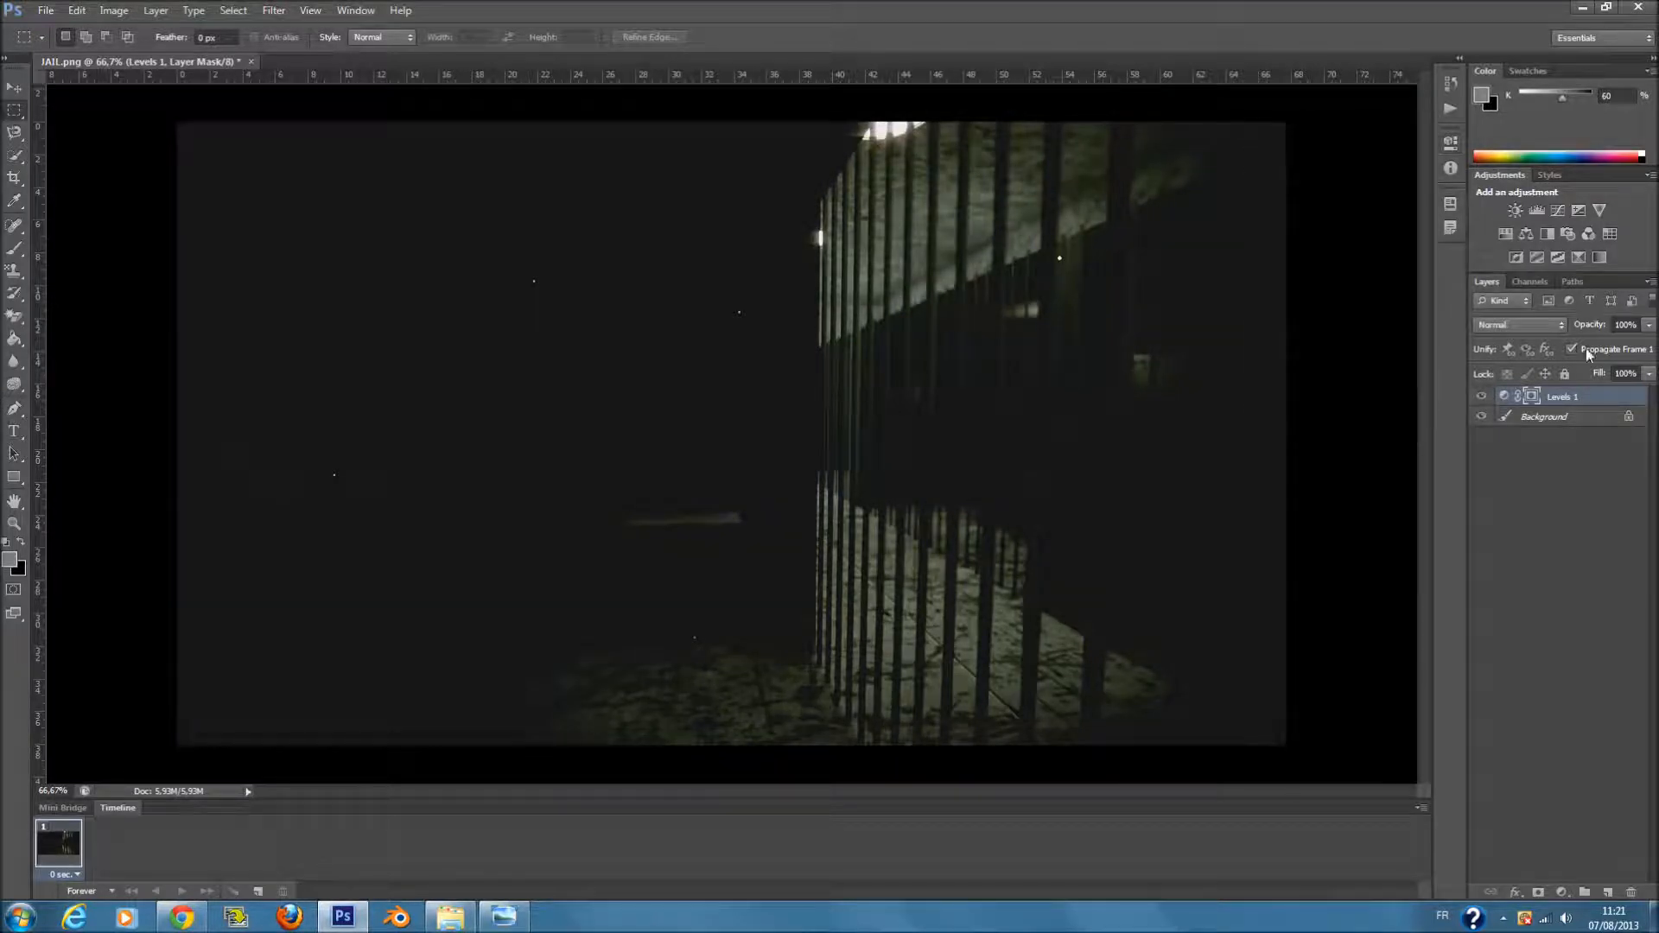
- Try different blend modes on the Levels 1 layer and set it to Lighten
{"action": "left_click", "coordinate": [1548, 328]}
{"action": "left_click", "coordinate": [1548, 330]}
{"action": "scroll", "coordinate": [1547, 330], "scroll_direction": "down", "scroll_amount": 5}
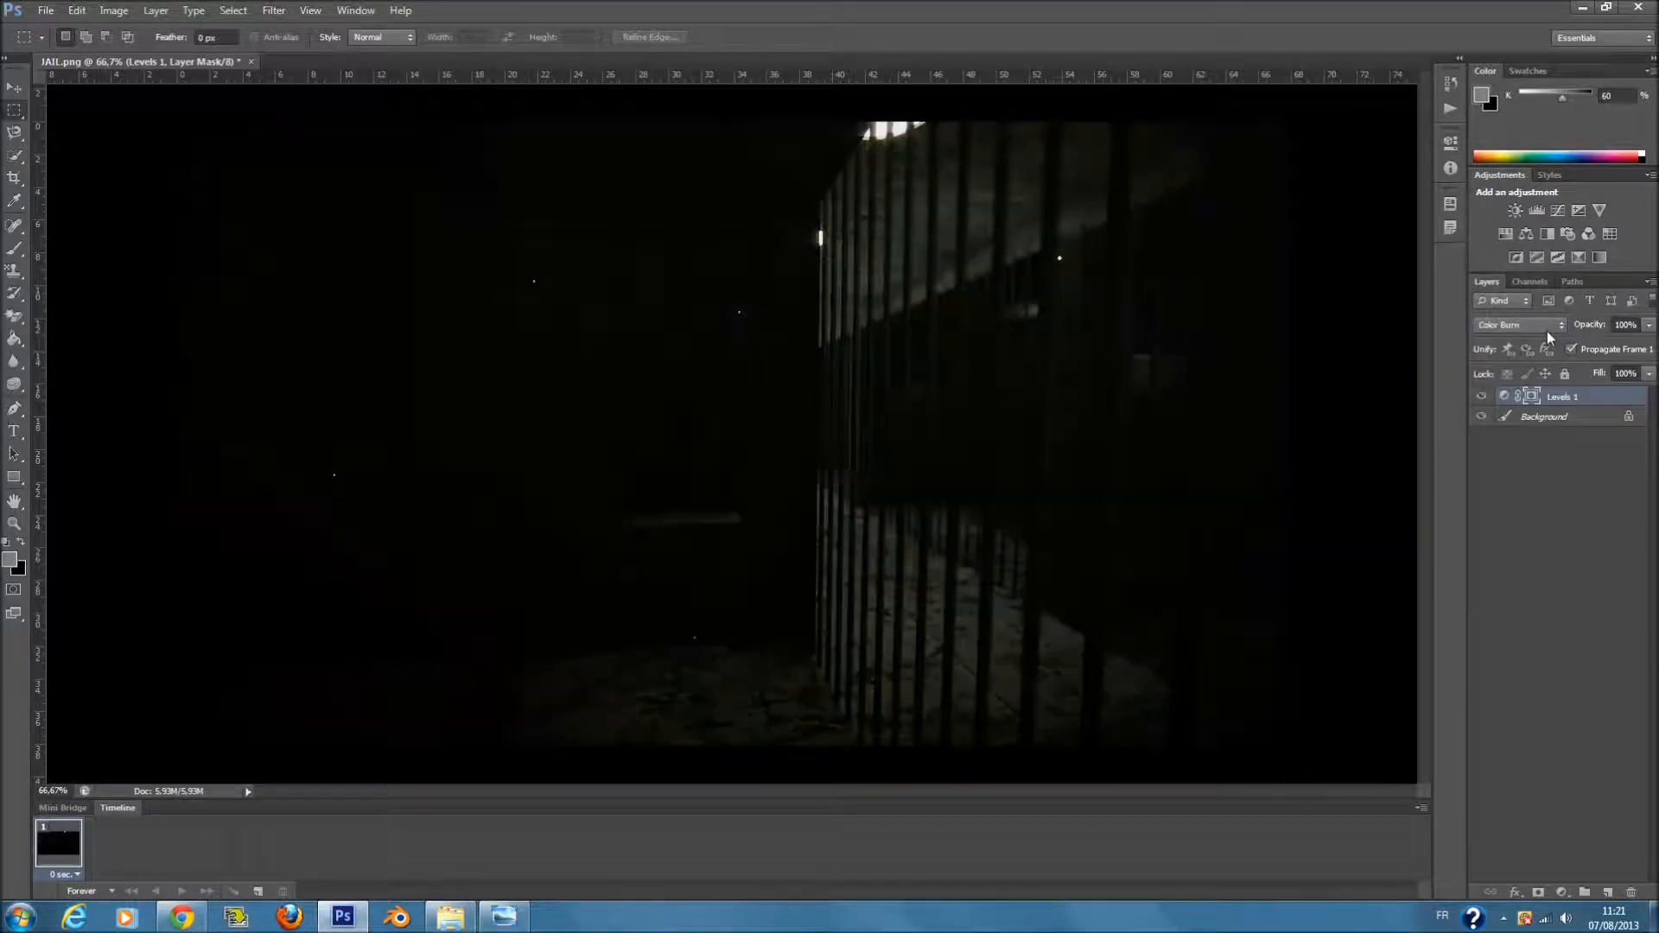
{"action": "scroll", "coordinate": [1510, 324], "scroll_direction": "down", "scroll_amount": 3}
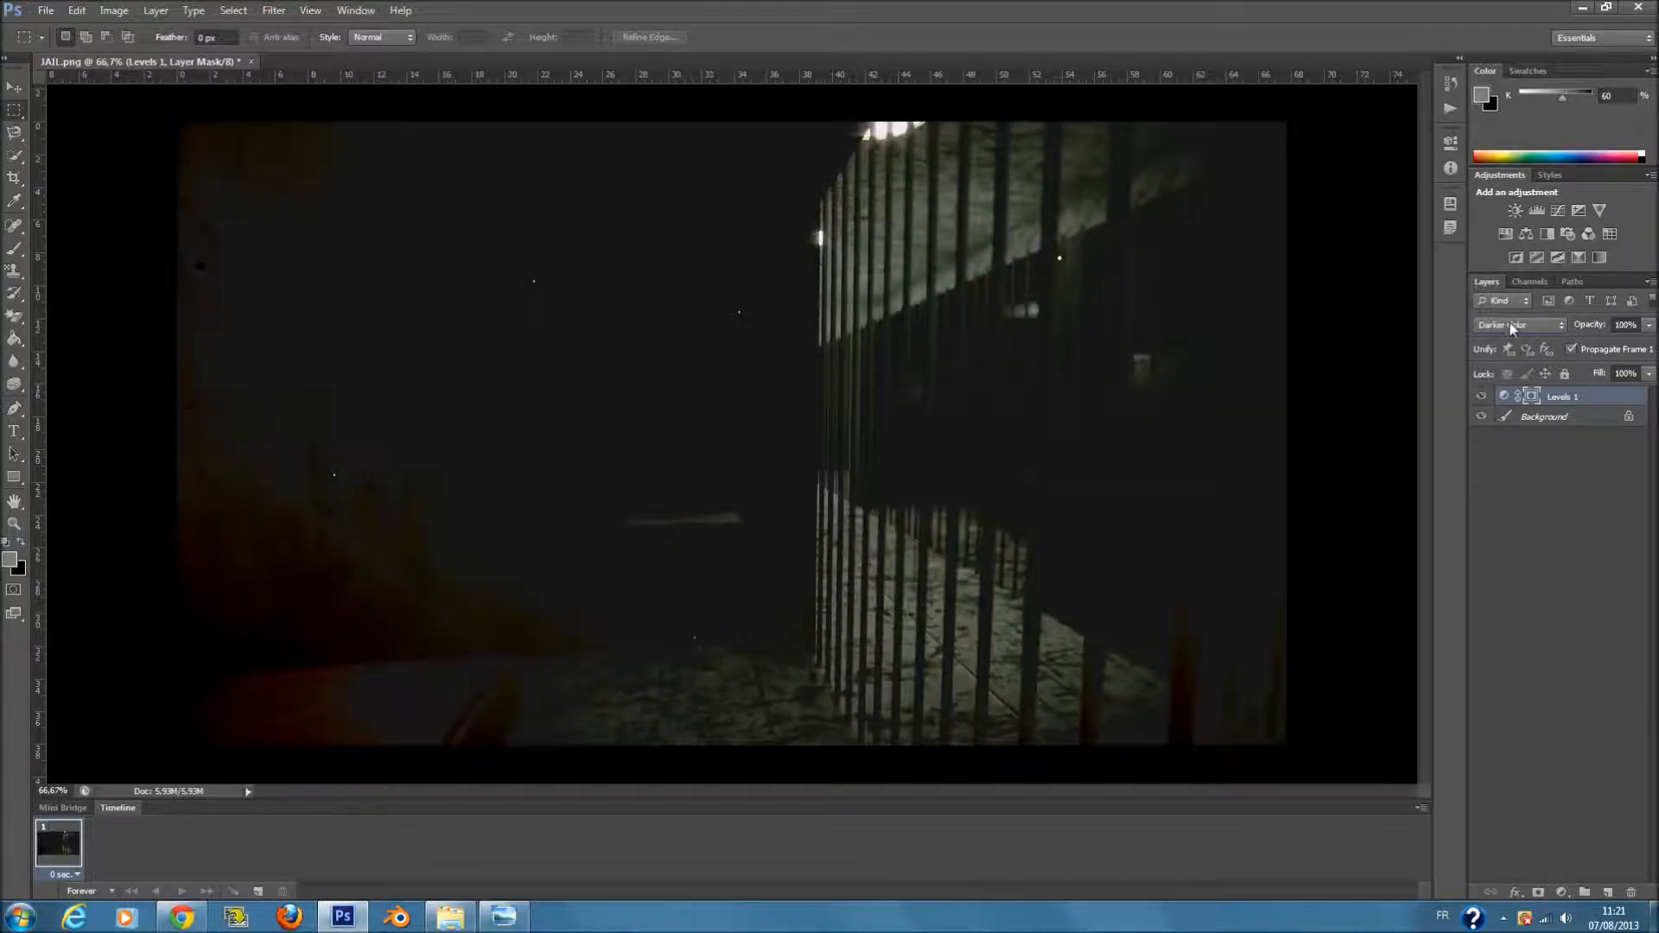
{"action": "scroll", "coordinate": [1523, 323], "scroll_direction": "down", "scroll_amount": 18}
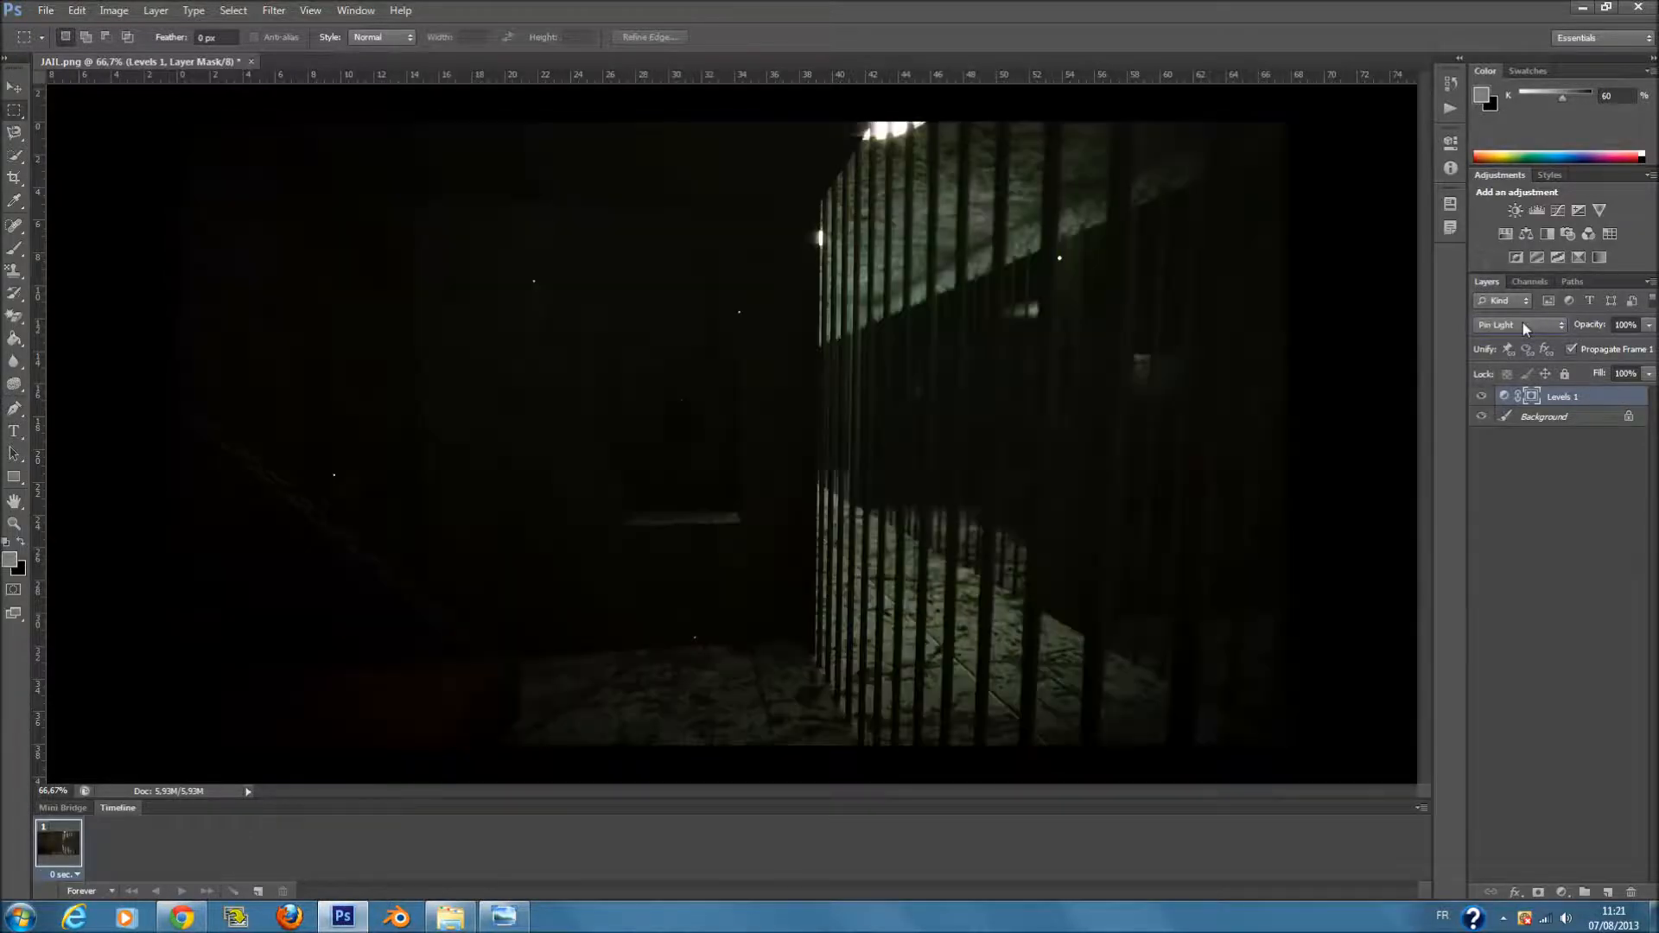
{"action": "scroll", "coordinate": [1522, 323], "scroll_direction": "up", "scroll_amount": 20}
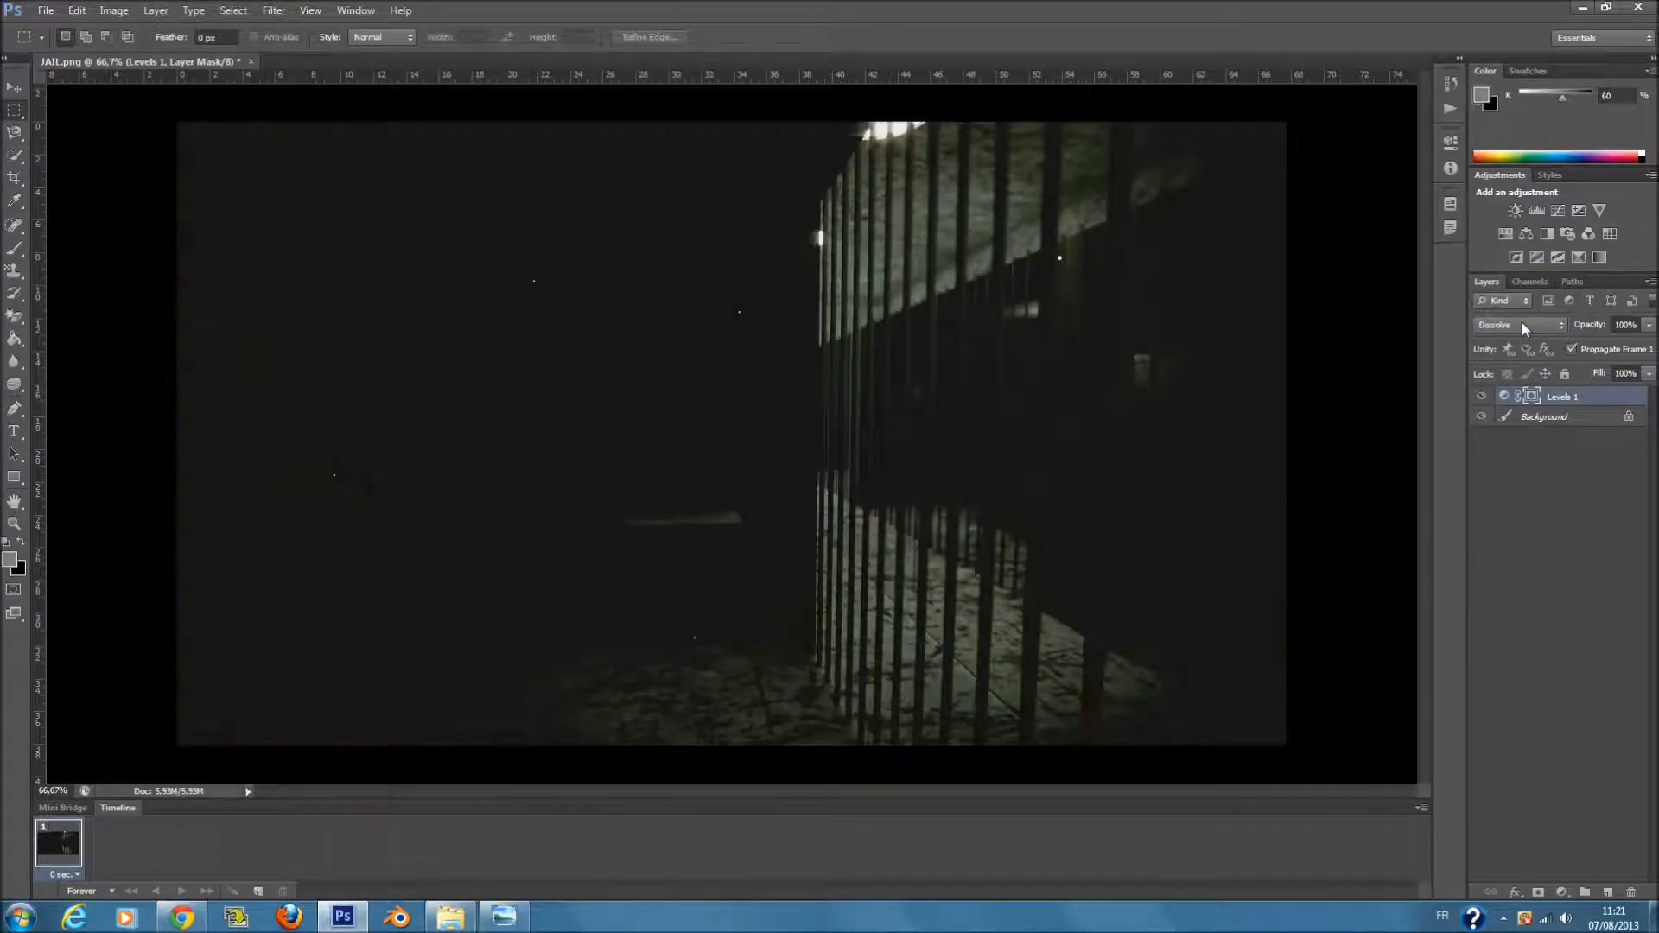
{"action": "scroll", "coordinate": [1522, 323], "scroll_direction": "down", "scroll_amount": 1}
{"action": "scroll", "coordinate": [1522, 323], "scroll_direction": "down", "scroll_amount": 4}
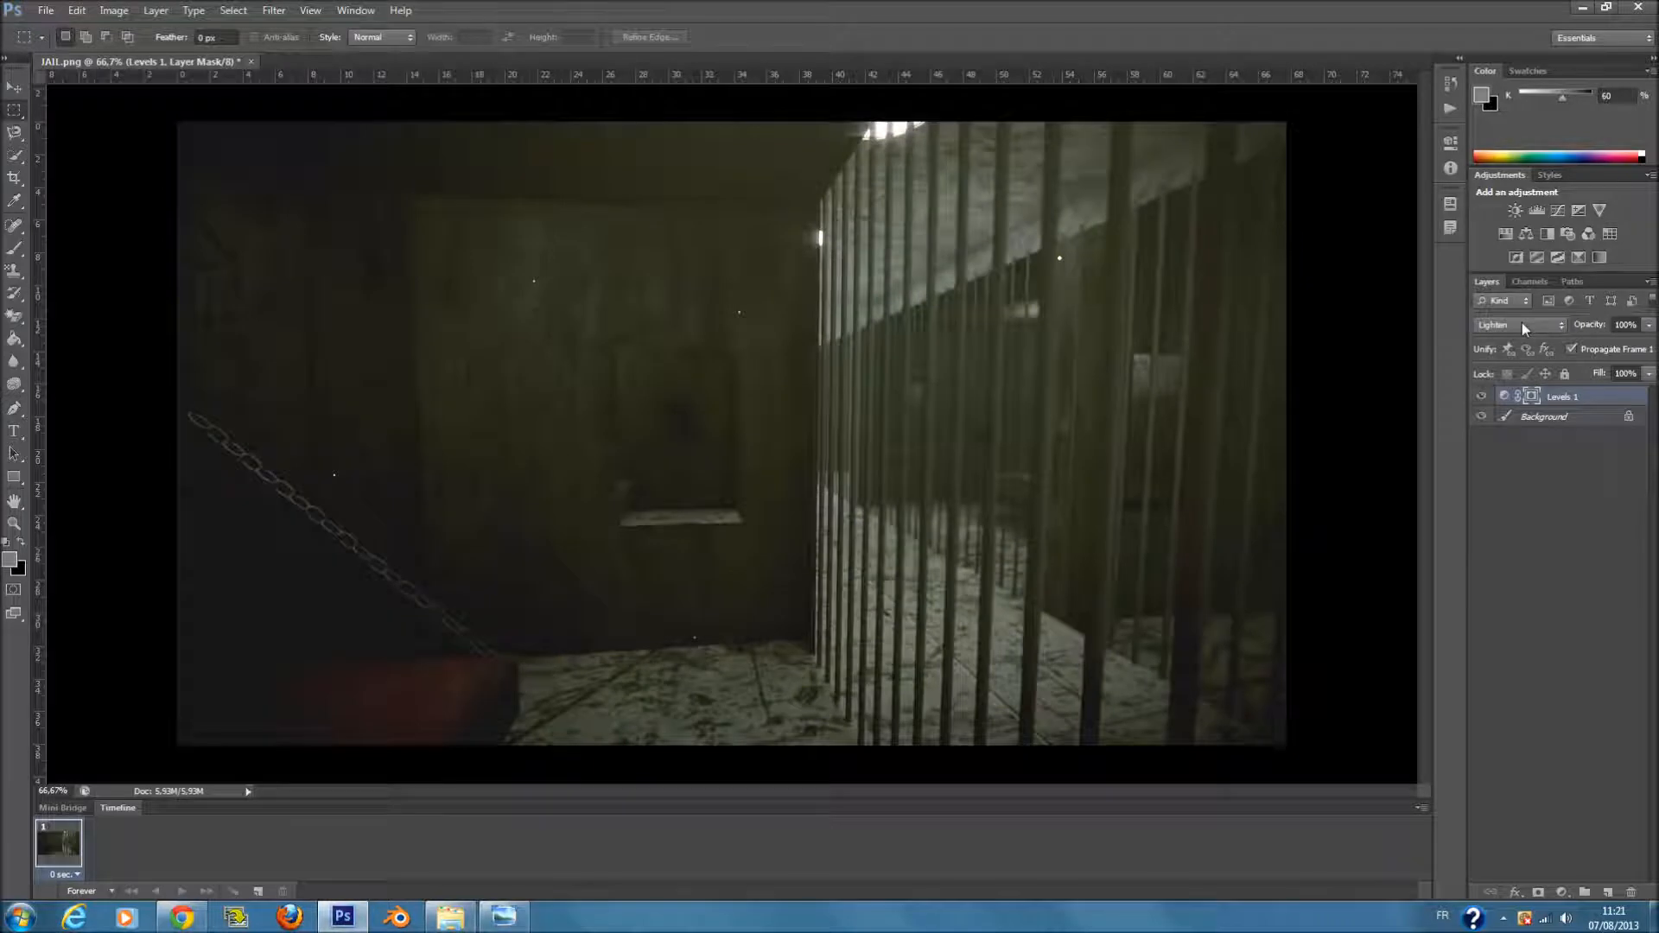
{"action": "left_click", "coordinate": [1649, 374]}
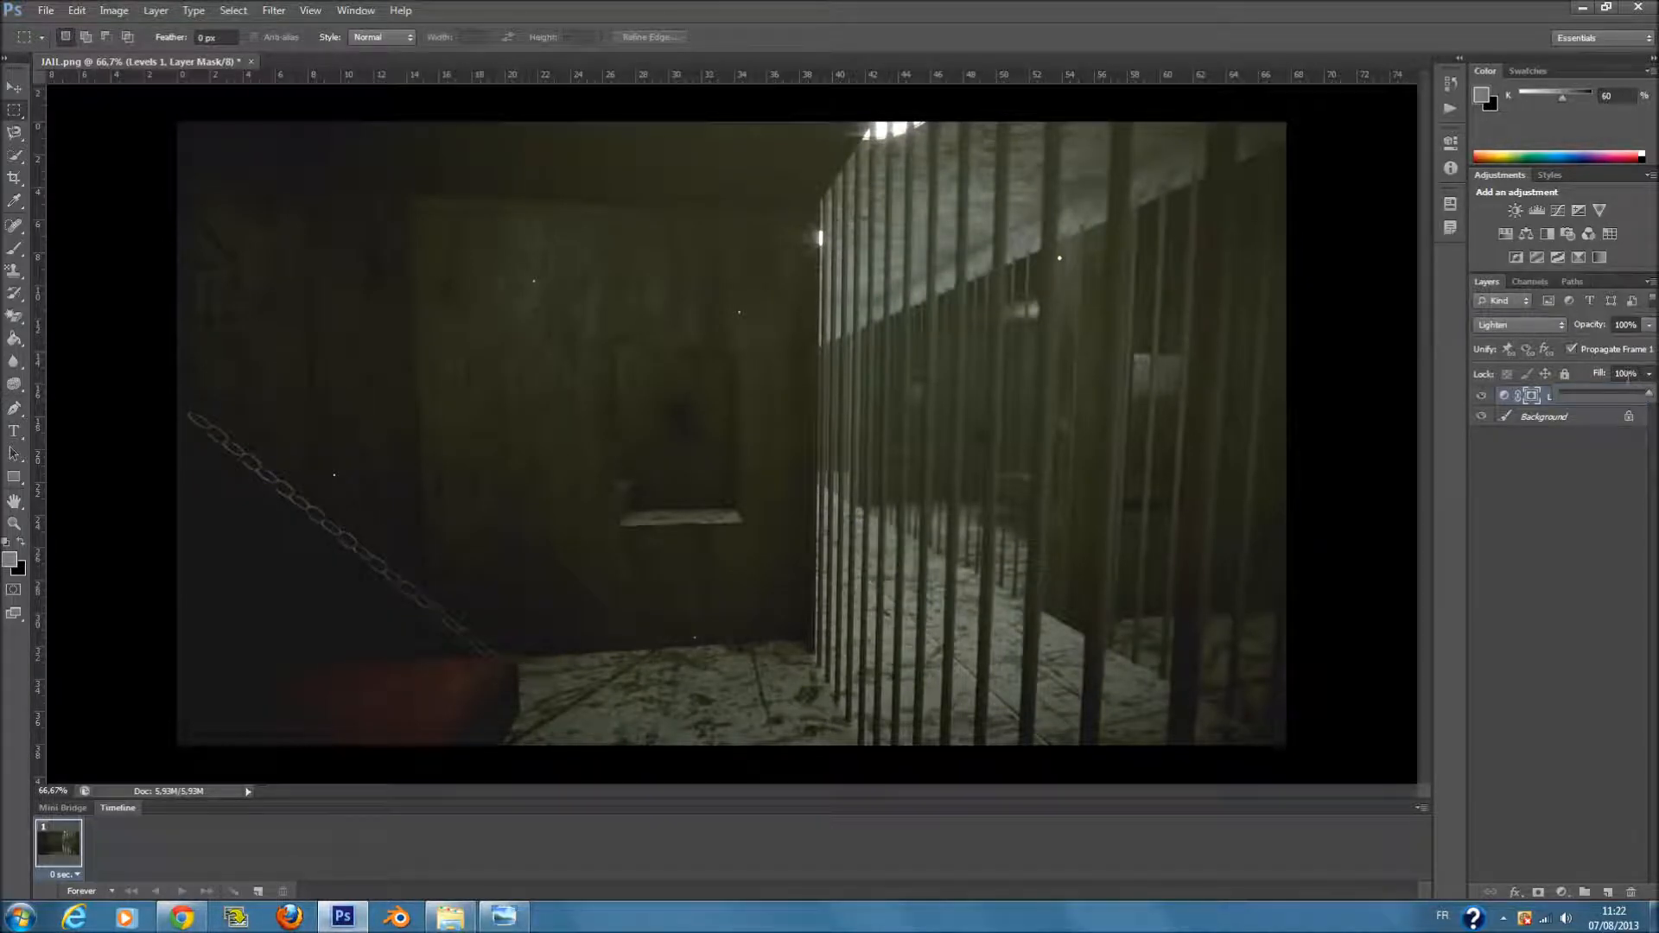
{"action": "left_click", "coordinate": [1648, 325]}
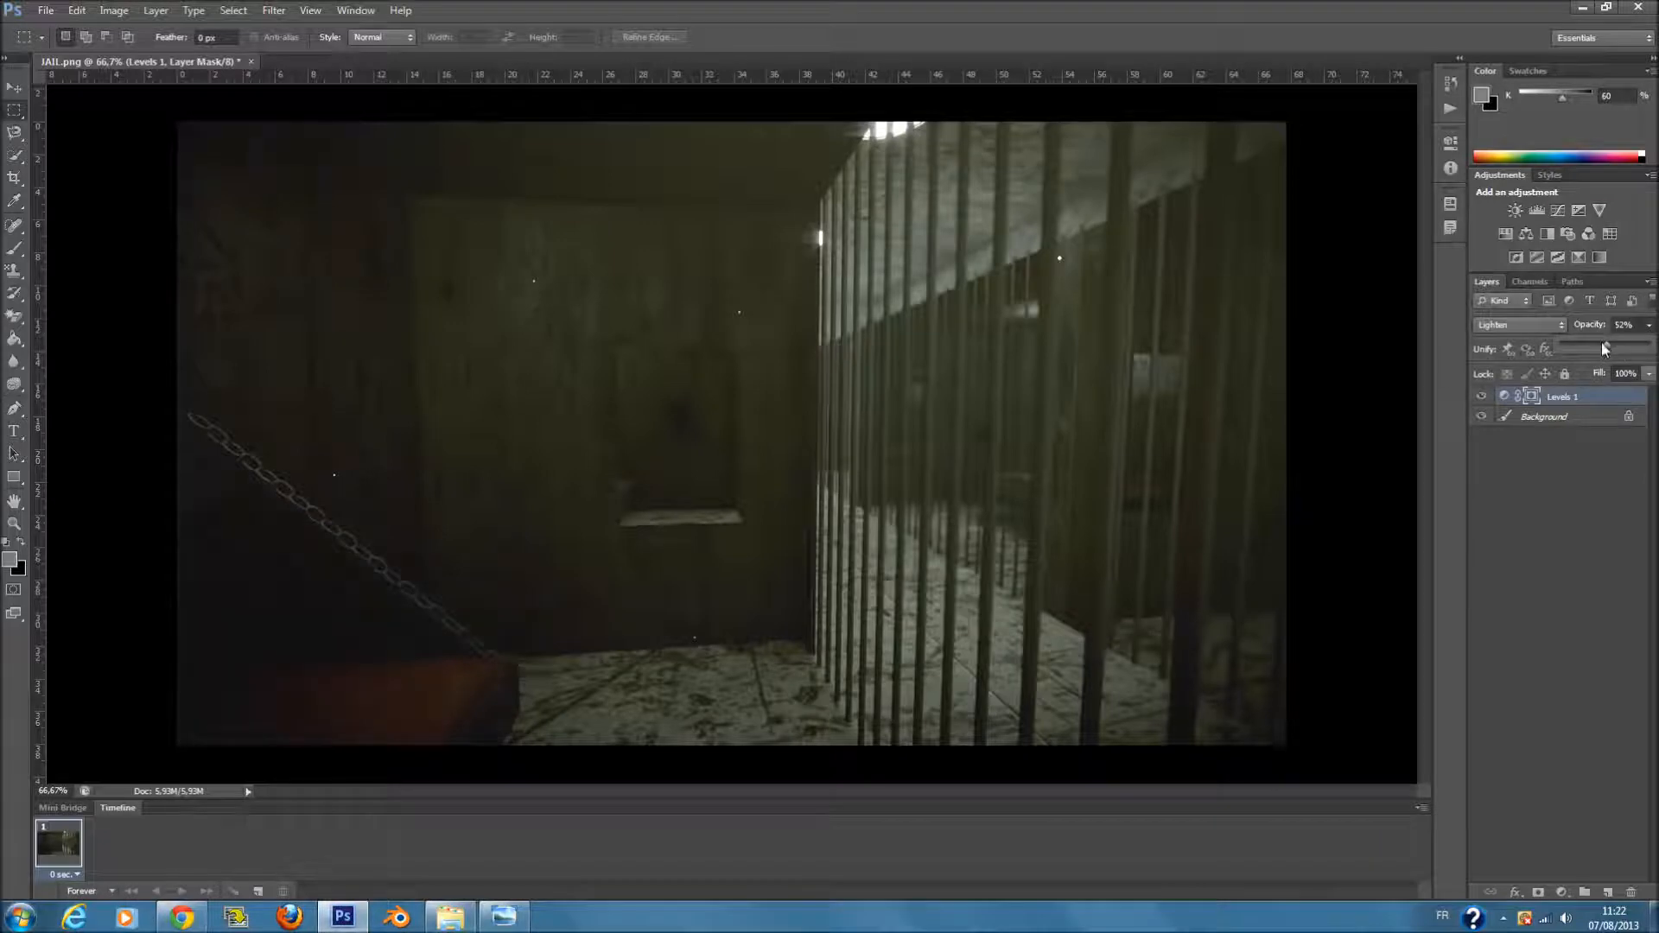
{"action": "left_click", "coordinate": [1616, 449]}
{"action": "left_click", "coordinate": [1543, 418]}
- Reduce the Levels 1 layer's fill to about 33%
{"action": "left_click", "coordinate": [1571, 397]}
{"action": "left_click", "coordinate": [1651, 374]}
{"action": "left_click_drag", "start_coordinate": [1594, 392], "coordinate": [1644, 413]}
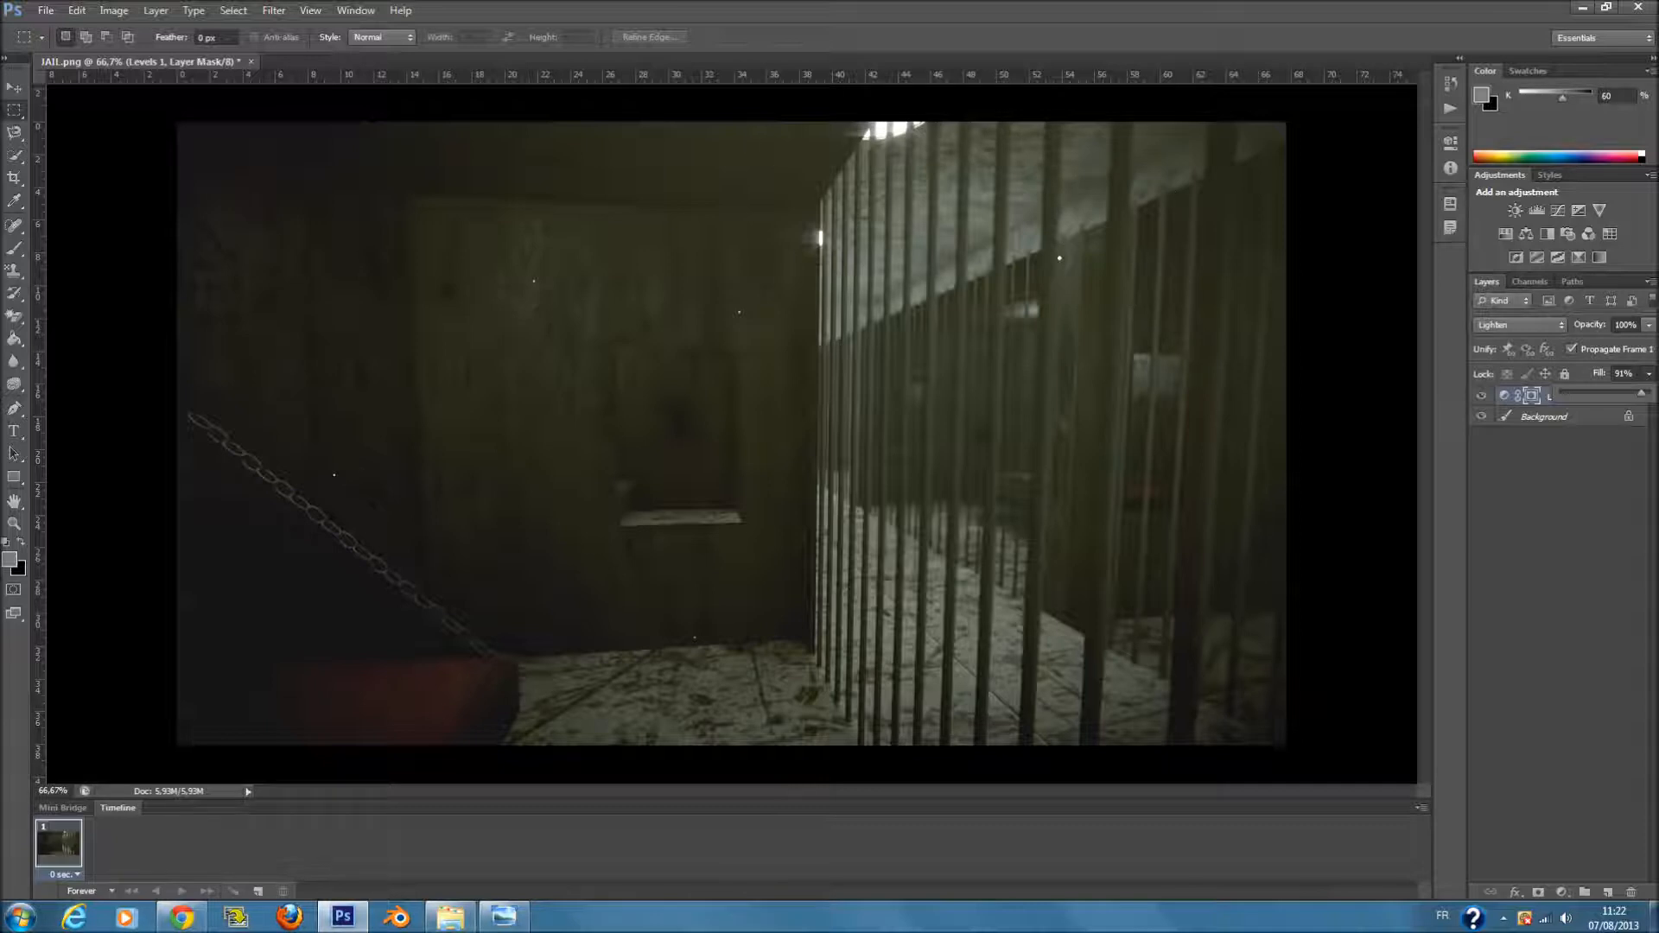
{"action": "left_click_drag", "start_coordinate": [1641, 394], "coordinate": [1597, 406]}
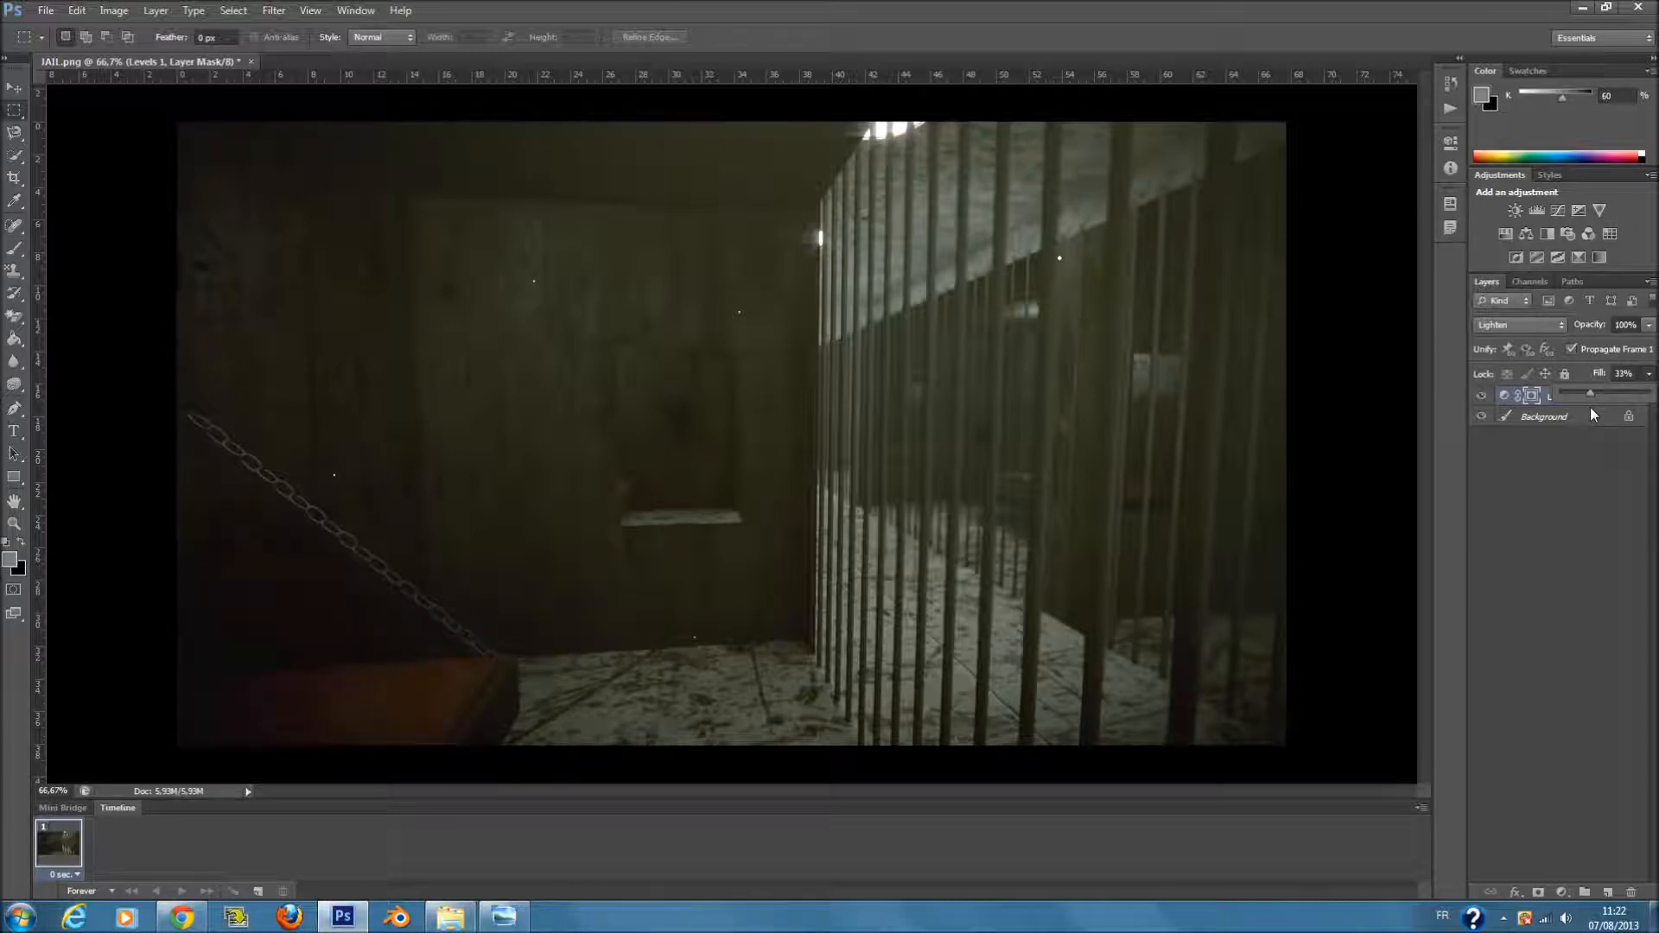
{"action": "left_click", "coordinate": [1595, 477]}
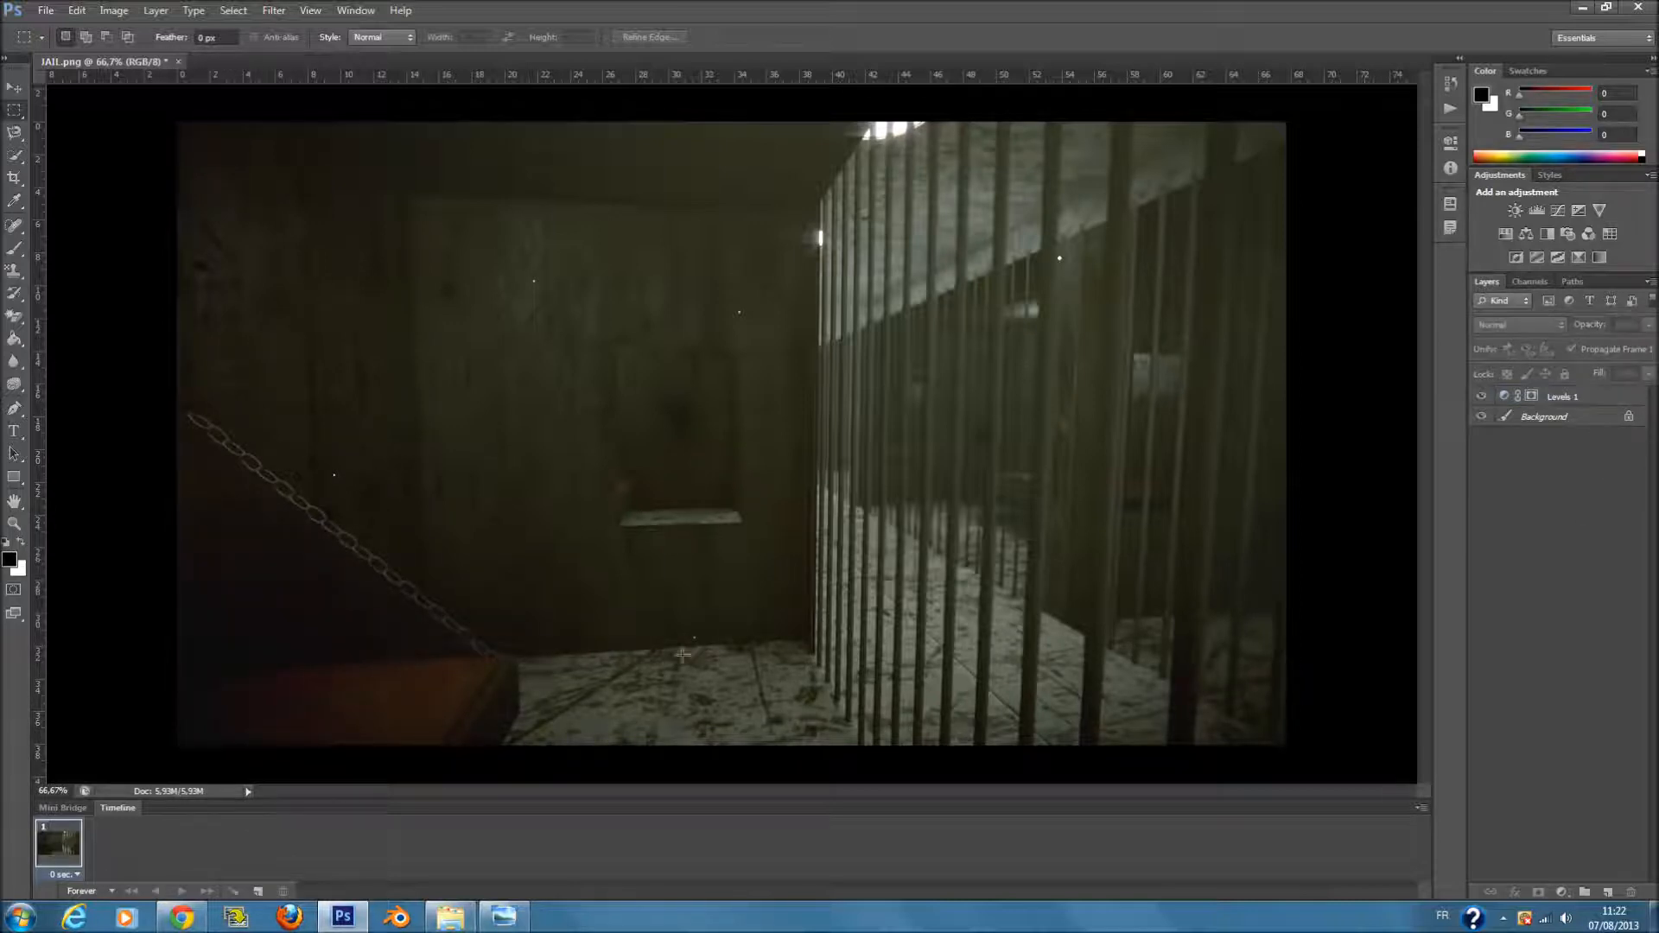
- Compare the JAIL image with and without the Levels 1 adjustment by toggling the layer's visibility
{"action": "left_click", "coordinate": [1483, 397]}
{"action": "left_click", "coordinate": [1483, 396]}
{"action": "left_click", "coordinate": [1483, 397]}
{"action": "left_click", "coordinate": [1483, 397]}
{"action": "left_click", "coordinate": [1483, 397]}
{"action": "left_click", "coordinate": [1483, 397]}
{"action": "left_click", "coordinate": [1483, 396]}
{"action": "left_click", "coordinate": [1483, 397]}
- Add a Threshold adjustment layer above Levels 1 with a threshold level of 38
{"action": "left_click", "coordinate": [1560, 257]}
{"action": "left_click_drag", "start_coordinate": [1332, 277], "coordinate": [1279, 278]}
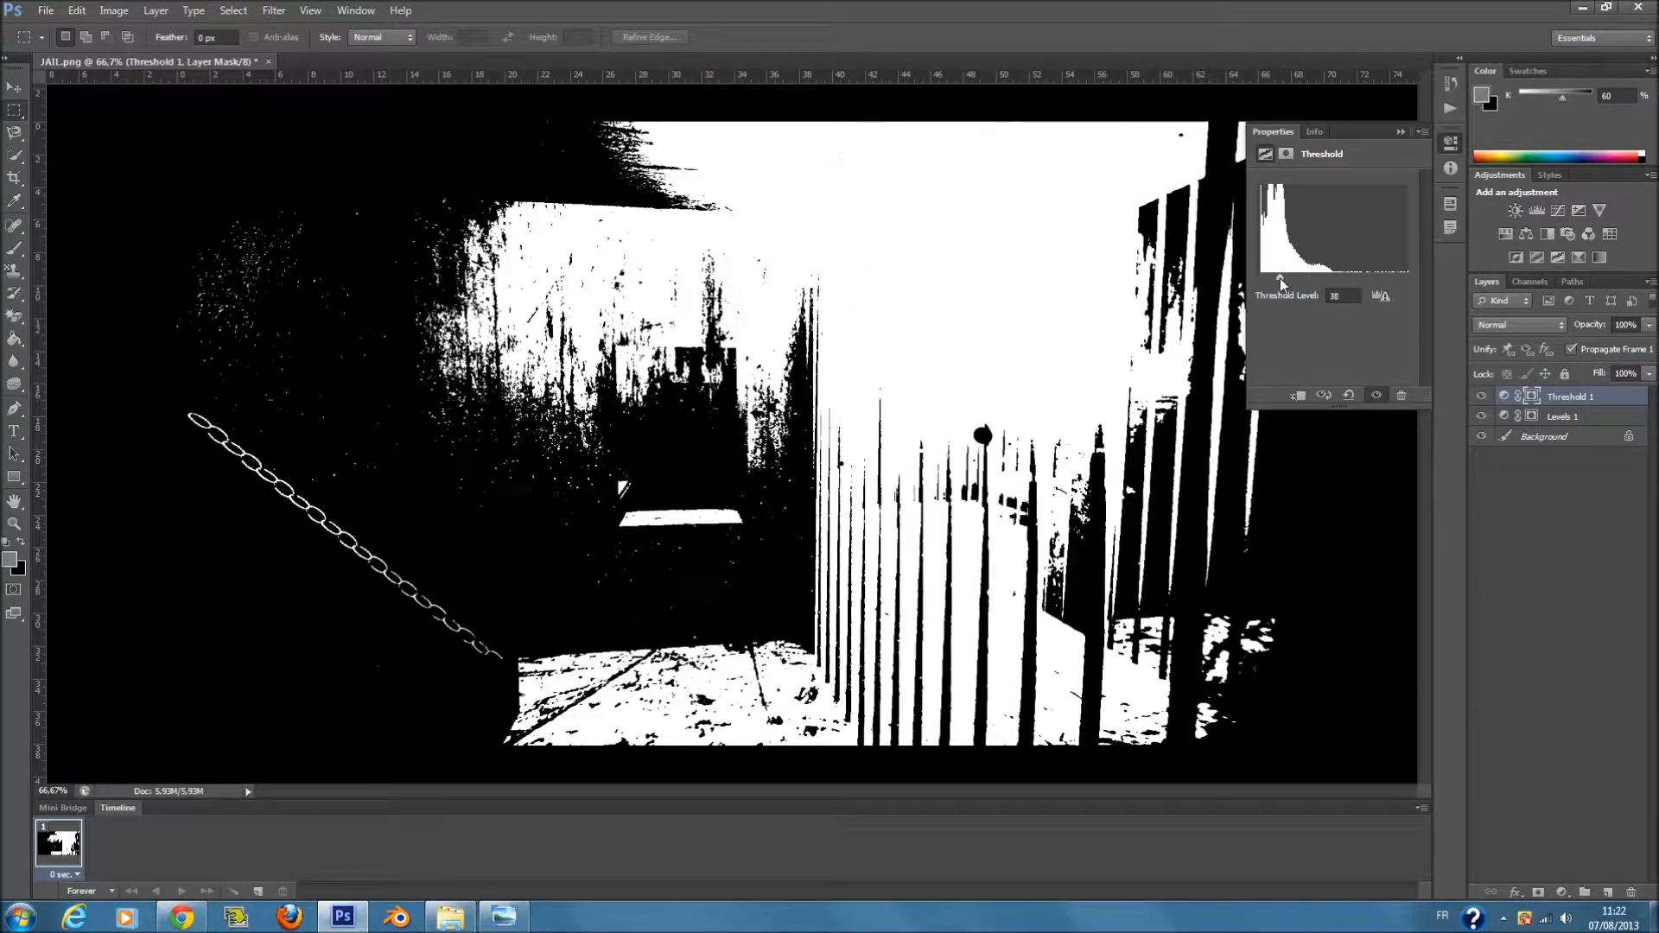
{"action": "left_click", "coordinate": [1398, 135]}
- Set the Threshold 1 layer's blend mode to Lighten and reduce its fill to about 1%
{"action": "left_click", "coordinate": [1542, 330]}
{"action": "left_click", "coordinate": [1535, 330]}
{"action": "scroll", "coordinate": [1535, 331], "scroll_direction": "down", "scroll_amount": 2}
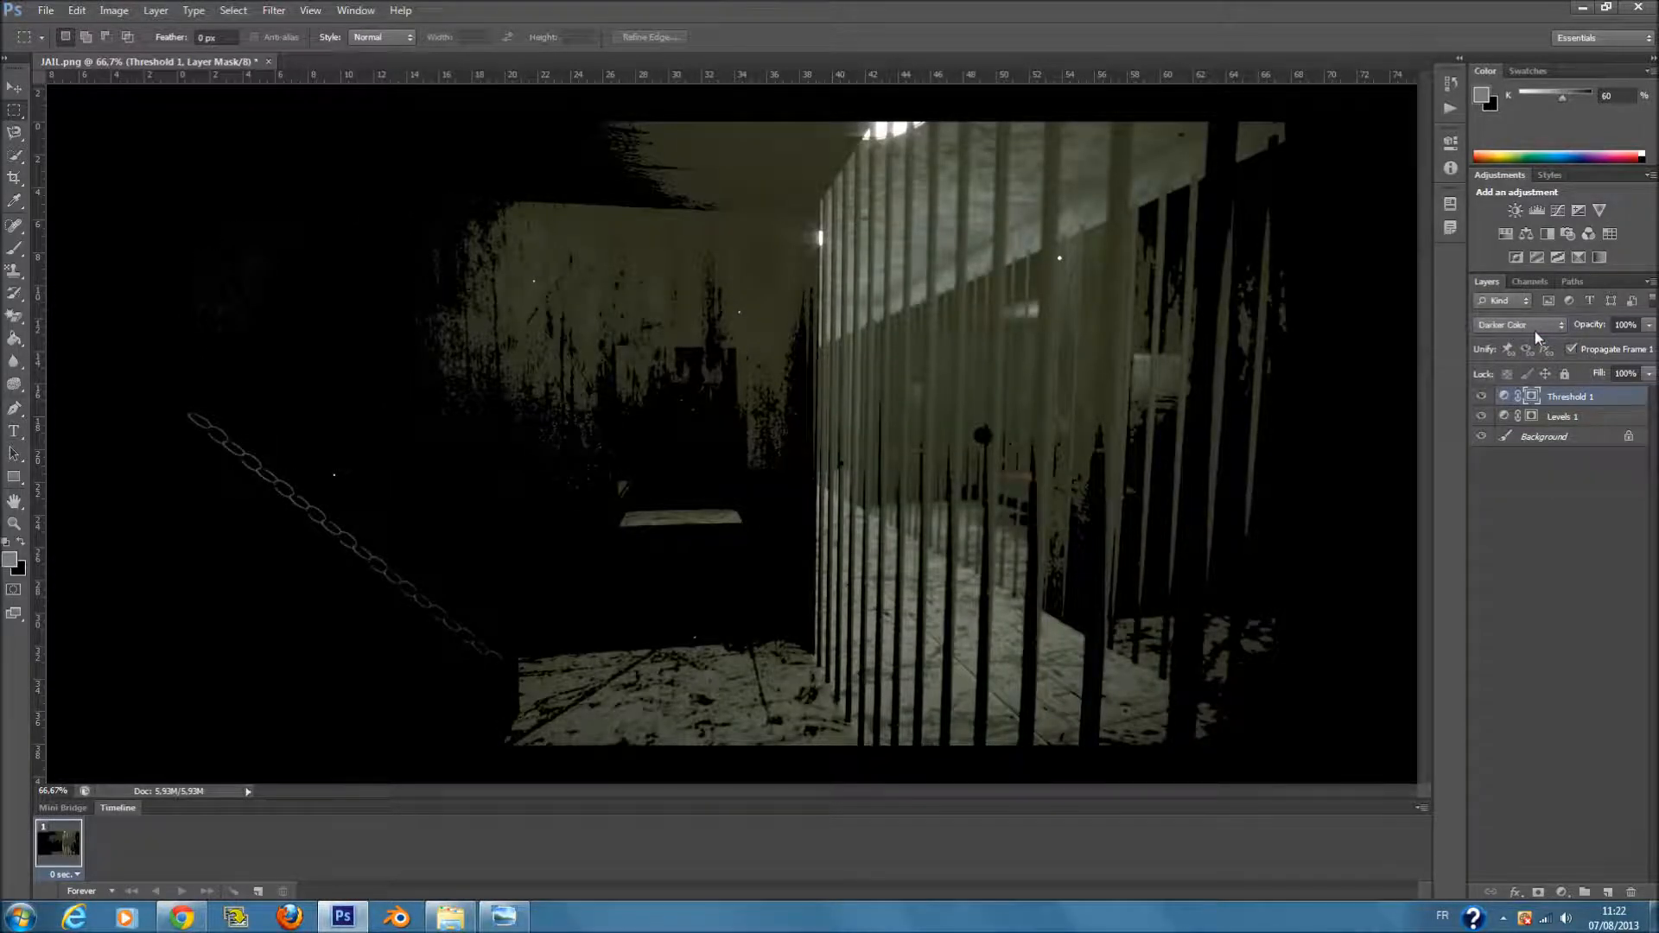
{"action": "scroll", "coordinate": [1535, 331], "scroll_direction": "down", "scroll_amount": 1}
{"action": "left_click", "coordinate": [1646, 373]}
{"action": "left_click_drag", "start_coordinate": [1597, 395], "coordinate": [1566, 394]}
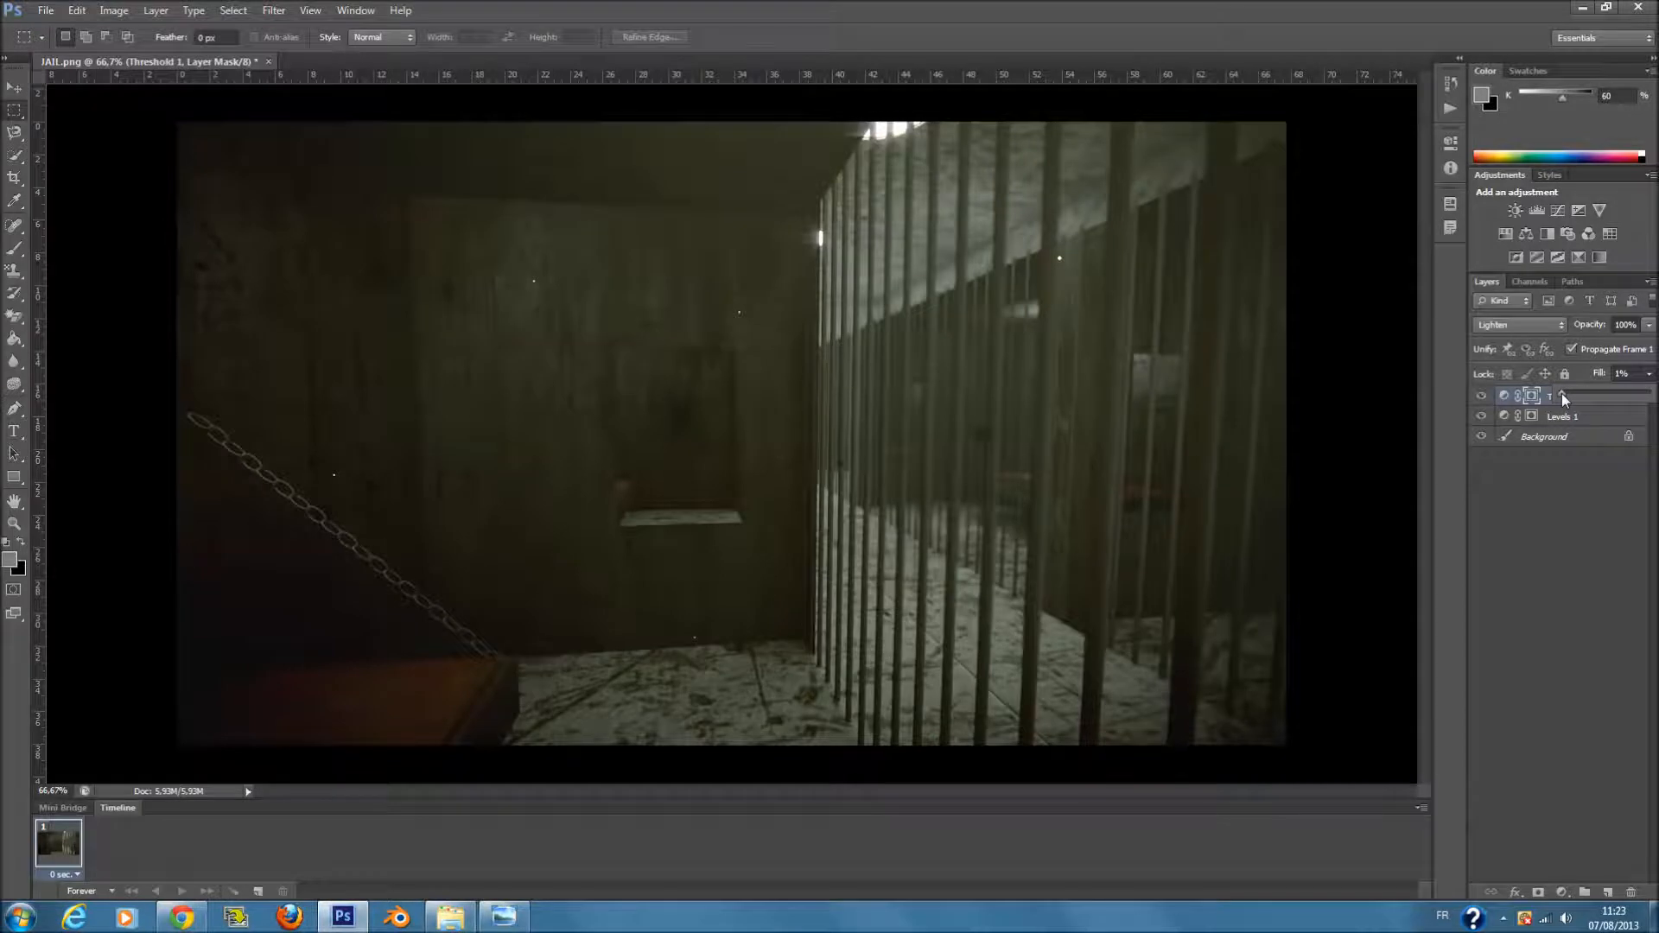
{"action": "left_click_drag", "start_coordinate": [1563, 392], "coordinate": [1563, 392]}
{"action": "left_click_drag", "start_coordinate": [1571, 394], "coordinate": [1561, 396]}
- Add a new empty layer above the adjustments and set up a soft brush about 422 px in size with 0% hardness
{"action": "left_click", "coordinate": [1609, 892]}
{"action": "key", "text": "d"}
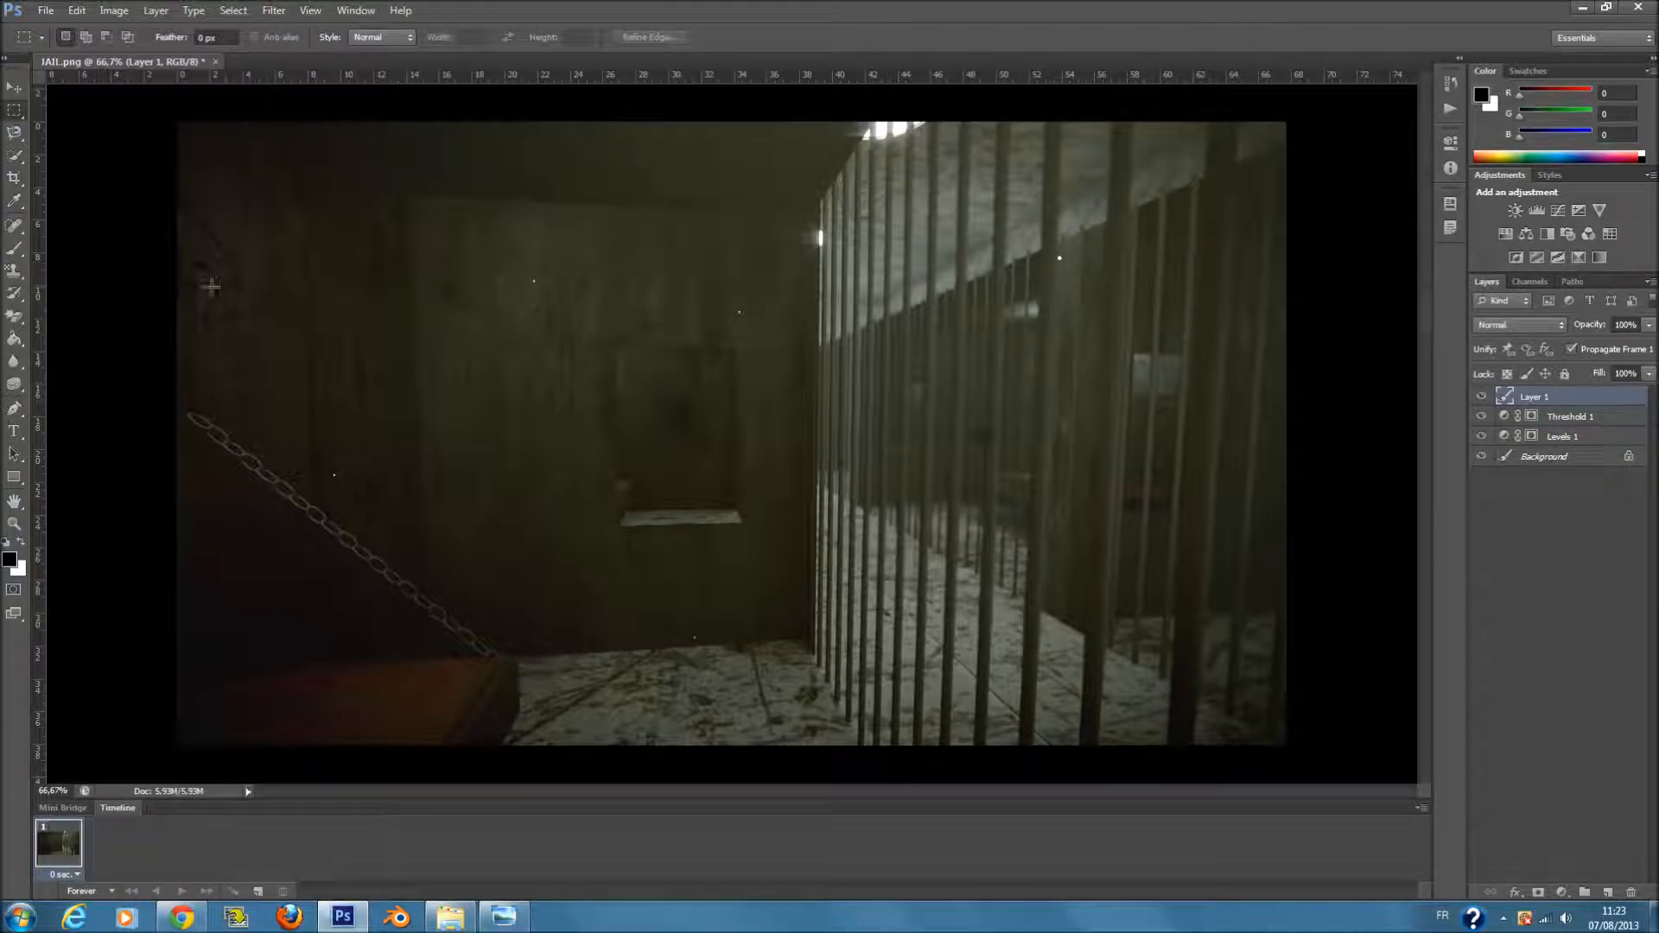
{"action": "key", "text": "b"}
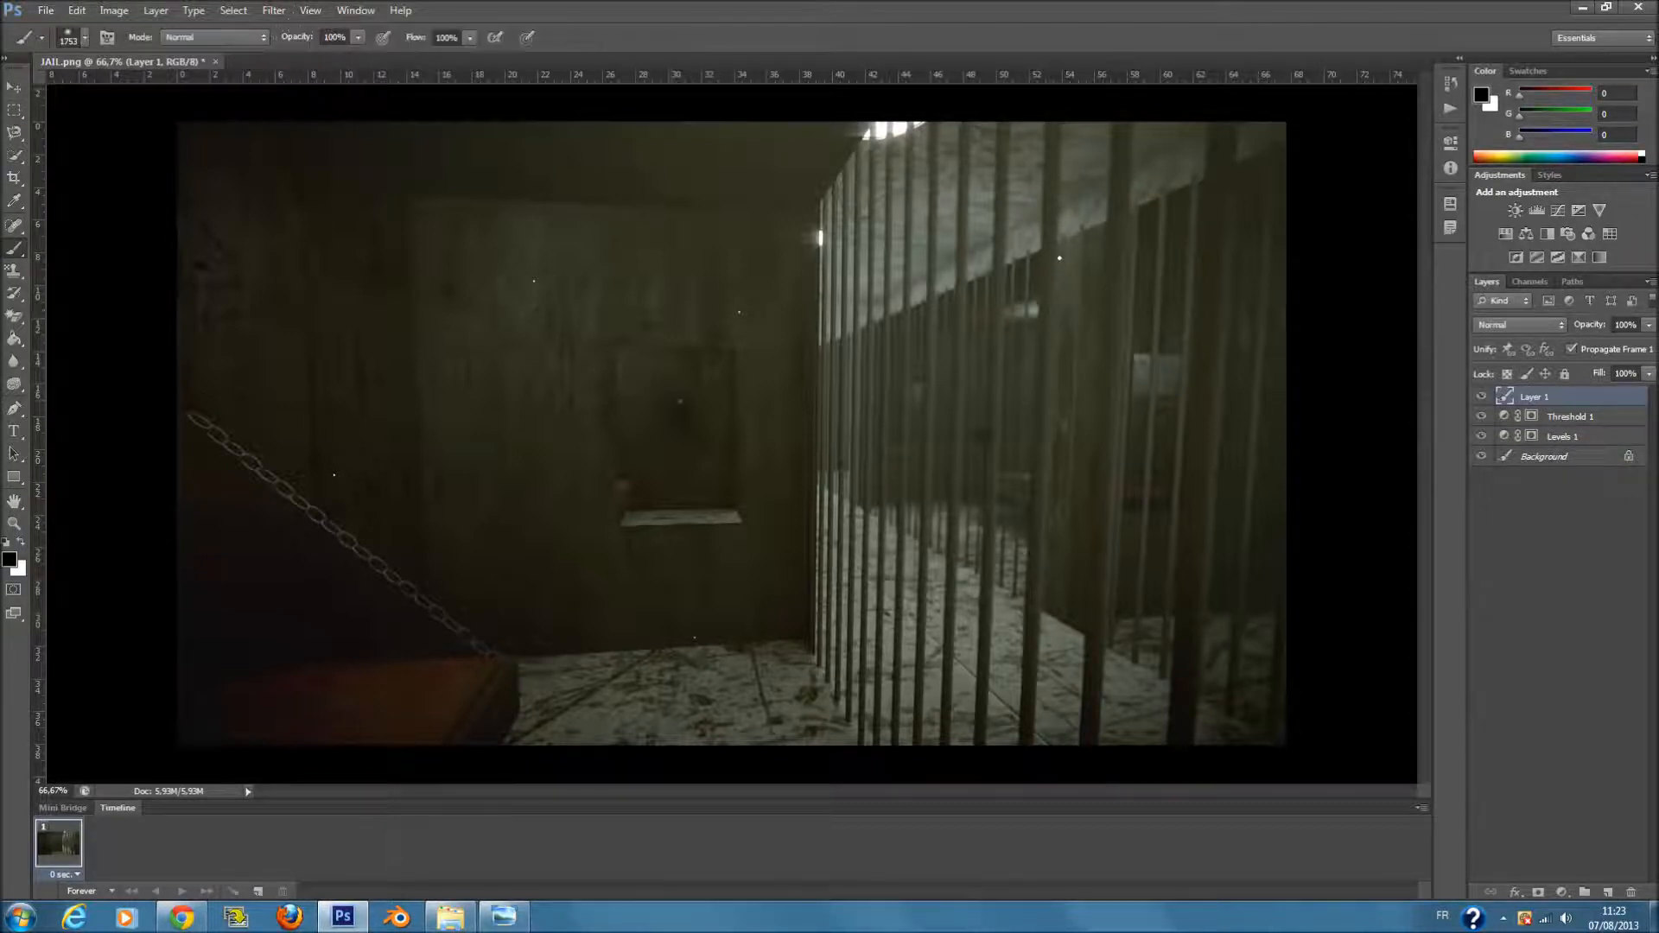
{"action": "right_click", "coordinate": [680, 401]}
{"action": "left_click", "coordinate": [748, 439]}
{"action": "right_click", "coordinate": [847, 341]}
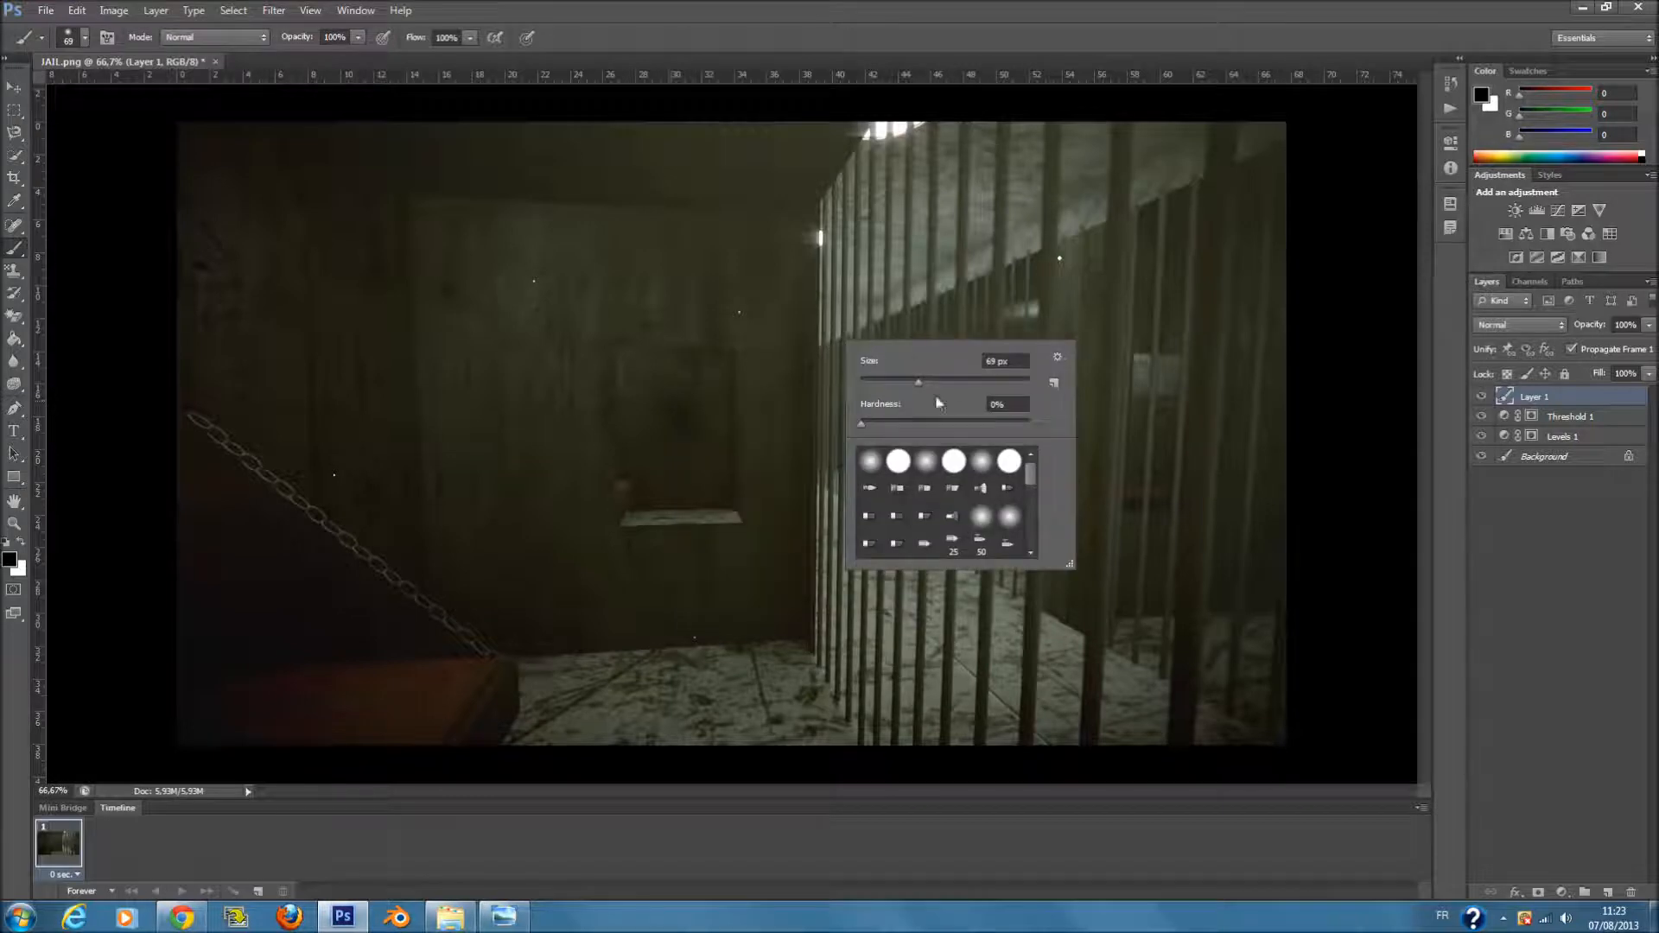
{"action": "left_click_drag", "start_coordinate": [919, 381], "coordinate": [1005, 383]}
- Set the foreground colour to a pale yellow, RGB 255, 252, 199
{"action": "left_click", "coordinate": [19, 544]}
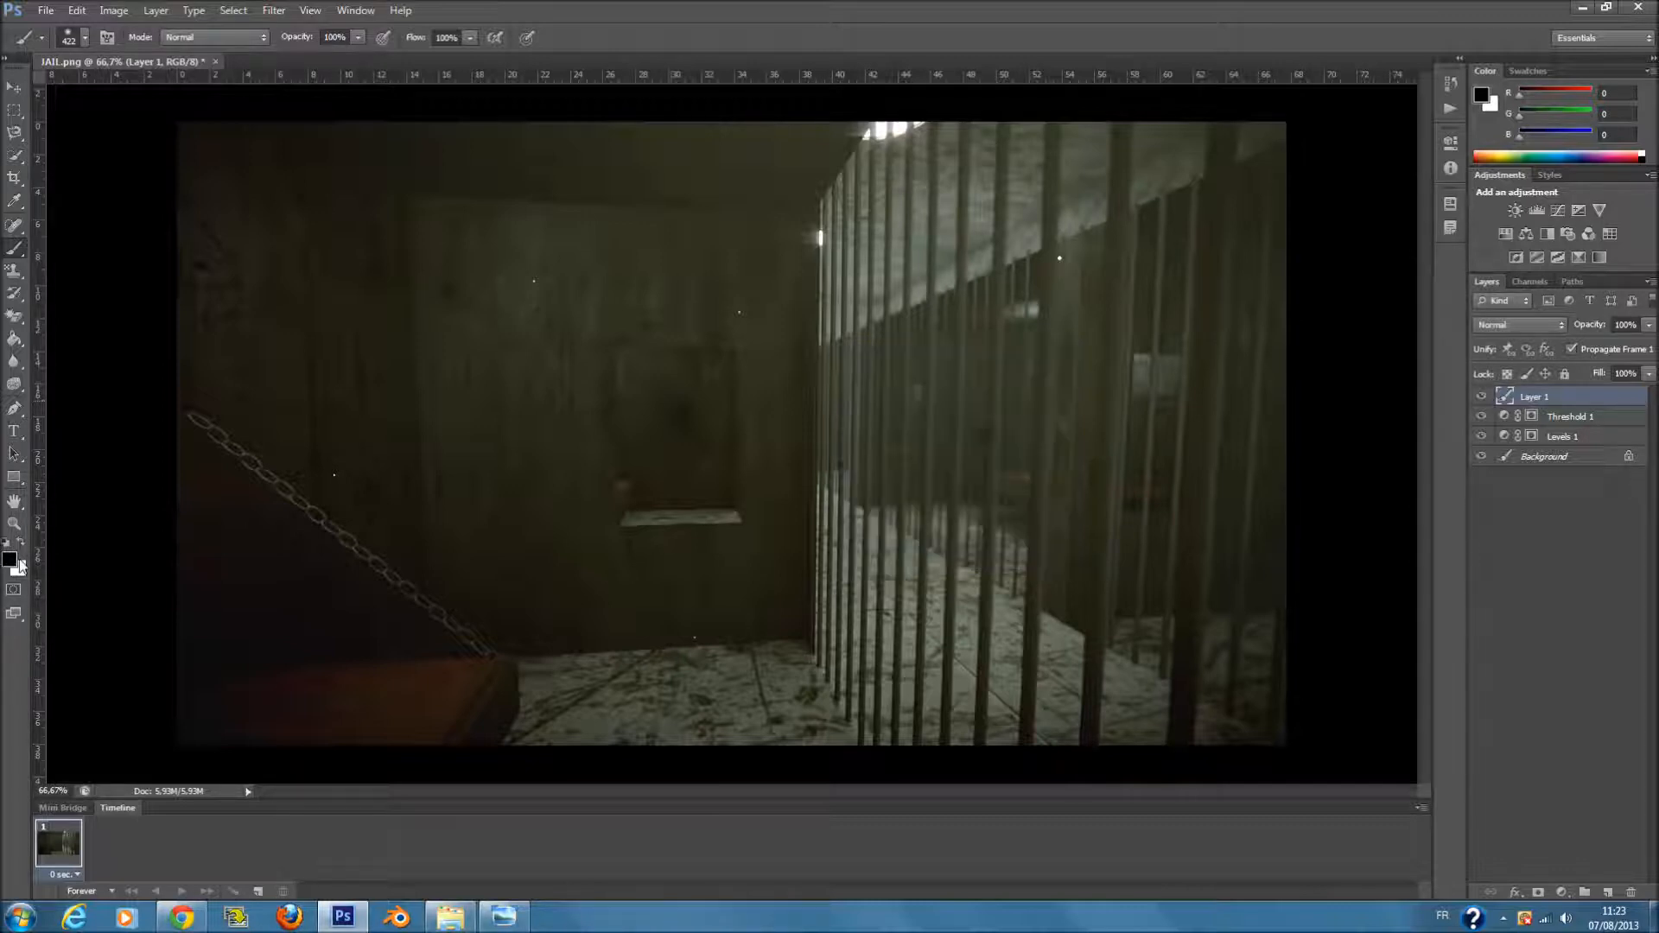
{"action": "left_click", "coordinate": [11, 560]}
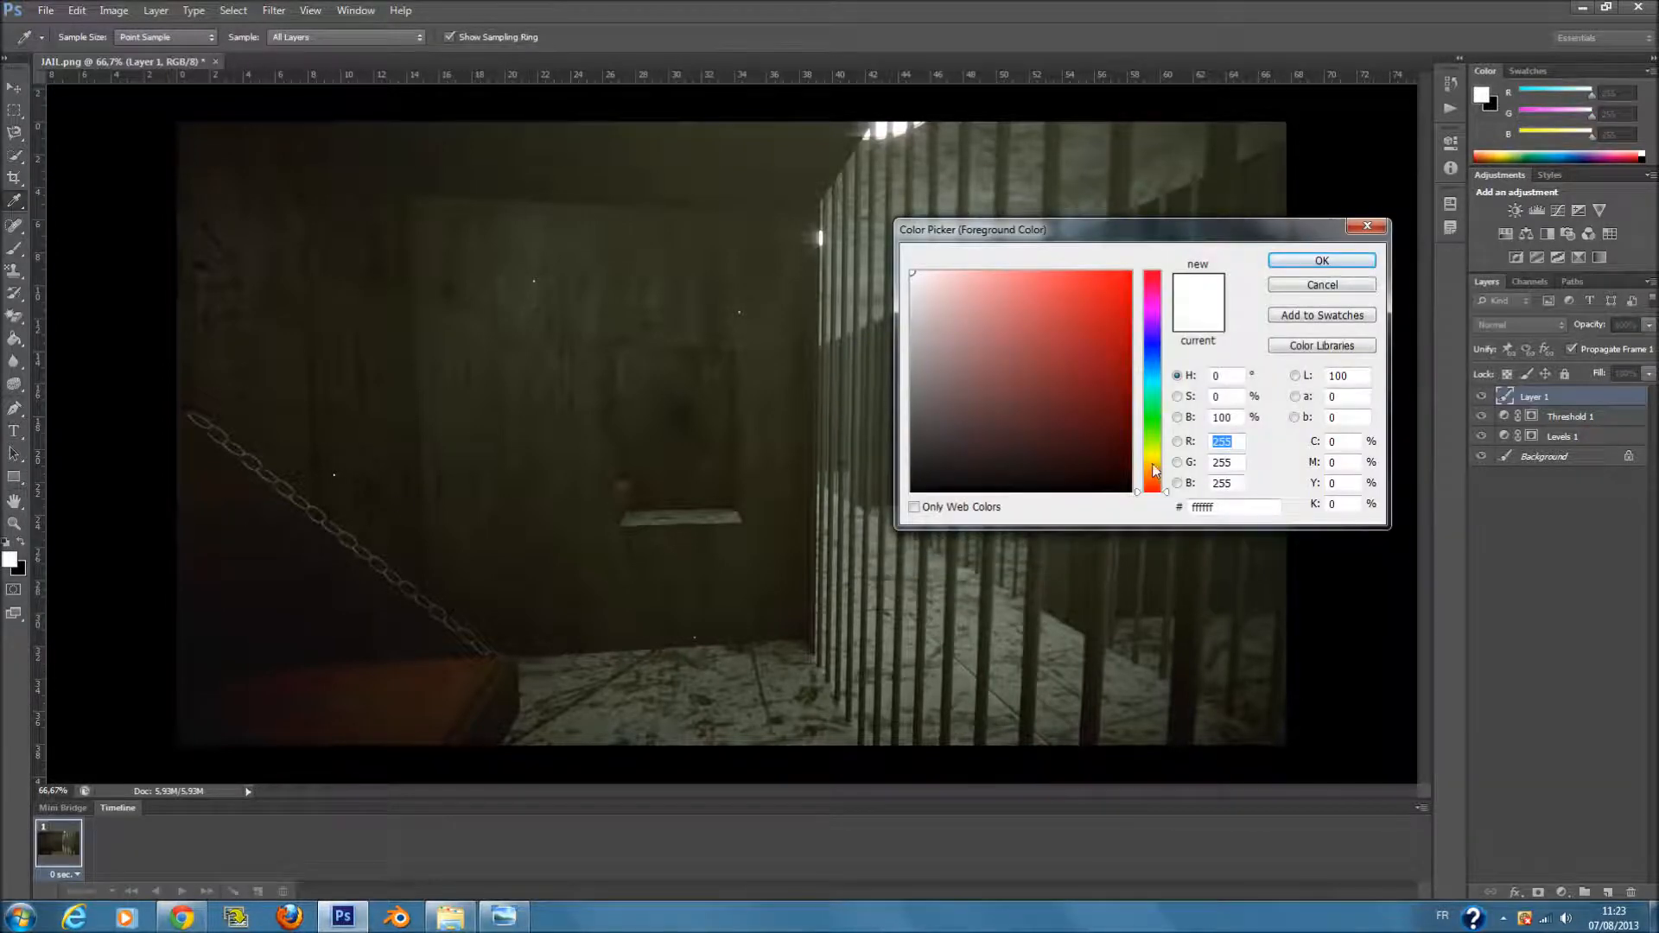
{"action": "left_click_drag", "start_coordinate": [1155, 471], "coordinate": [1155, 457]}
{"action": "left_click_drag", "start_coordinate": [1037, 301], "coordinate": [960, 263]}
{"action": "left_click", "coordinate": [1321, 260]}
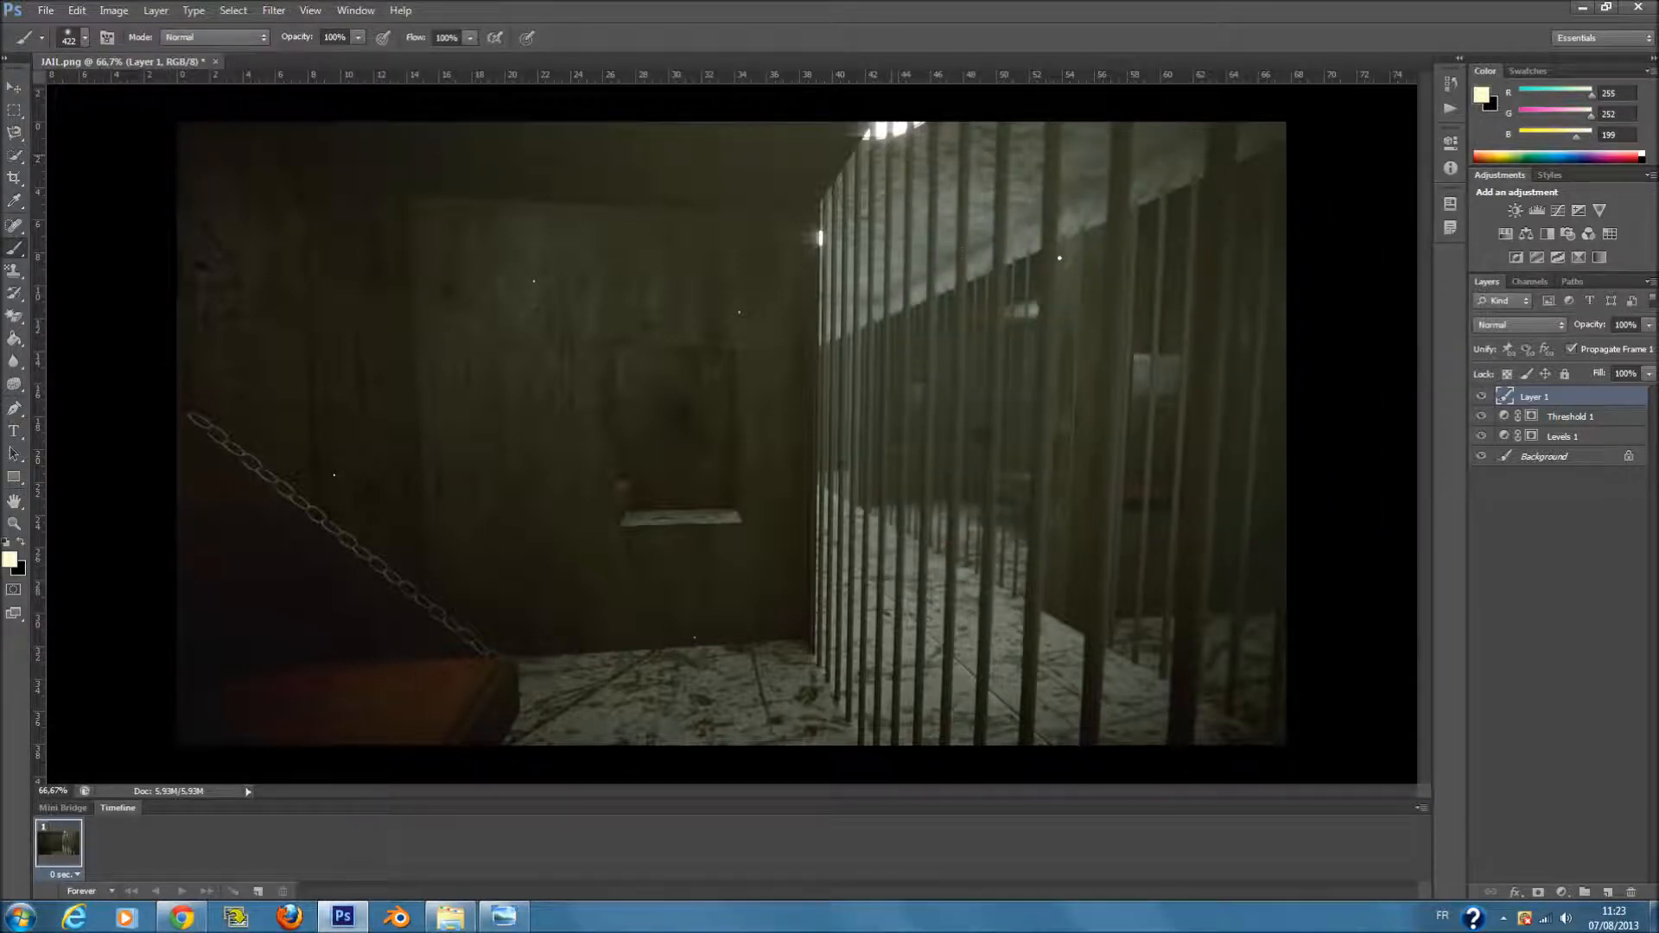
- Paint a soft glow over the ceiling light and a smaller one, with a brush of about 160 px, over the light beside the bars
{"action": "left_click", "coordinate": [890, 143]}
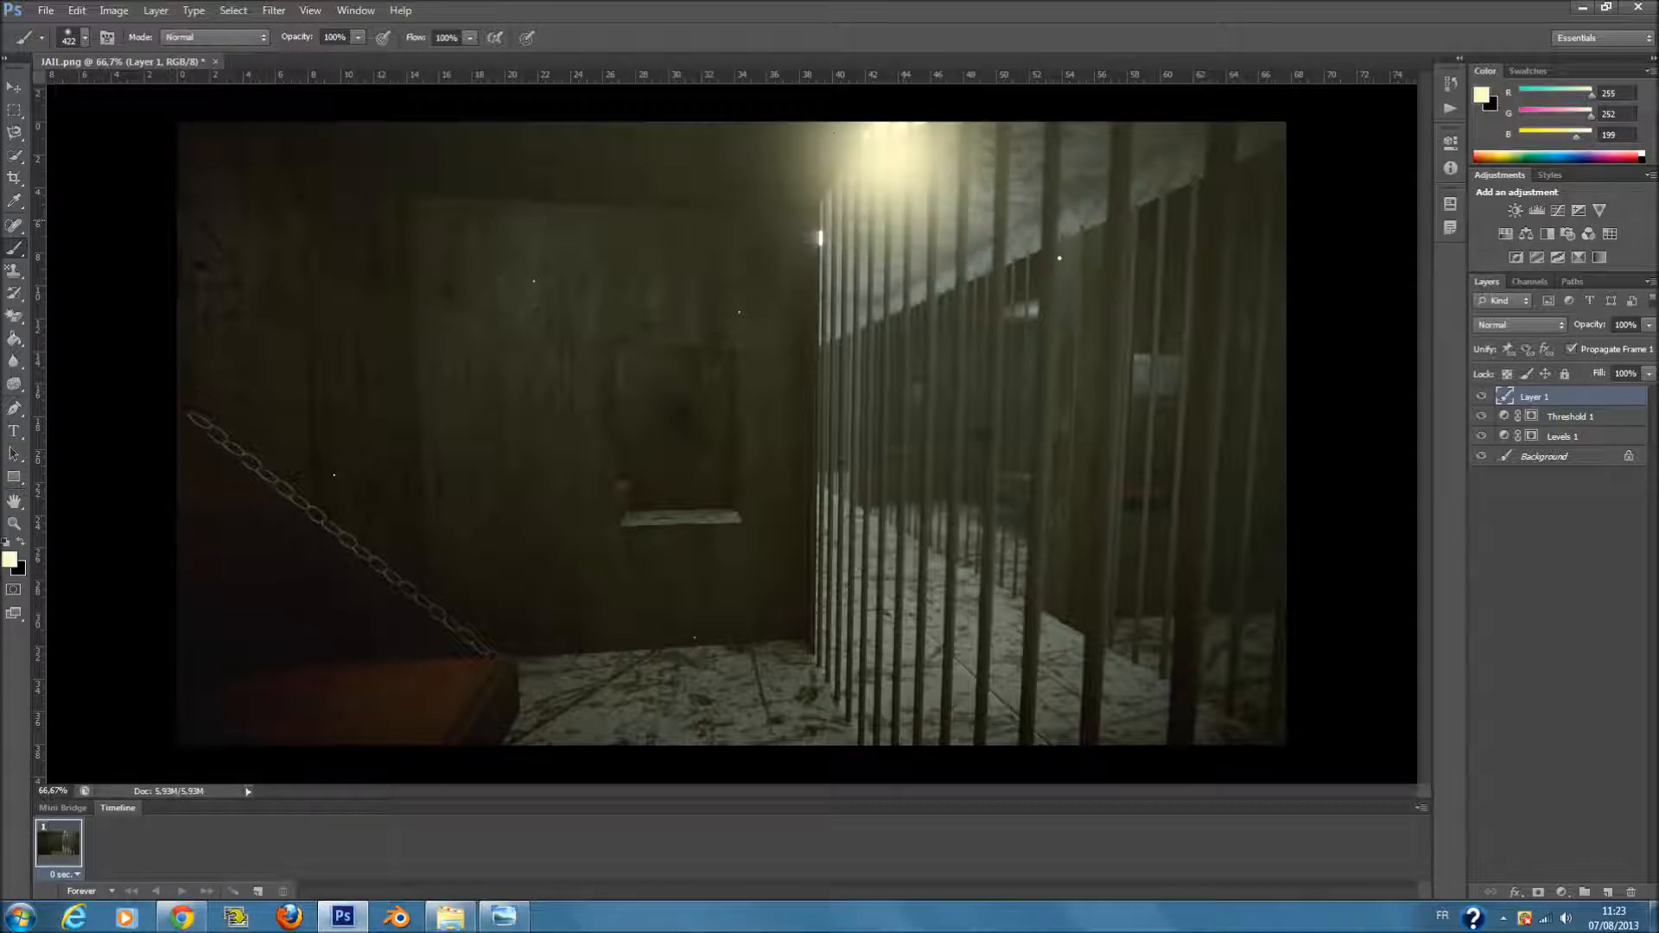
{"action": "right_click", "coordinate": [860, 246]}
{"action": "left_click", "coordinate": [978, 278]}
{"action": "left_click", "coordinate": [1008, 282]}
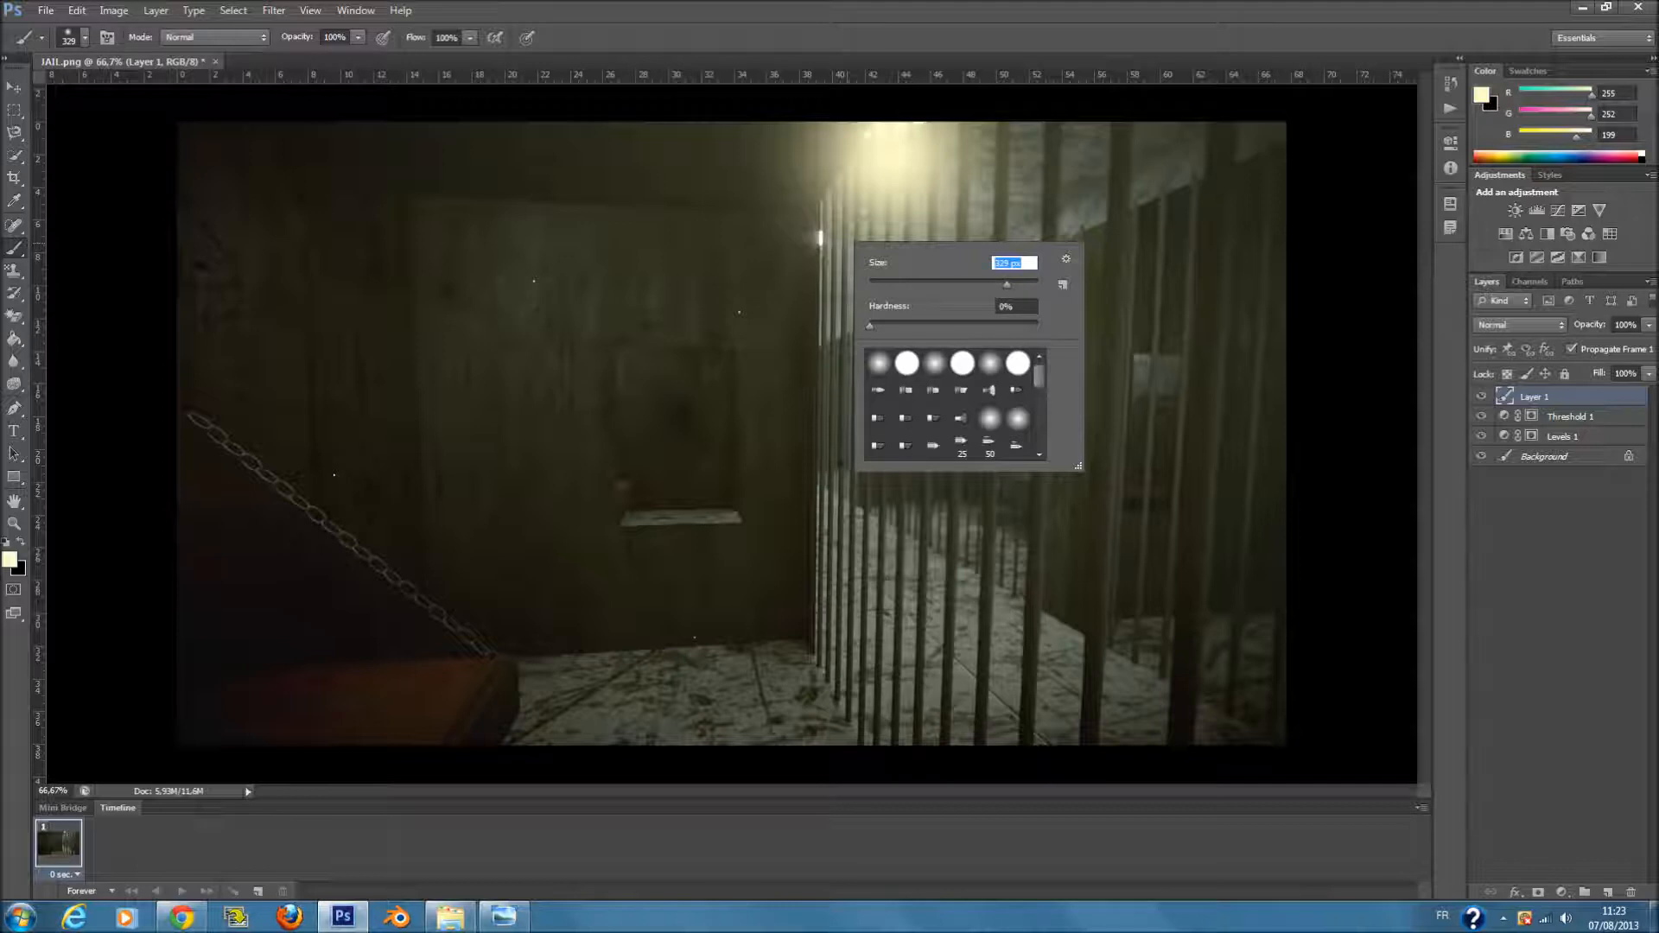
{"action": "left_click", "coordinate": [980, 282]}
{"action": "left_click", "coordinate": [824, 236]}
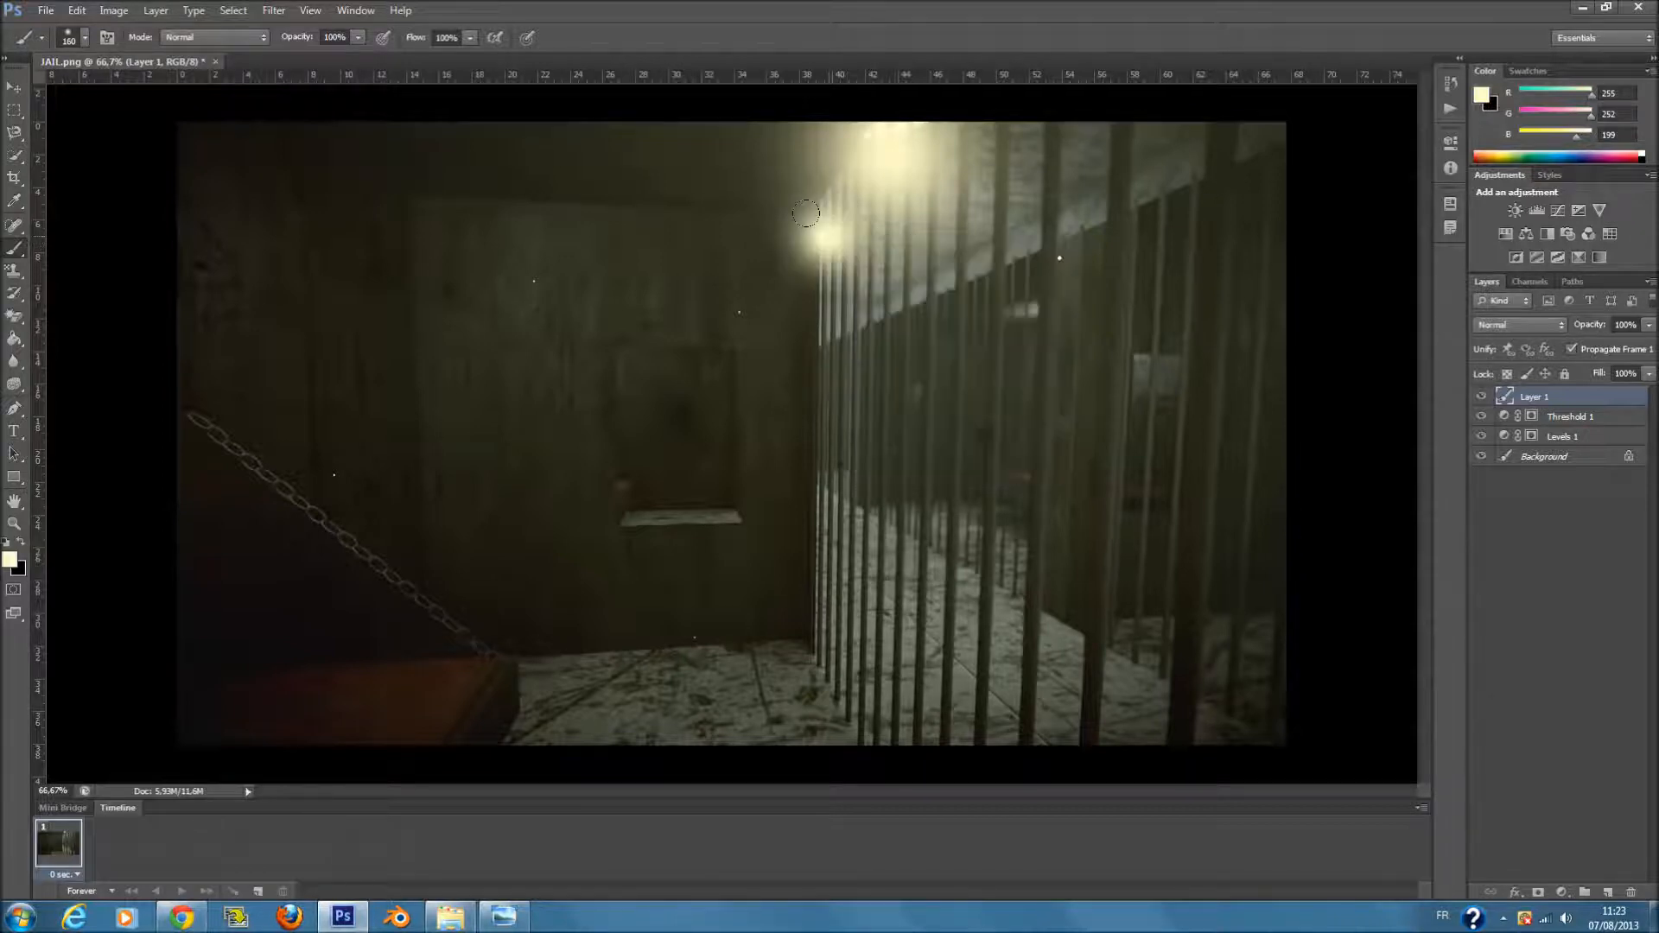
- Resize the brush to about 215 px and reduce Layer 1's fill to about 26%
{"action": "right_click", "coordinate": [961, 234]}
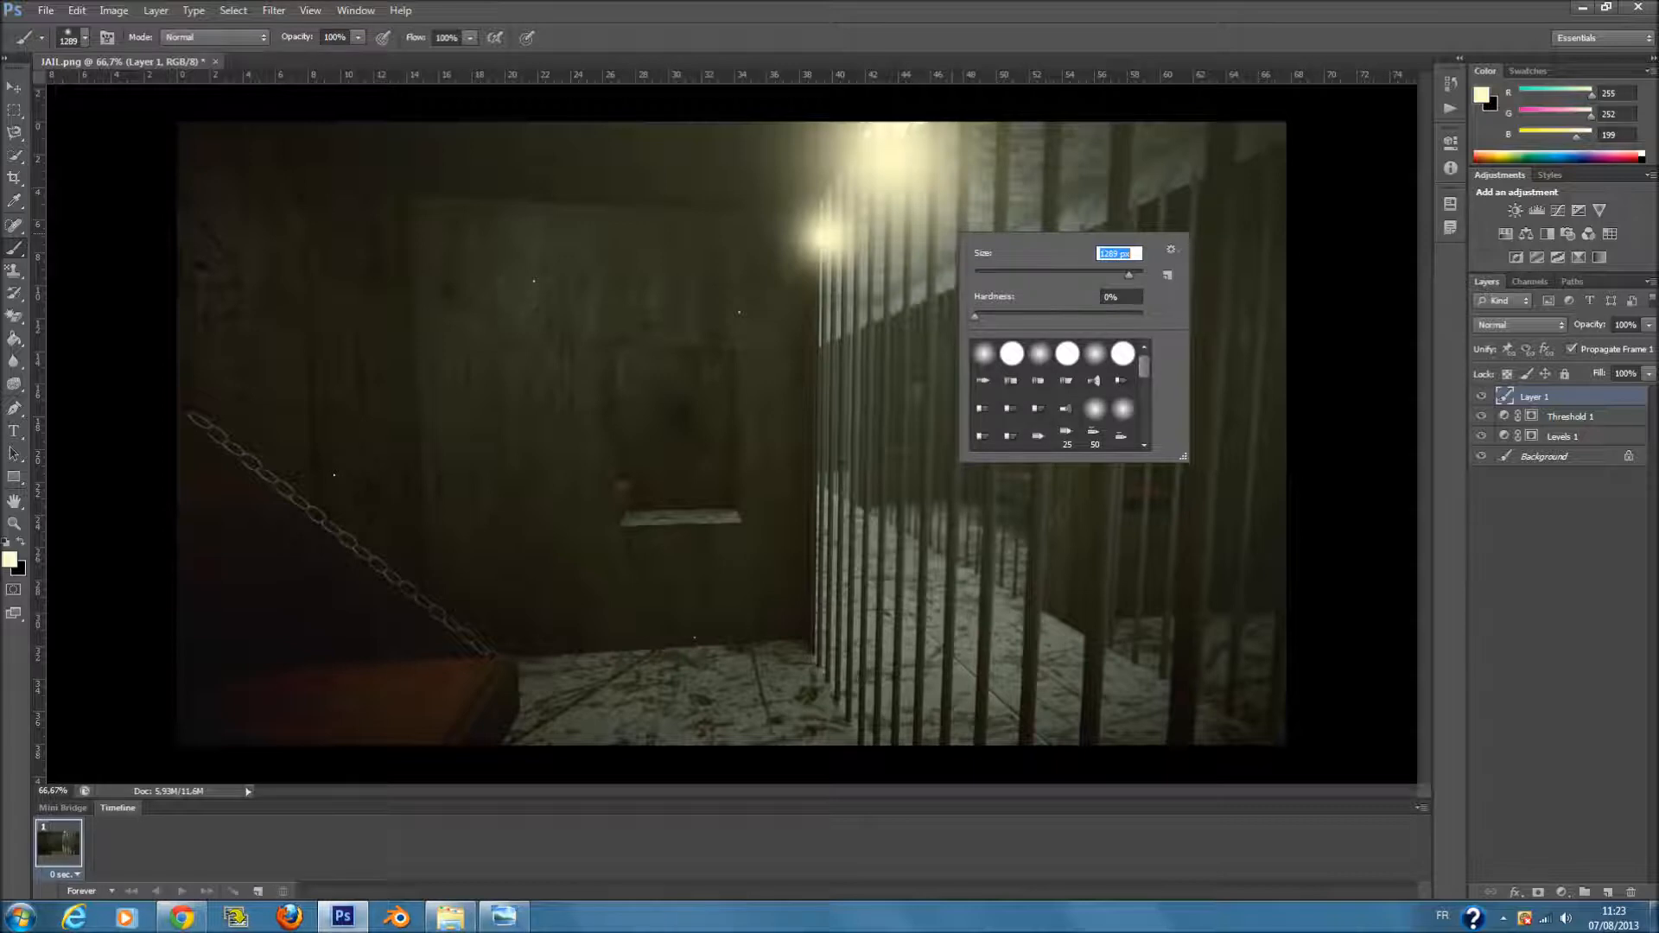
{"action": "left_click_drag", "start_coordinate": [1104, 276], "coordinate": [1101, 276]}
{"action": "left_click", "coordinate": [1648, 374]}
{"action": "left_click_drag", "start_coordinate": [1646, 393], "coordinate": [1586, 398]}
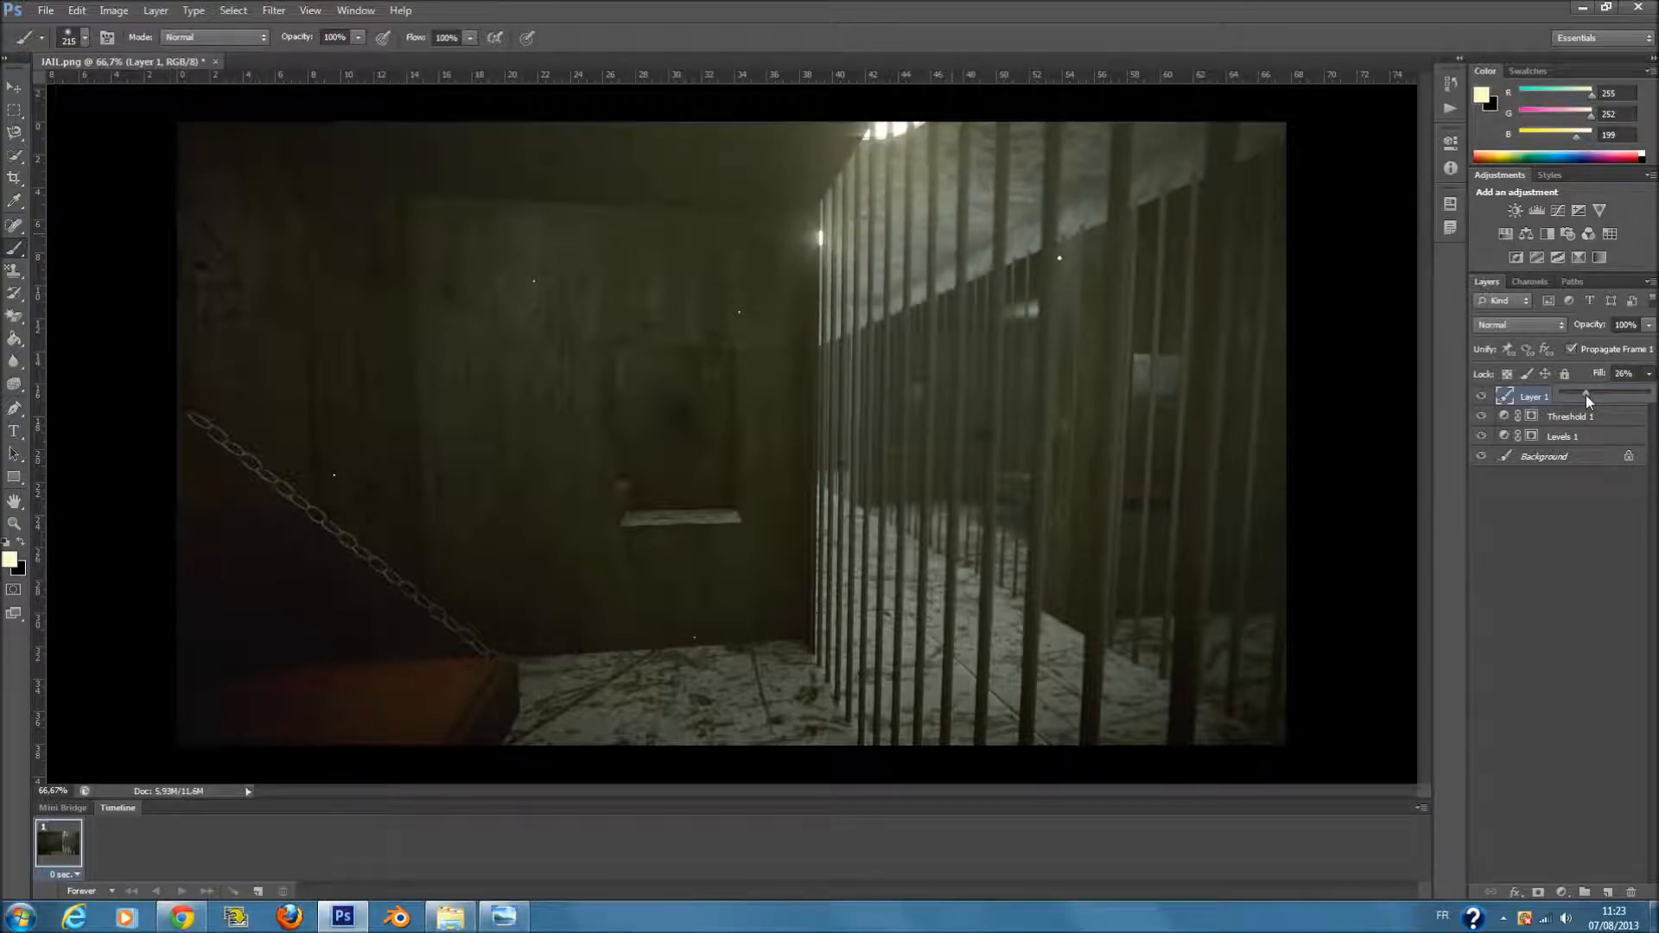
- Add a new layer and paint one large soft glow beneath the ceiling light with an 825 px brush, redoing the first dab slightly higher
{"action": "left_click", "coordinate": [1607, 892]}
{"action": "right_click", "coordinate": [1109, 533]}
{"action": "left_click_drag", "start_coordinate": [1110, 533], "coordinate": [1131, 534]}
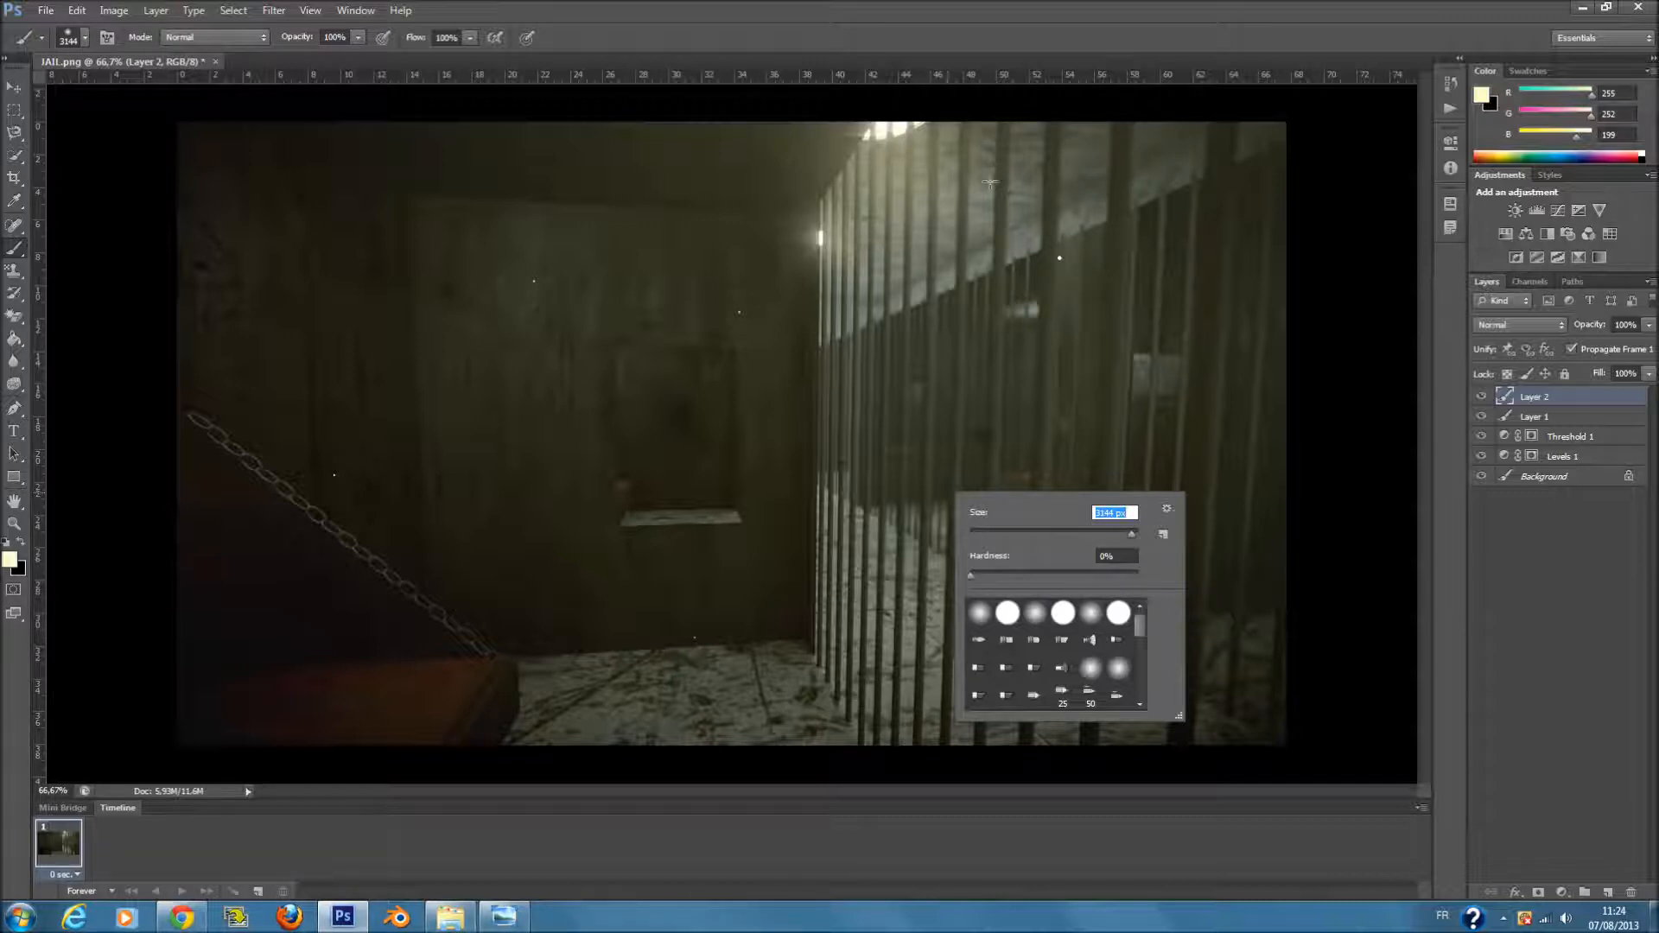
{"action": "left_click", "coordinate": [1121, 534]}
{"action": "left_click", "coordinate": [917, 294]}
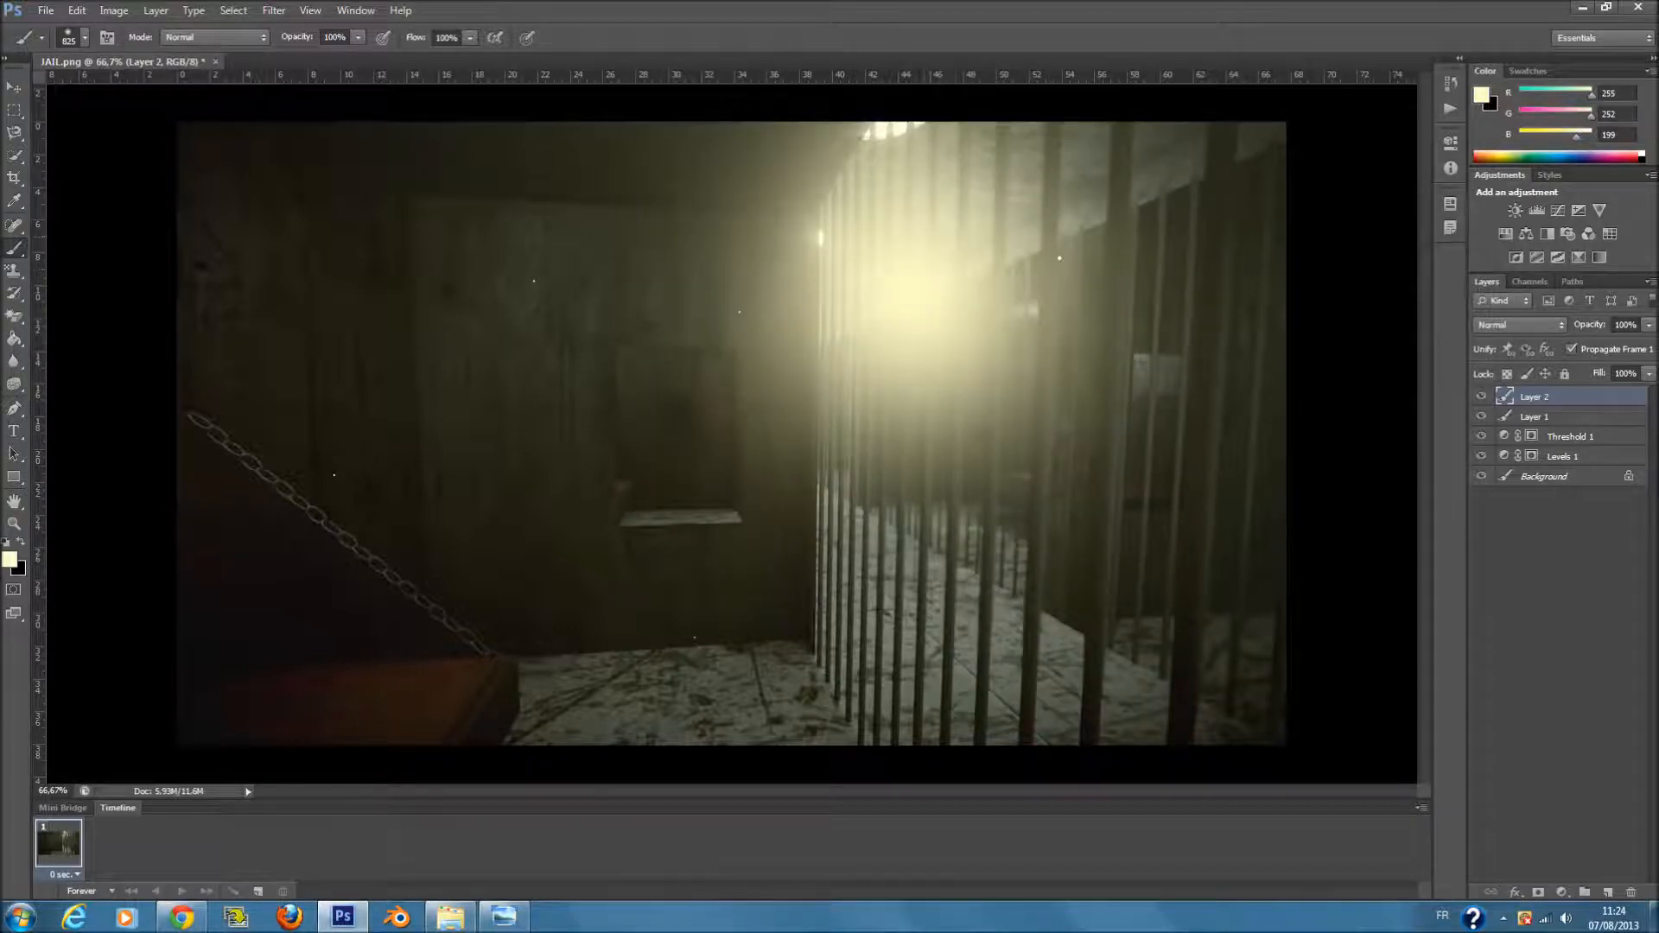
{"action": "key", "text": "ctrl+z"}
{"action": "key", "text": "ctrl+z"}
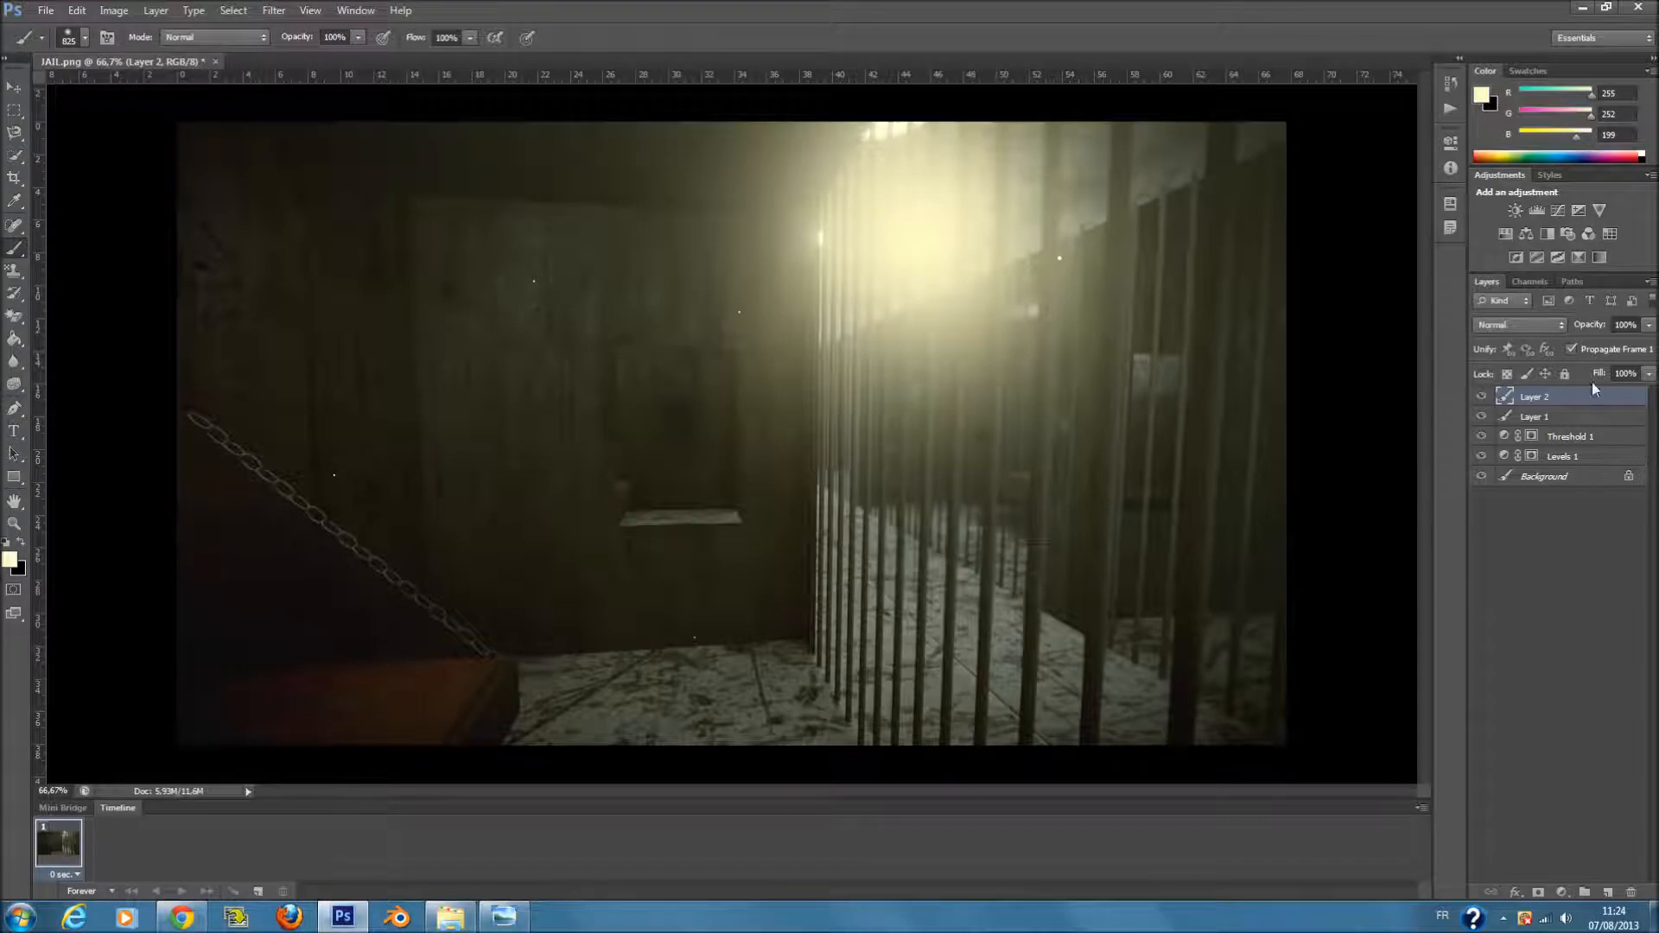
- Reduce Layer 2's fill to about 15% and deselect the layer
{"action": "left_click", "coordinate": [1648, 373]}
{"action": "left_click_drag", "start_coordinate": [1635, 389], "coordinate": [1570, 398]}
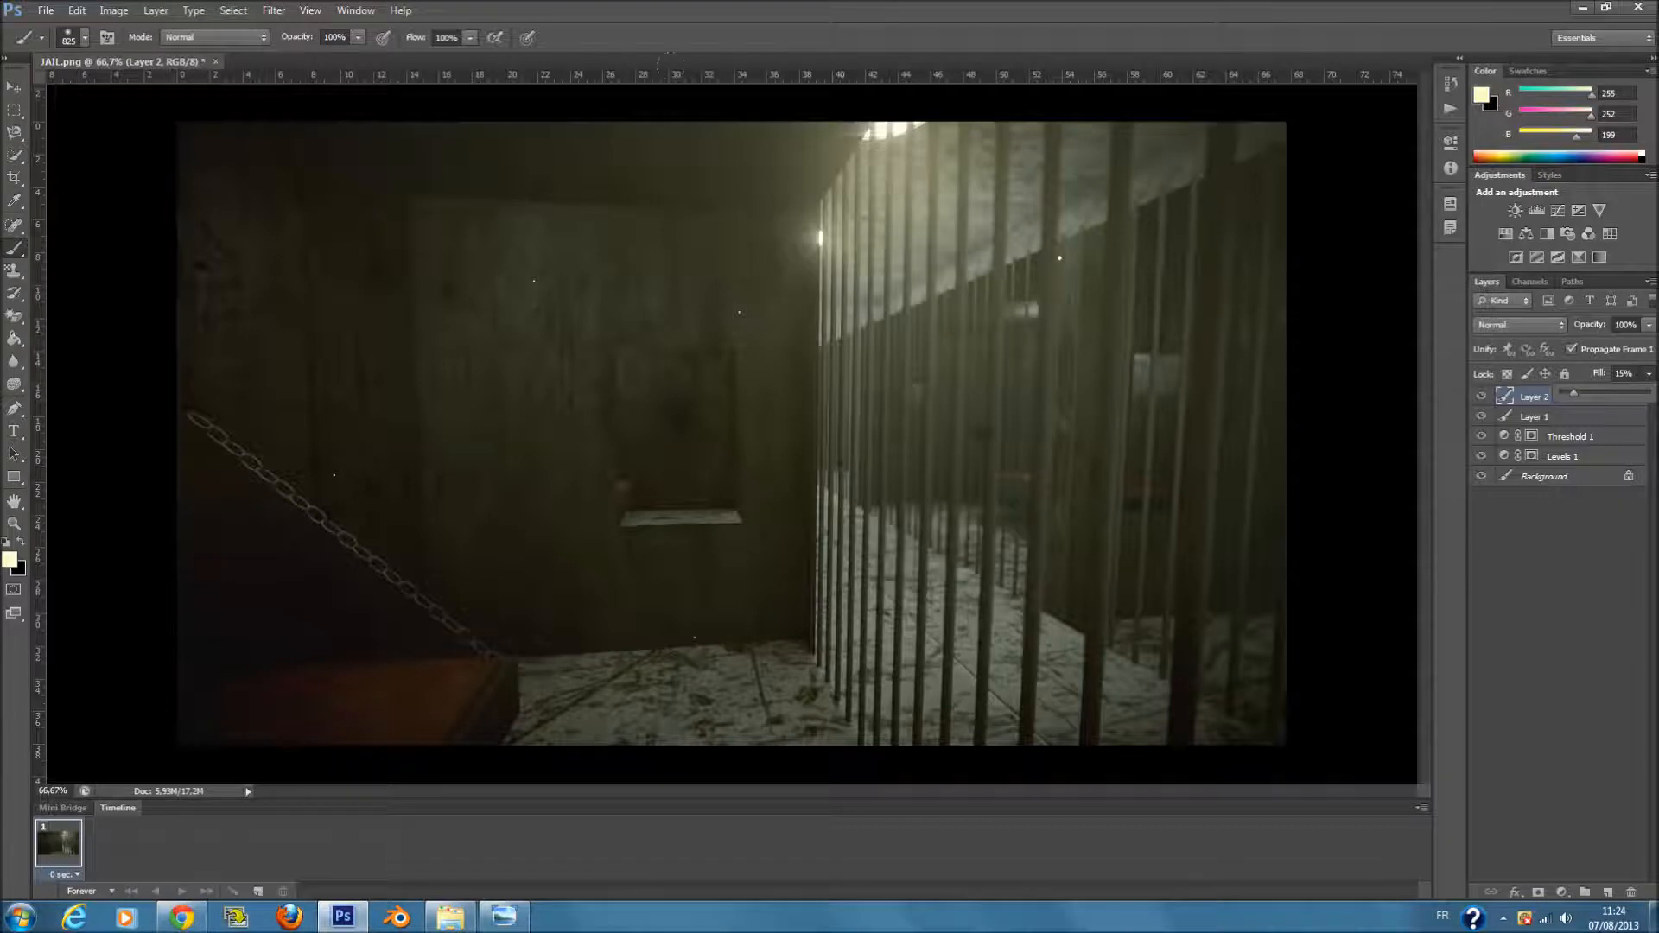
{"action": "left_click", "coordinate": [1621, 583]}
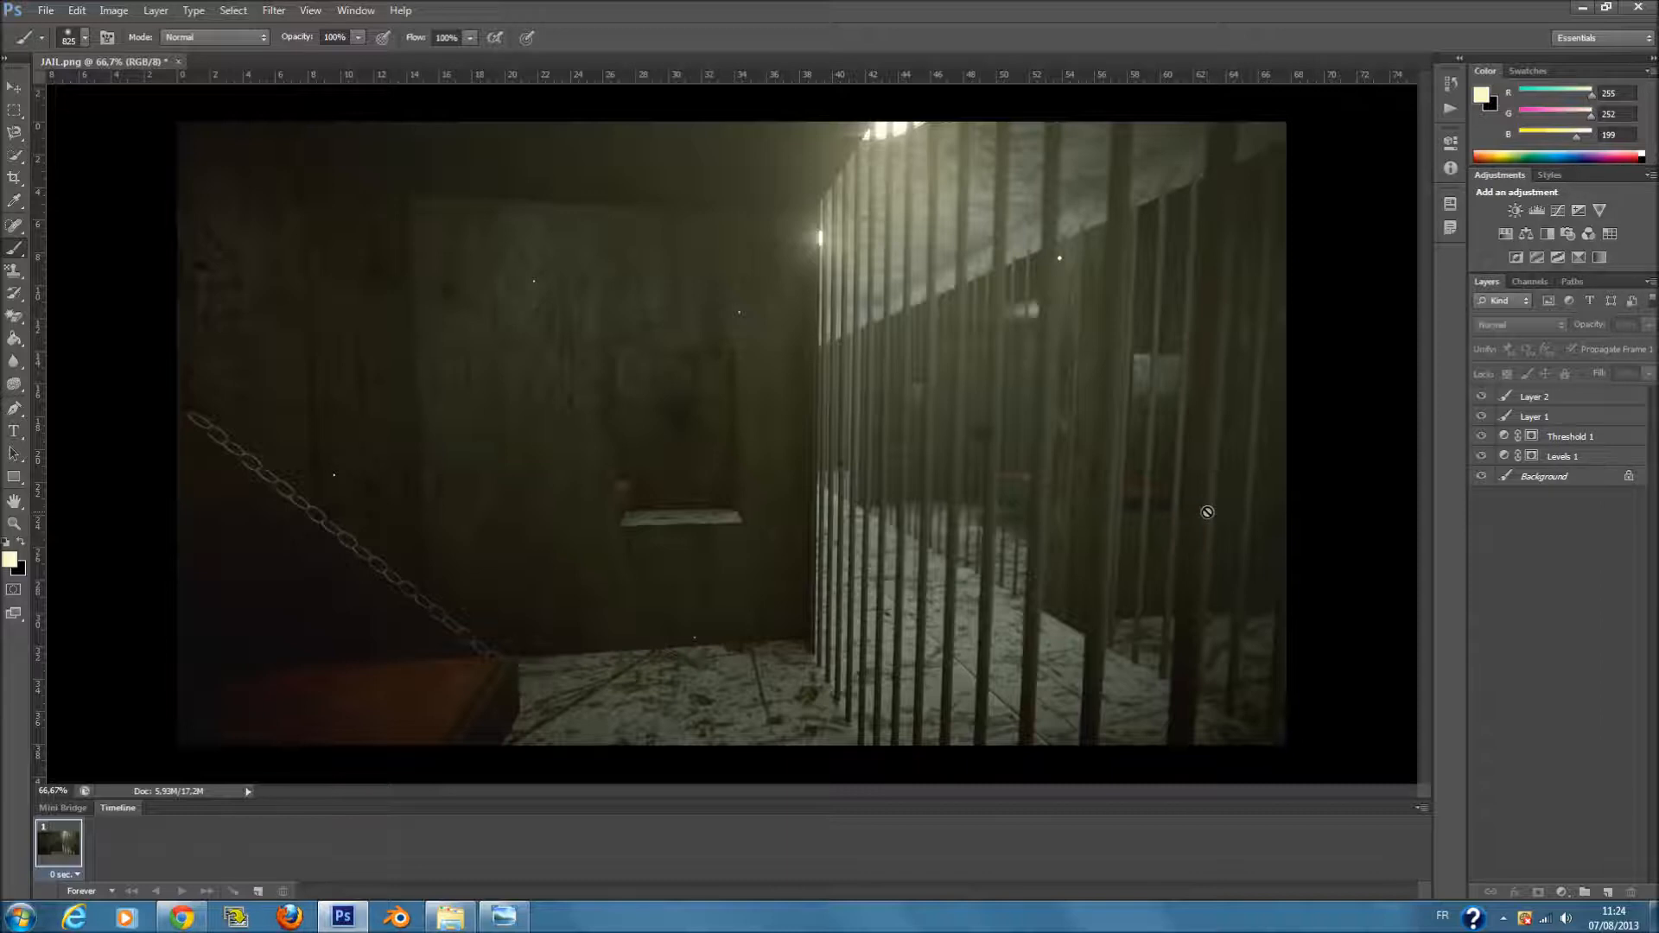
- Add a Black & White adjustment layer with Yellows 210, Greens 123, Cyans 38, Blues 24 and Magentas 67
{"action": "left_click", "coordinate": [1543, 237]}
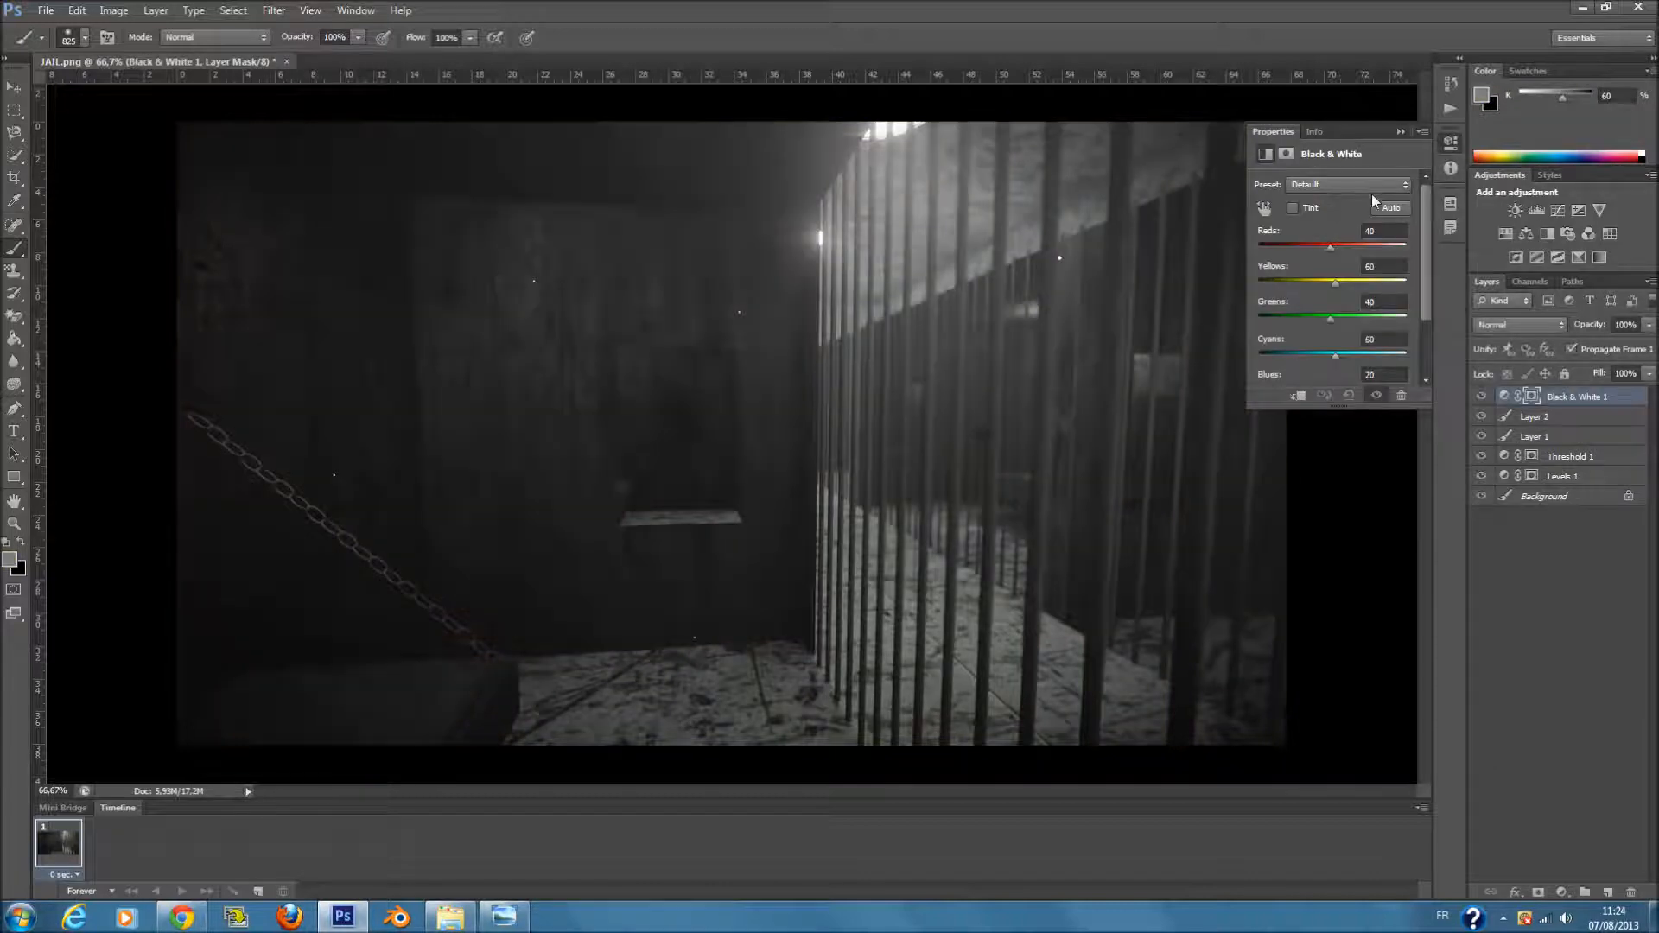
{"action": "left_click_drag", "start_coordinate": [1330, 247], "coordinate": [1335, 359]}
{"action": "scroll", "coordinate": [1321, 362], "scroll_direction": "down", "scroll_amount": 1}
{"action": "scroll", "coordinate": [1324, 356], "scroll_direction": "down", "scroll_amount": 1}
- Set the Black & White 1 layer's blend mode to Screen and reduce its fill to about 25%
{"action": "left_click", "coordinate": [1520, 325]}
{"action": "left_click", "coordinate": [1508, 377]}
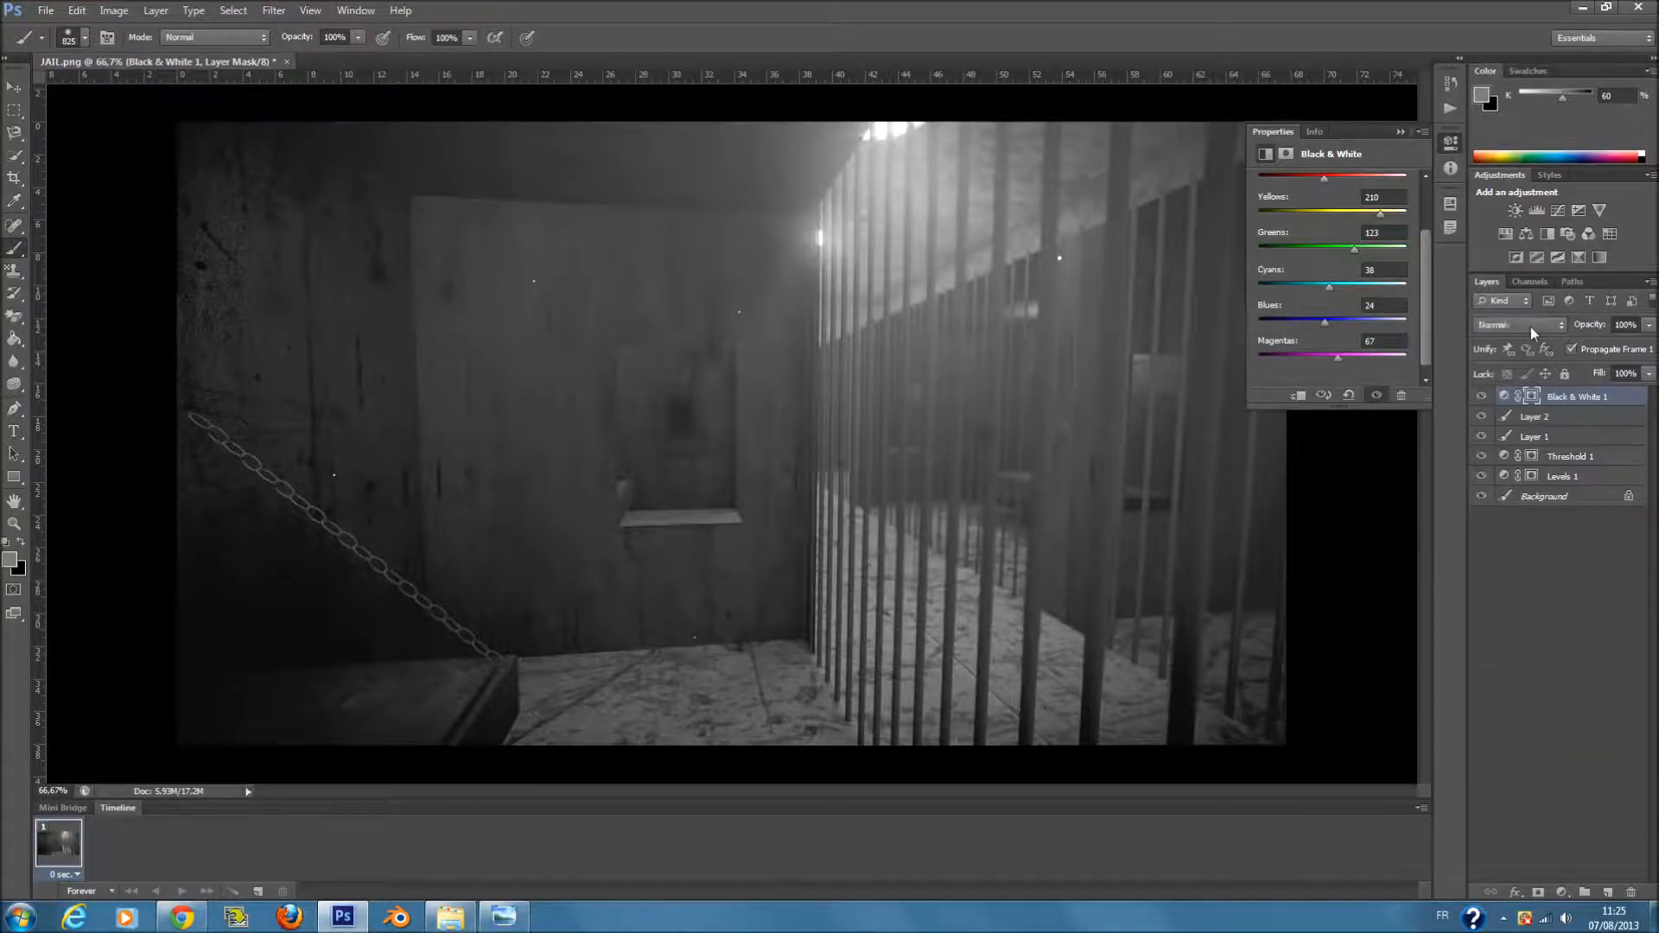
{"action": "scroll", "coordinate": [1532, 327], "scroll_direction": "down", "scroll_amount": 1}
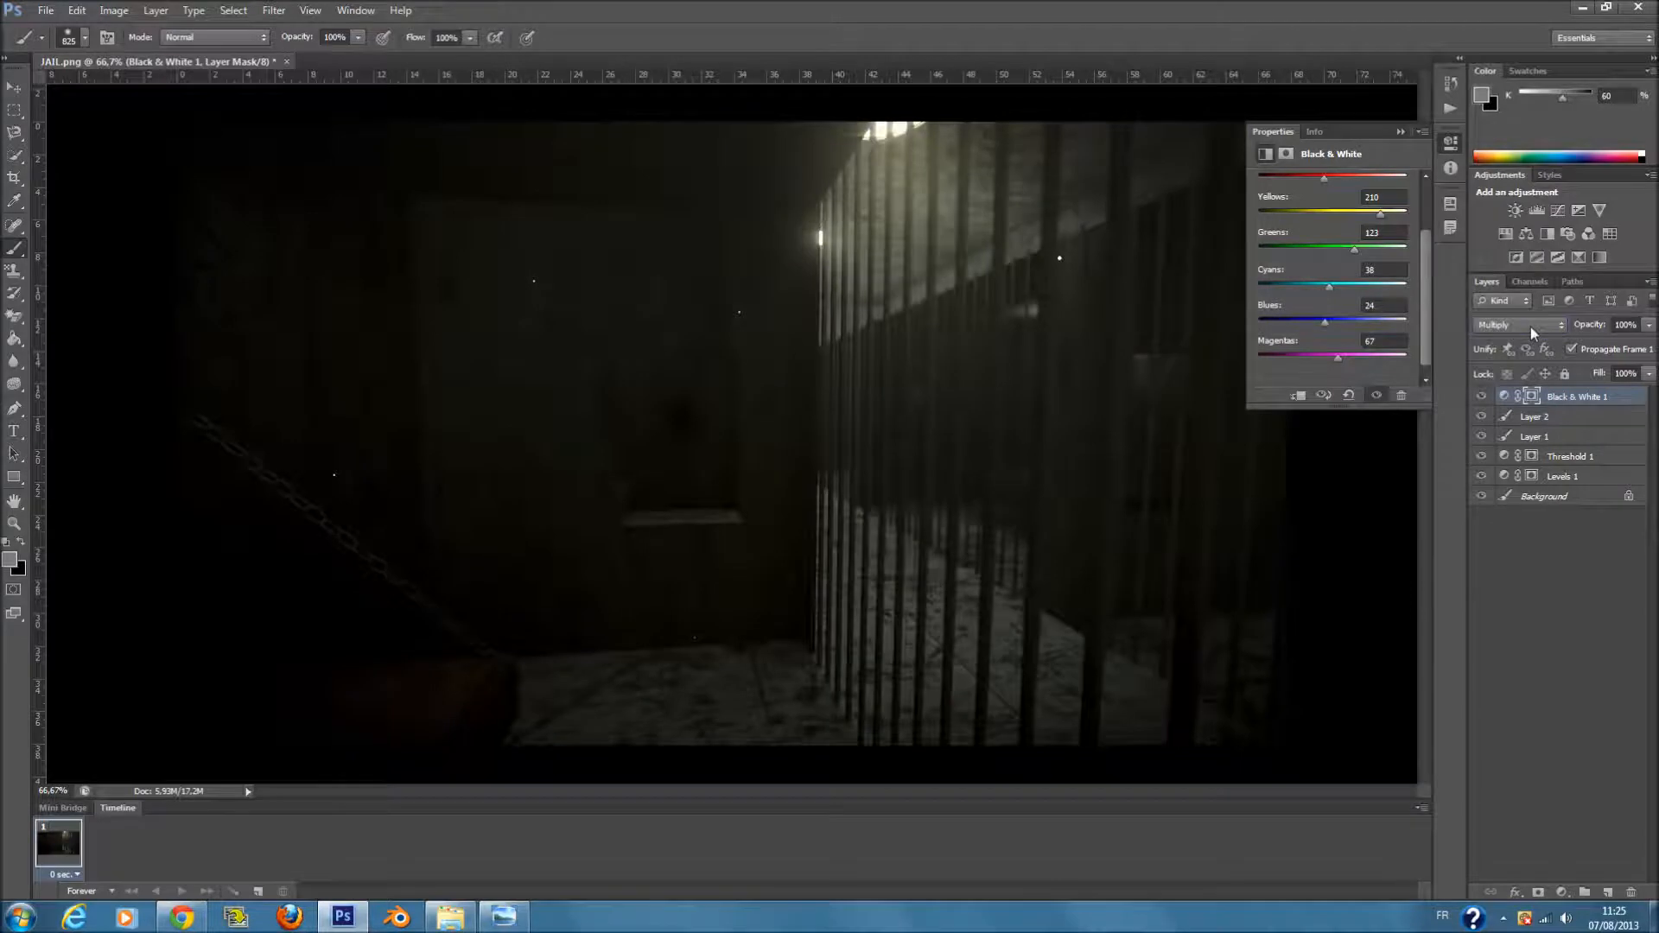
{"action": "scroll", "coordinate": [1531, 326], "scroll_direction": "down", "scroll_amount": 4}
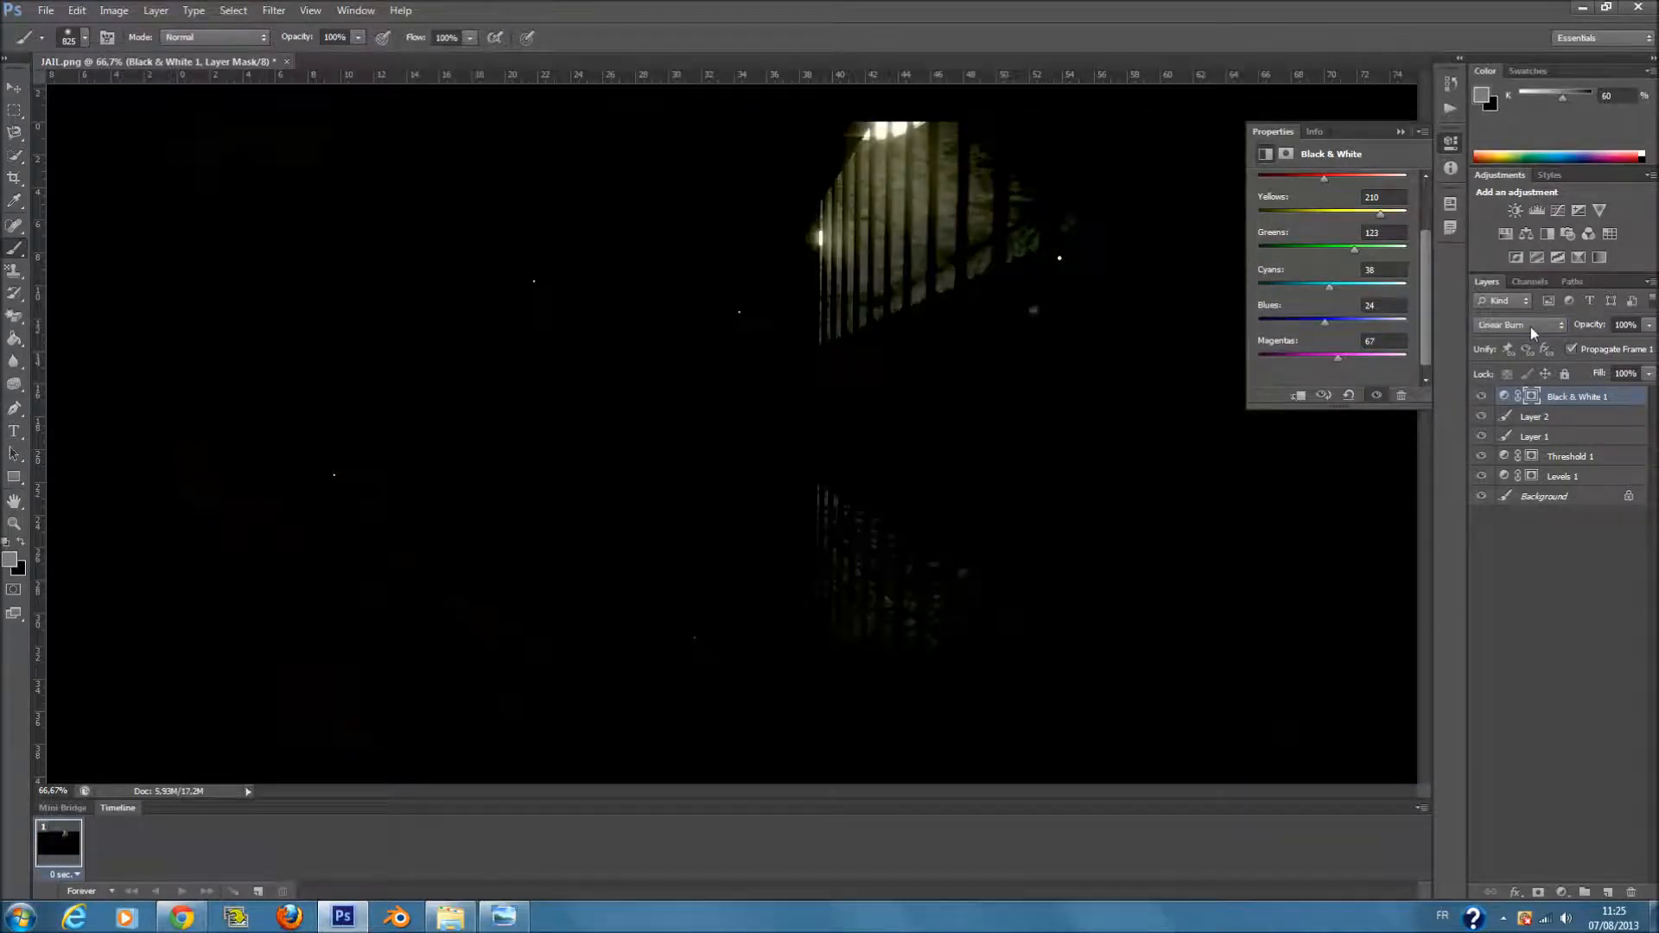
{"action": "scroll", "coordinate": [1532, 327], "scroll_direction": "down", "scroll_amount": 1}
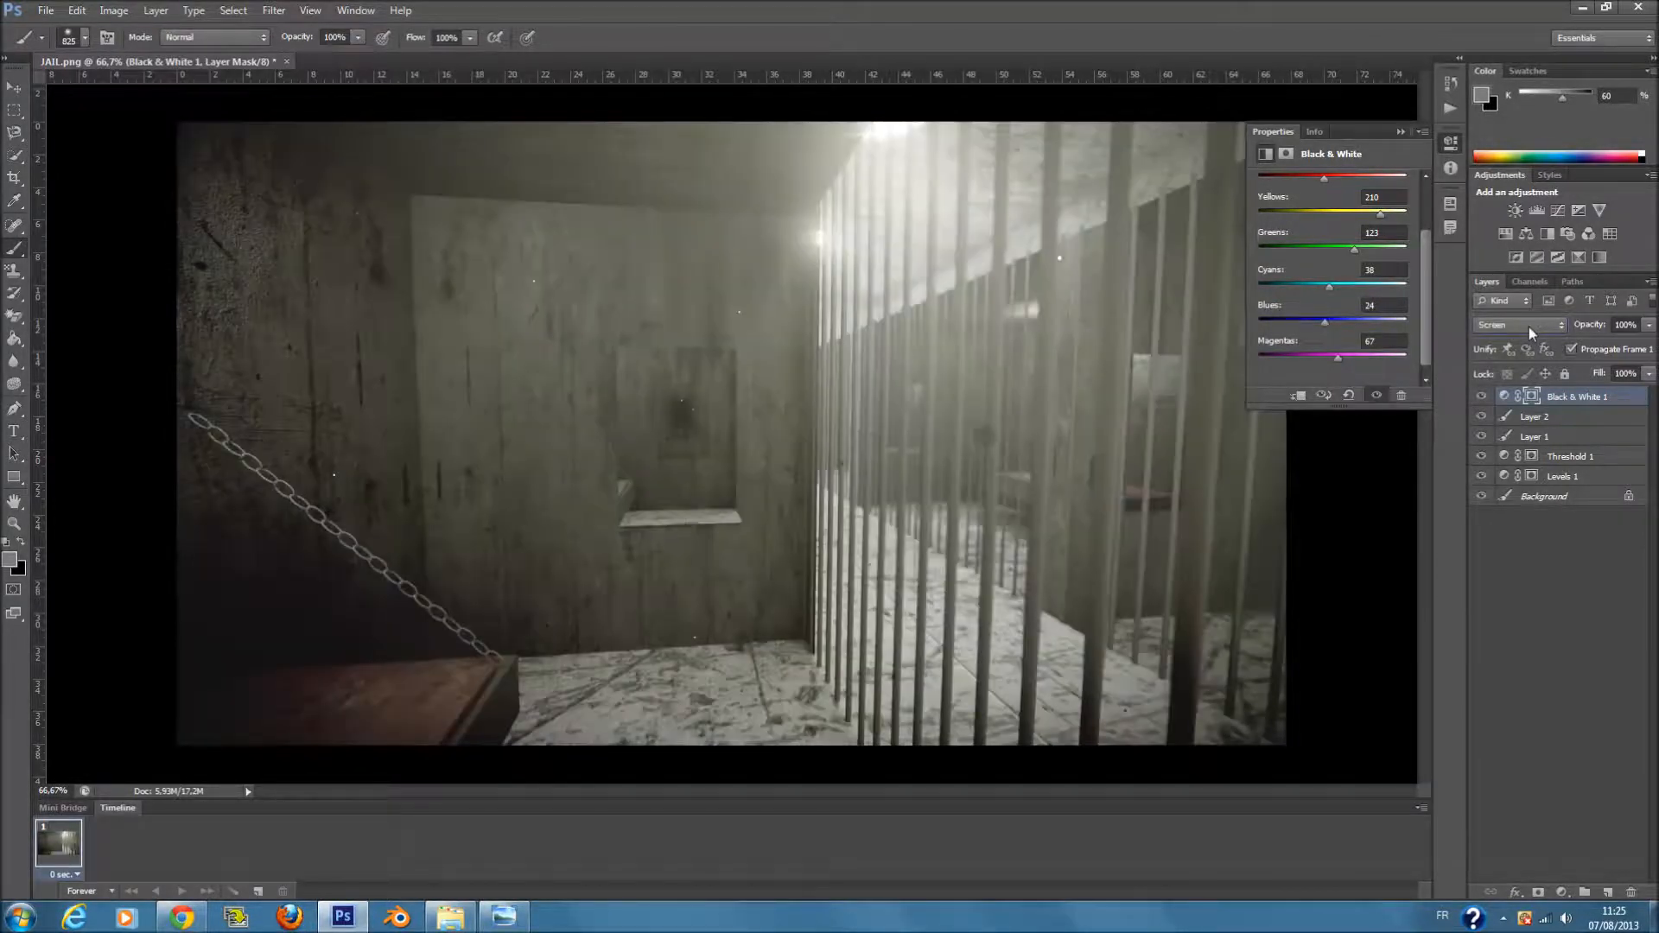
{"action": "left_click", "coordinate": [1649, 375]}
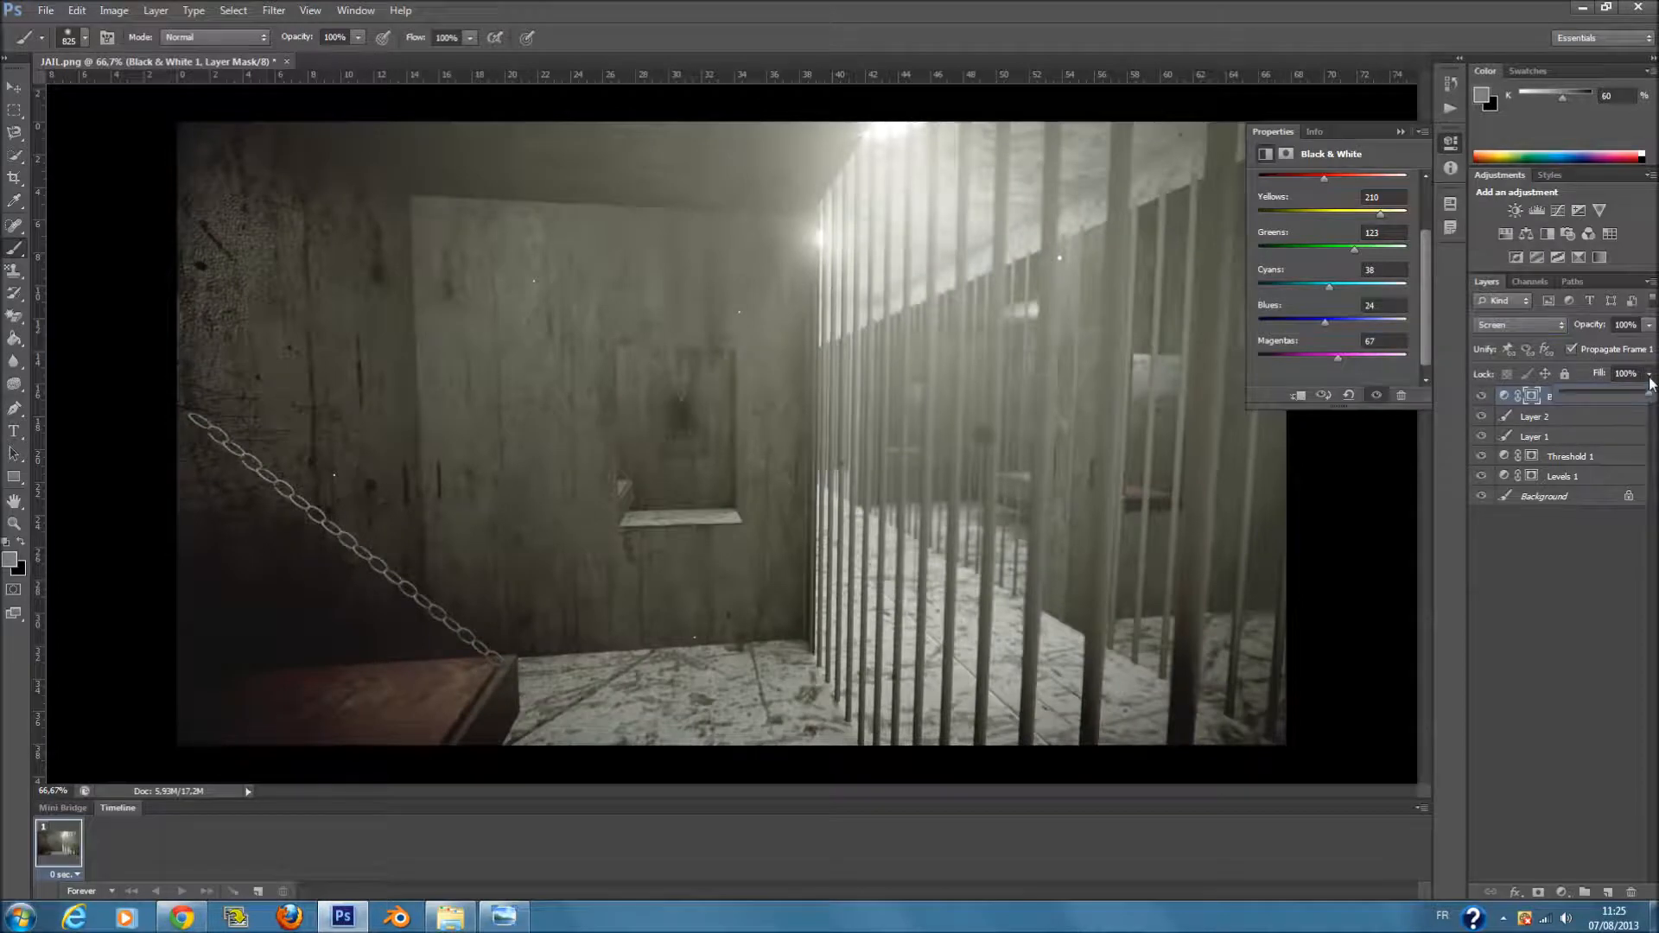
{"action": "mouse_move", "coordinate": [1585, 390]}
{"action": "left_mouse_down"}
{"action": "mouse_move", "coordinate": [1537, 396]}
{"action": "mouse_move", "coordinate": [1619, 396]}
{"action": "mouse_move", "coordinate": [1557, 396]}
{"action": "mouse_move", "coordinate": [1585, 400]}
{"action": "left_mouse_up"}
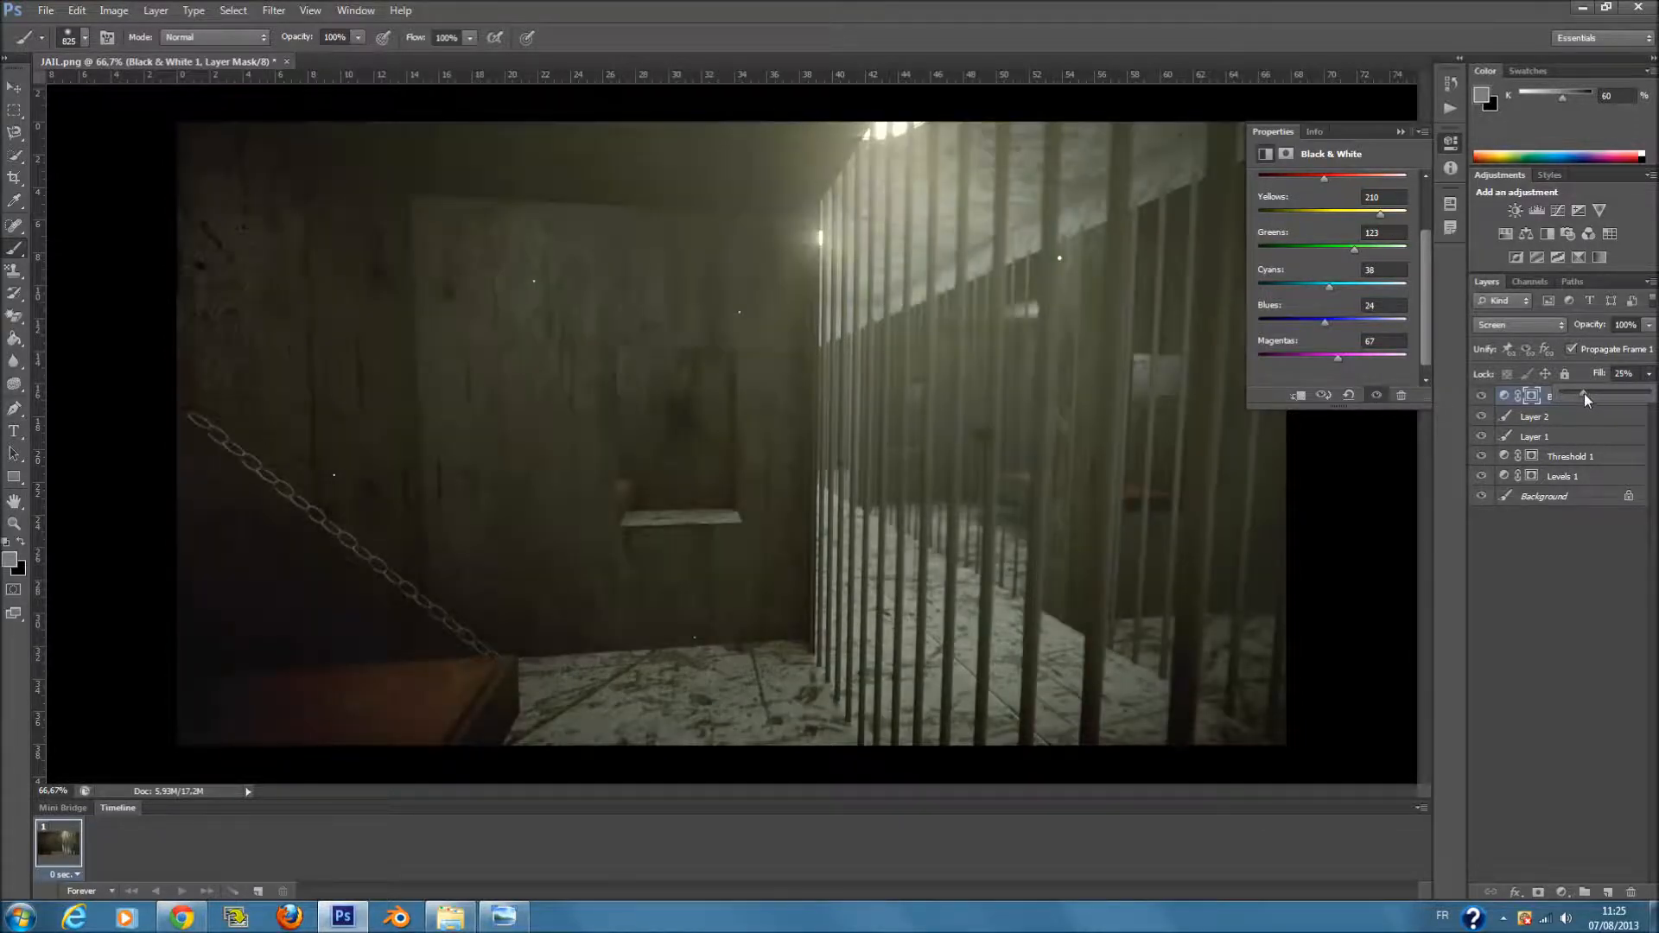
{"action": "left_click_drag", "start_coordinate": [1589, 393], "coordinate": [1587, 392]}
{"action": "left_click", "coordinate": [1553, 612]}
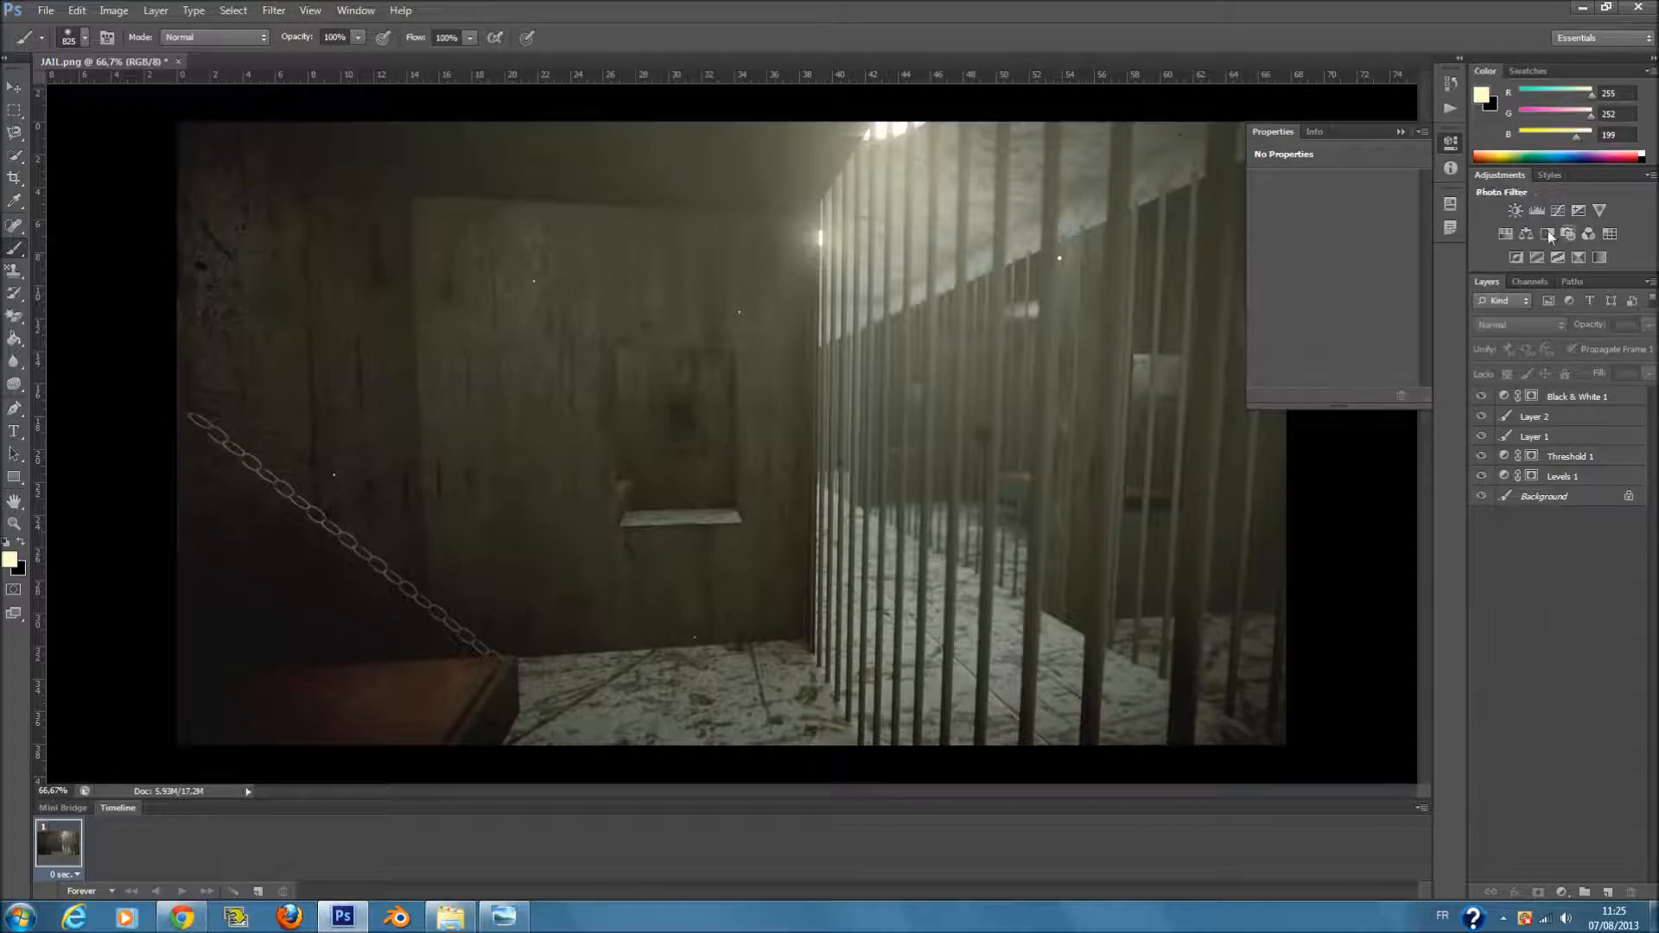
- Compare the edited image with the original JAIL render in Windows Photo Viewer
{"action": "left_click", "coordinate": [503, 916]}
{"action": "left_click", "coordinate": [503, 916]}
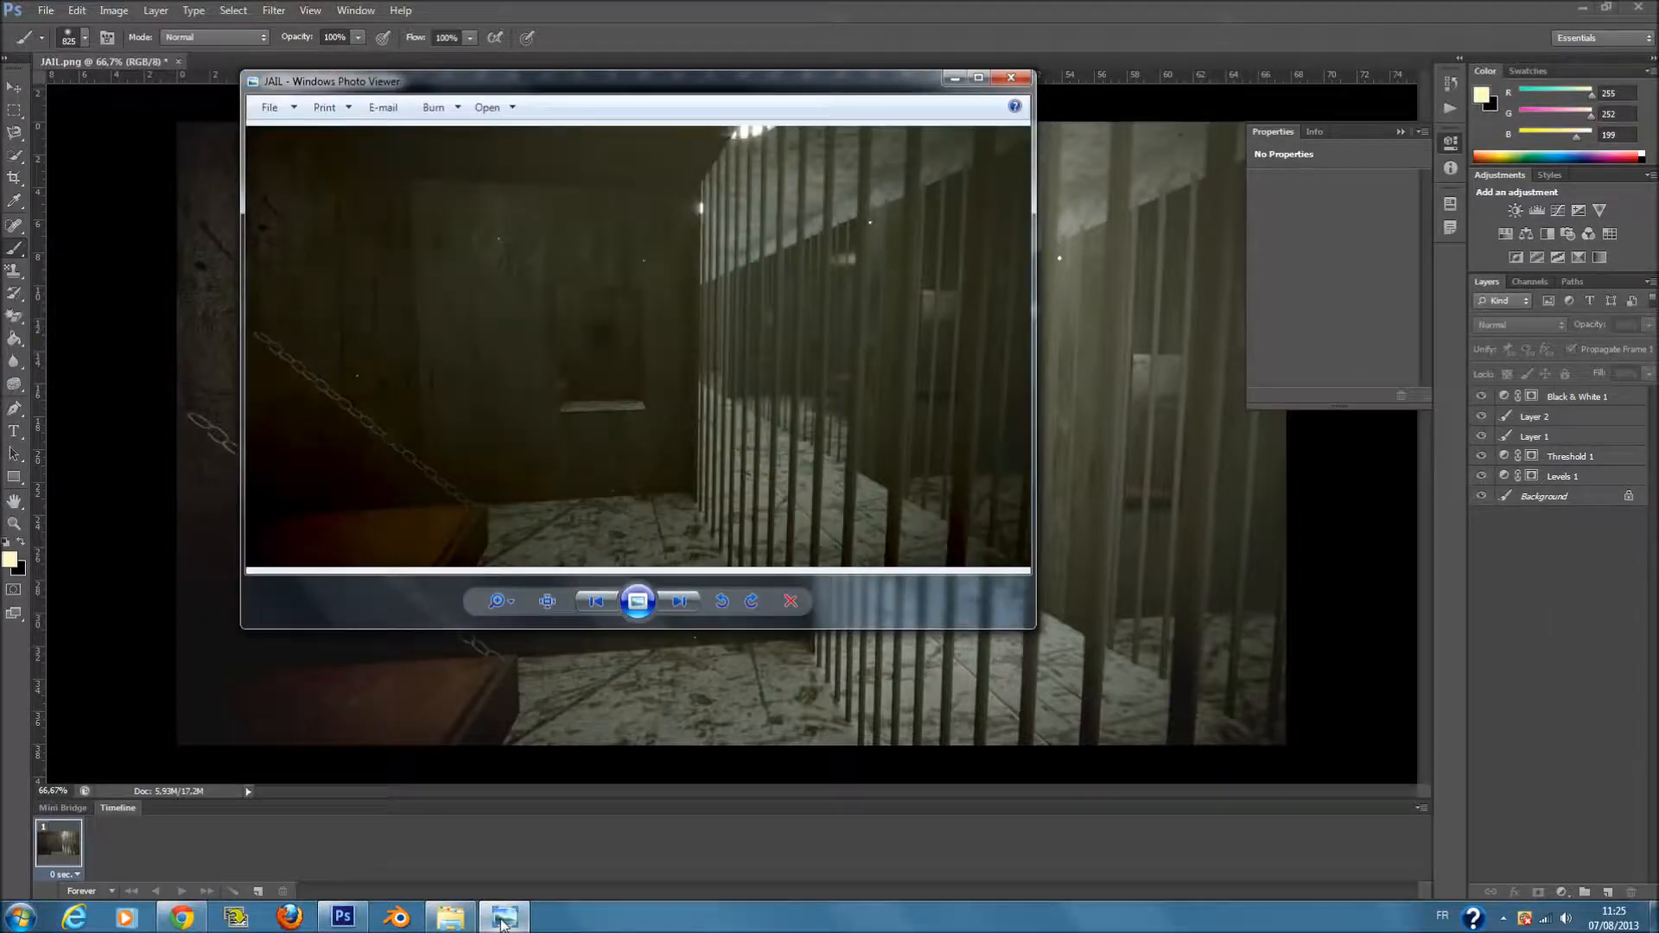
- Add a Curves adjustment layer and raise the green channel's curve at input 177 to output 193
{"action": "left_click", "coordinate": [1564, 211]}
{"action": "left_click", "coordinate": [1352, 208]}
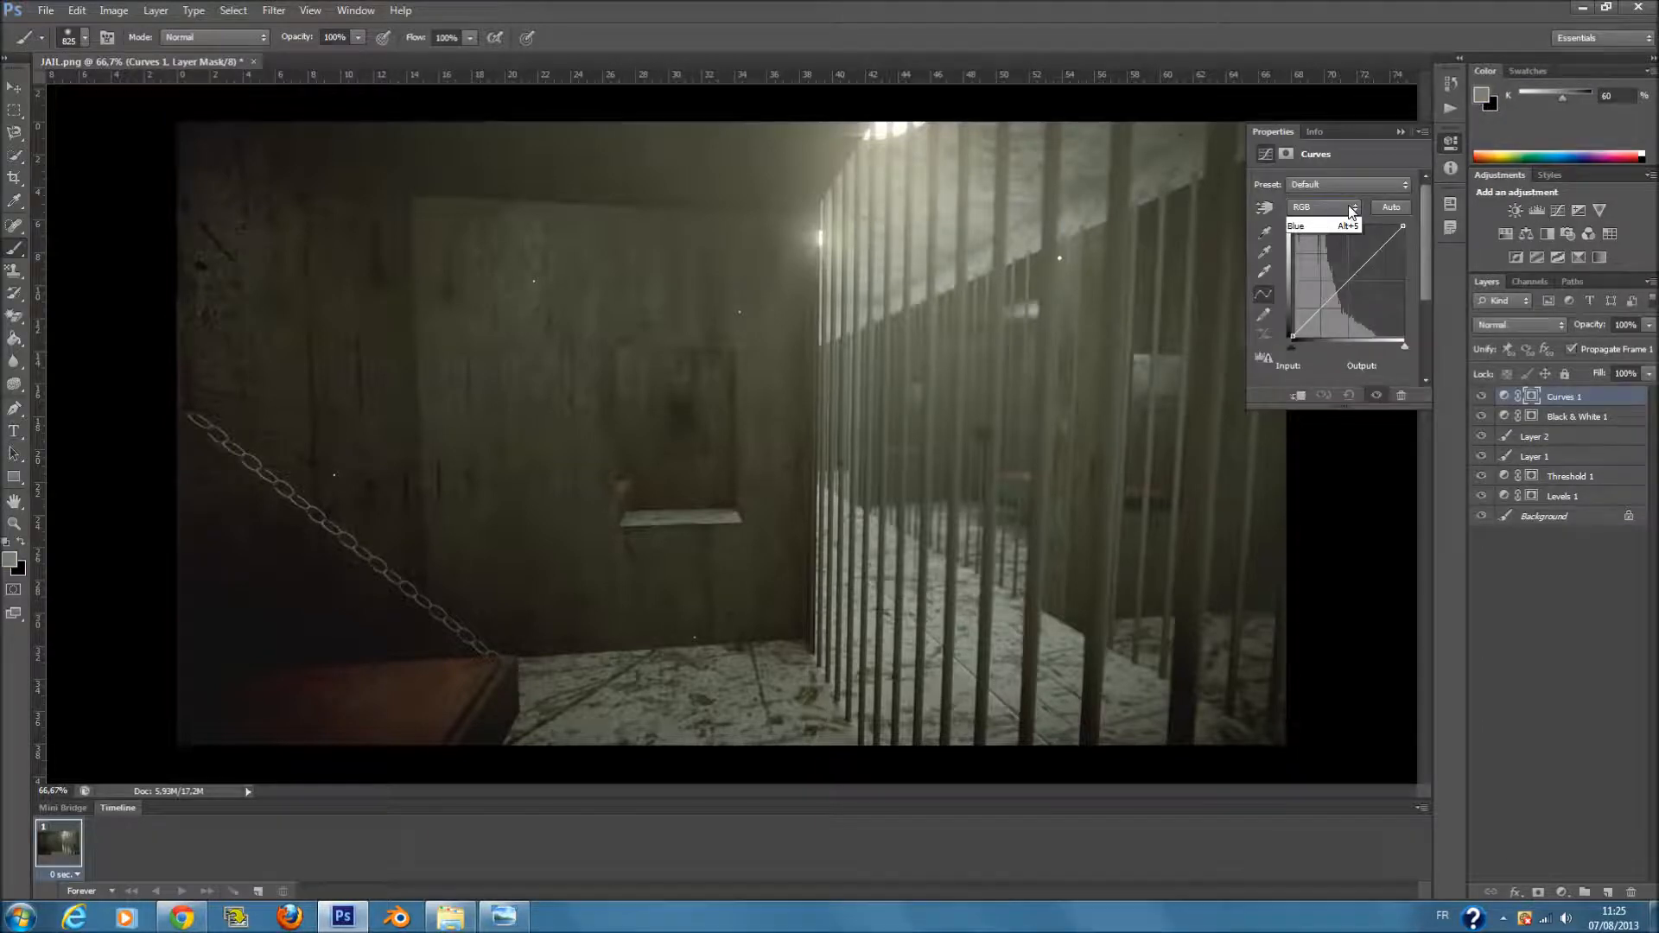
{"action": "left_click", "coordinate": [1342, 253]}
{"action": "left_click_drag", "start_coordinate": [1367, 254], "coordinate": [1369, 252]}
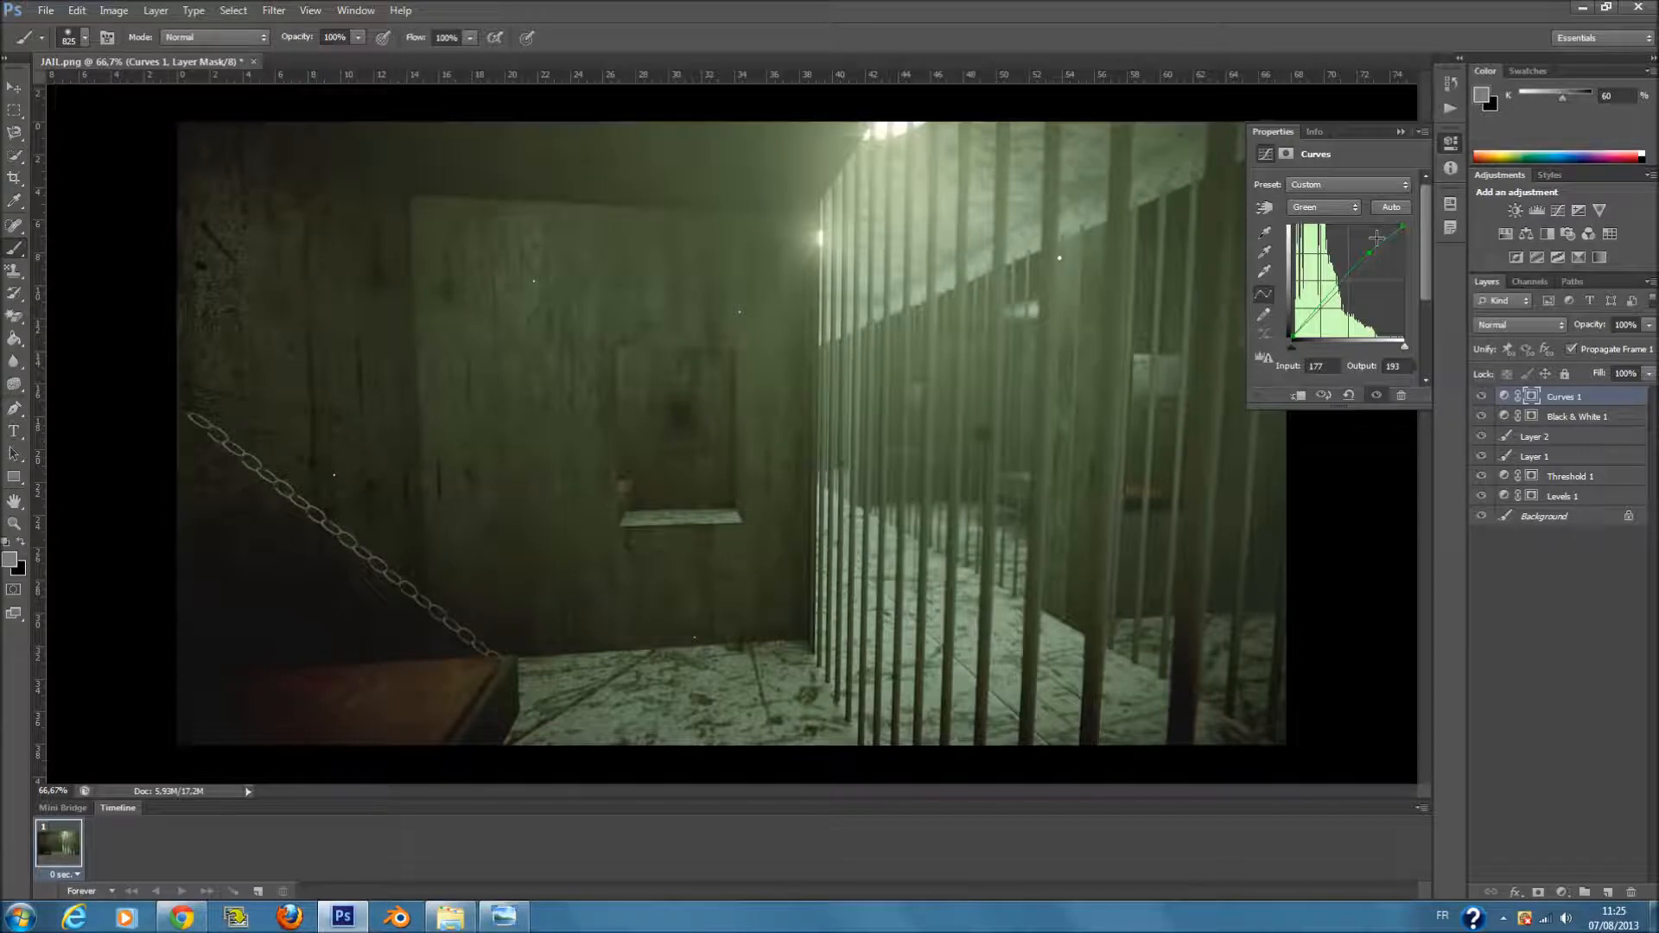
{"action": "left_click", "coordinate": [1401, 131]}
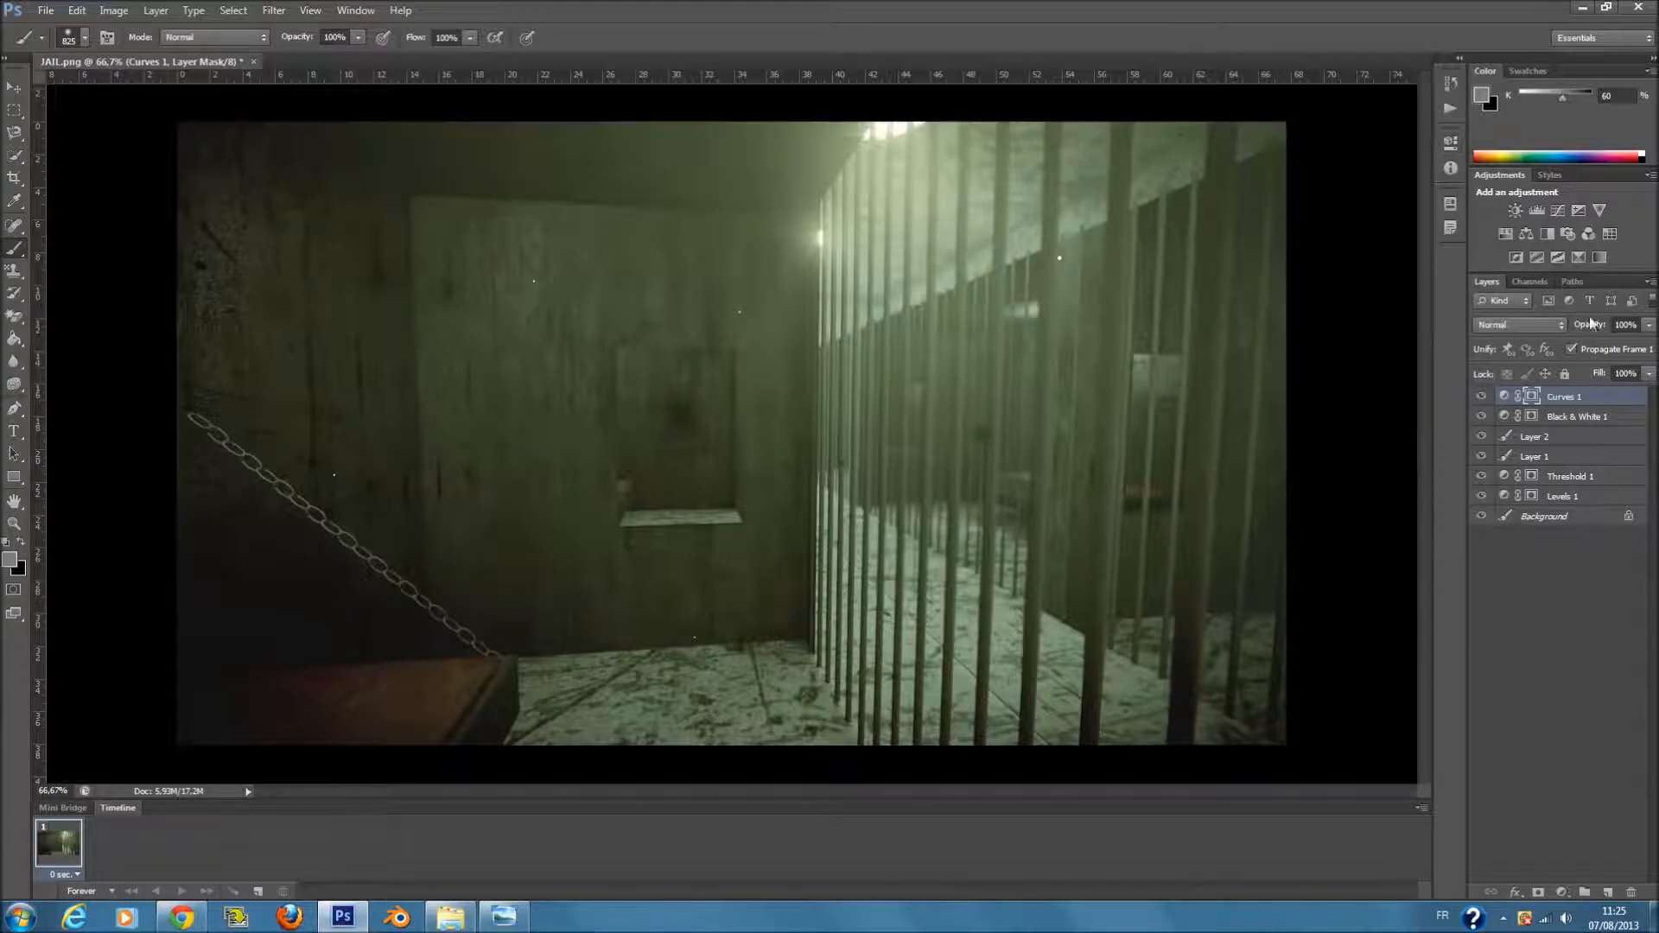
- Reduce the Curves 1 layer's fill to weaken the green tint, and deselect the layer
{"action": "left_click", "coordinate": [1649, 373]}
{"action": "left_click_drag", "start_coordinate": [1645, 394], "coordinate": [1604, 396]}
{"action": "left_click_drag", "start_coordinate": [1616, 396], "coordinate": [1614, 394]}
{"action": "left_click", "coordinate": [1590, 626]}
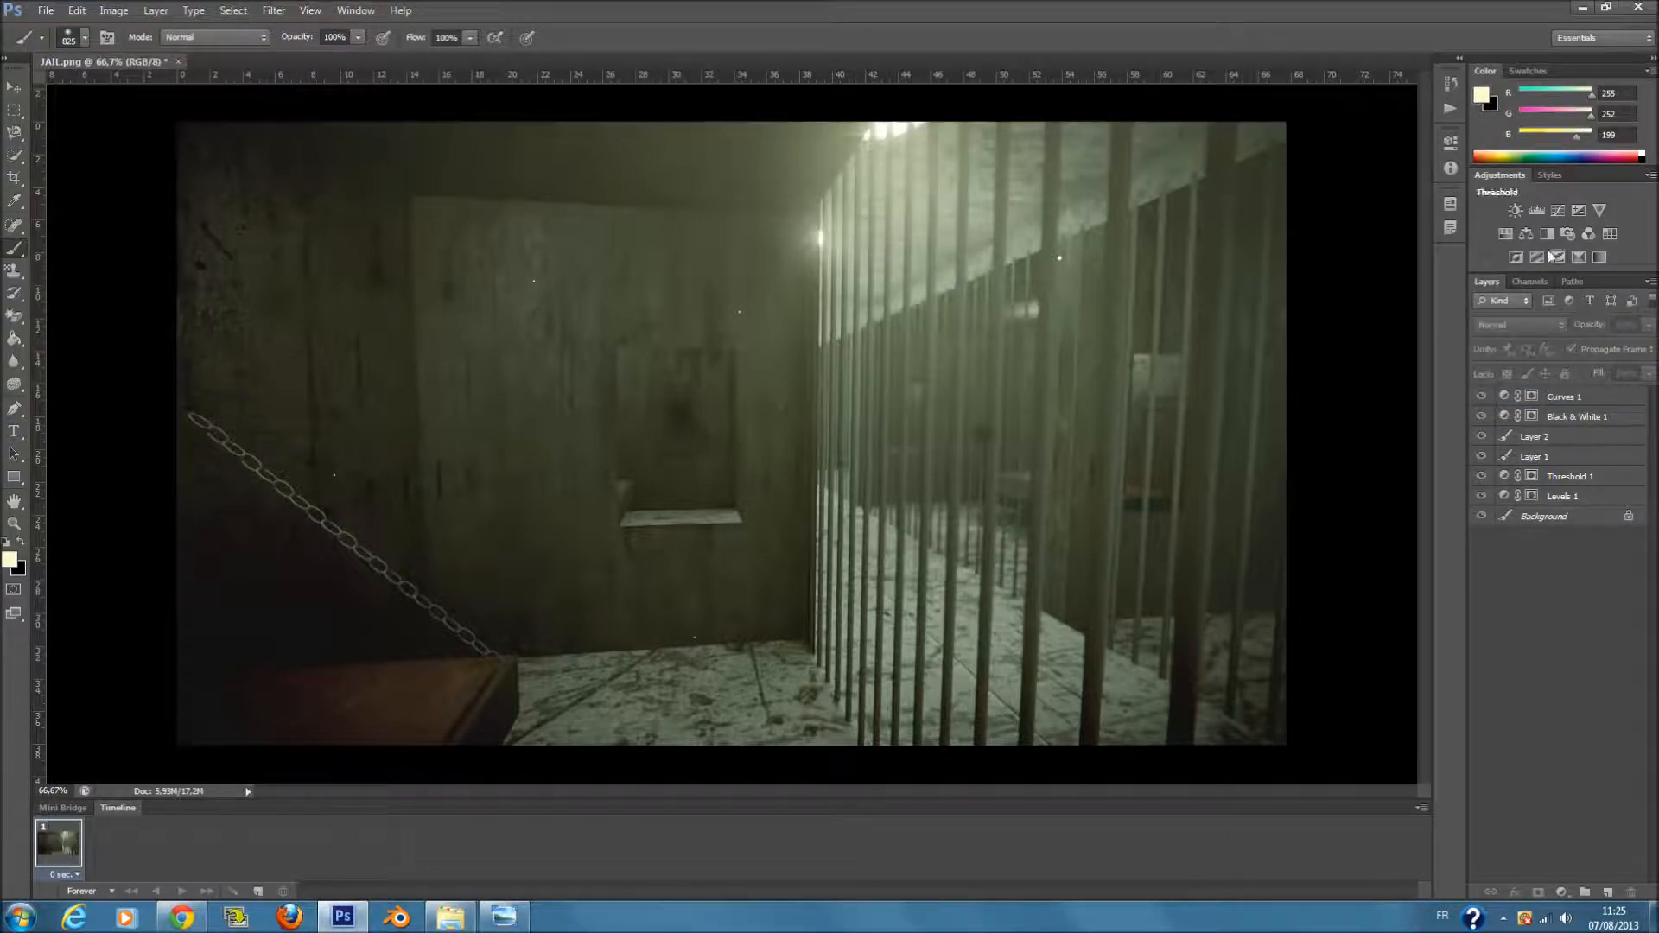
- Duplicate the Background layer as Background copy and move the copy to the top of the layer stack
{"action": "right_click", "coordinate": [1567, 519]}
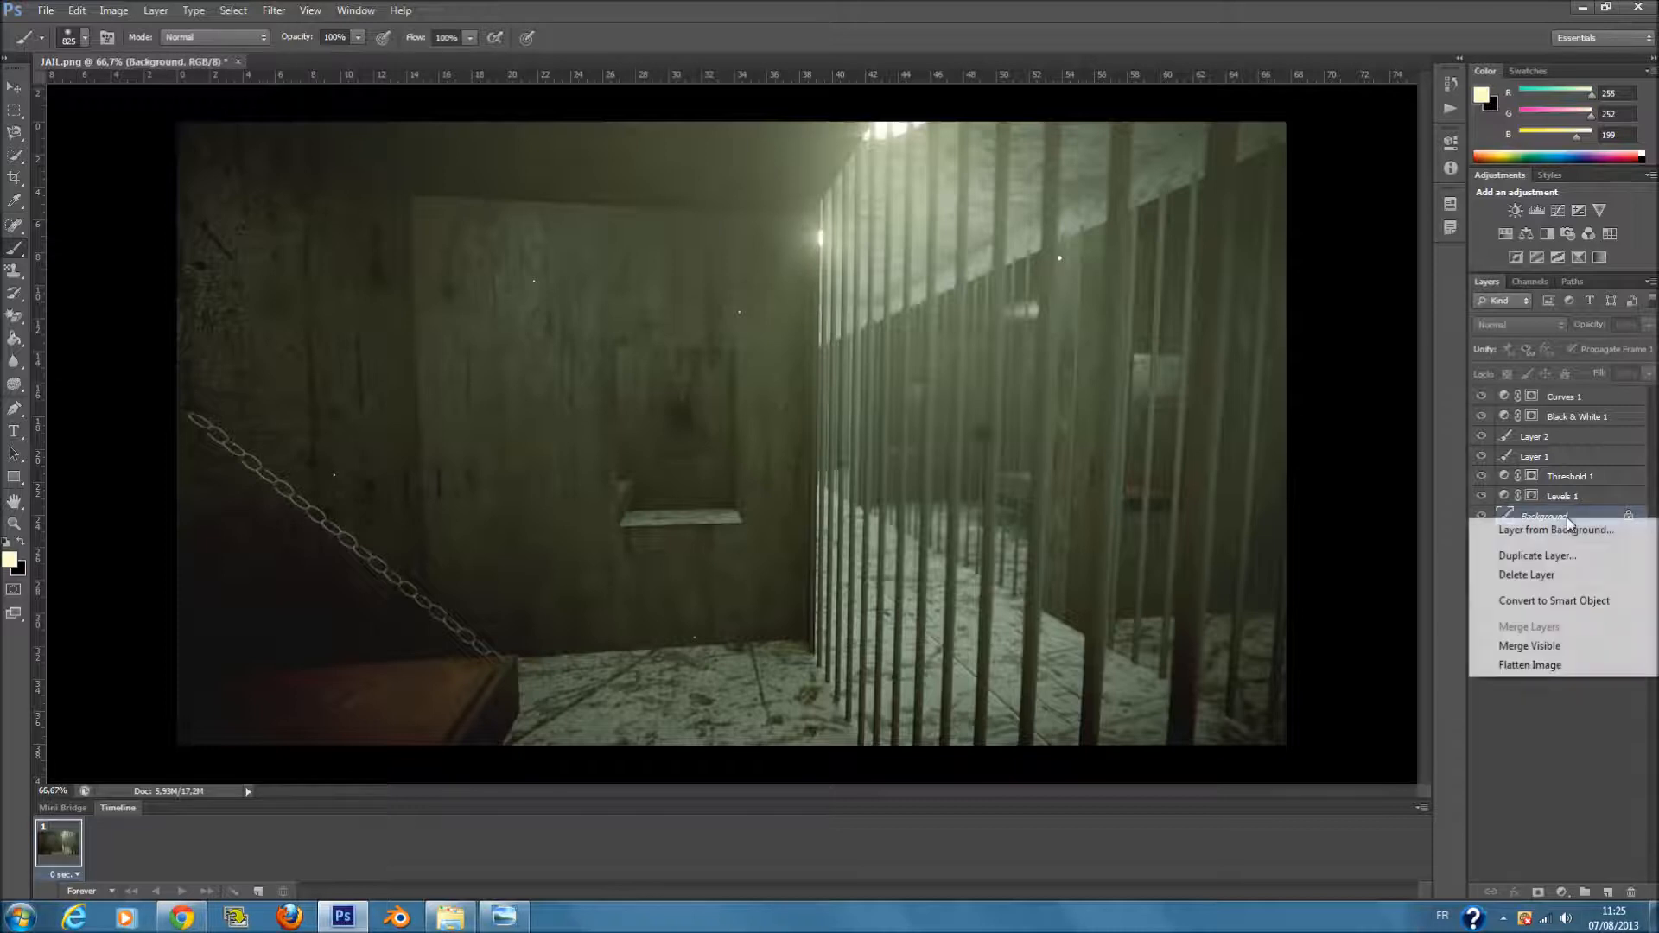
{"action": "left_click", "coordinate": [1538, 556]}
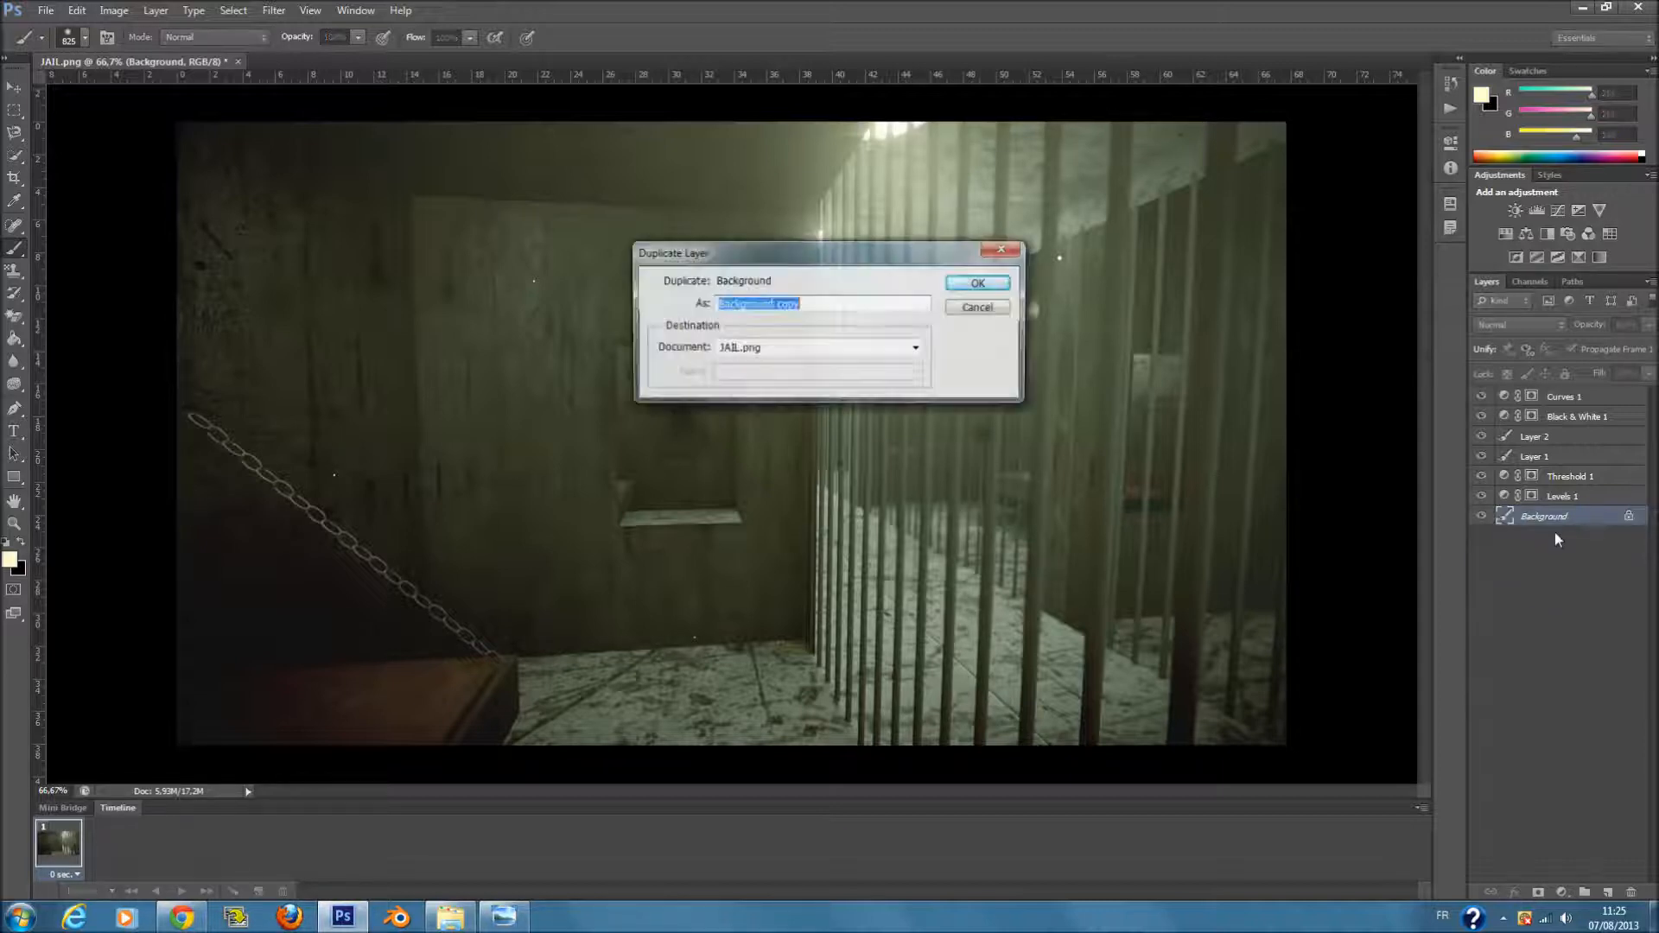
{"action": "left_click", "coordinate": [984, 285]}
{"action": "left_click_drag", "start_coordinate": [1587, 526], "coordinate": [1567, 399]}
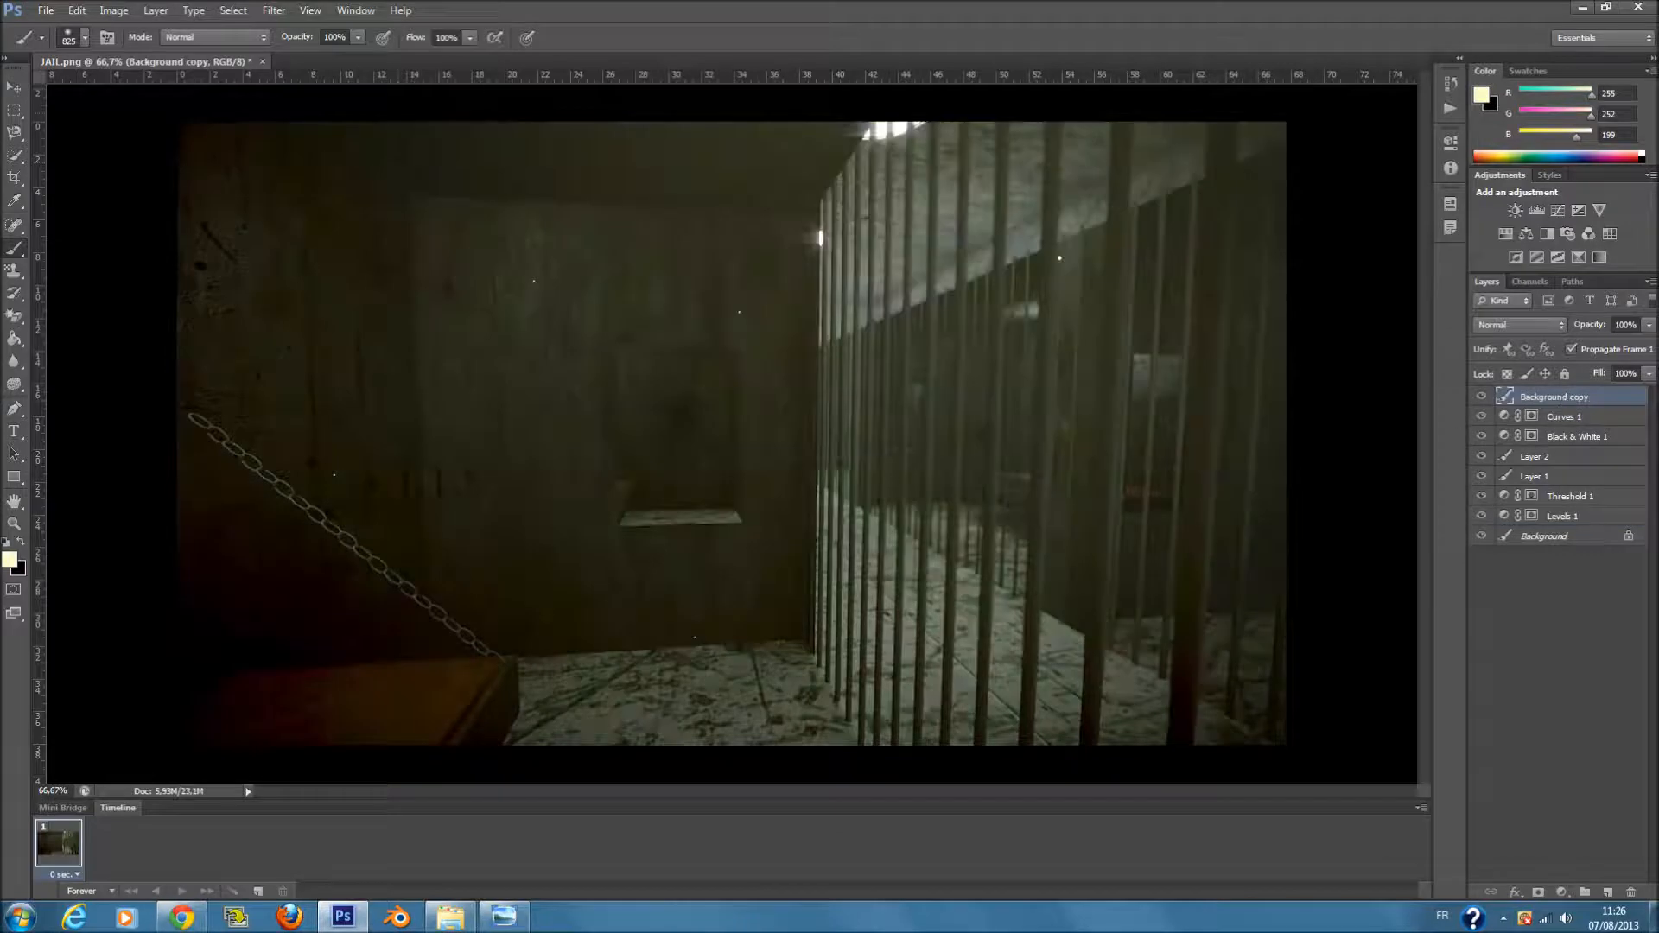
- Start a Lens Flare on Background copy with 163% brightness and its center near the ceiling light above the bars
{"action": "left_click", "coordinate": [309, 11]}
{"action": "mouse_move", "coordinate": [273, 11]}
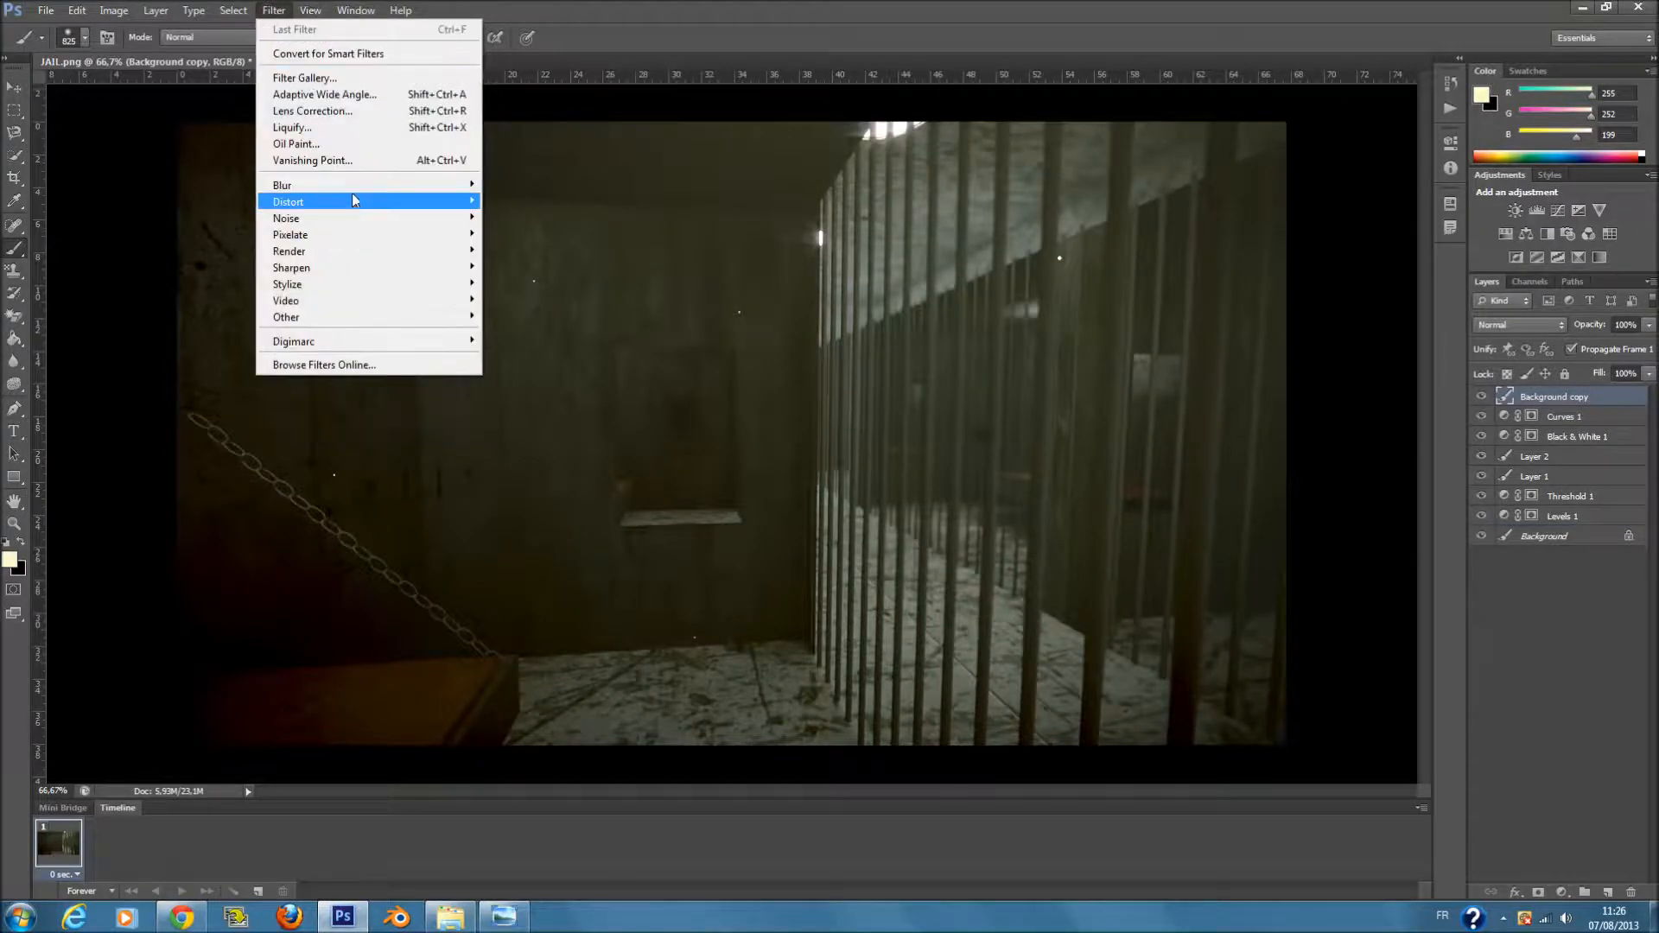
{"action": "mouse_move", "coordinate": [367, 261]}
{"action": "mouse_move", "coordinate": [437, 255]}
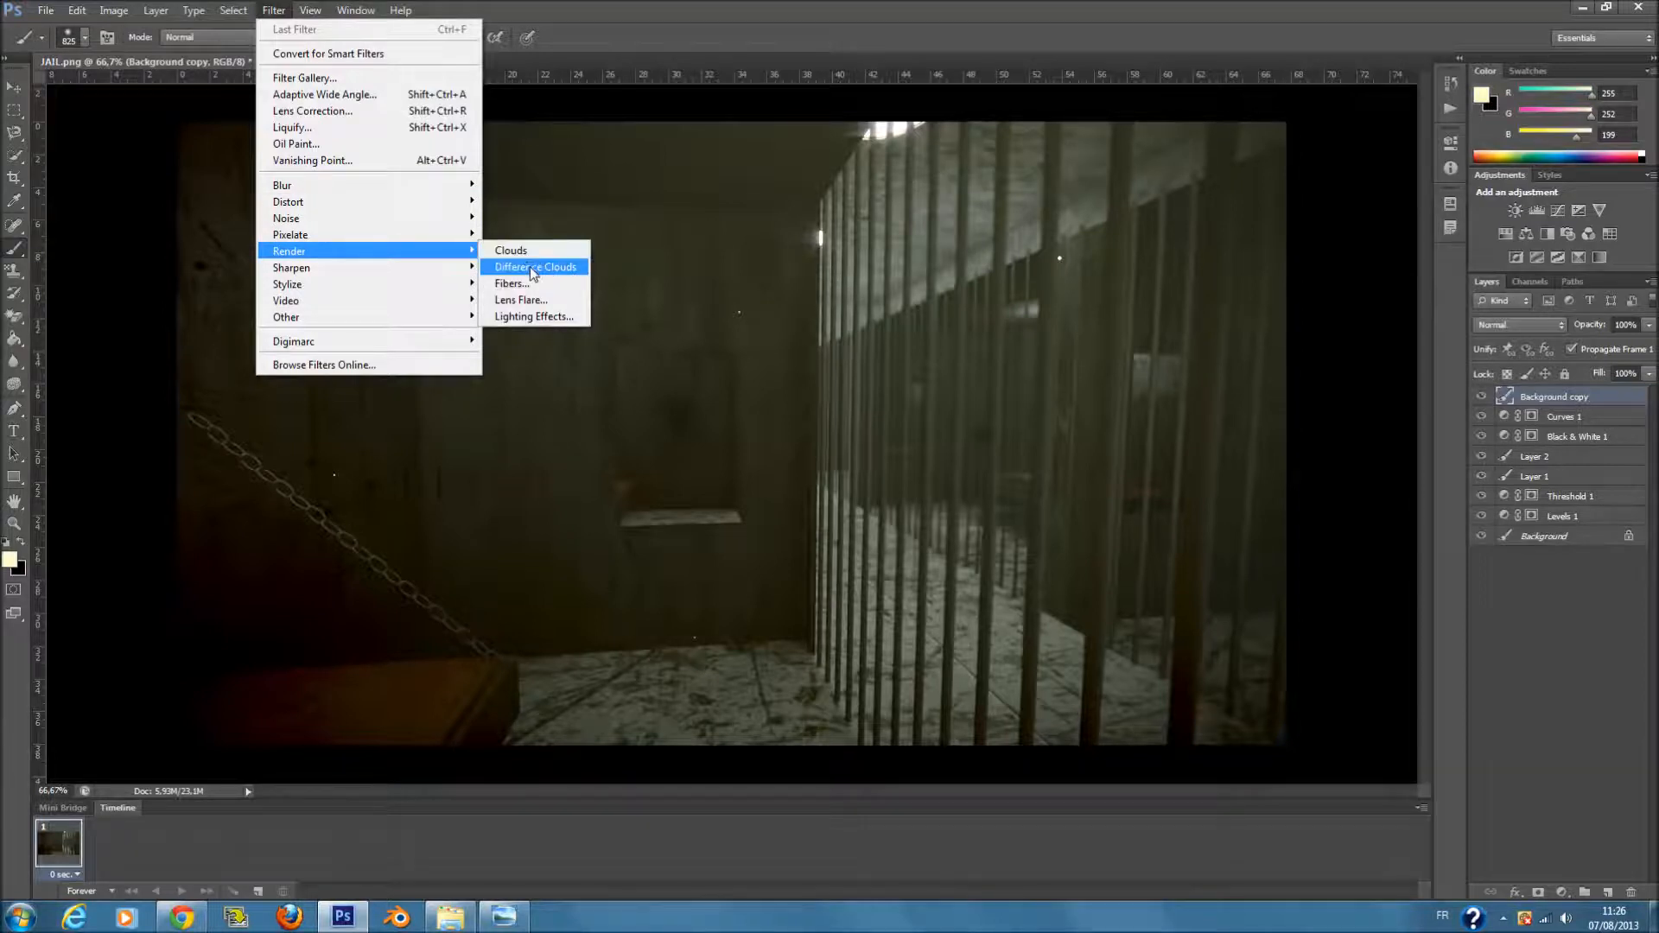
{"action": "left_click", "coordinate": [538, 299]}
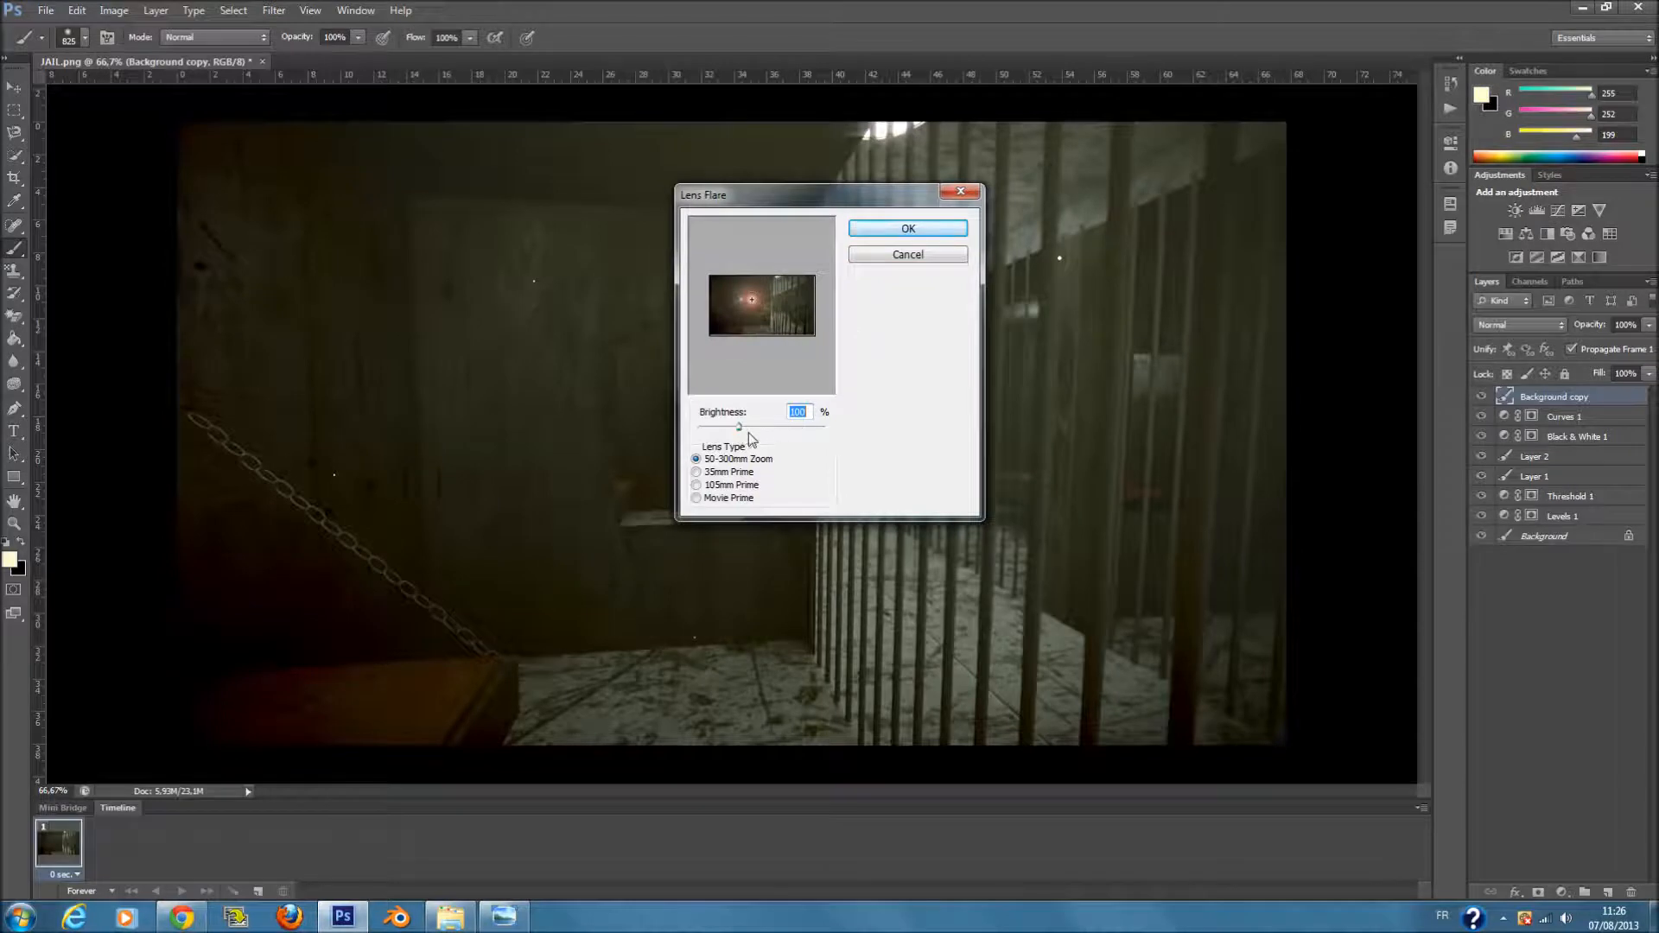
{"action": "left_click_drag", "start_coordinate": [739, 434], "coordinate": [769, 433]}
{"action": "left_click_drag", "start_coordinate": [754, 297], "coordinate": [782, 284]}
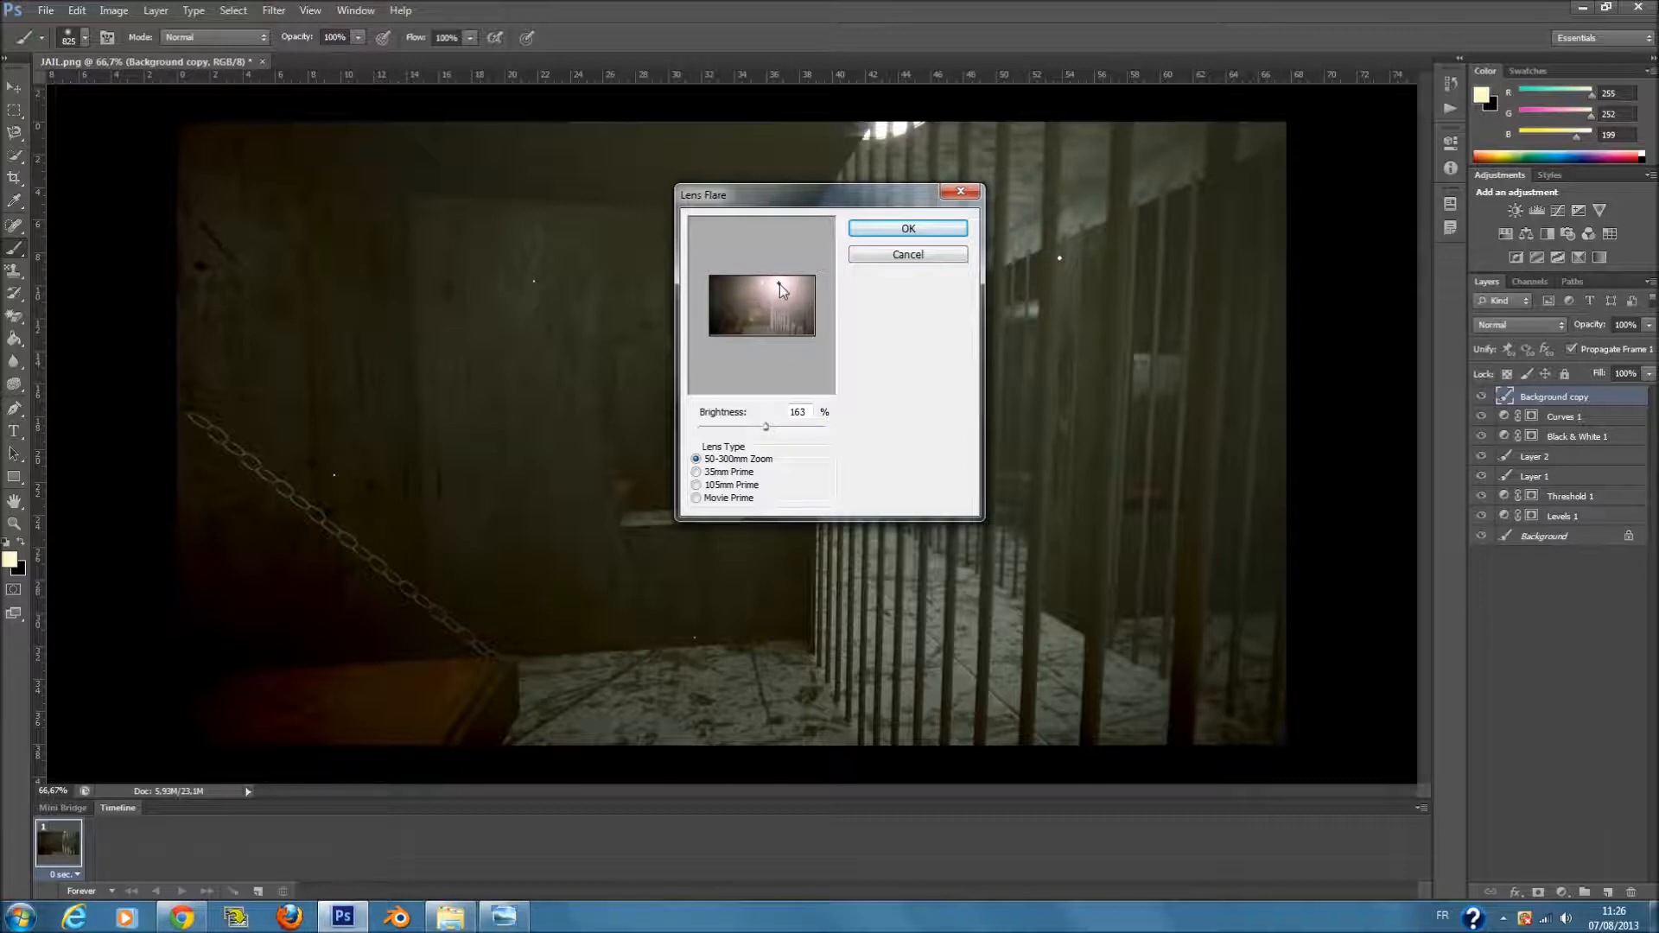
- Try the 105mm Prime and 50-300mm Zoom lens types at different brightness levels, and apply a bright 35mm Prime flare
{"action": "left_click", "coordinate": [698, 472]}
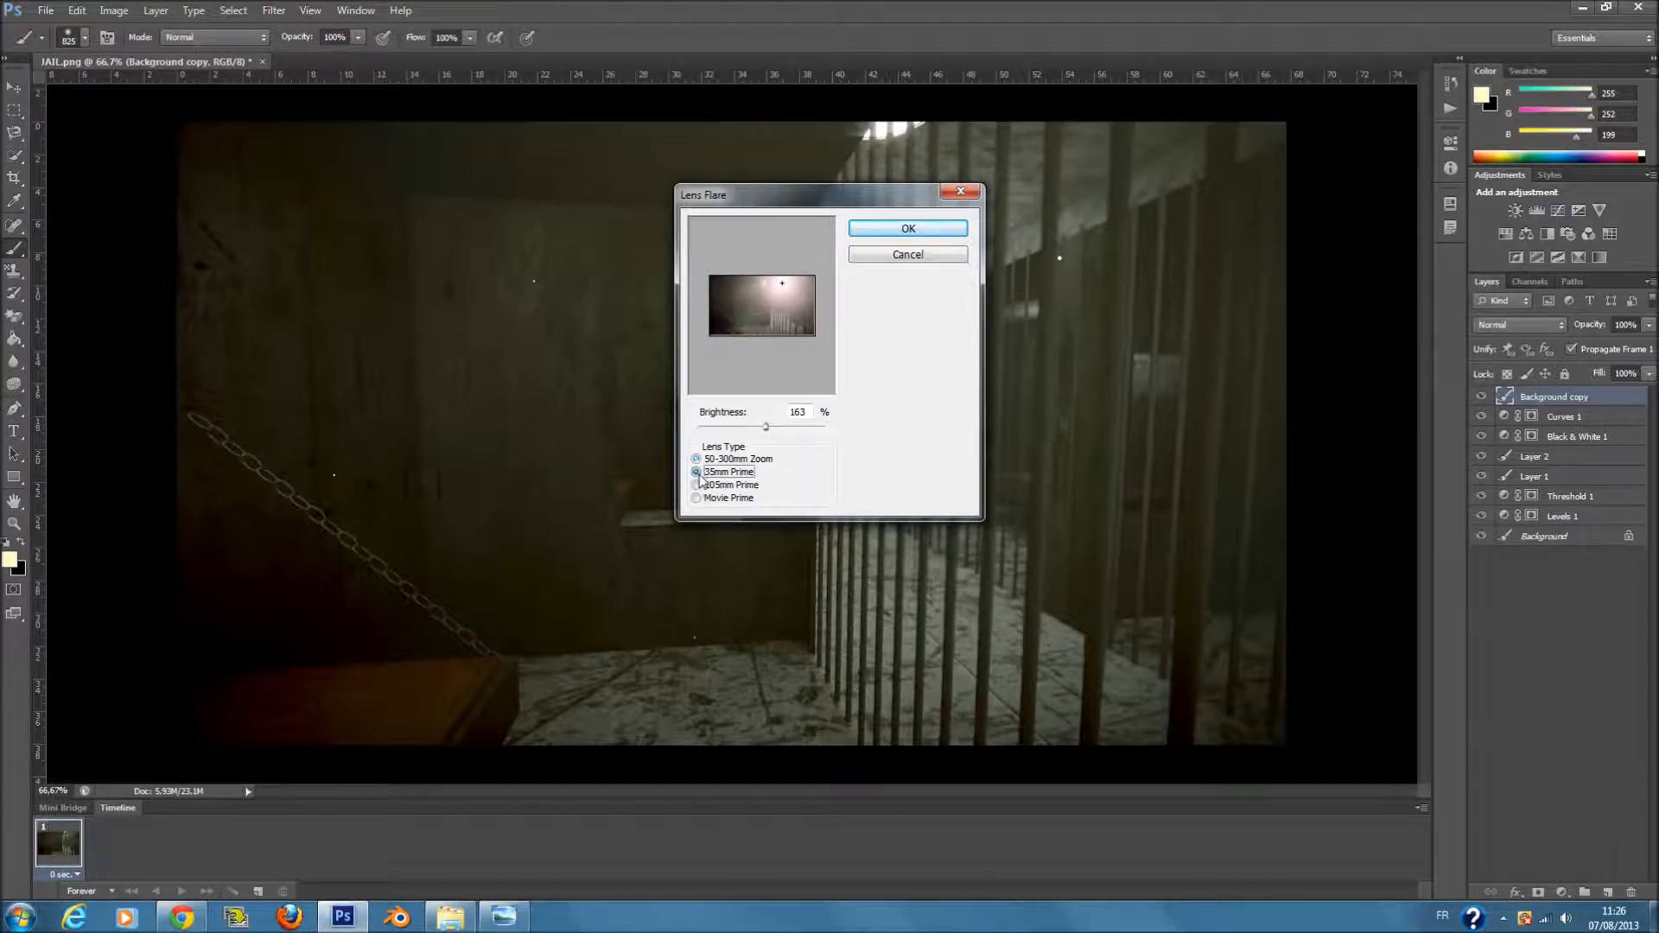
{"action": "left_click", "coordinate": [698, 485]}
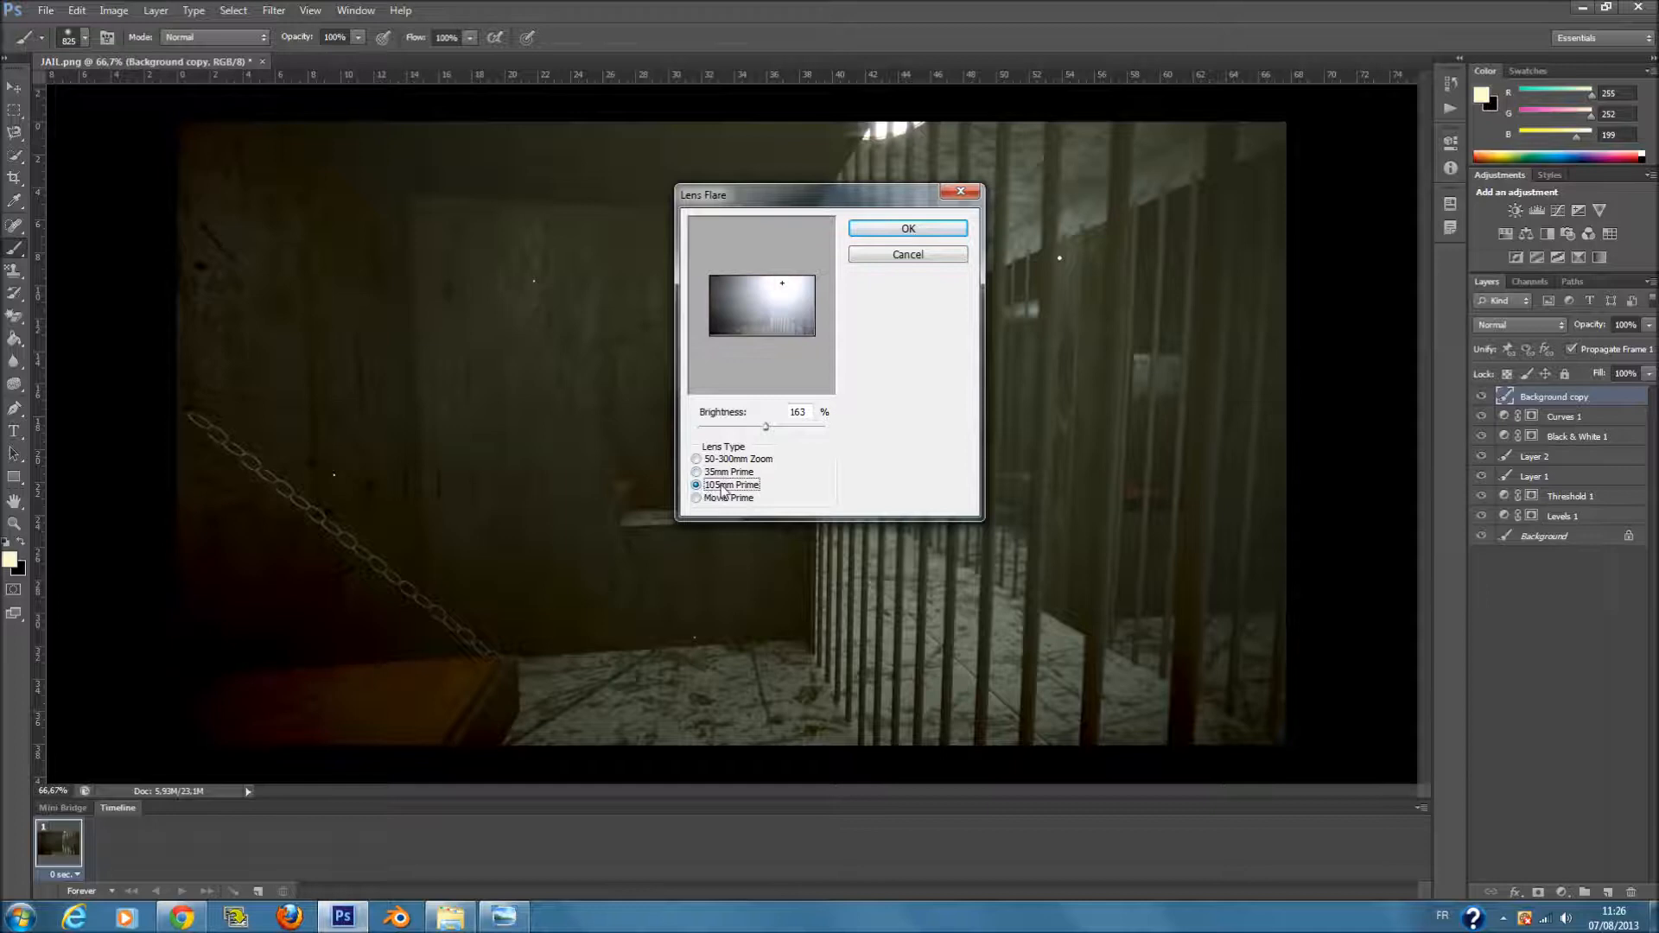
{"action": "left_click_drag", "start_coordinate": [766, 427], "coordinate": [745, 429]}
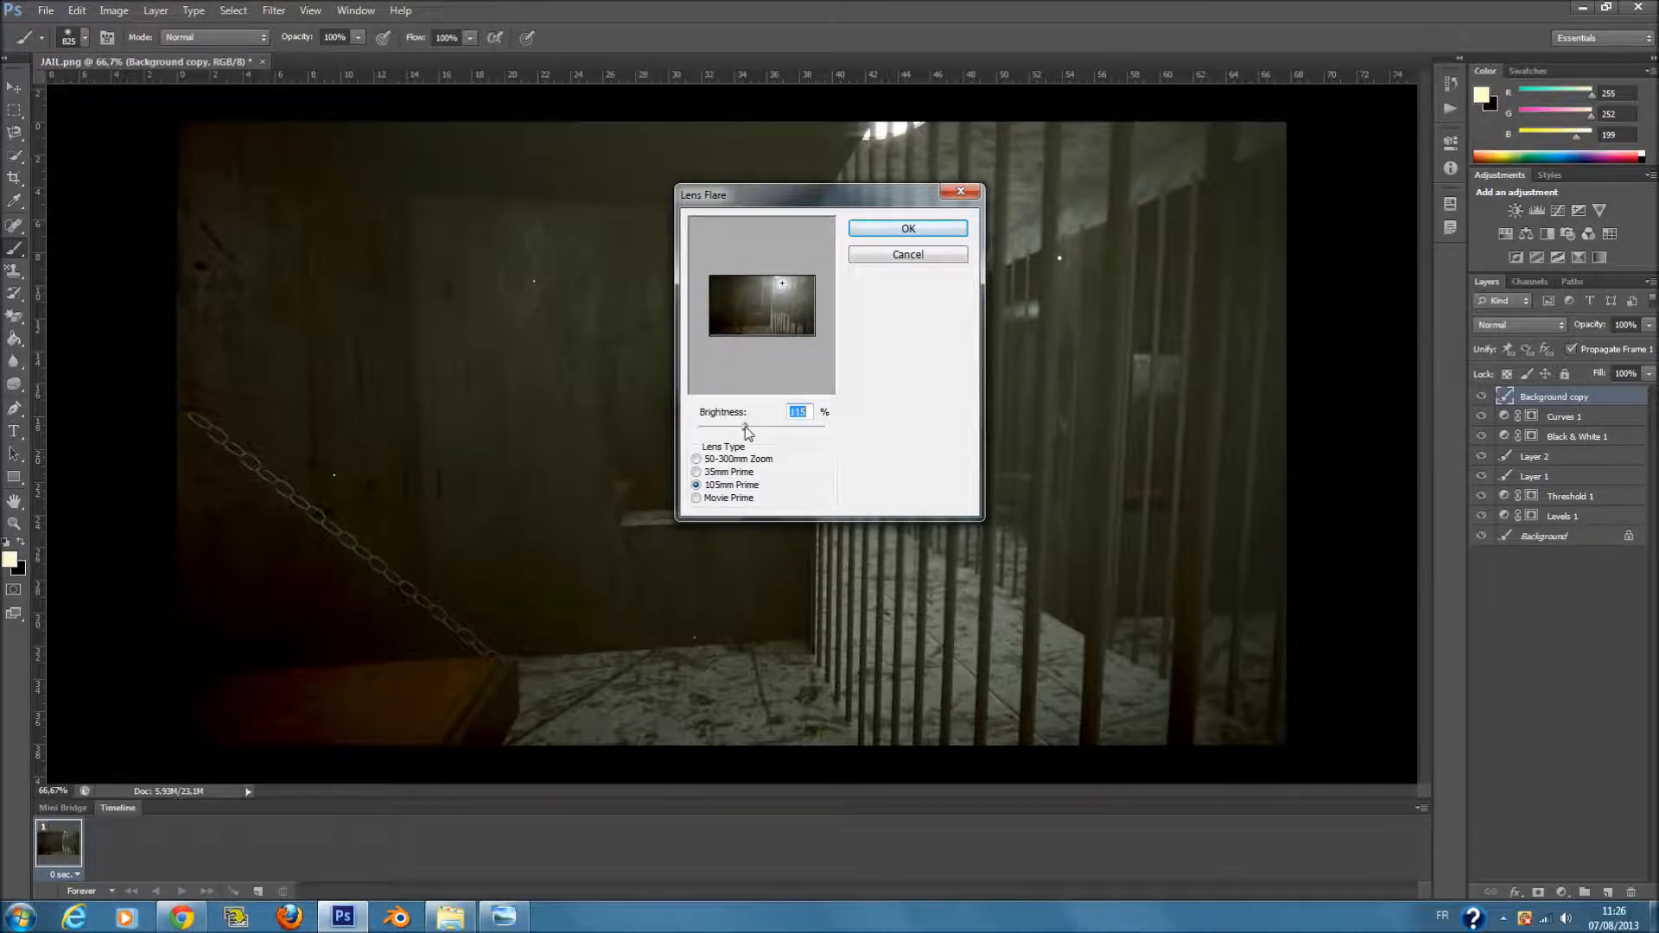
{"action": "left_click", "coordinate": [698, 472]}
{"action": "left_click", "coordinate": [697, 460]}
{"action": "left_click", "coordinate": [699, 472]}
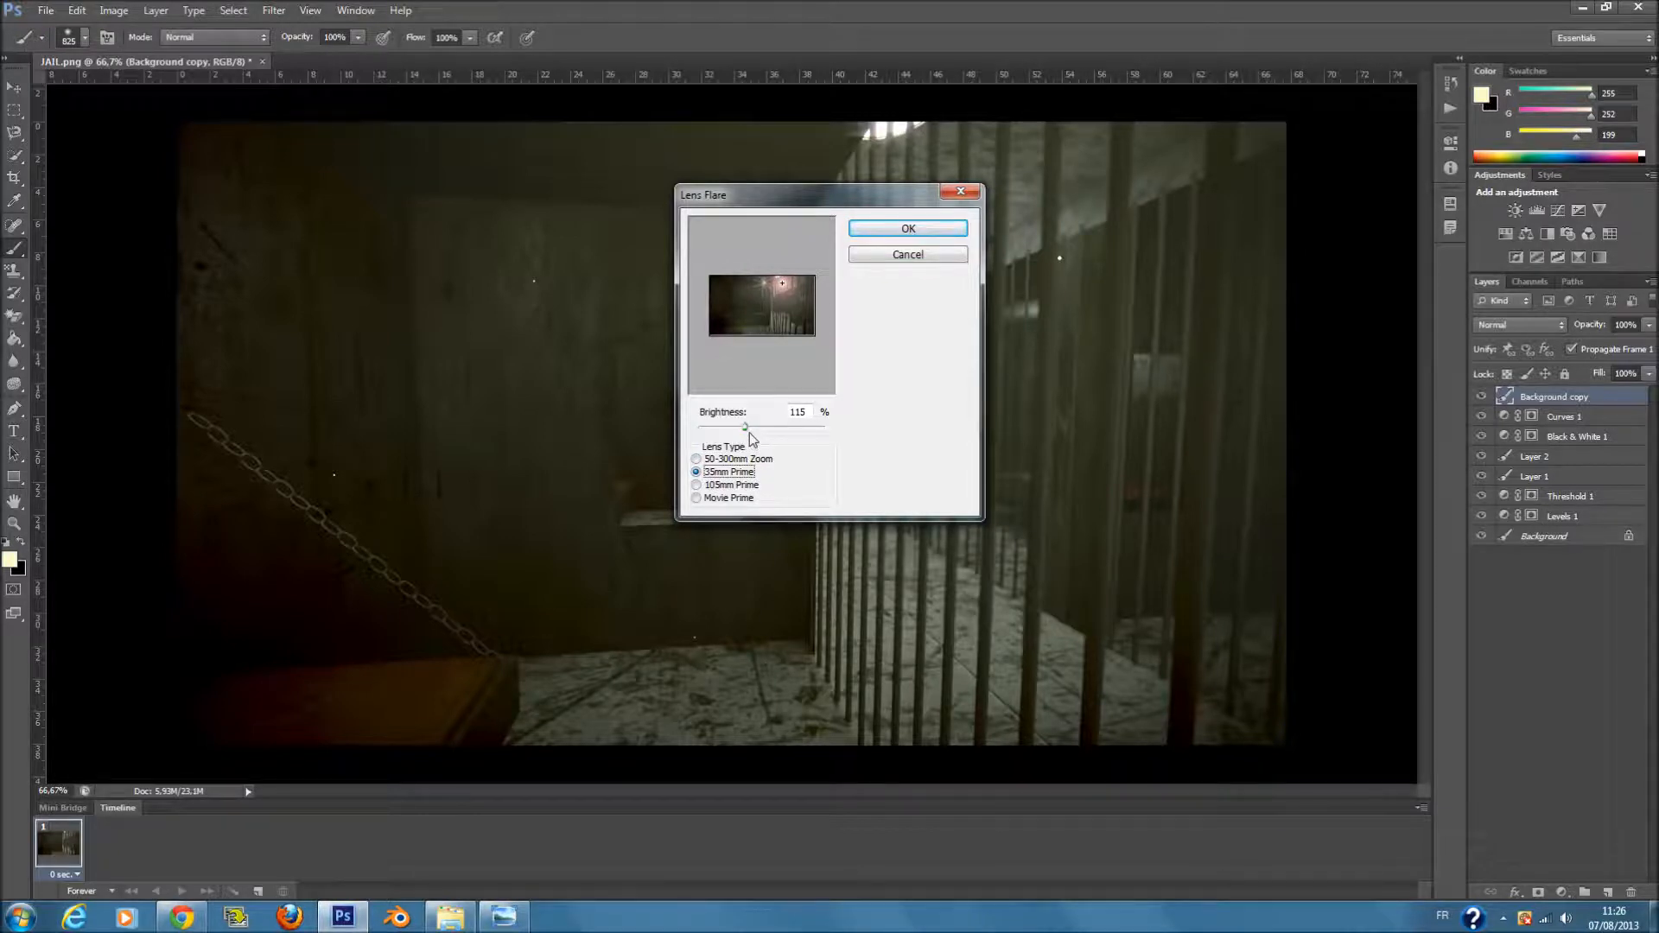
{"action": "left_click_drag", "start_coordinate": [745, 429], "coordinate": [770, 430]}
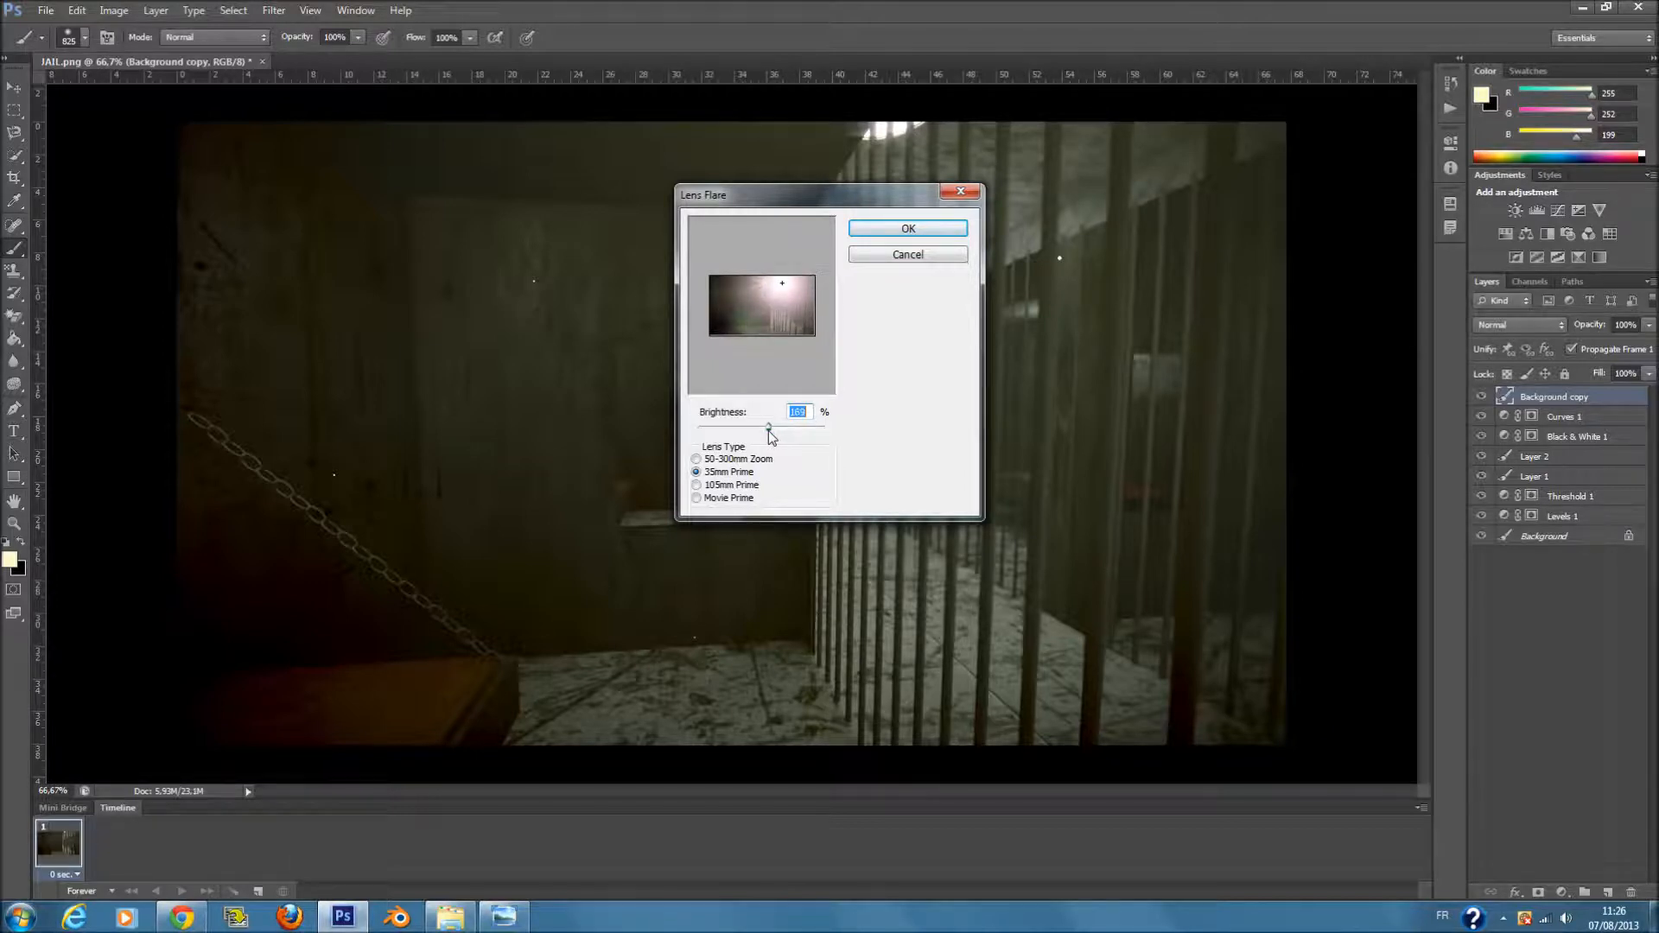
{"action": "left_click", "coordinate": [965, 235]}
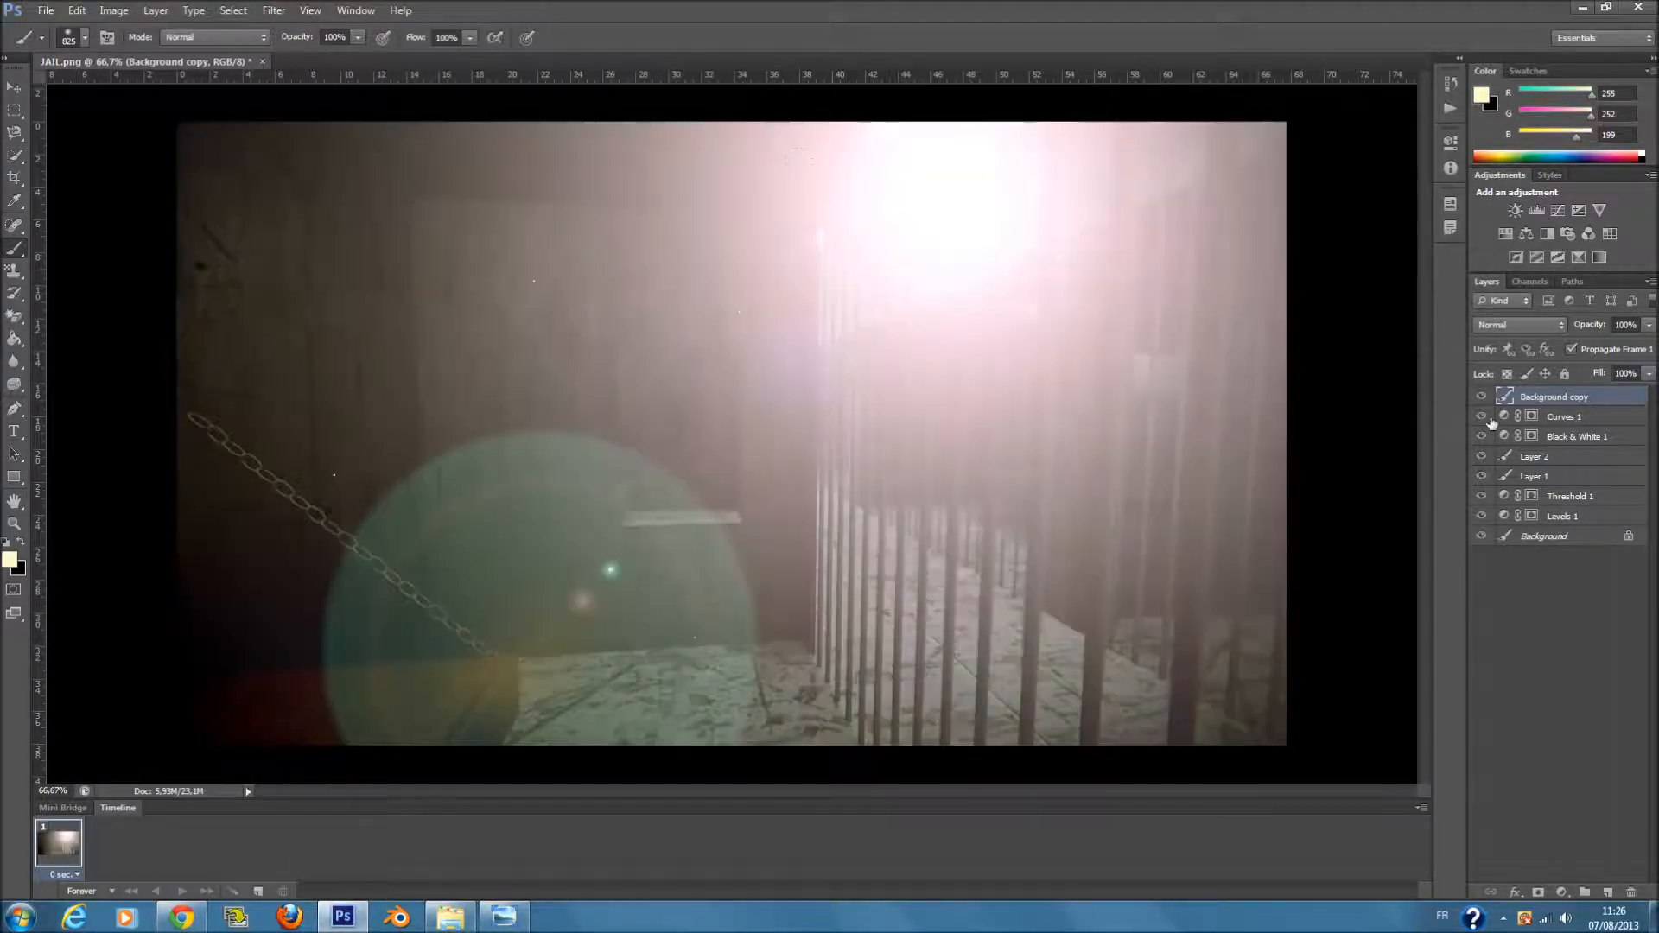
- Reduce the fill of the Background copy layer to 21% and deselect the layer
{"action": "left_click", "coordinate": [1649, 374]}
{"action": "left_click", "coordinate": [1588, 396]}
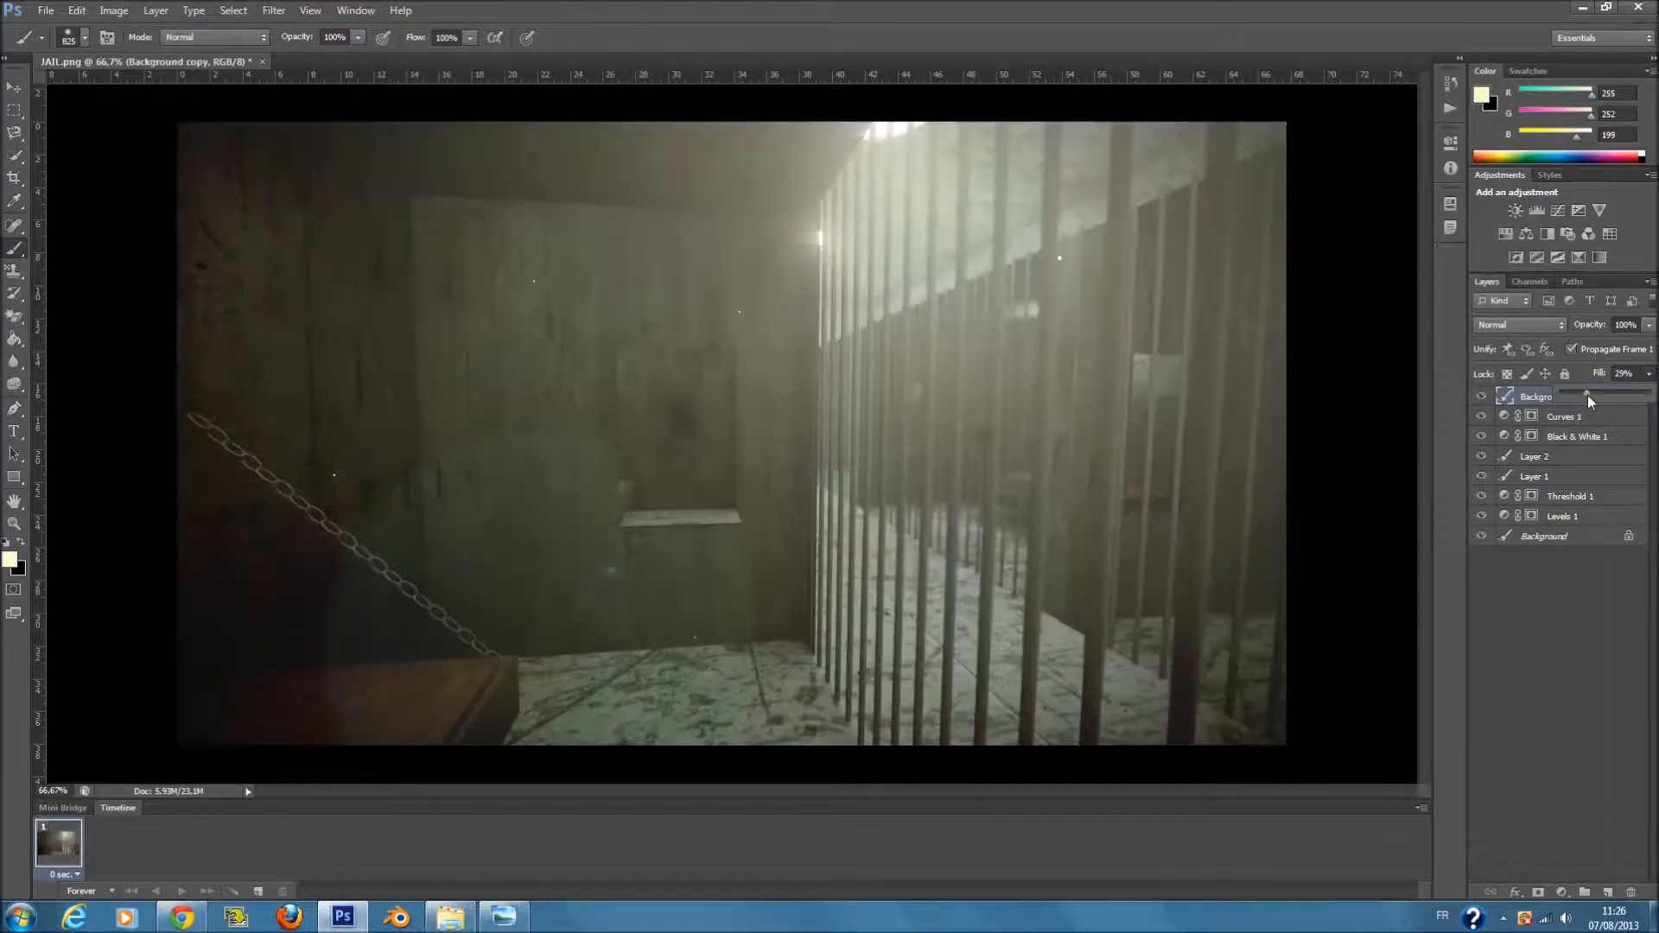
{"action": "left_click_drag", "start_coordinate": [1575, 395], "coordinate": [1579, 391]}
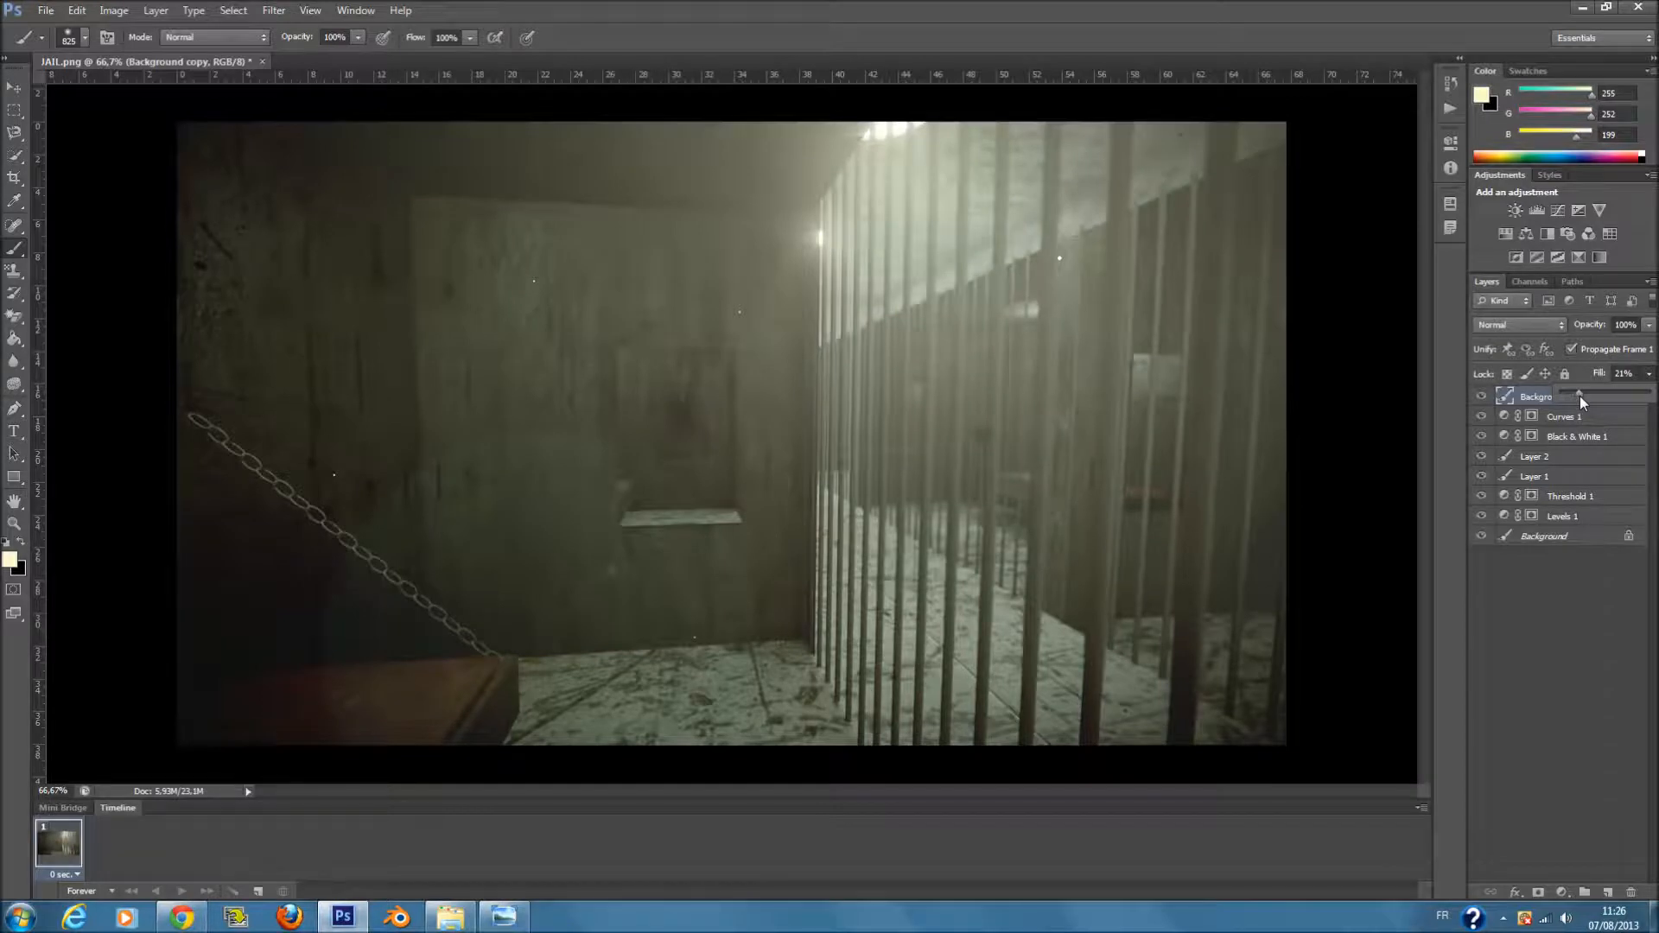
{"action": "left_click", "coordinate": [1554, 710]}
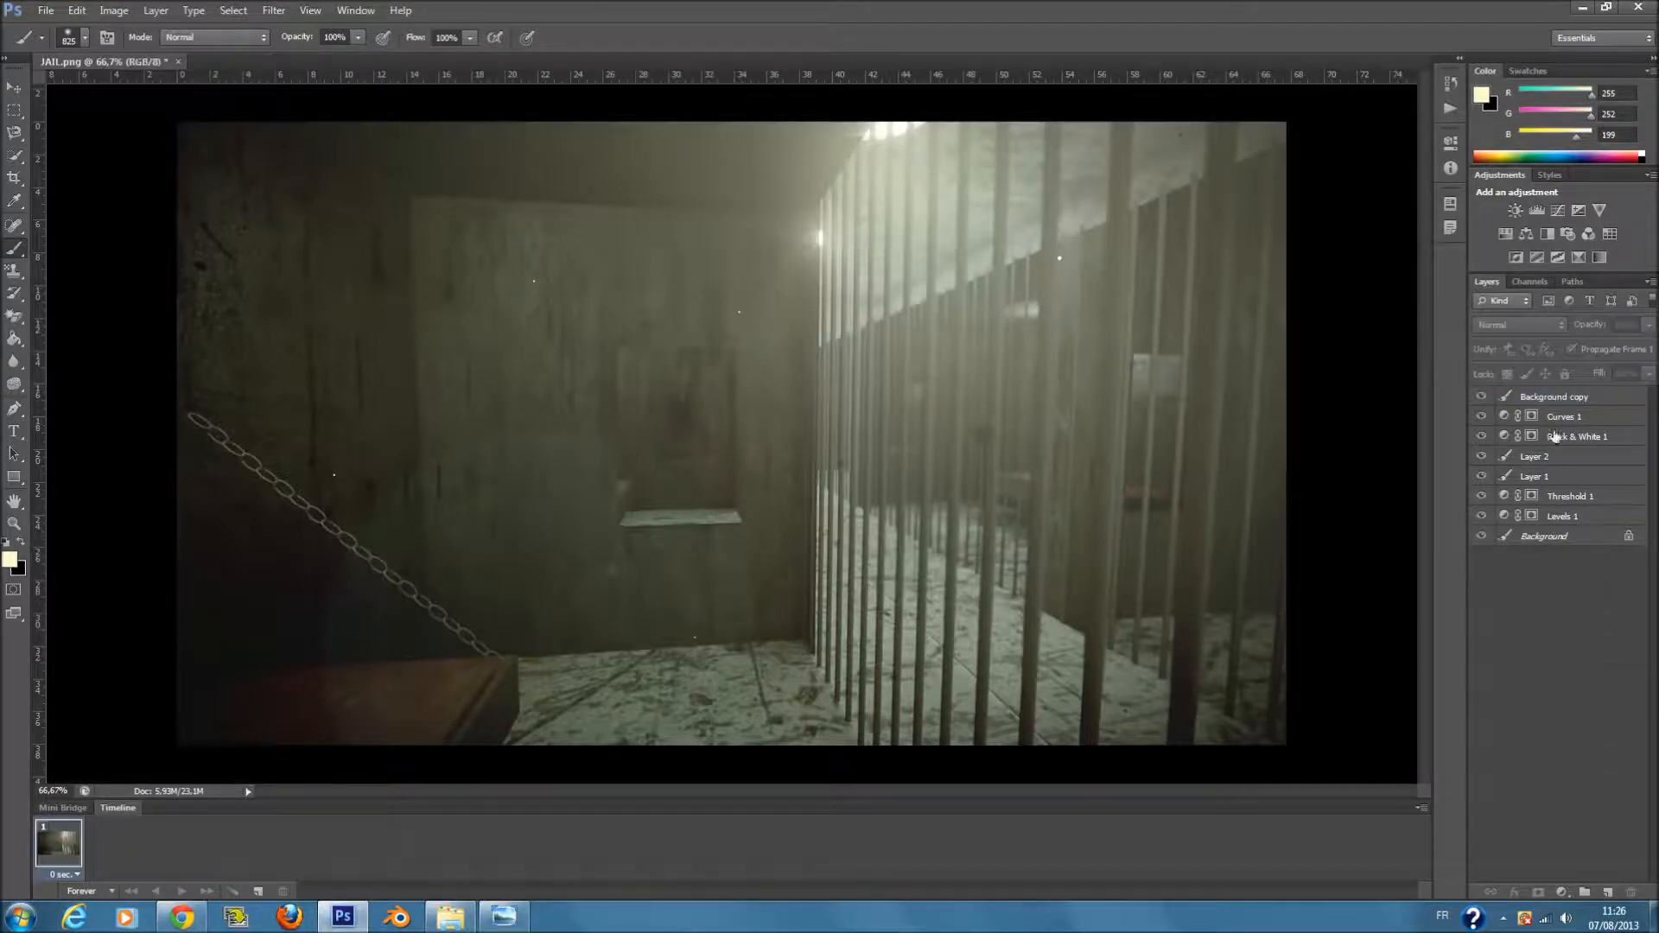
- Toggle the visibility of Background copy to compare the image with and without the flare, leaving the layer hidden
{"action": "left_click", "coordinate": [1481, 396]}
{"action": "left_click", "coordinate": [1481, 399]}
{"action": "left_click", "coordinate": [1481, 399]}
{"action": "left_click", "coordinate": [1482, 399]}
{"action": "left_click", "coordinate": [1482, 399]}
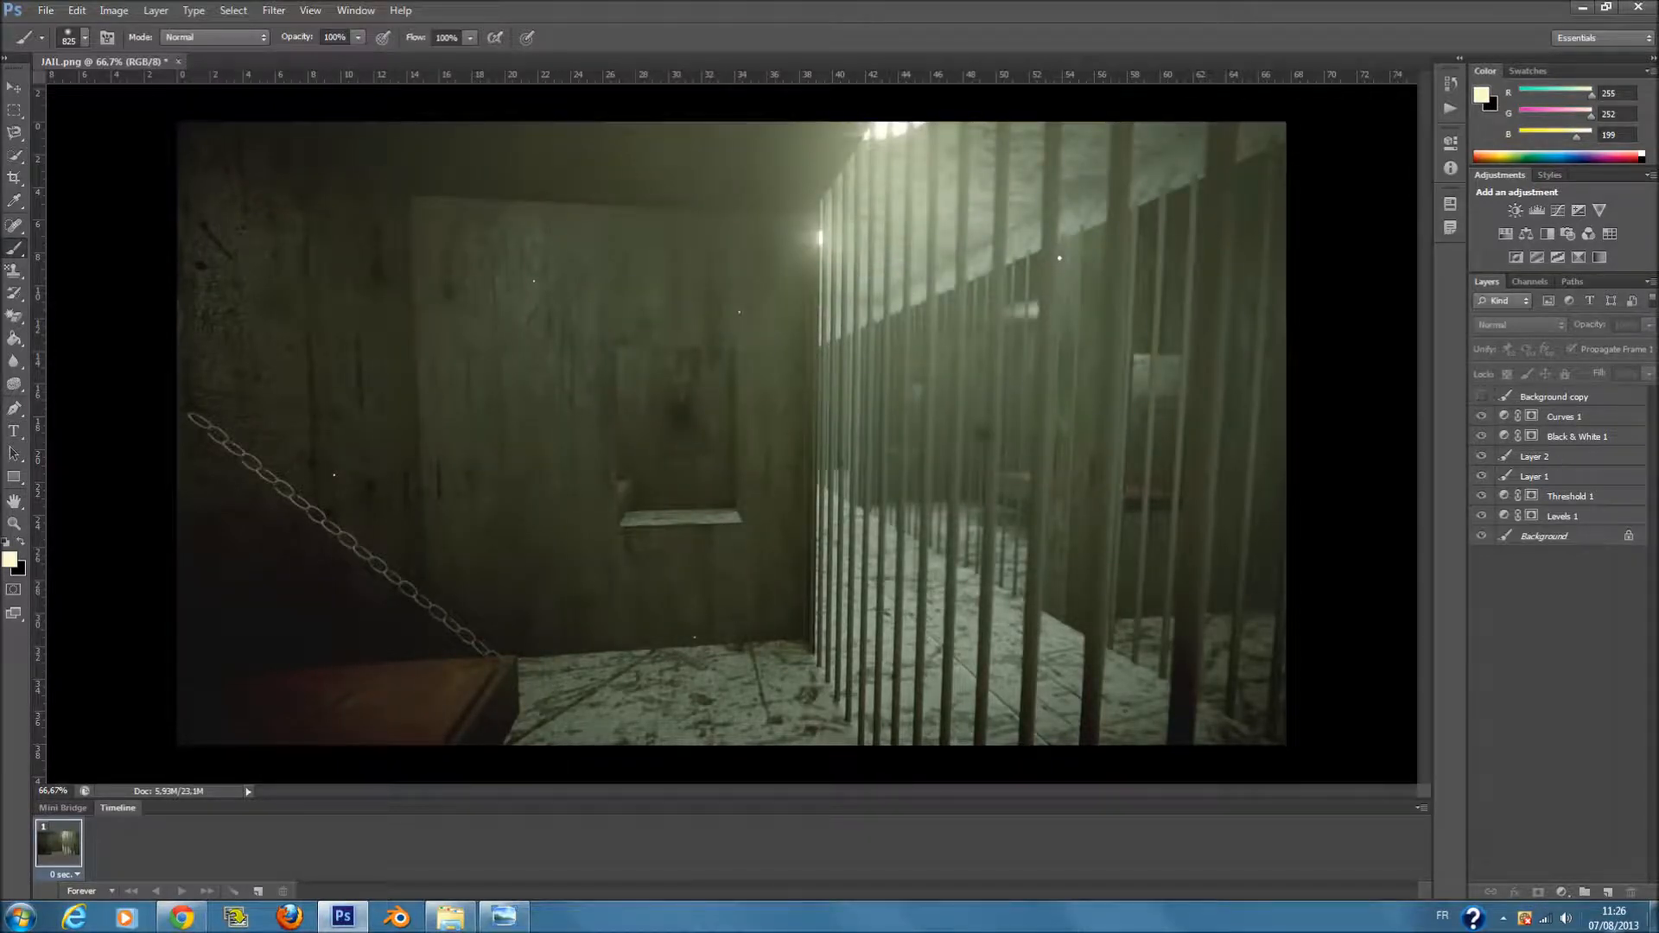
- Fill a new layer above Background copy with black using the Paint Bucket, and delete that layer
{"action": "left_click", "coordinate": [1608, 895]}
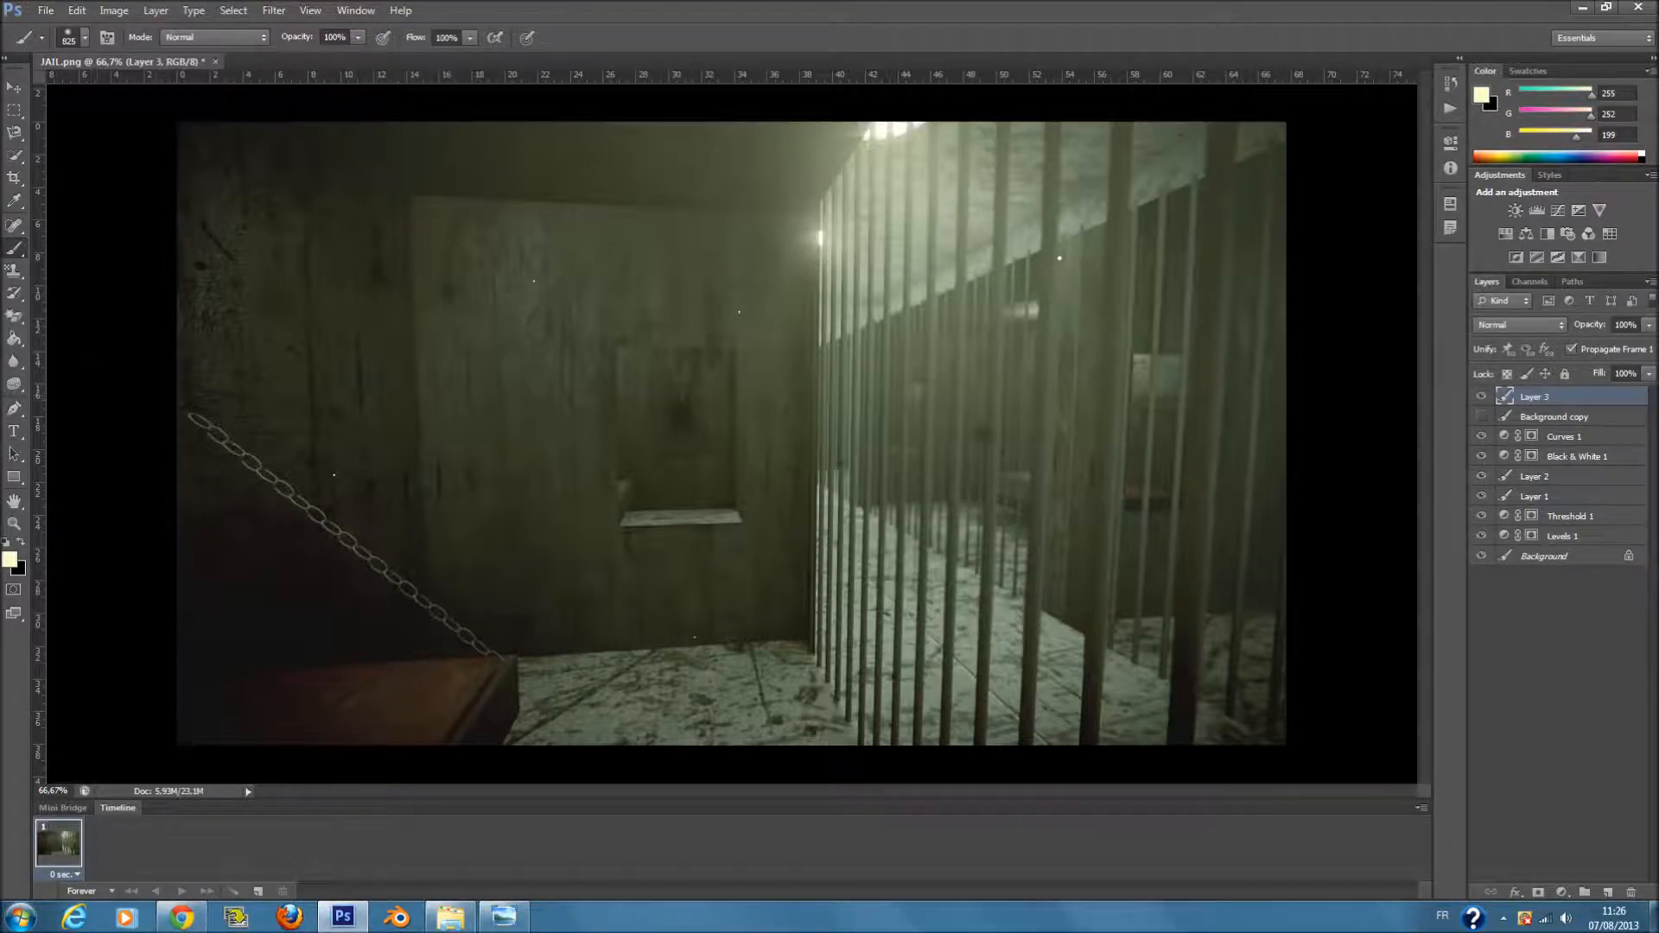
{"action": "key", "text": "g"}
{"action": "left_click", "coordinate": [20, 543]}
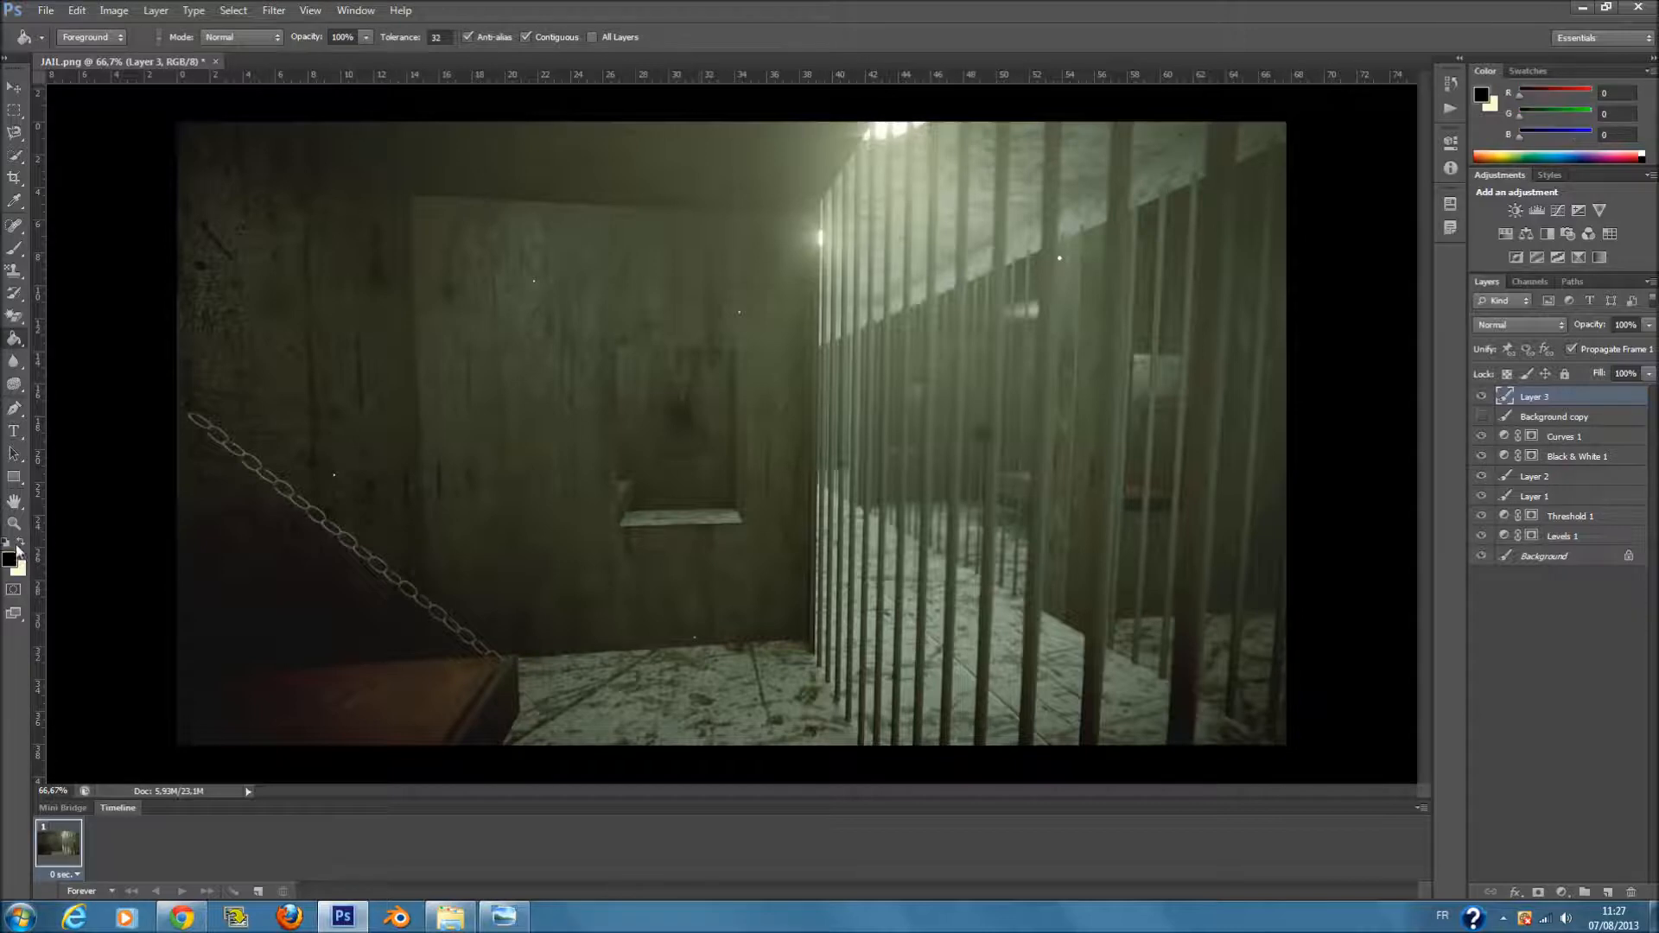
{"action": "left_click", "coordinate": [730, 507]}
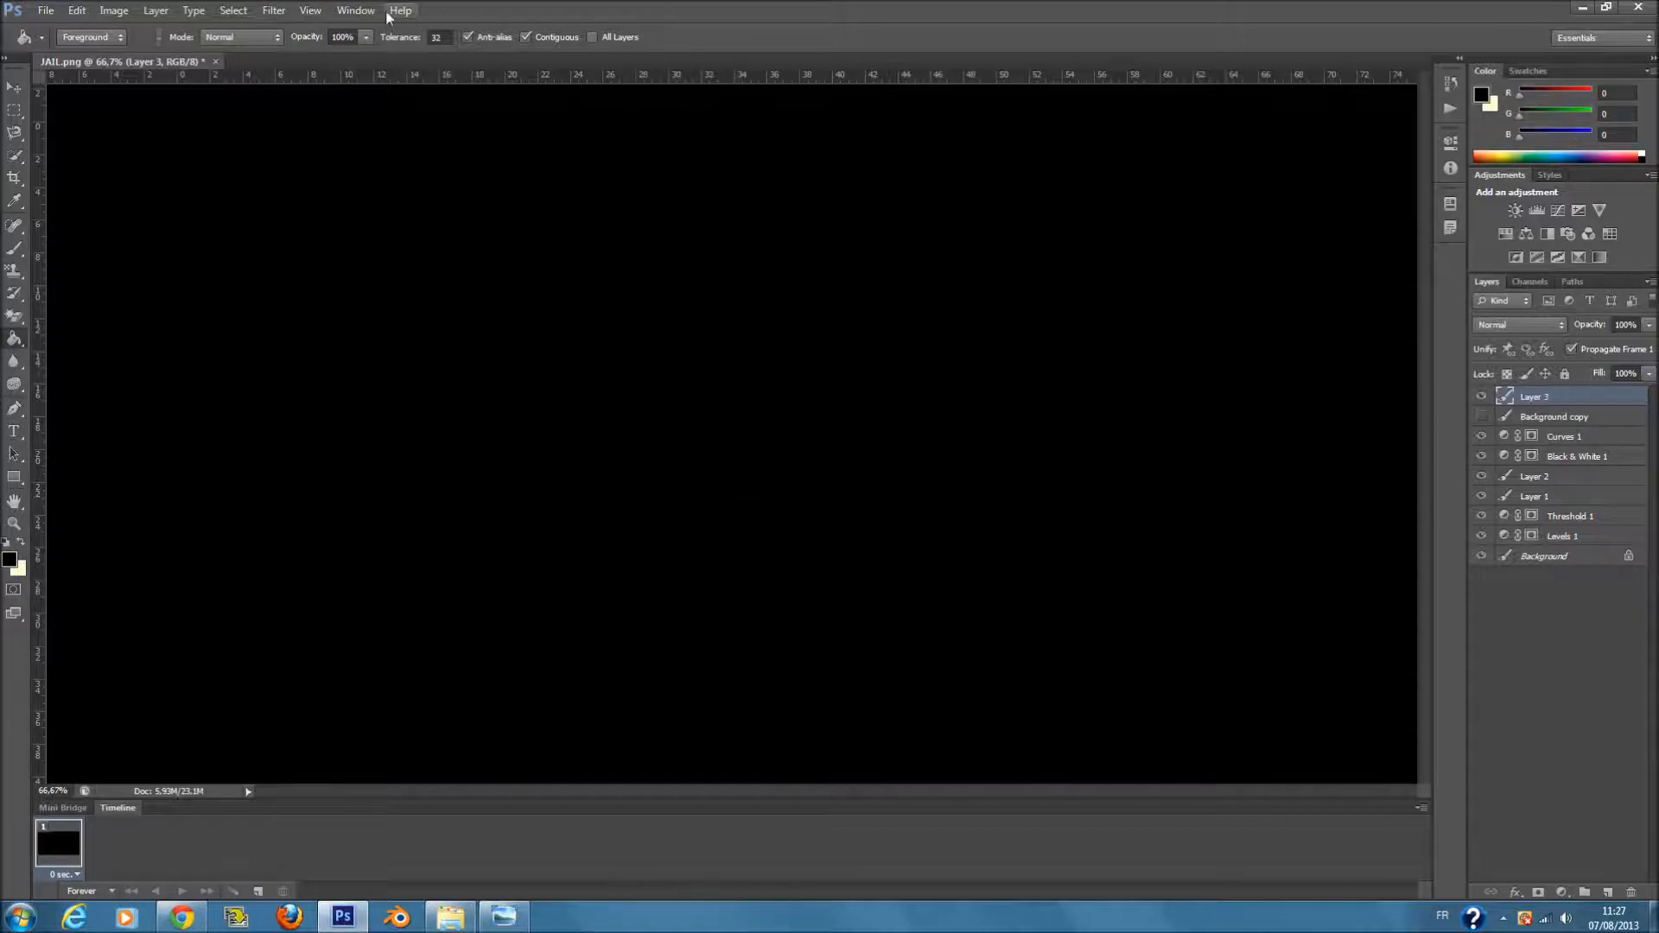
{"action": "left_click_drag", "start_coordinate": [1560, 406], "coordinate": [1633, 887]}
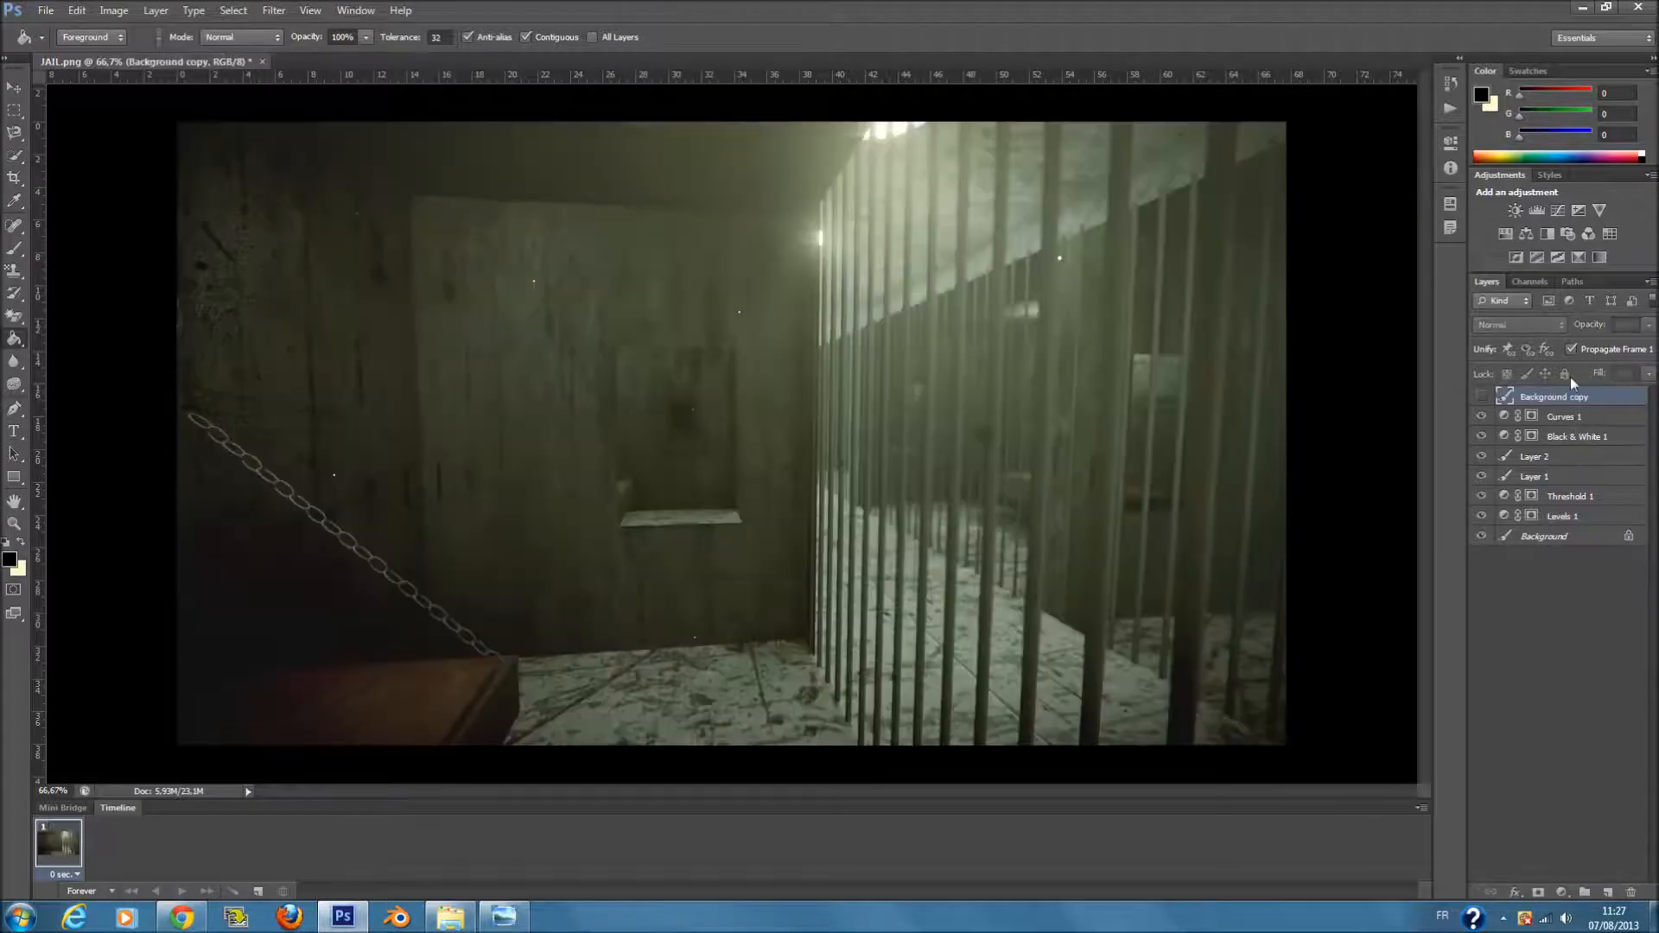
- Move Background copy directly above Background, make it visible and reduce its fill to 9%
{"action": "left_click_drag", "start_coordinate": [1539, 396], "coordinate": [1540, 517]}
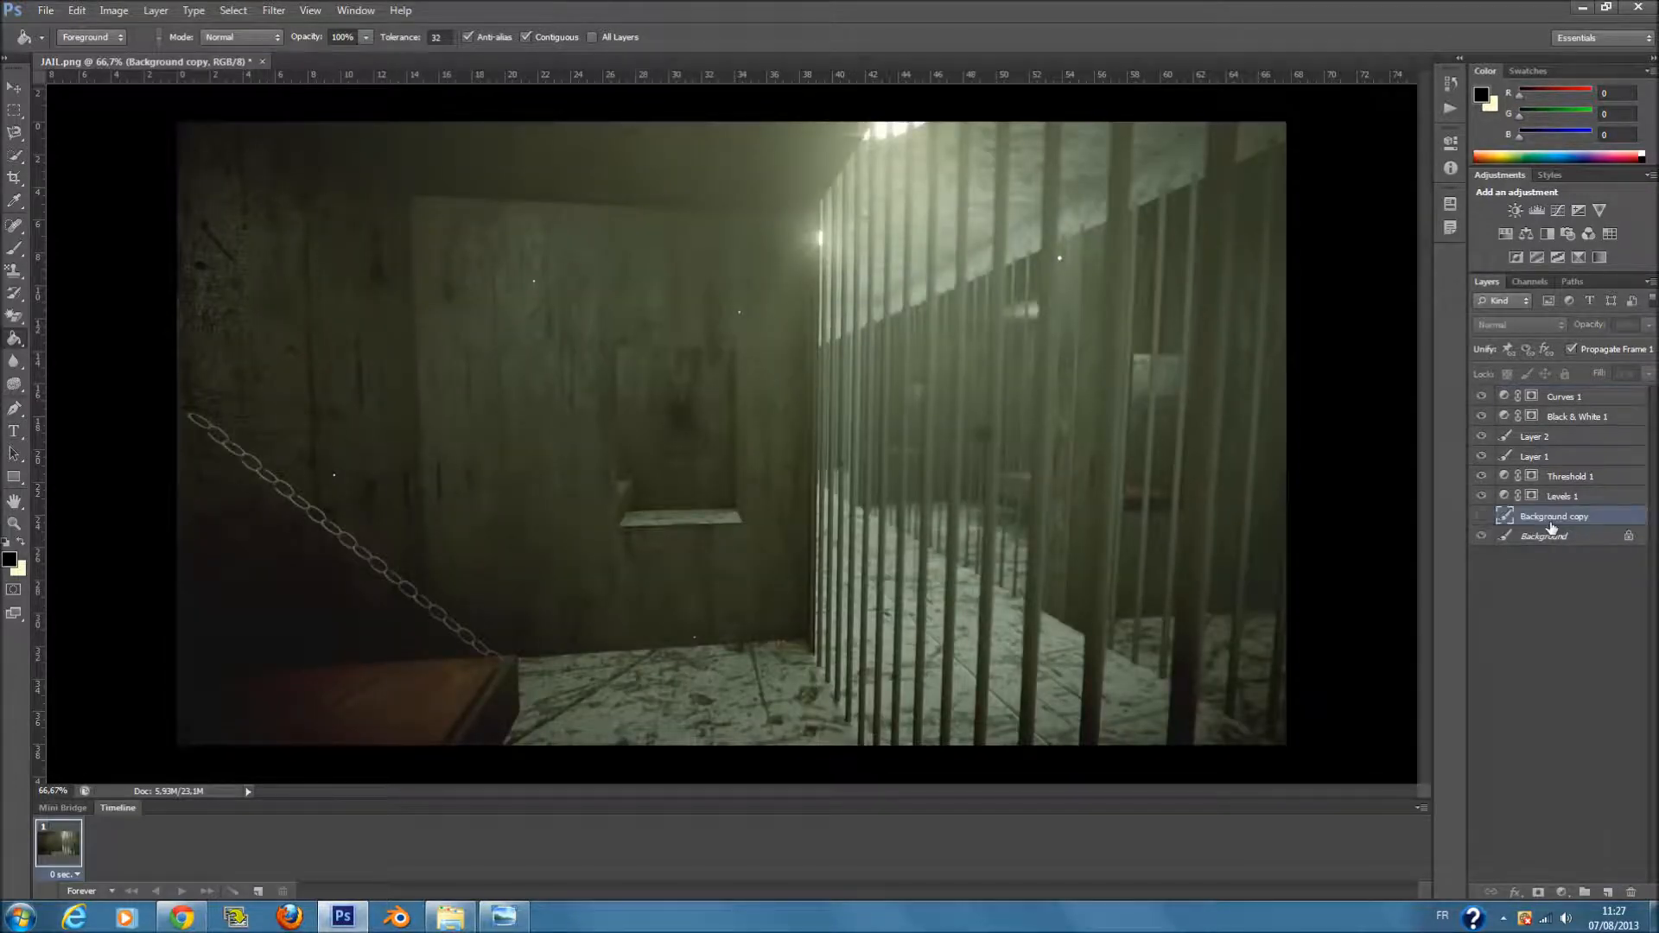
{"action": "left_click", "coordinate": [1482, 517]}
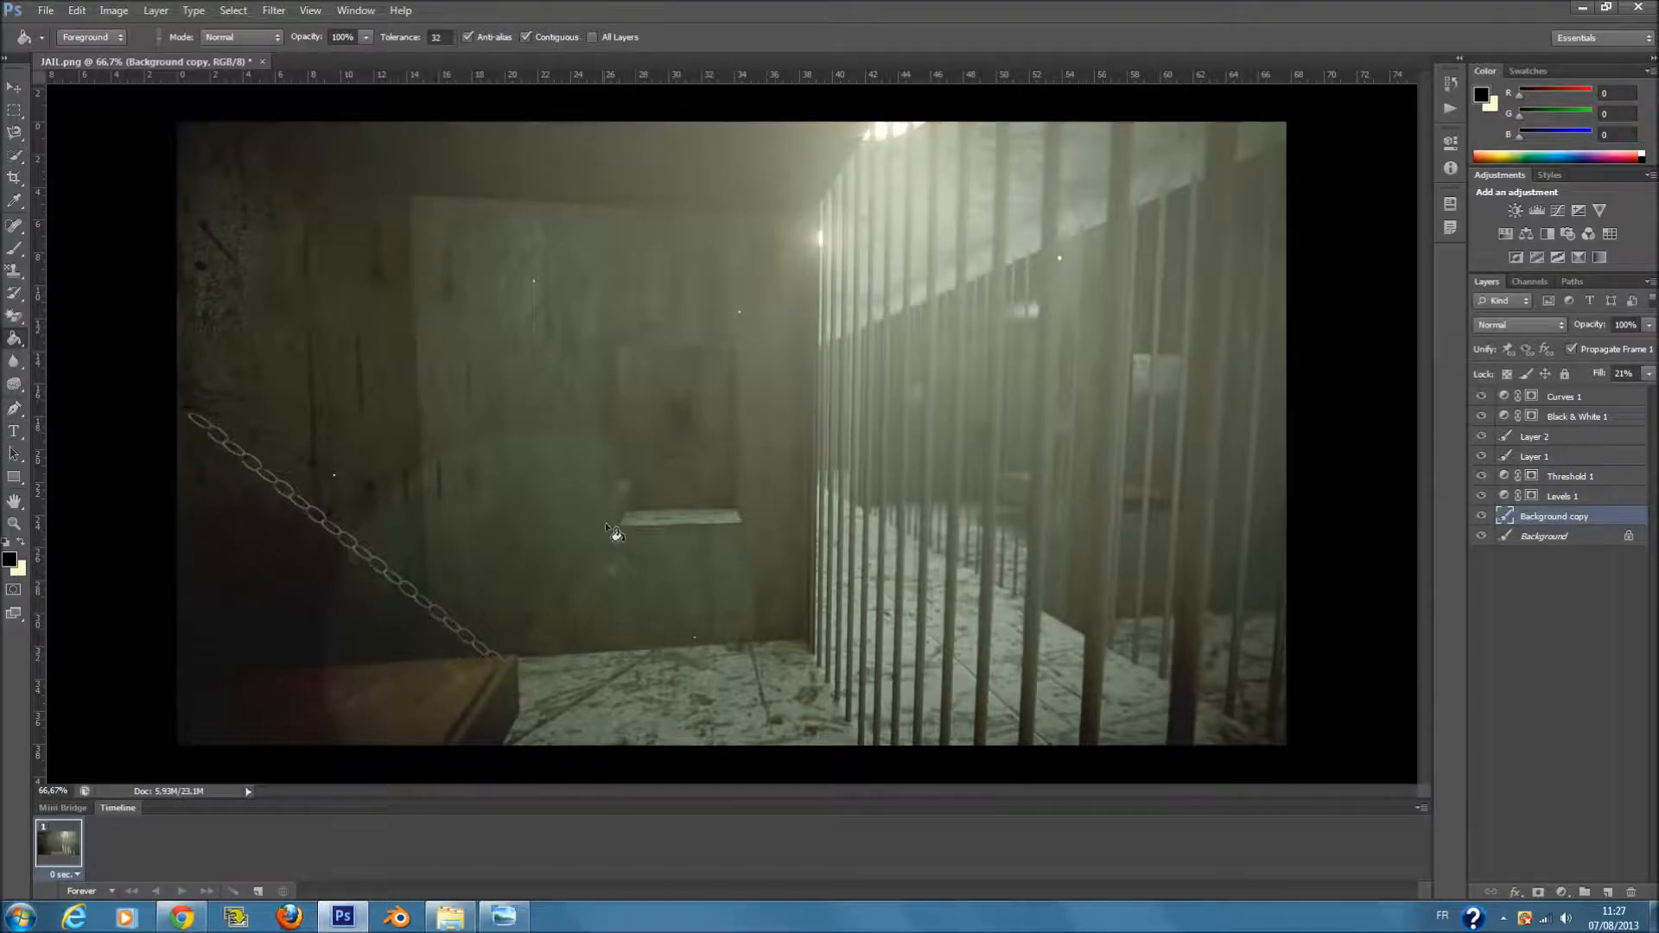
{"action": "left_click", "coordinate": [1648, 374]}
{"action": "left_click_drag", "start_coordinate": [1575, 396], "coordinate": [1571, 395]}
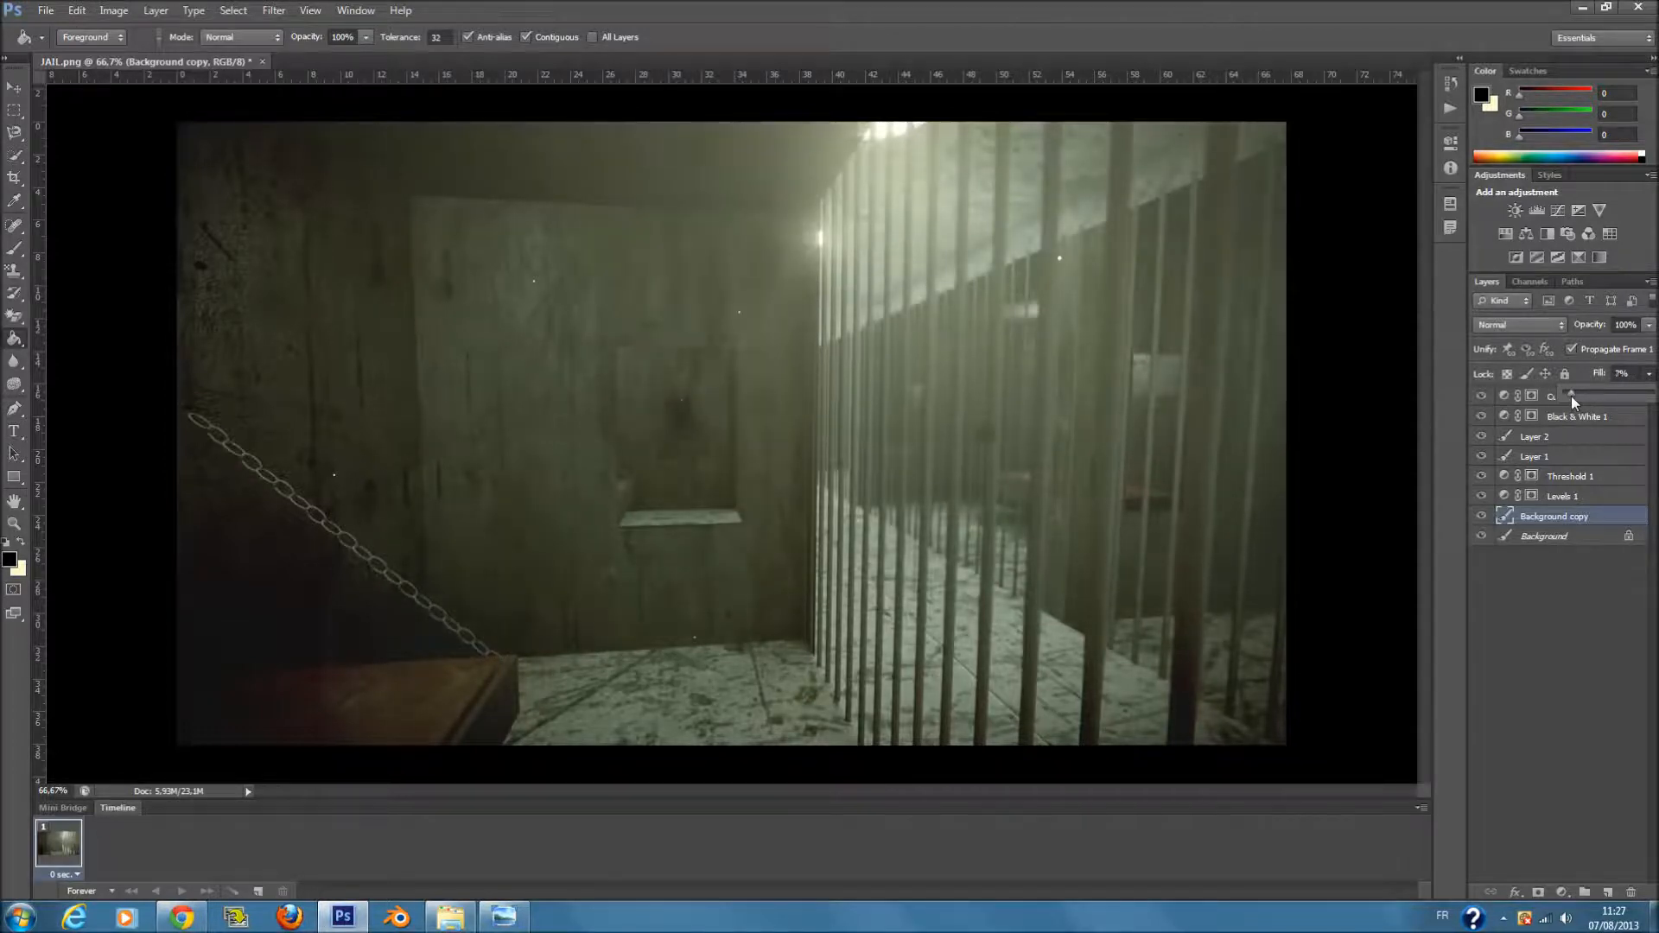
{"action": "mouse_move", "coordinate": [1603, 396]}
{"action": "left_mouse_down"}
{"action": "mouse_move", "coordinate": [1634, 394]}
{"action": "mouse_move", "coordinate": [1586, 396]}
{"action": "left_mouse_up"}
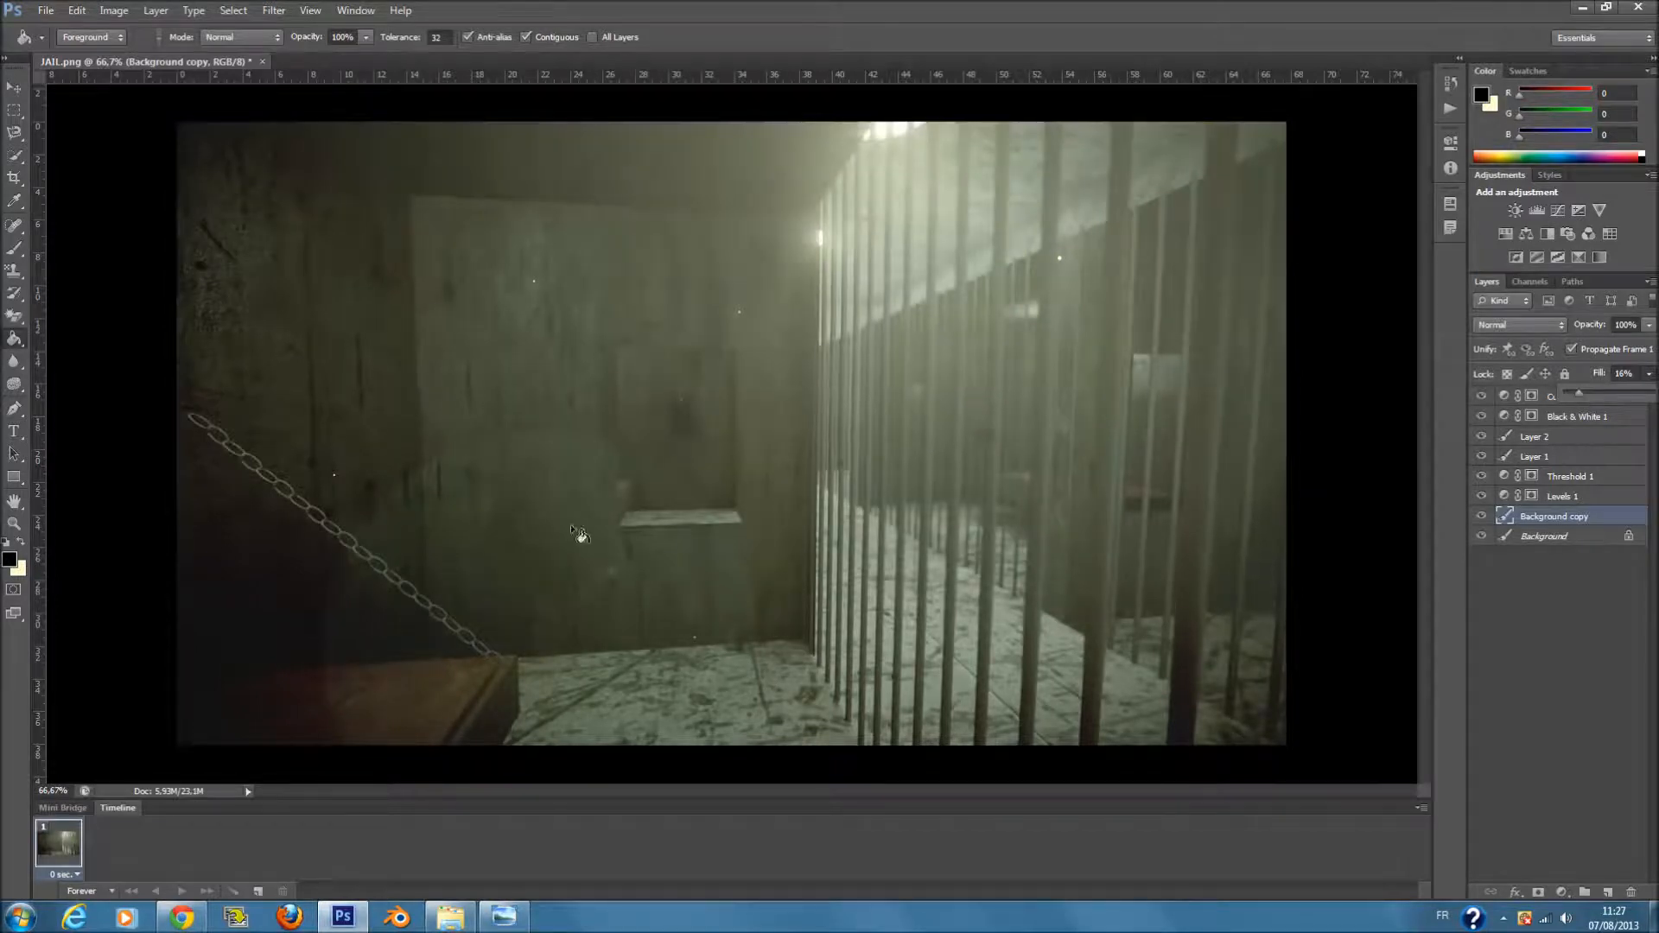
{"action": "left_click_drag", "start_coordinate": [1580, 396], "coordinate": [1575, 395]}
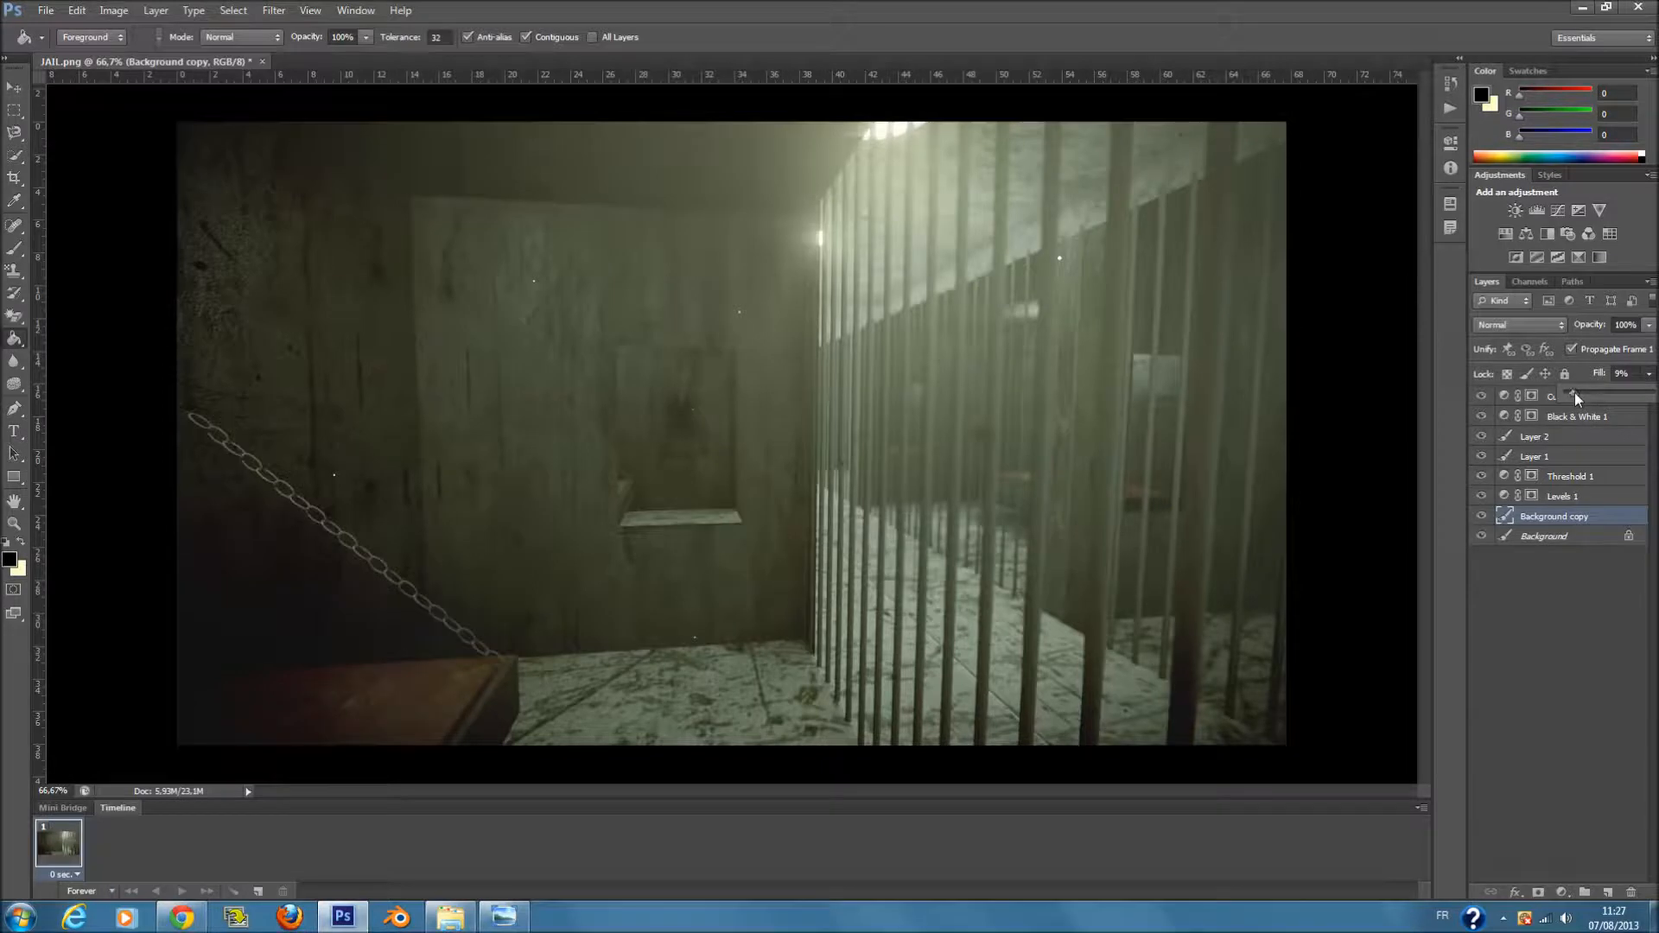
{"action": "left_click", "coordinate": [1531, 676]}
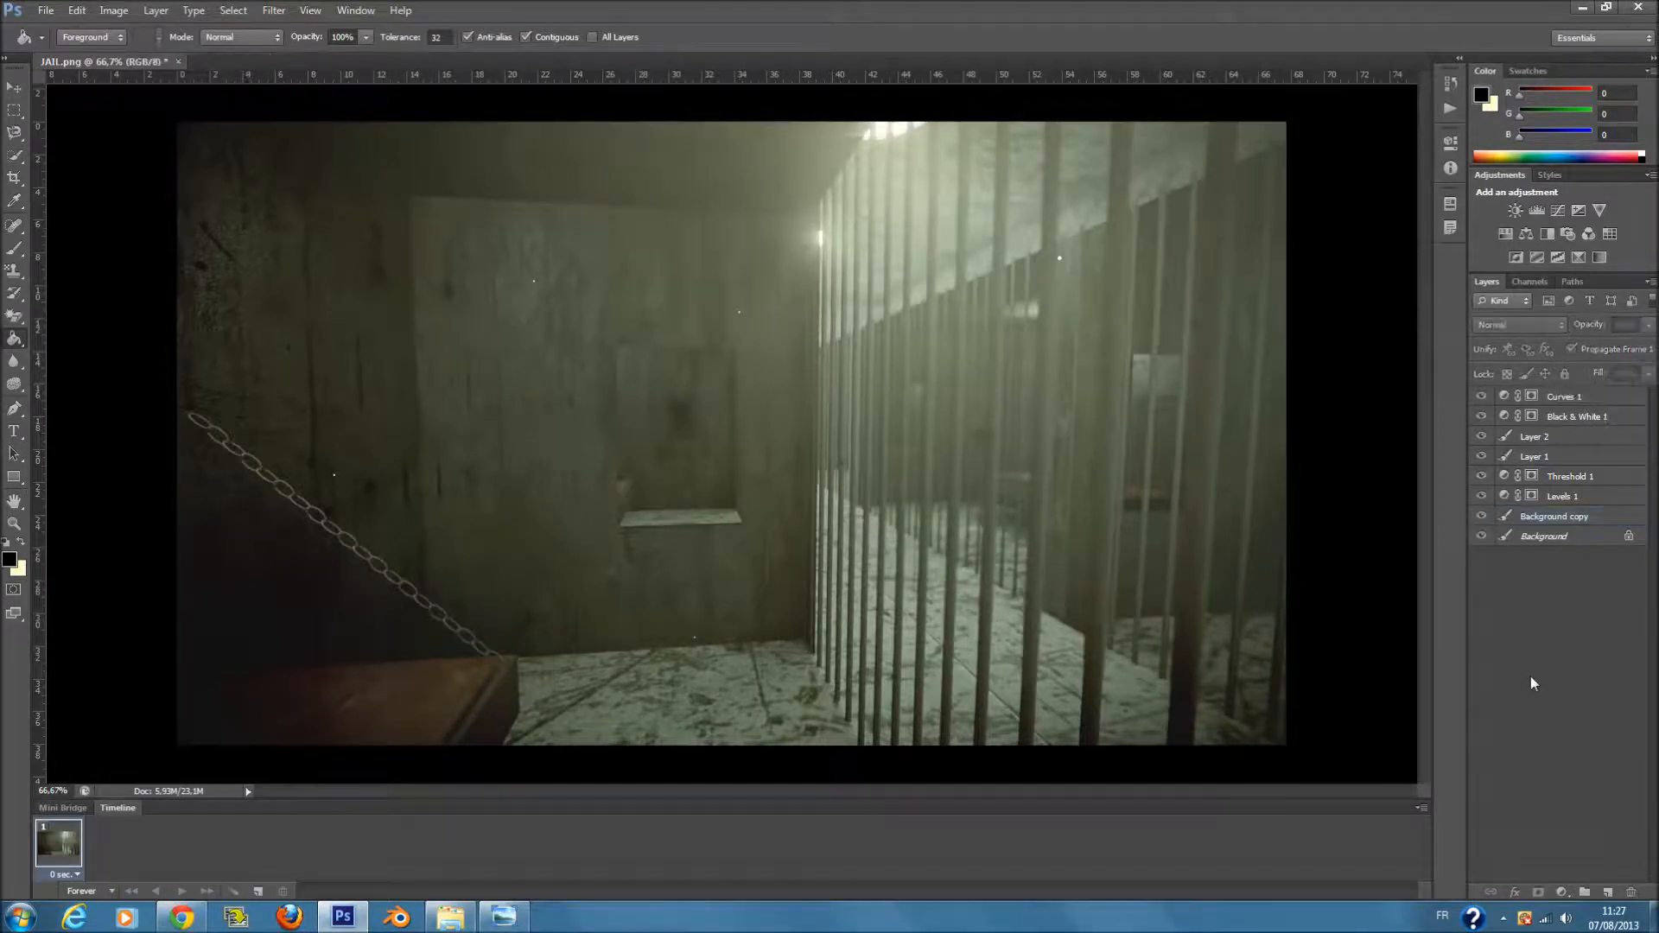
- Duplicate the Background layer as Background copy 2 and move the copy to the top of the layer stack
{"action": "left_click", "coordinate": [1556, 537]}
{"action": "right_click", "coordinate": [1559, 541]}
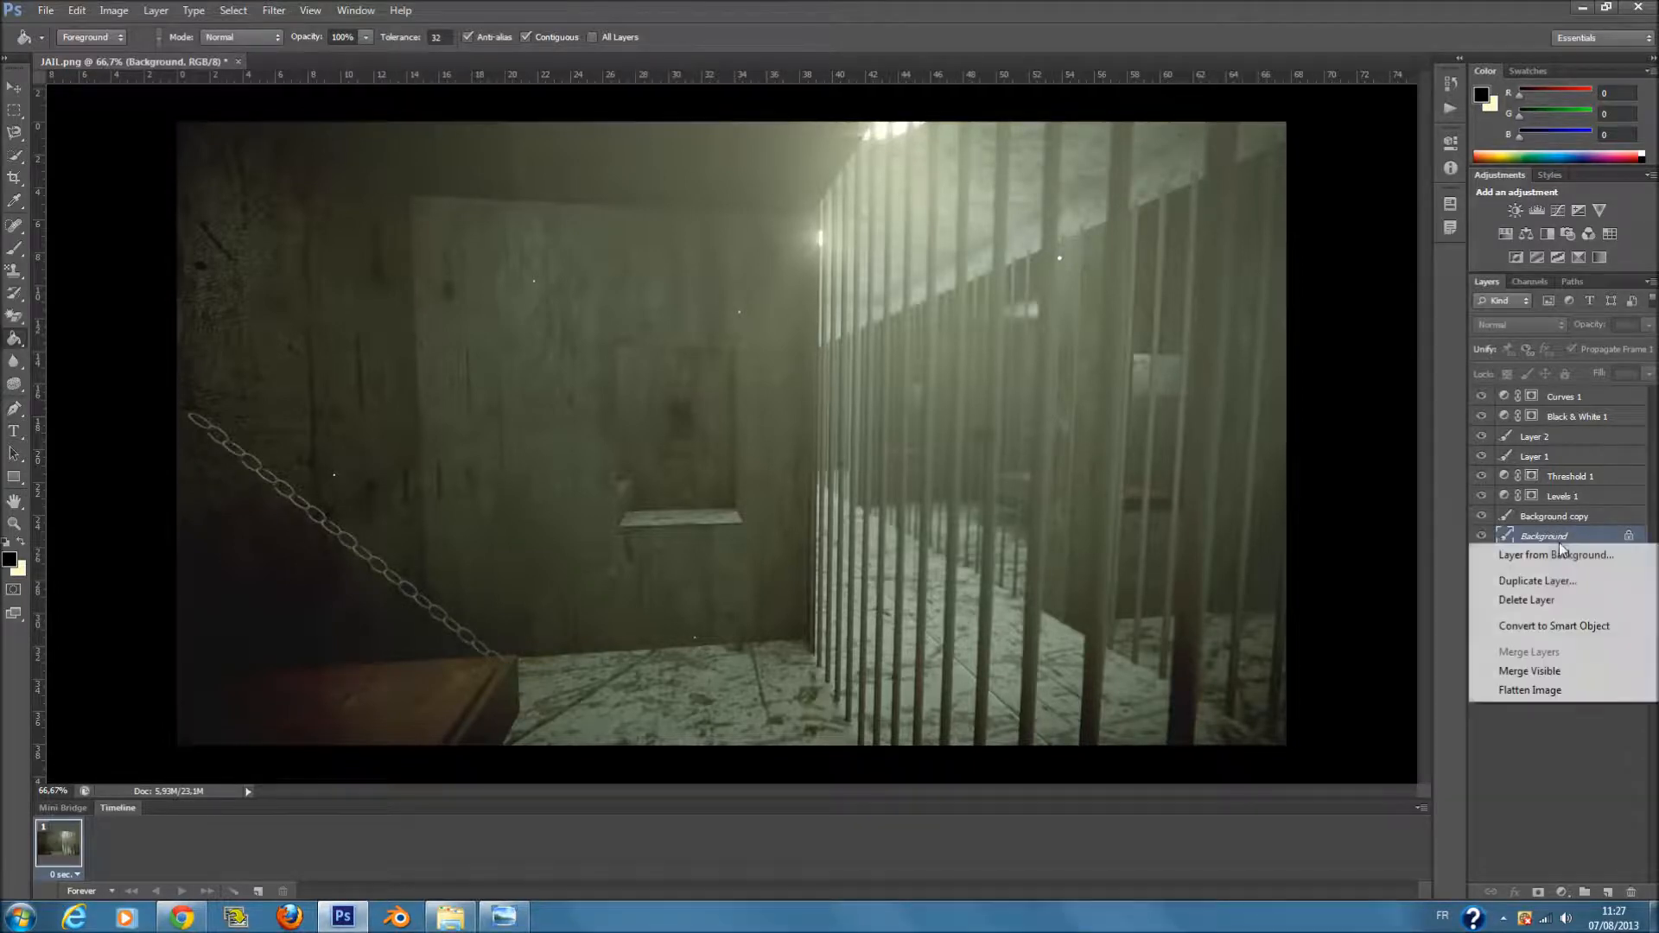
{"action": "left_click", "coordinate": [1537, 581]}
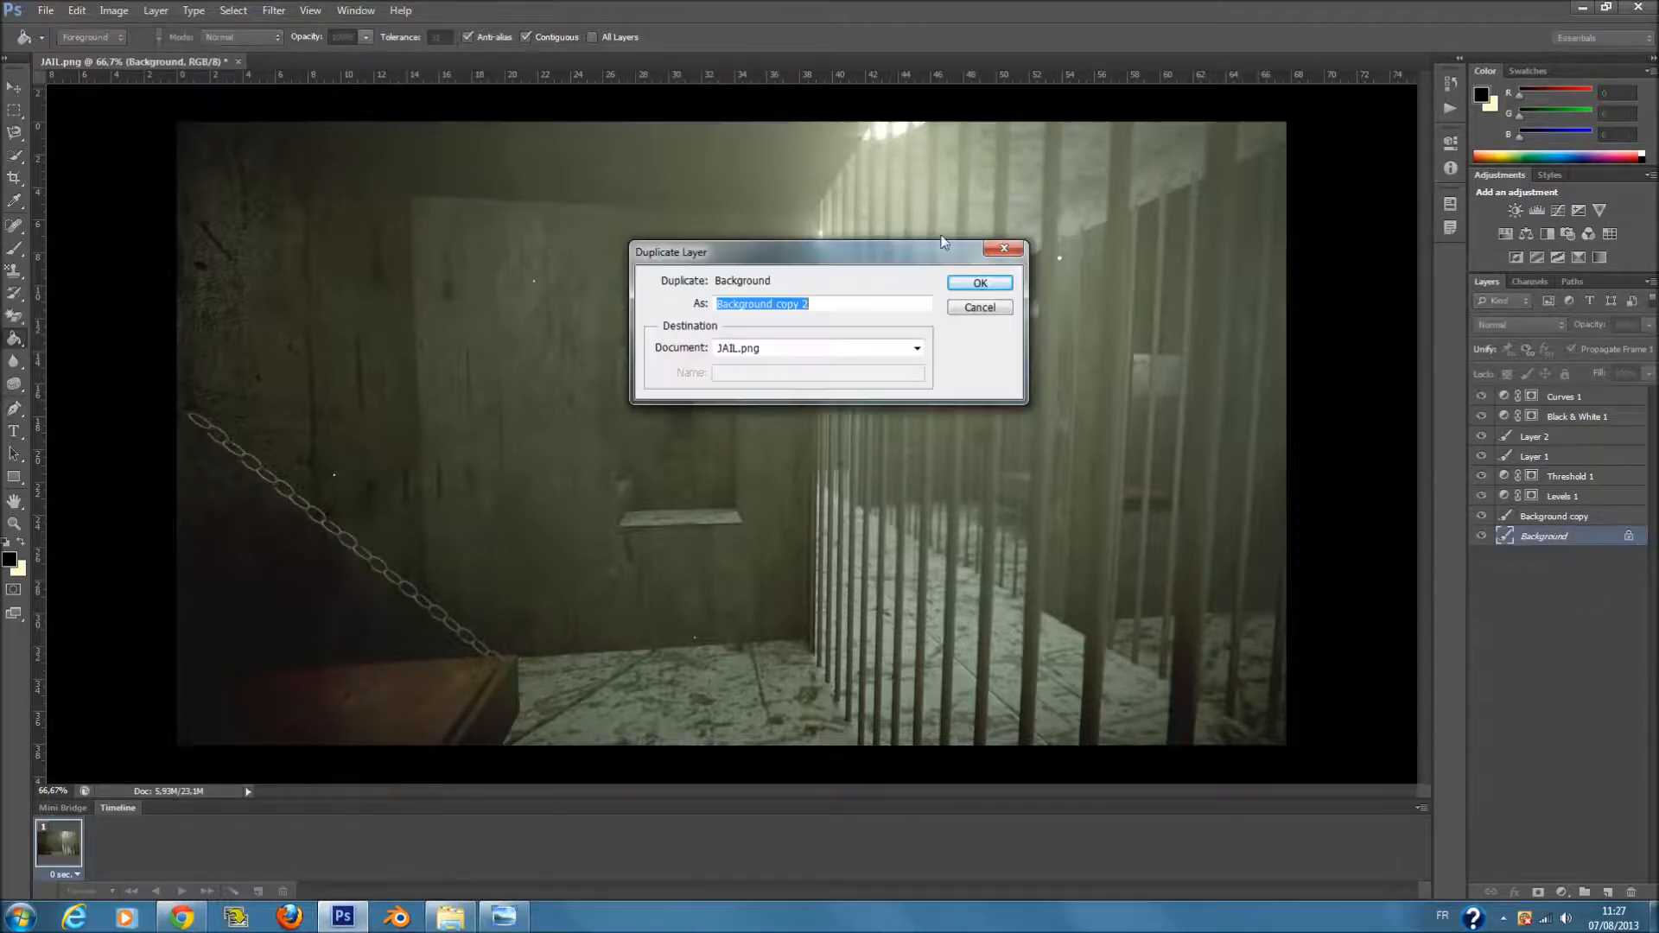
{"action": "left_click", "coordinate": [977, 283]}
{"action": "left_click_drag", "start_coordinate": [1592, 545], "coordinate": [1586, 394]}
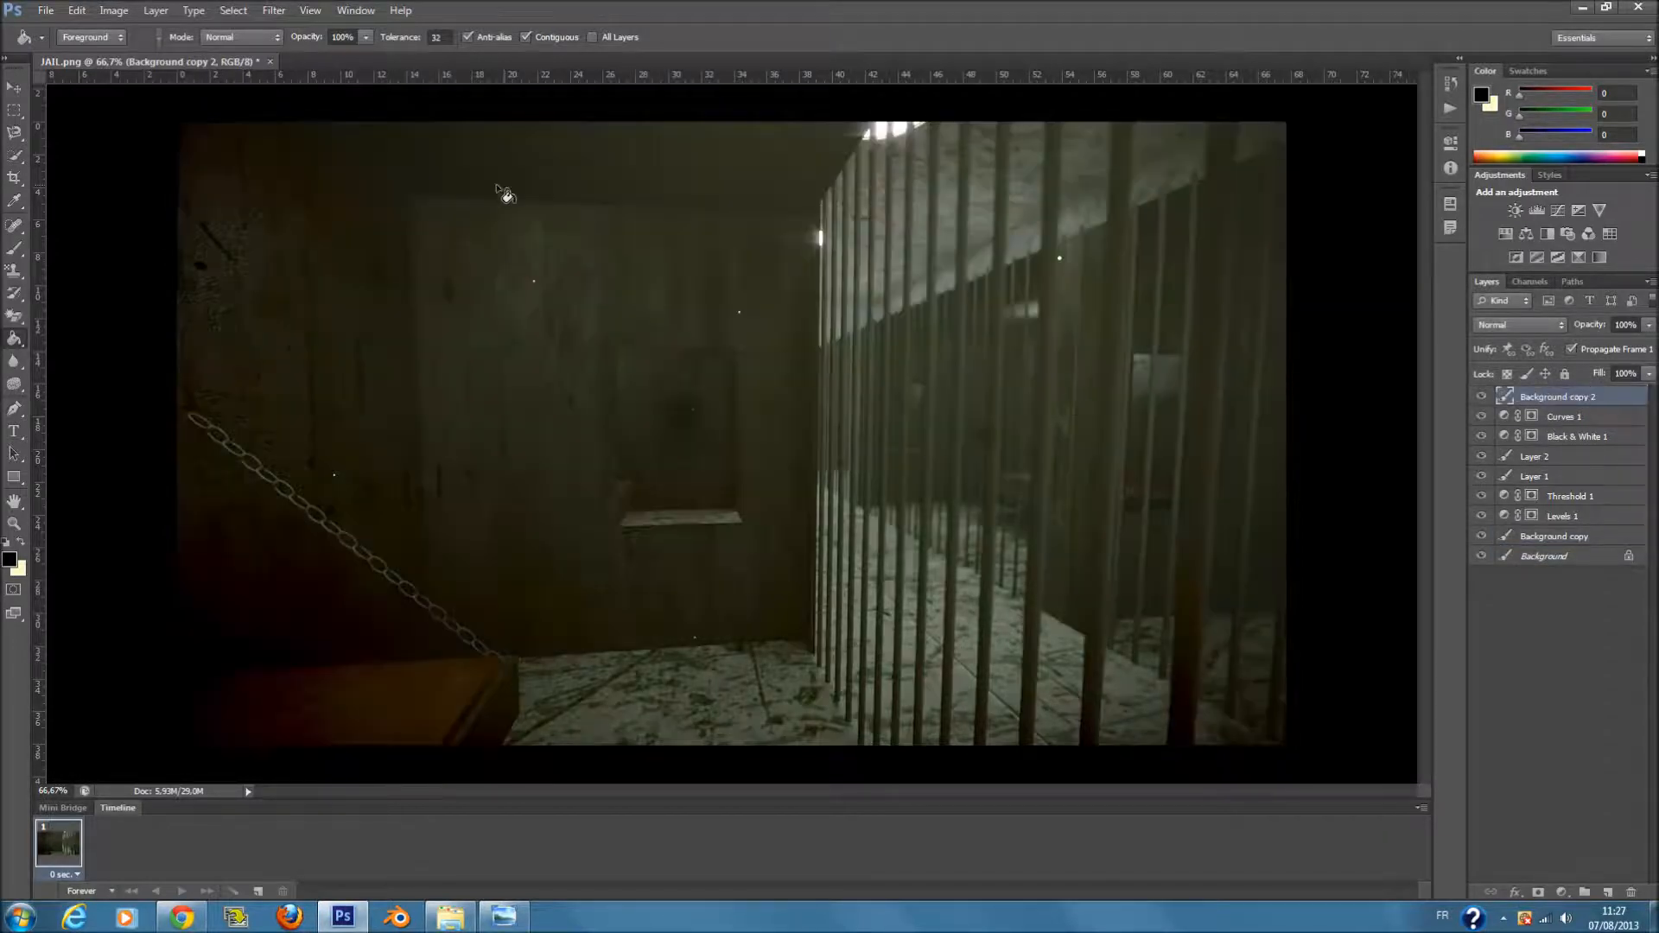
- Render Clouds on Background copy 2 and reduce the layer's fill to 2%
{"action": "left_click", "coordinate": [275, 11]}
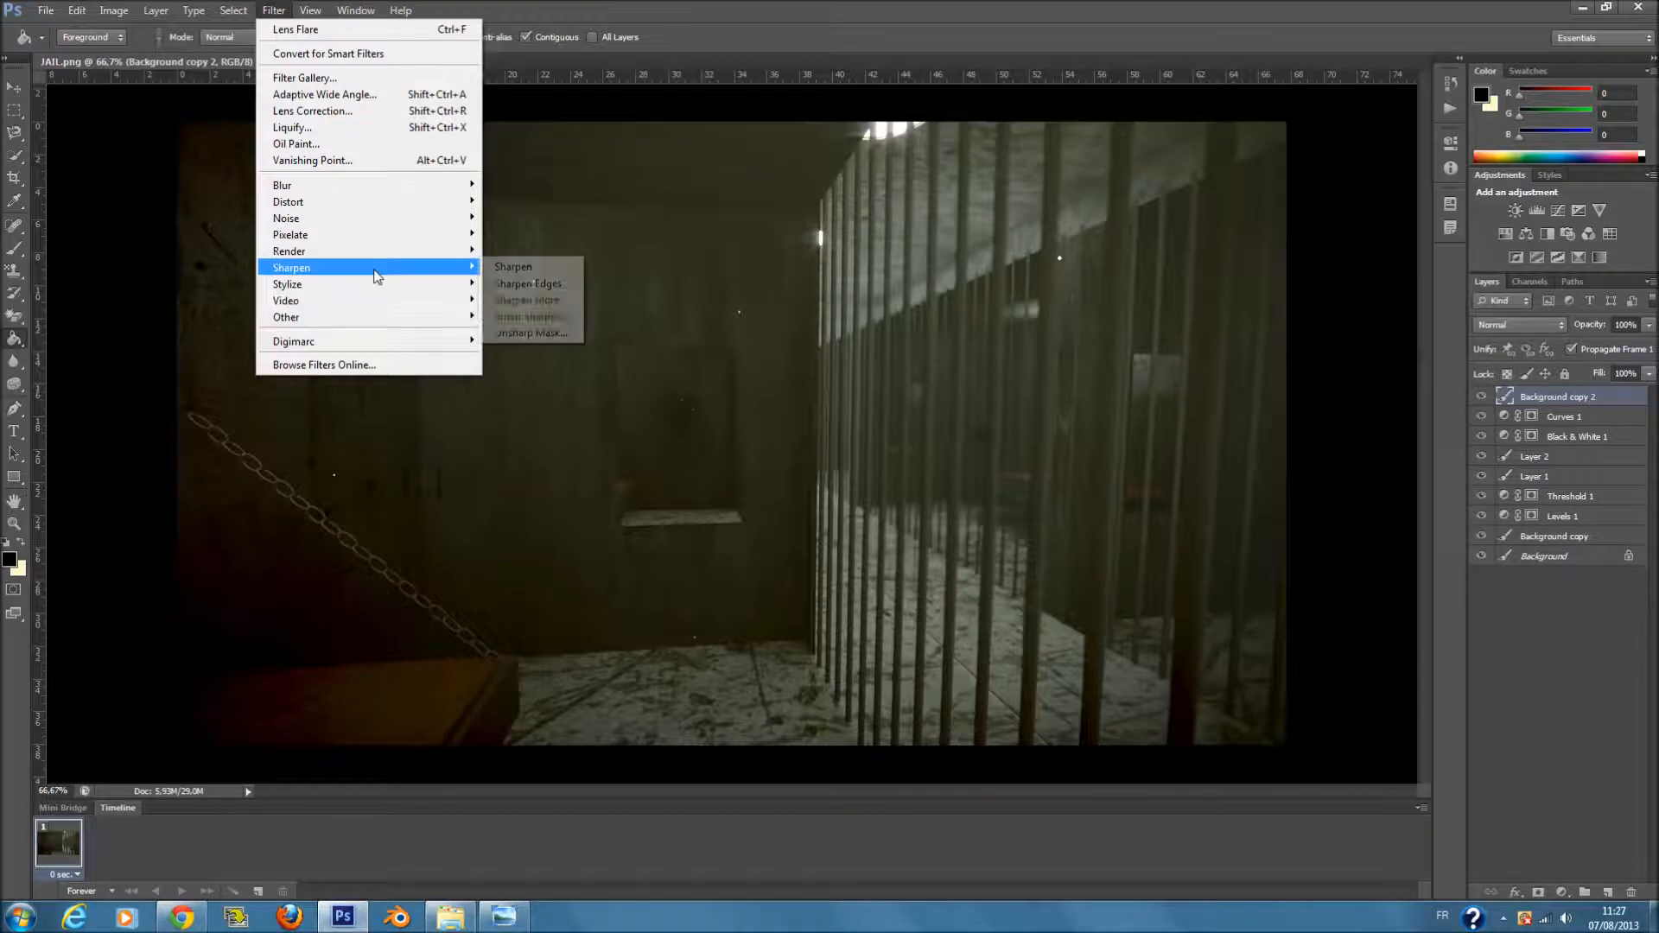
{"action": "mouse_move", "coordinate": [369, 251]}
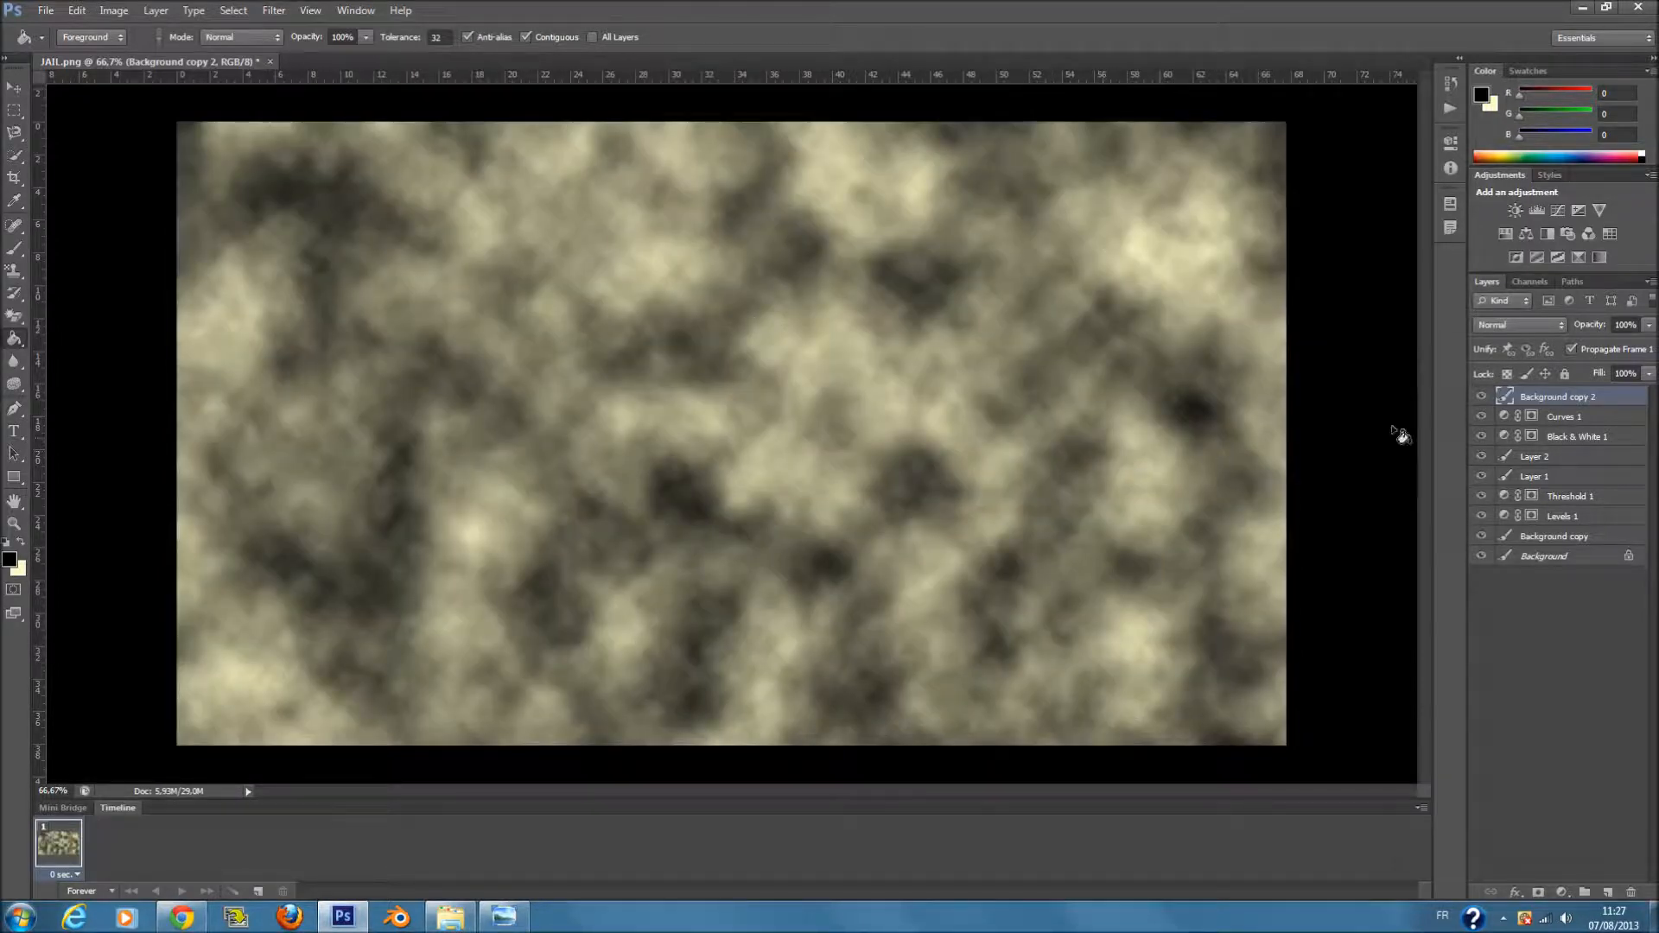
{"action": "left_click_drag", "start_coordinate": [1596, 399], "coordinate": [1561, 396]}
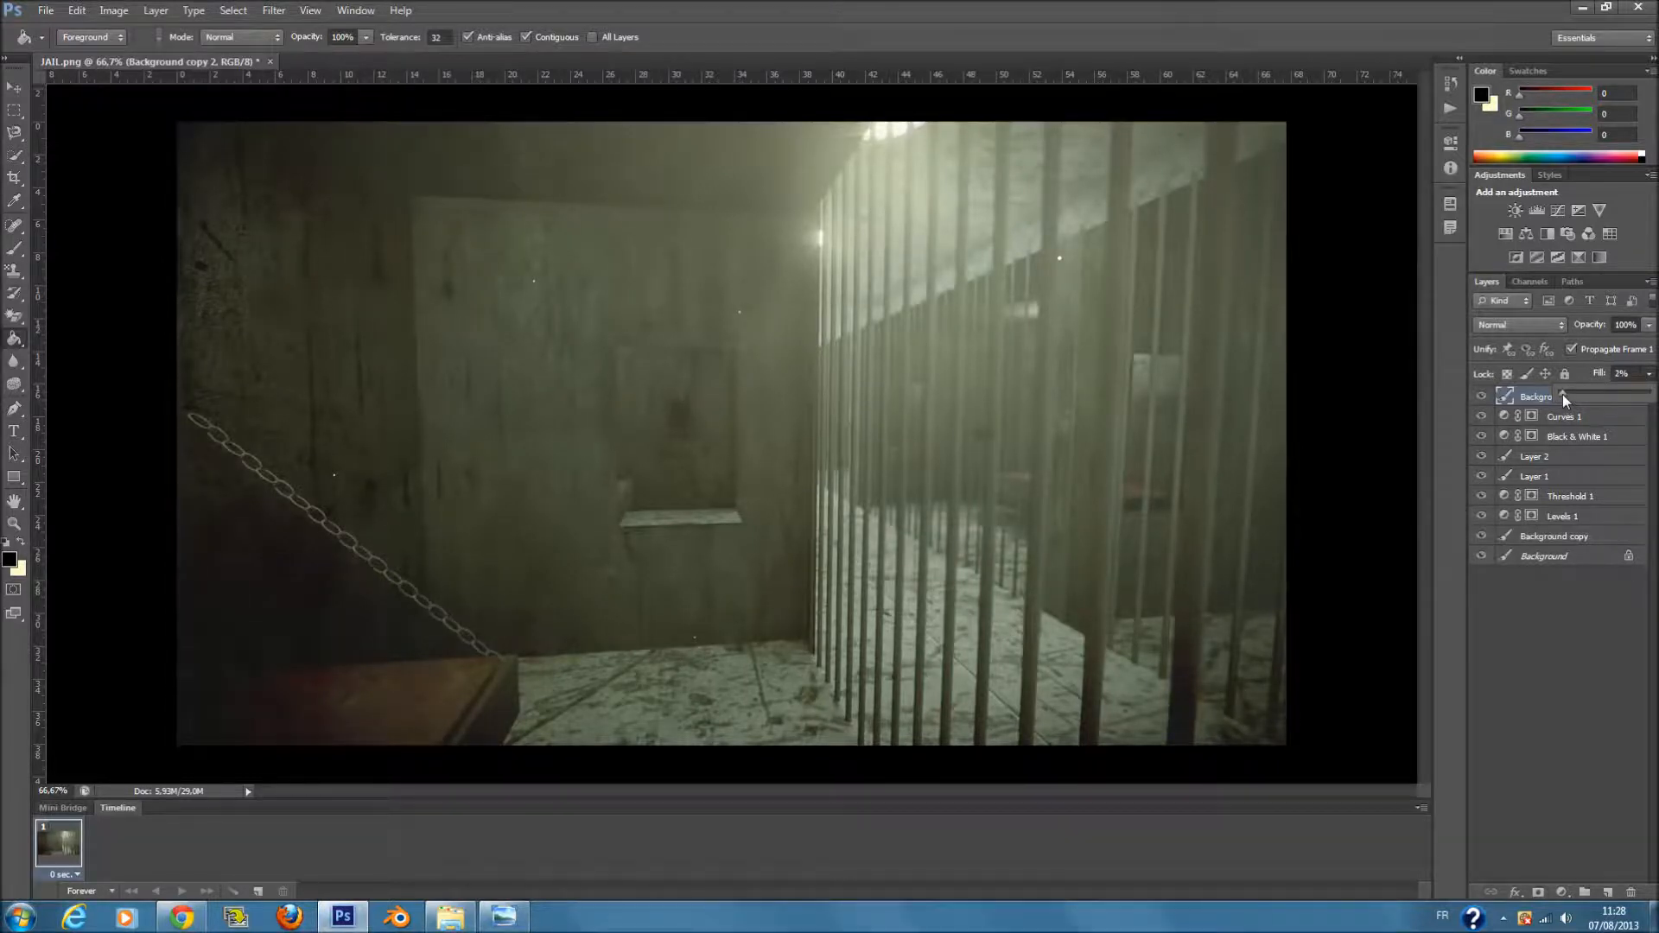
- Cycle the blend mode of Background copy 2 from Normal through Linear Burn and the modes that follow it
{"action": "left_click", "coordinate": [1551, 333]}
{"action": "left_click", "coordinate": [1549, 333]}
{"action": "key", "text": "Down"}
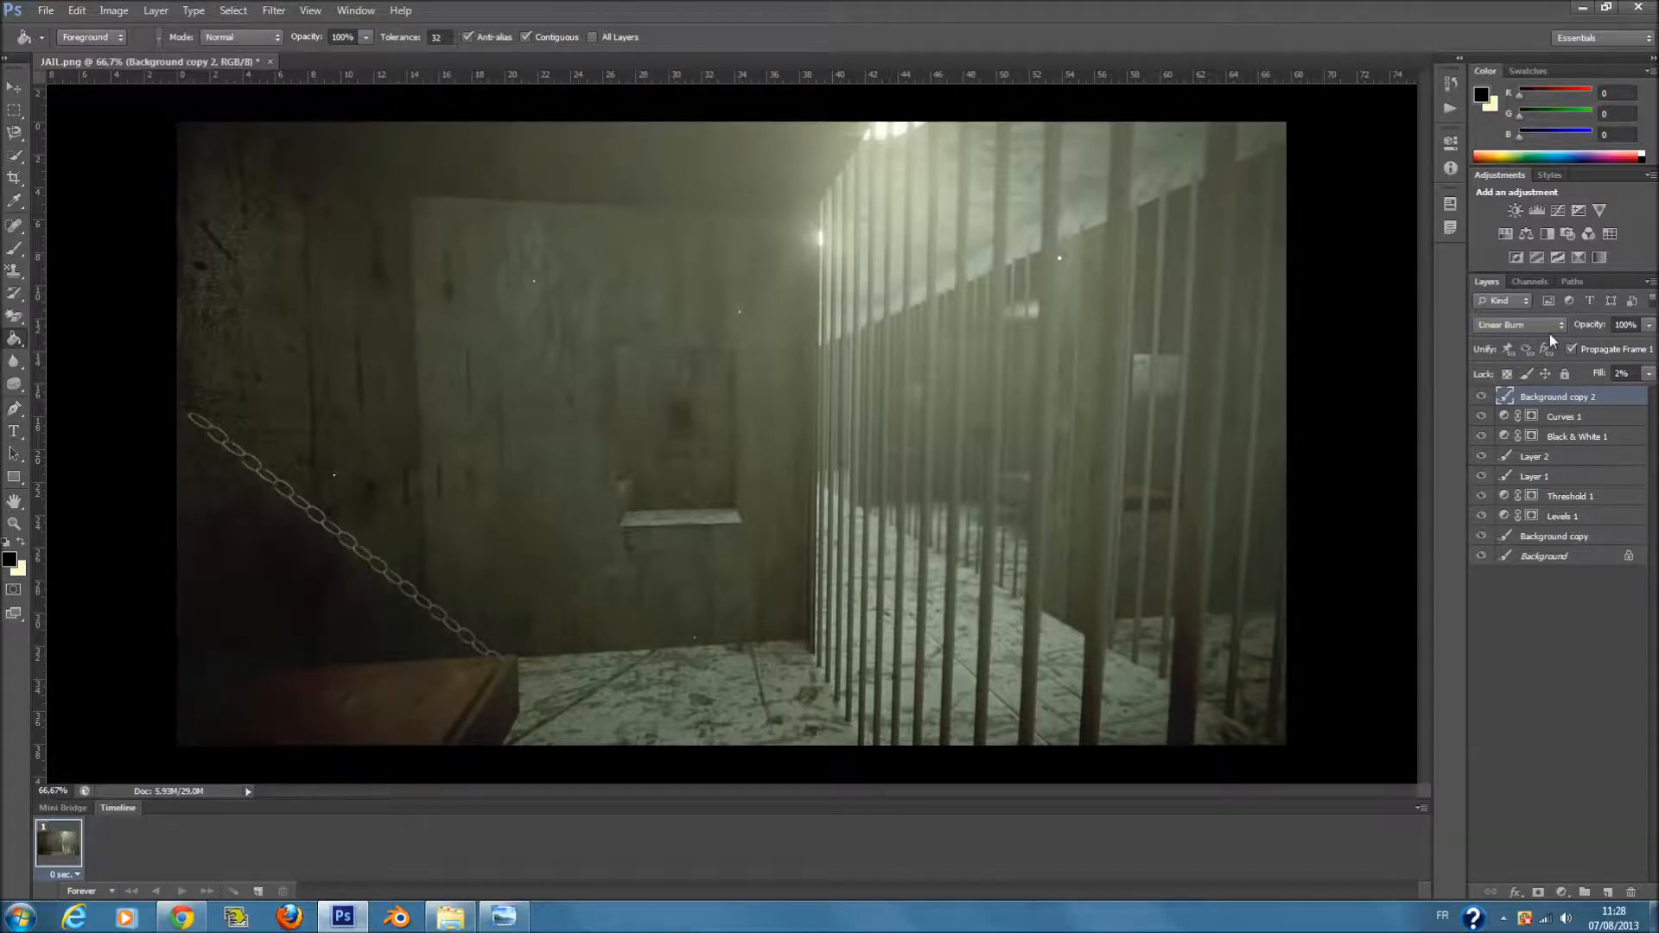
{"action": "key", "text": "Down"}
{"action": "key", "text": "Down"}
{"action": "key", "text": "Down"}
{"action": "key", "text": "Down"}
{"action": "key", "text": "Down"}
{"action": "key", "text": "Down"}
{"action": "key", "text": "Down"}
{"action": "key", "text": "Down"}
{"action": "key", "text": "Down"}
{"action": "key", "text": "Down"}
- Duplicate the Background layer as Background copy 3 and place the copy above Background copy 2
{"action": "left_click", "coordinate": [1580, 560]}
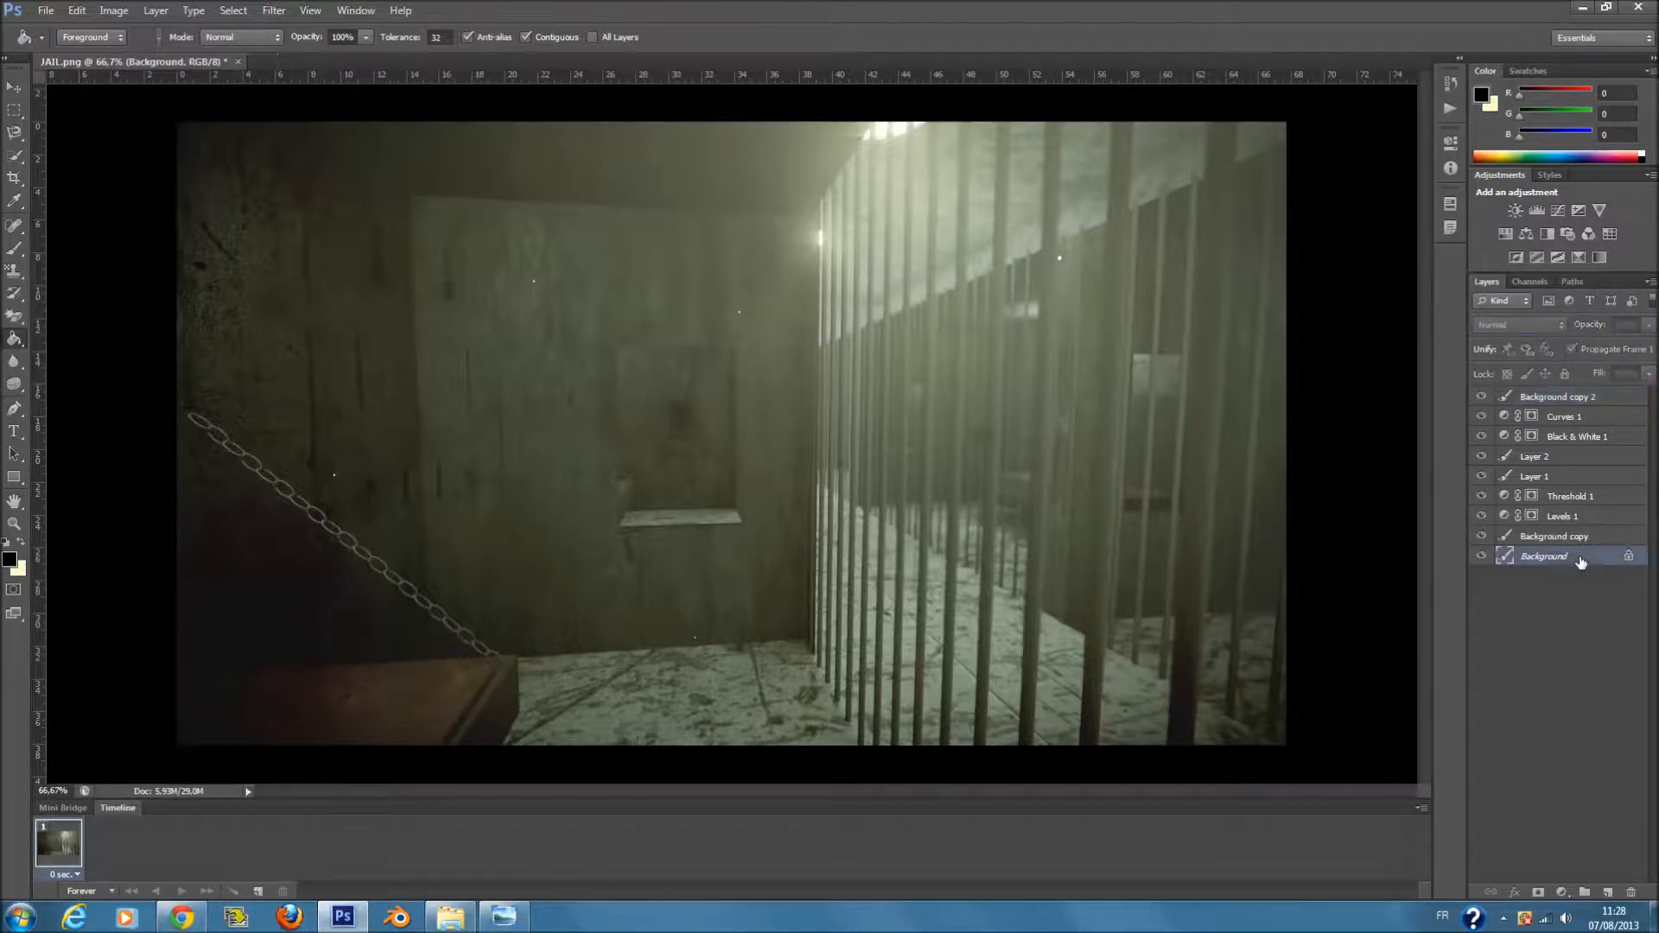
{"action": "right_click", "coordinate": [1561, 561]}
{"action": "left_click", "coordinate": [1565, 597]}
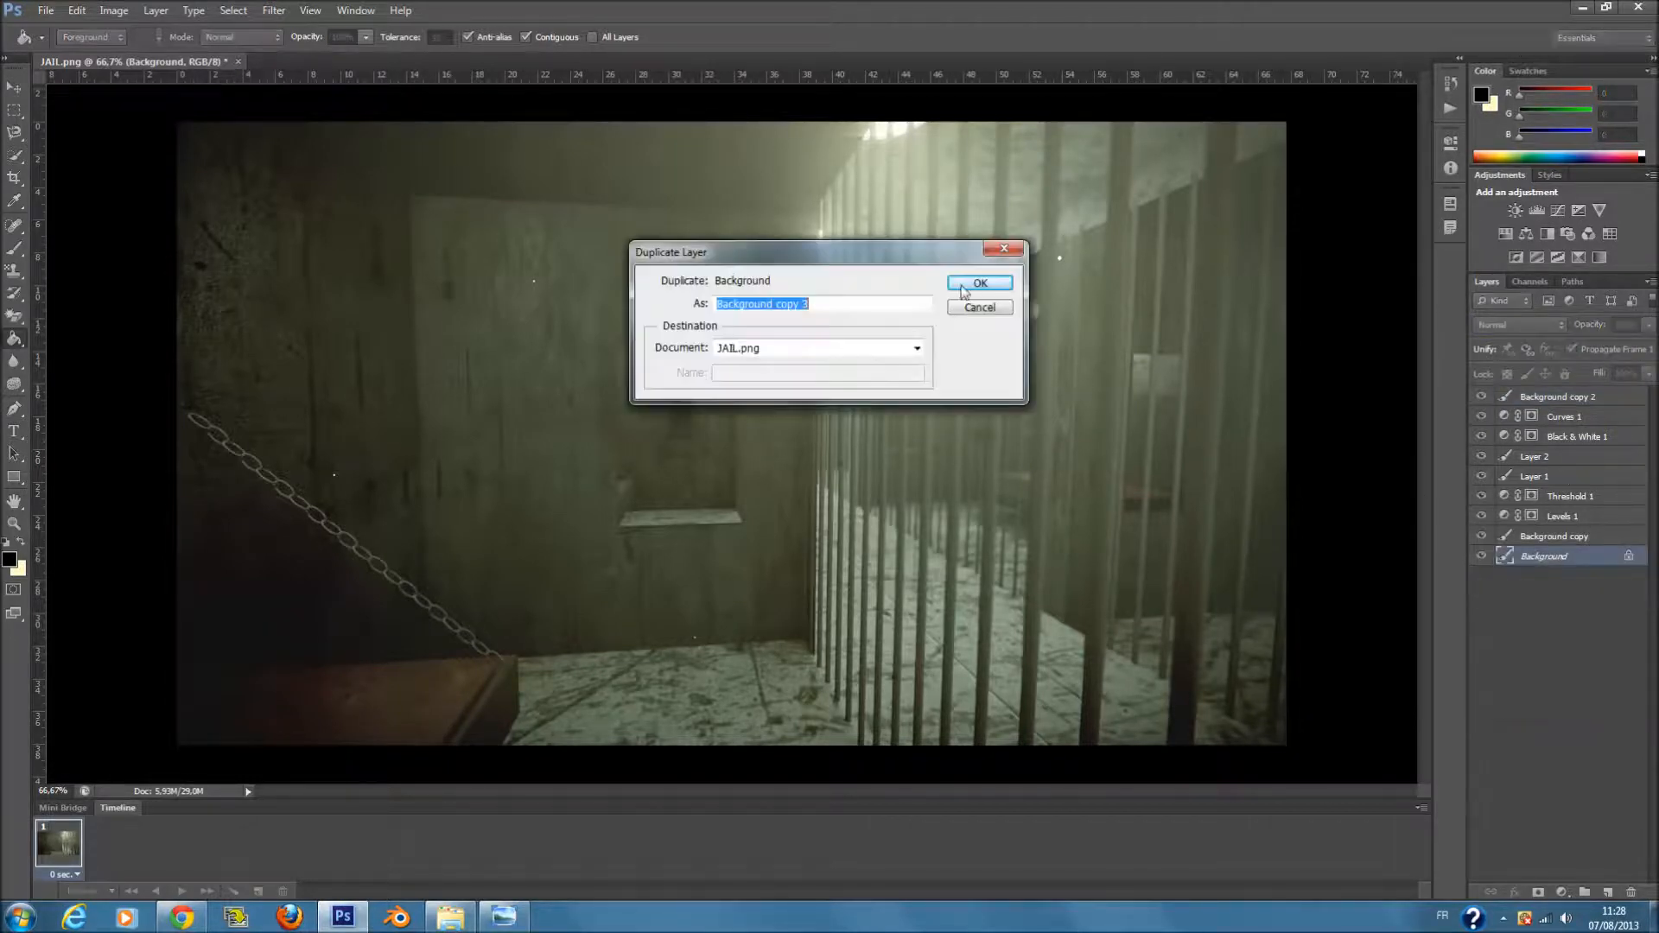
{"action": "left_click", "coordinate": [970, 280]}
{"action": "left_click_drag", "start_coordinate": [1535, 559], "coordinate": [1567, 389]}
{"action": "left_click", "coordinate": [289, 11]}
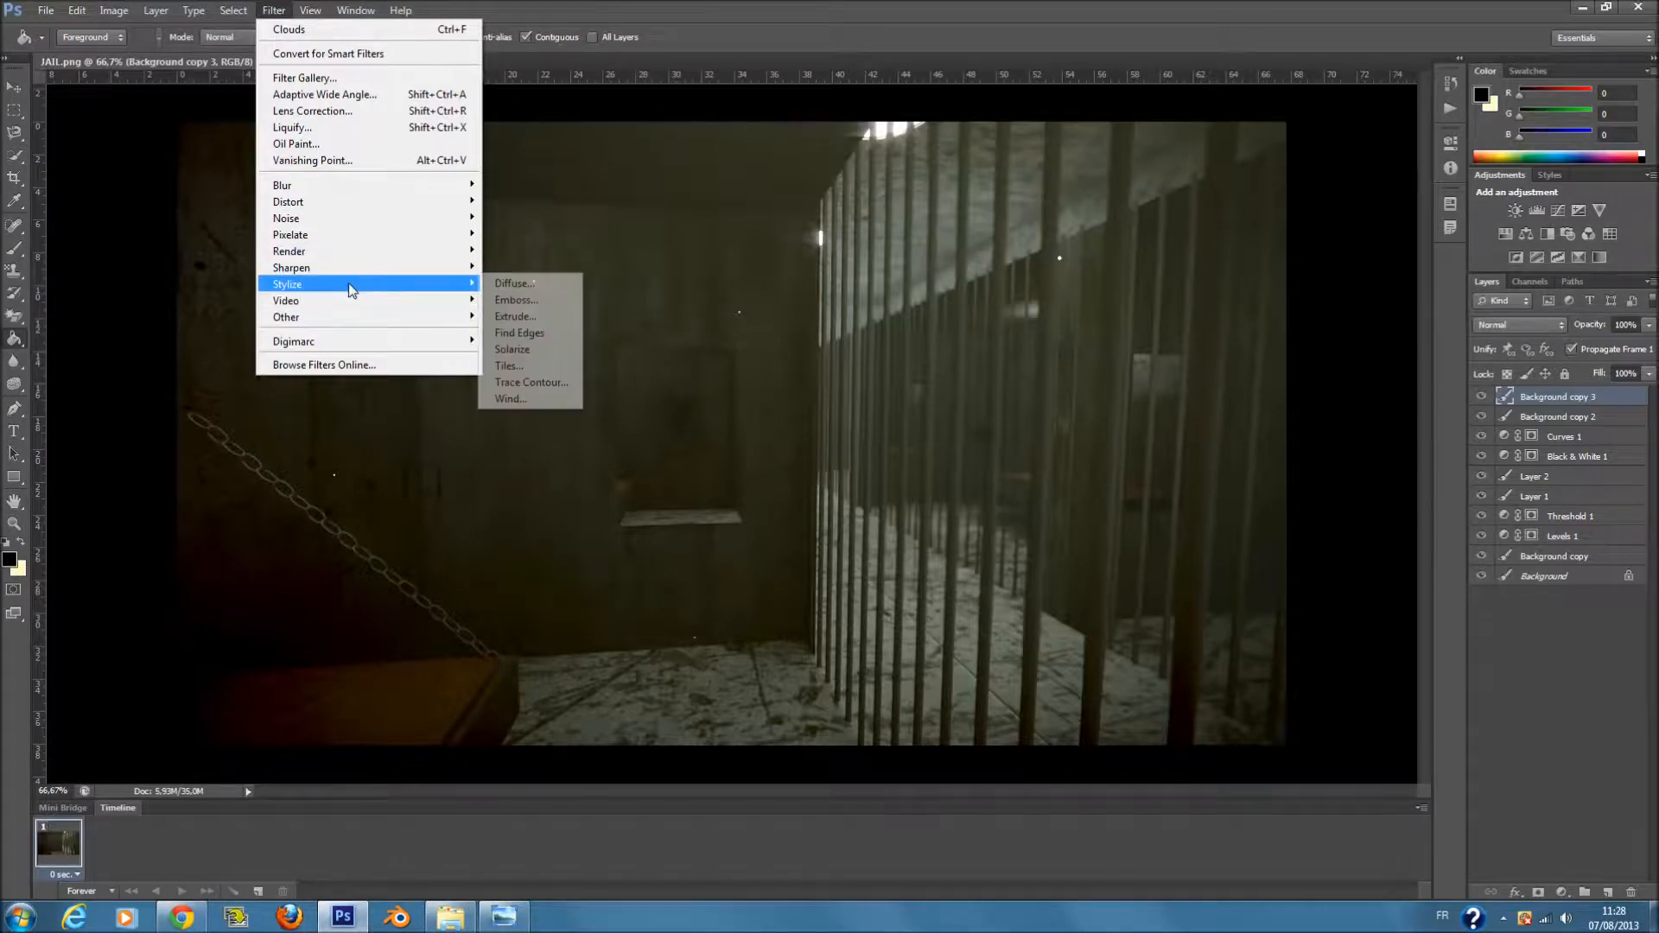
{"action": "left_click", "coordinate": [545, 284]}
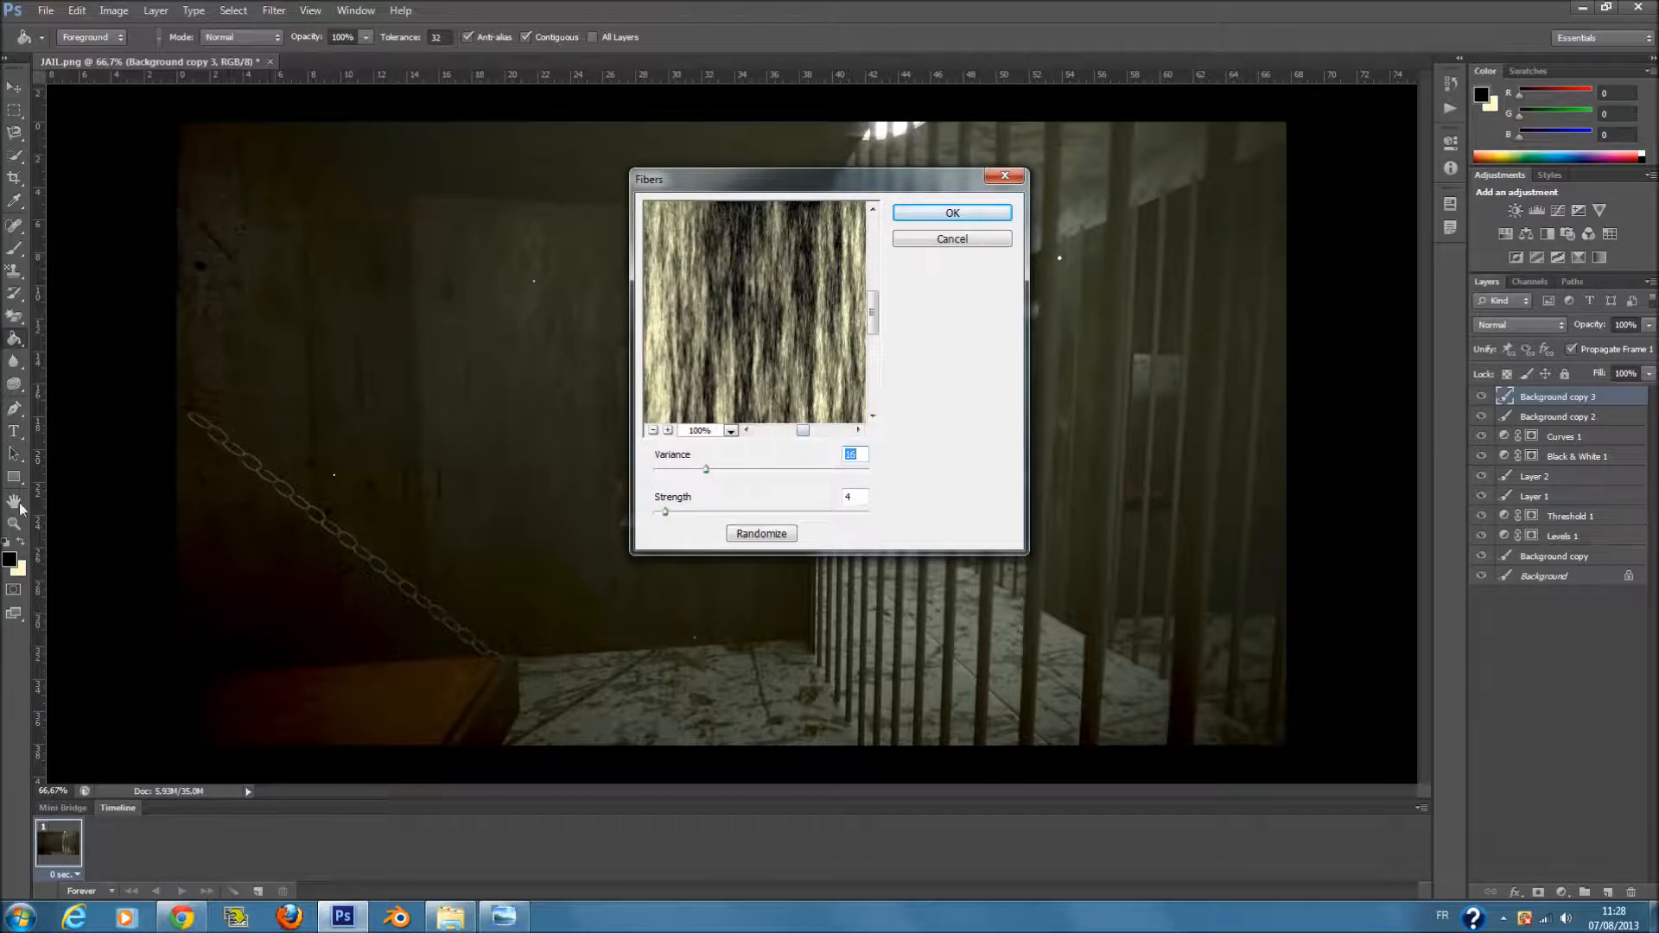
{"action": "left_click", "coordinate": [960, 240]}
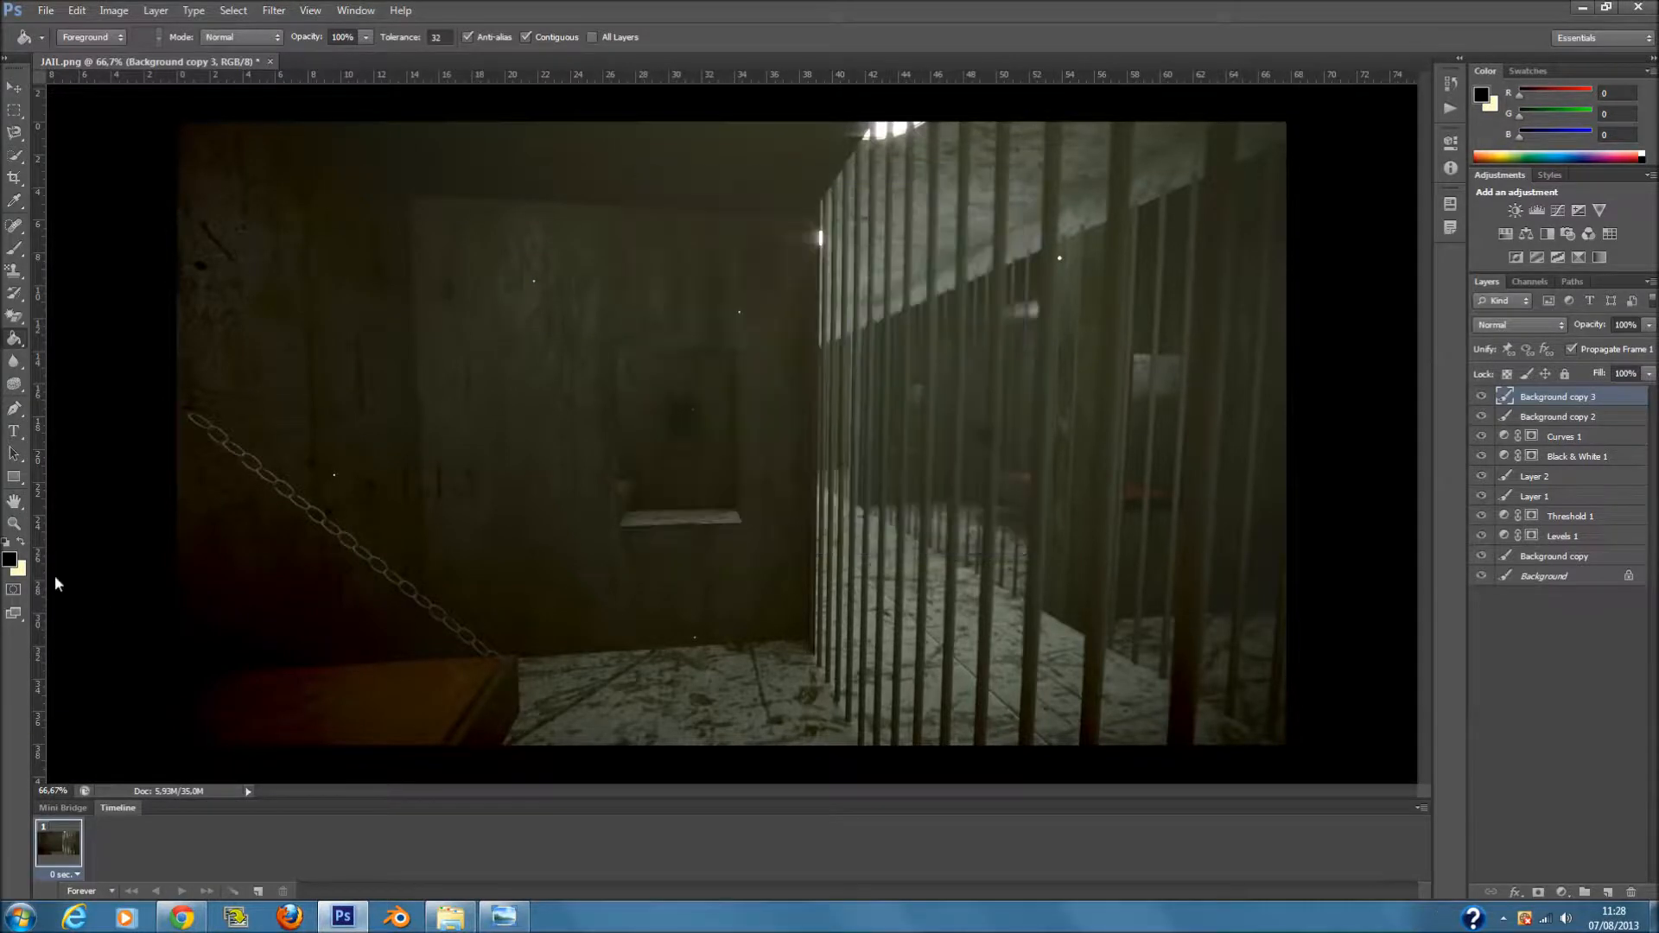
- Swap the foreground and background colours and preview the Fibers filter on Background copy 3 without applying it
{"action": "key", "text": "x"}
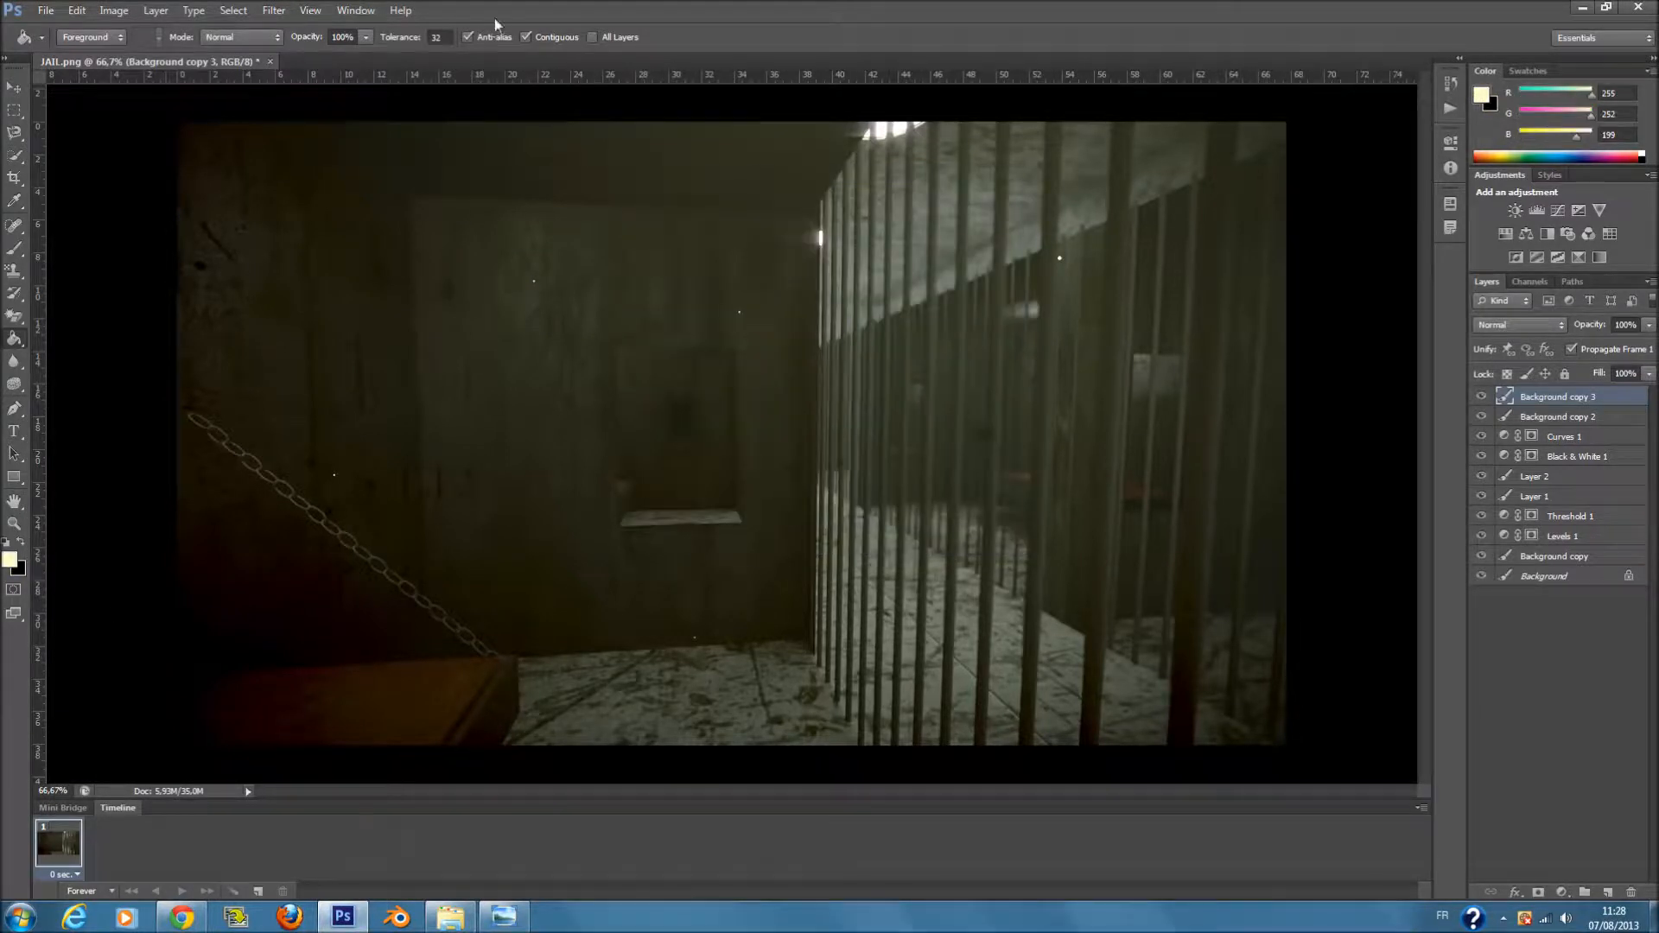
{"action": "left_click", "coordinate": [273, 10]}
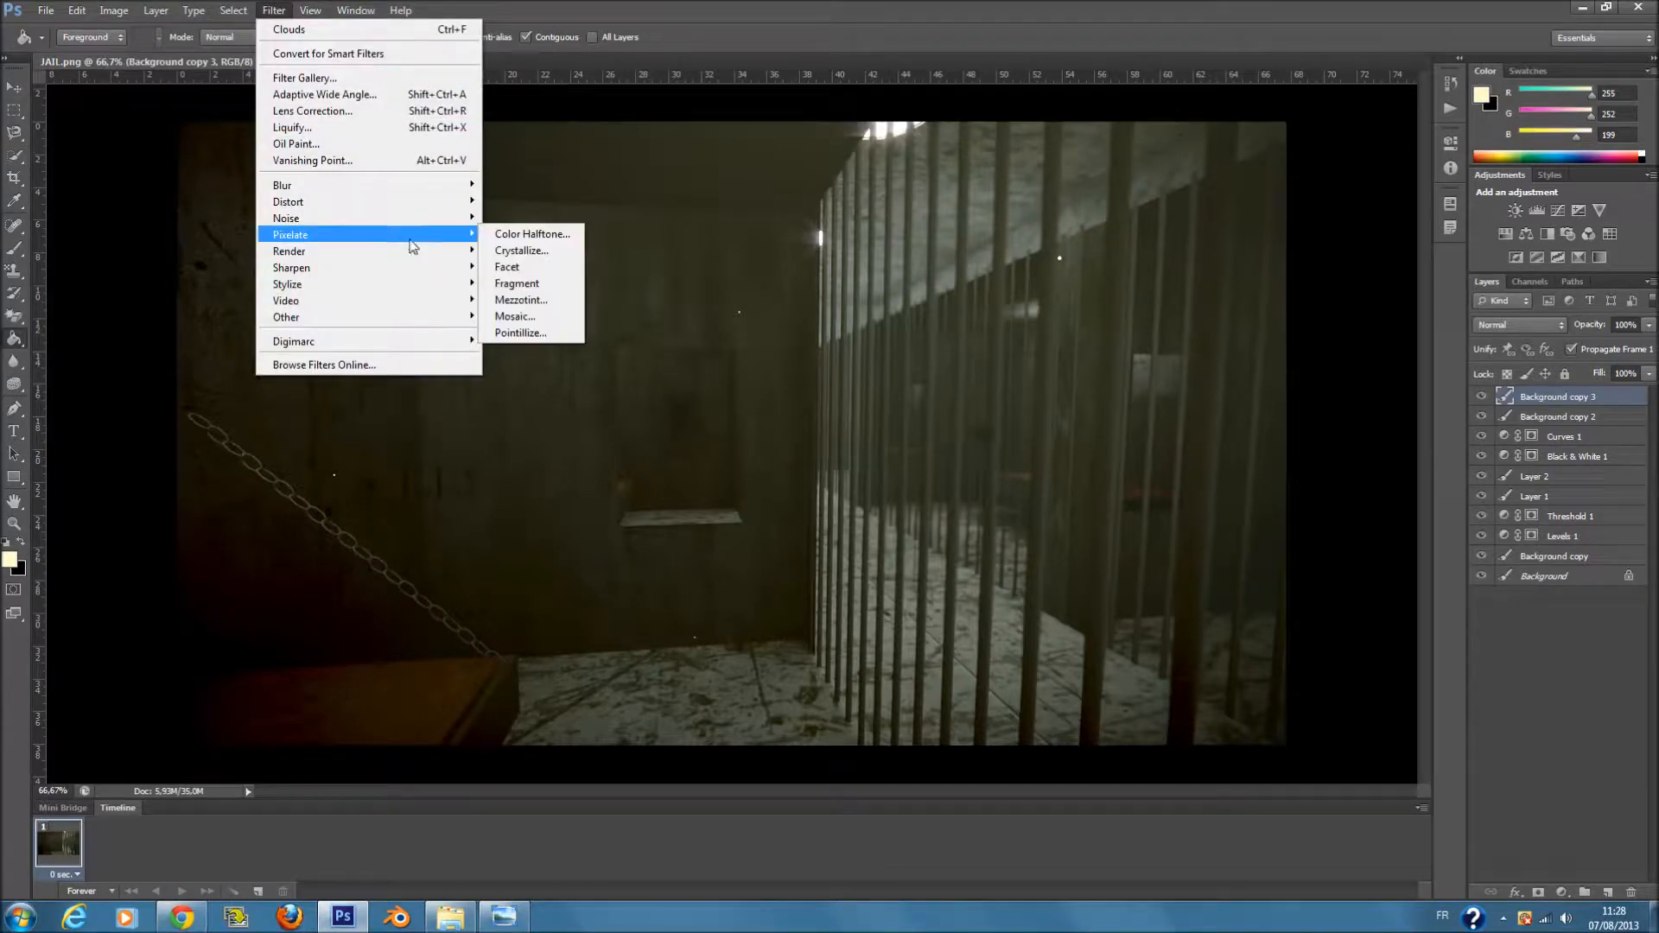
{"action": "mouse_move", "coordinate": [413, 253]}
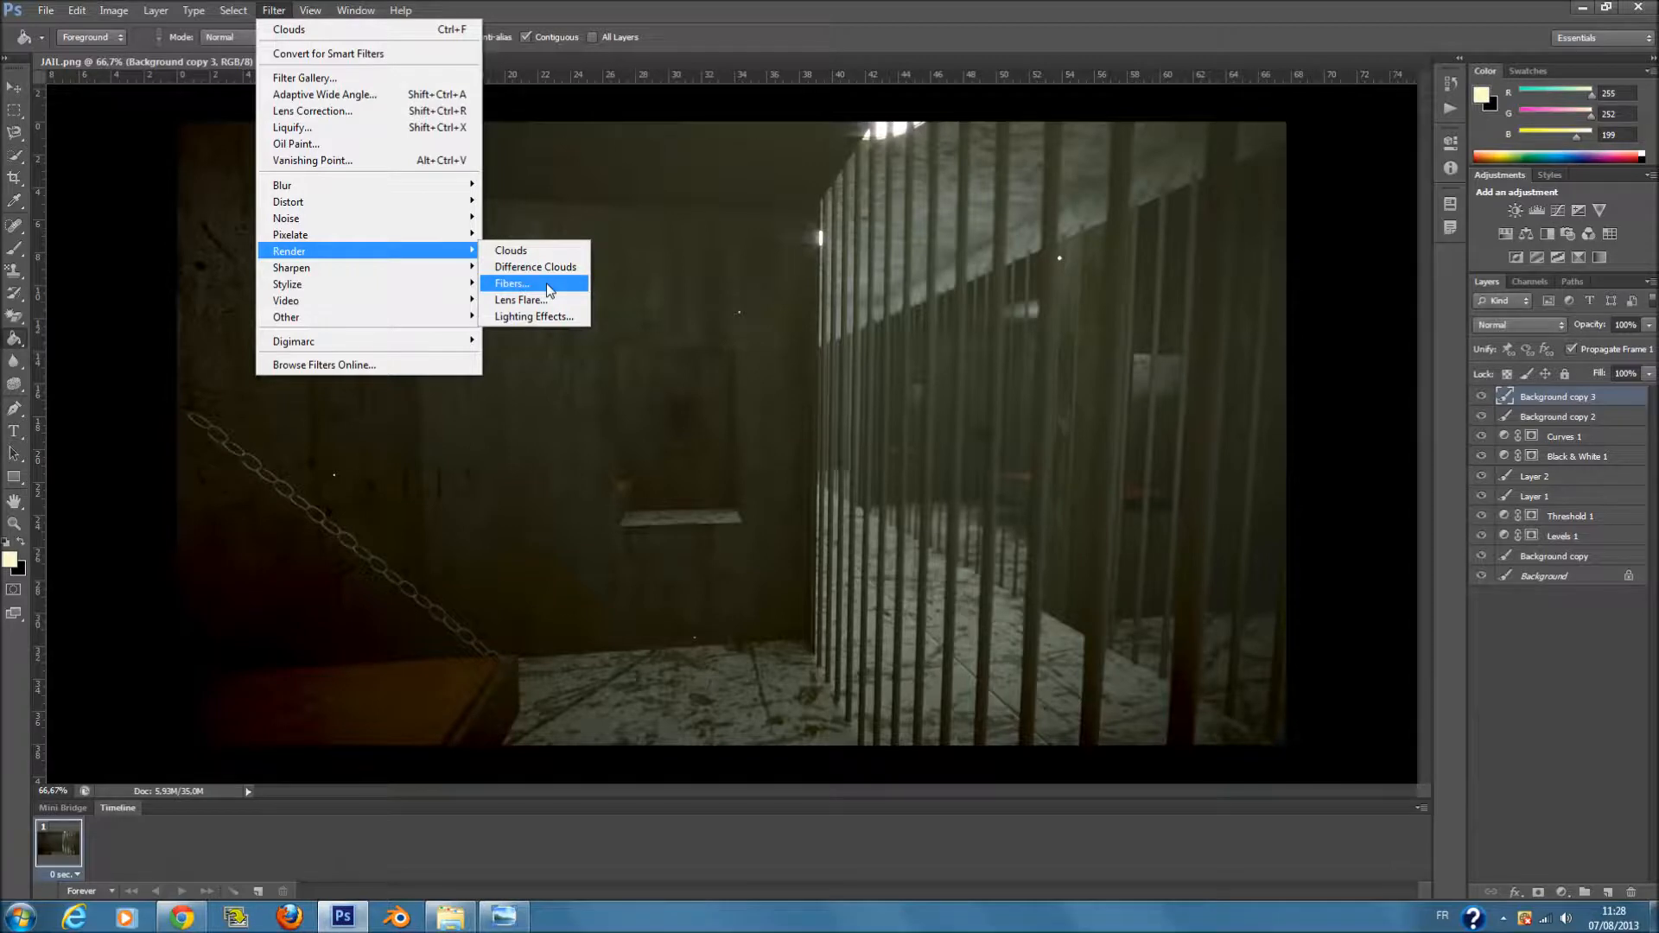
{"action": "left_click", "coordinate": [511, 283]}
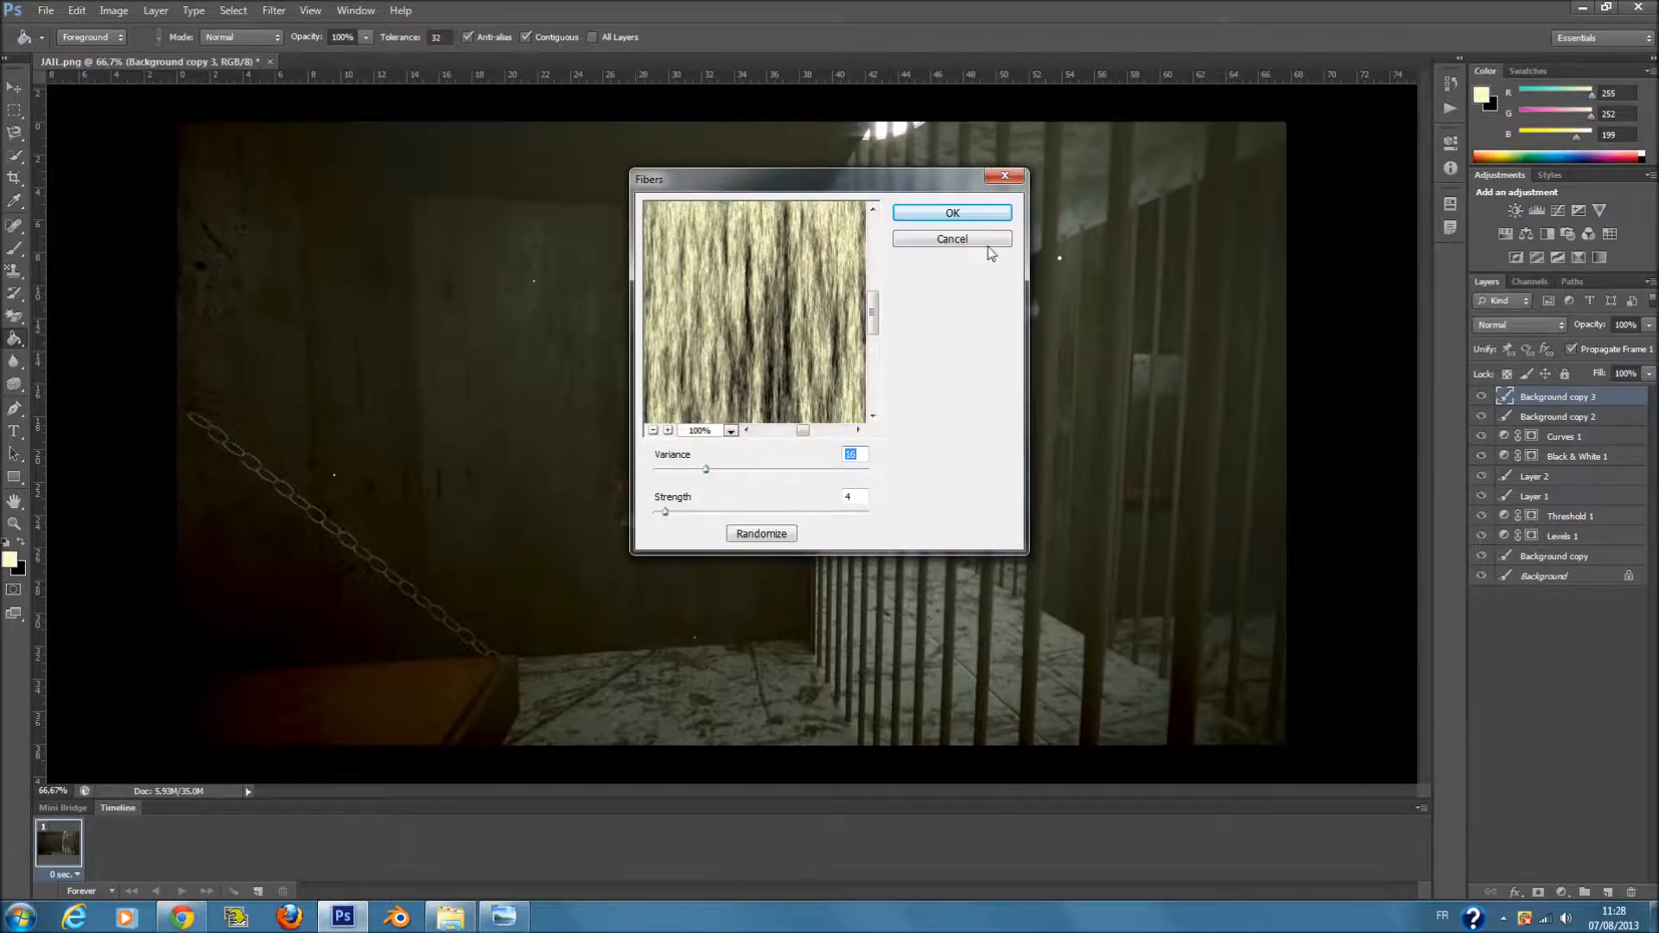
{"action": "key", "text": "Escape"}
{"action": "left_click", "coordinate": [12, 566]}
{"action": "left_click_drag", "start_coordinate": [1043, 331], "coordinate": [1037, 497]}
{"action": "left_click", "coordinate": [1336, 262]}
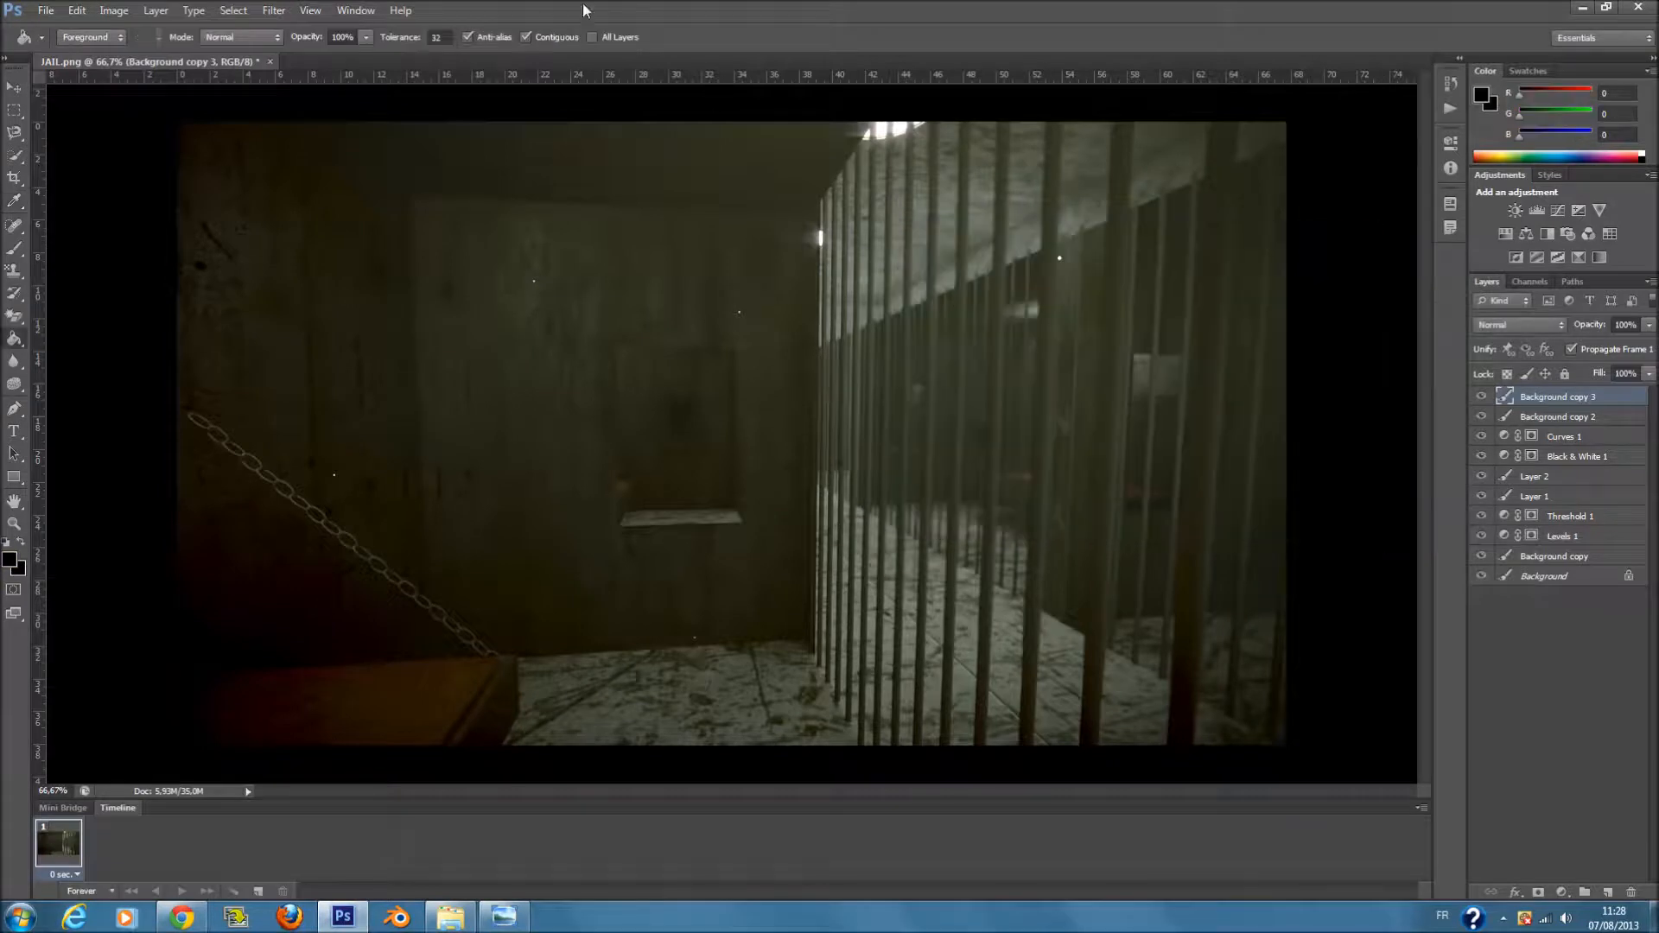
{"action": "left_click", "coordinate": [273, 9]}
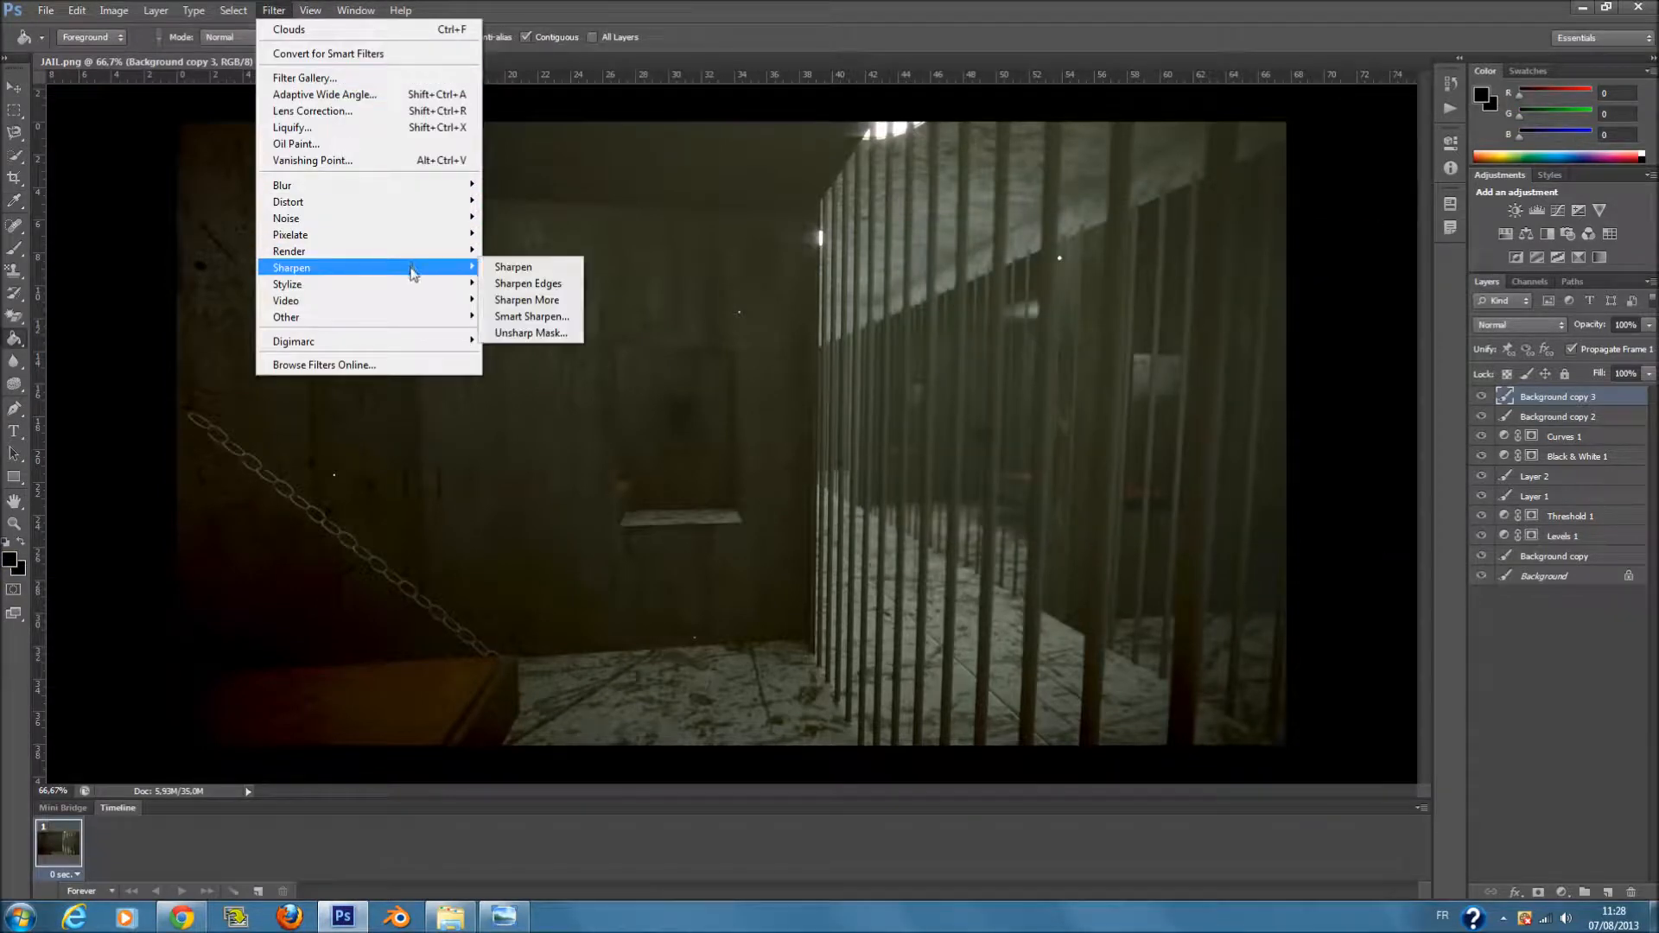
{"action": "left_click", "coordinate": [544, 283]}
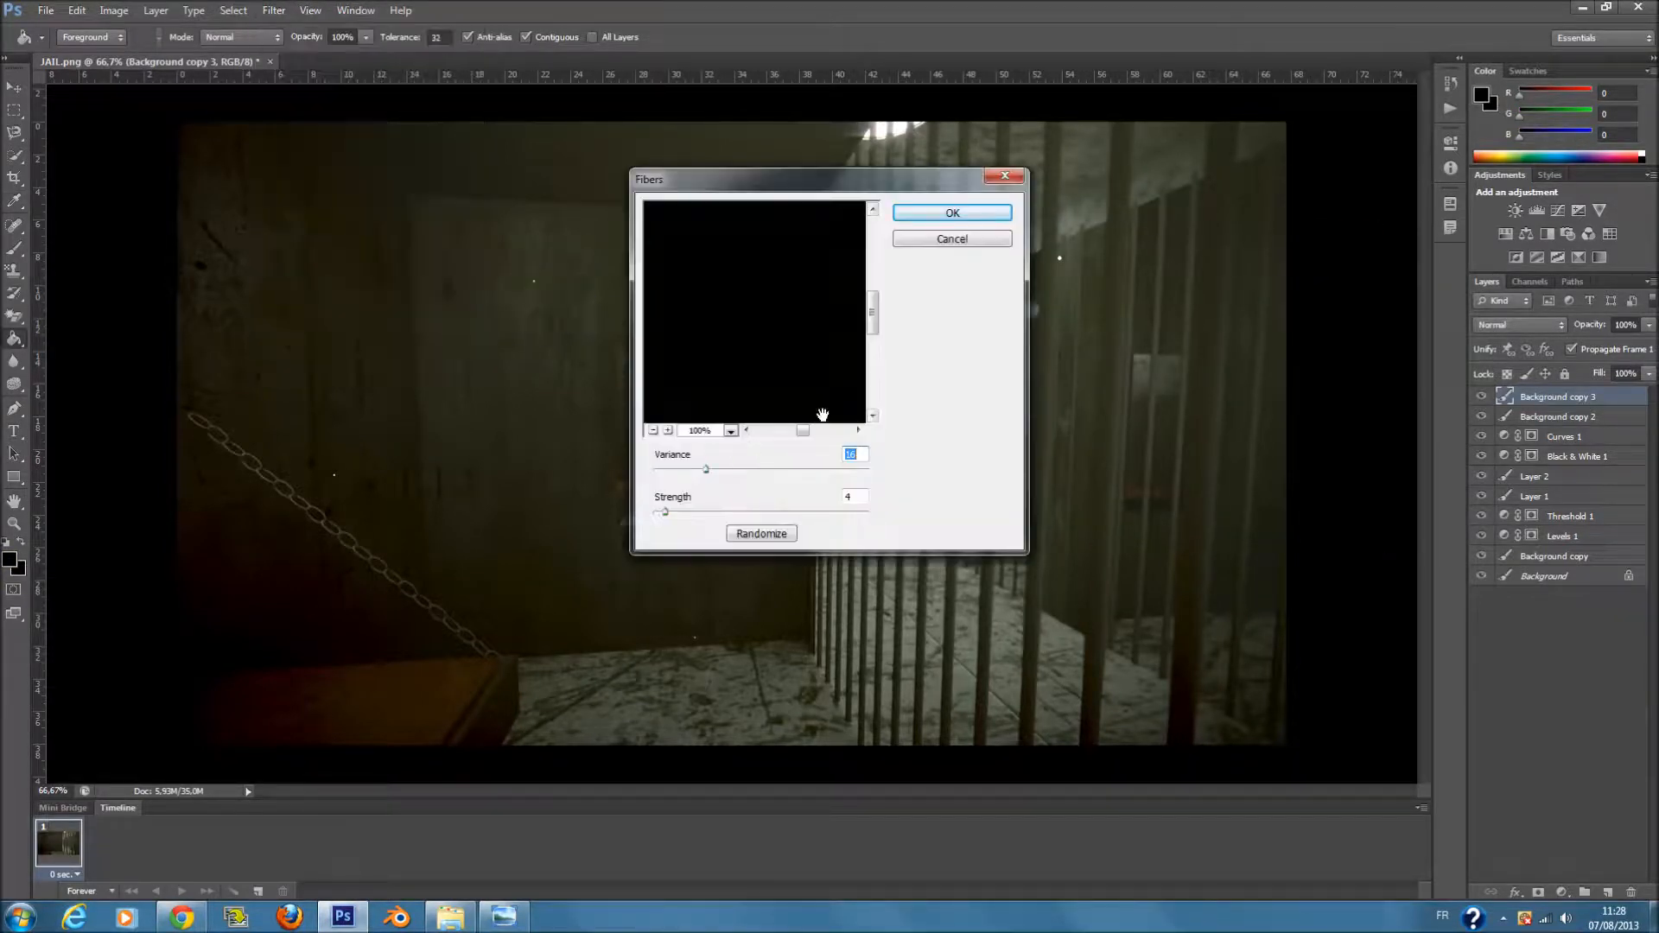
{"action": "left_click", "coordinate": [996, 241]}
- Set the foreground colour to pure white and return to the Paint Bucket tool
{"action": "left_click", "coordinate": [9, 562]}
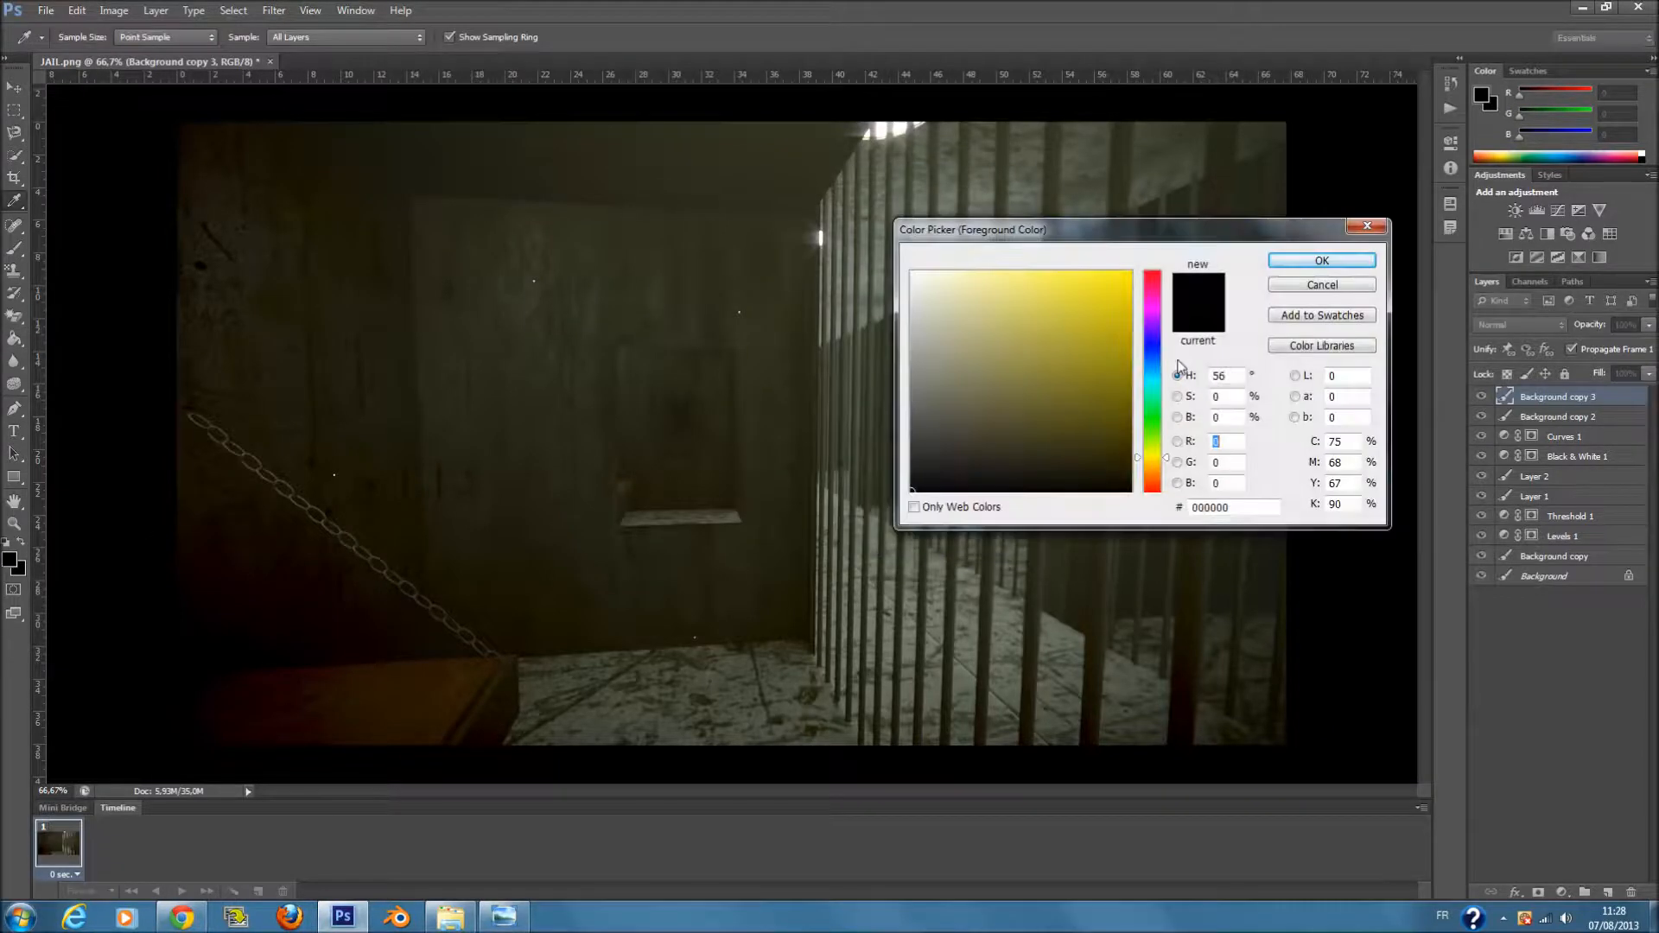
{"action": "left_click_drag", "start_coordinate": [1006, 308], "coordinate": [730, 218]}
{"action": "left_click", "coordinate": [1288, 261]}
{"action": "key", "text": "g"}
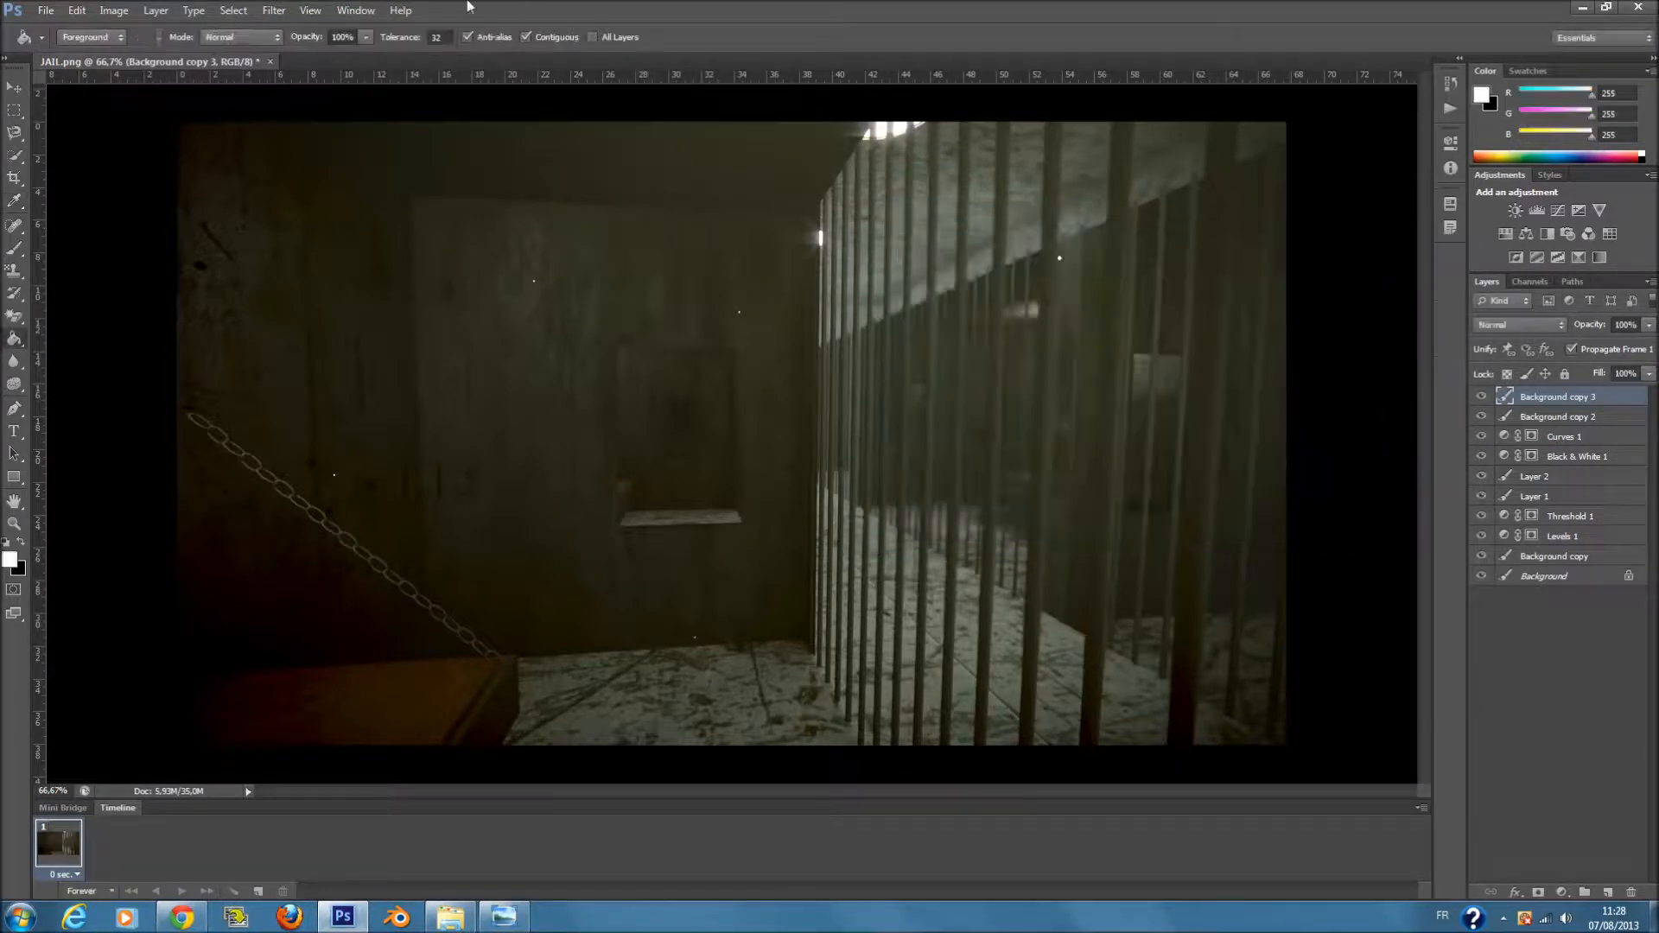
- Start the Fibers render filter on Background copy 3 and set its preview zoom to 12.5%
{"action": "left_click", "coordinate": [274, 10]}
{"action": "mouse_move", "coordinate": [390, 258]}
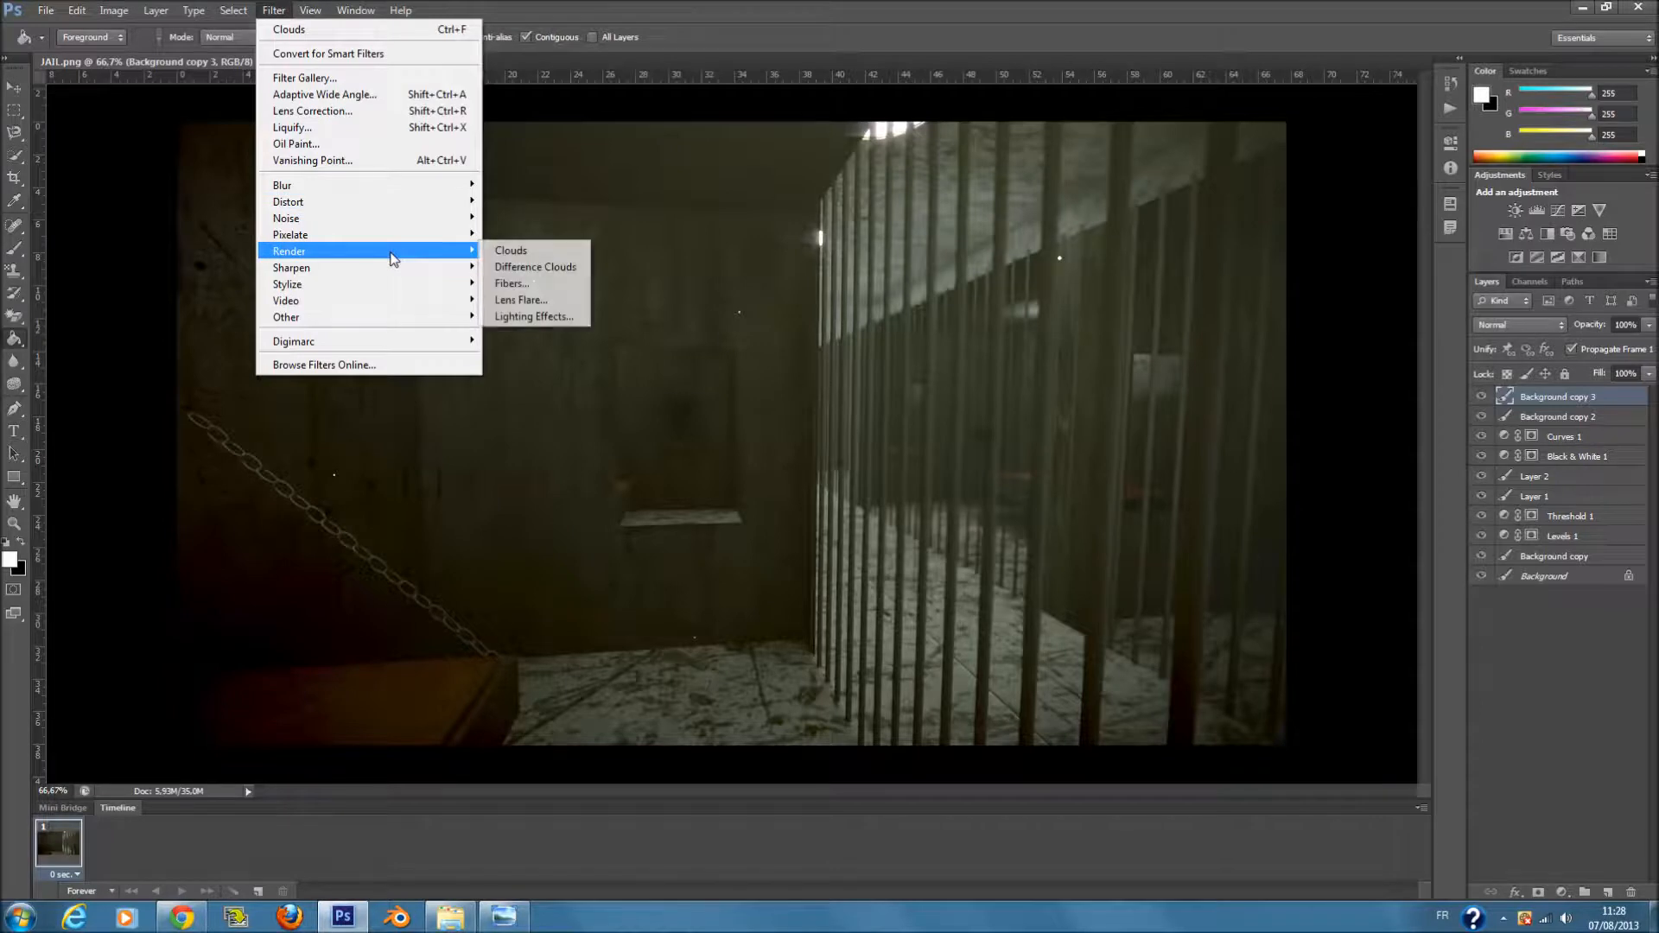
{"action": "left_click", "coordinate": [518, 280]}
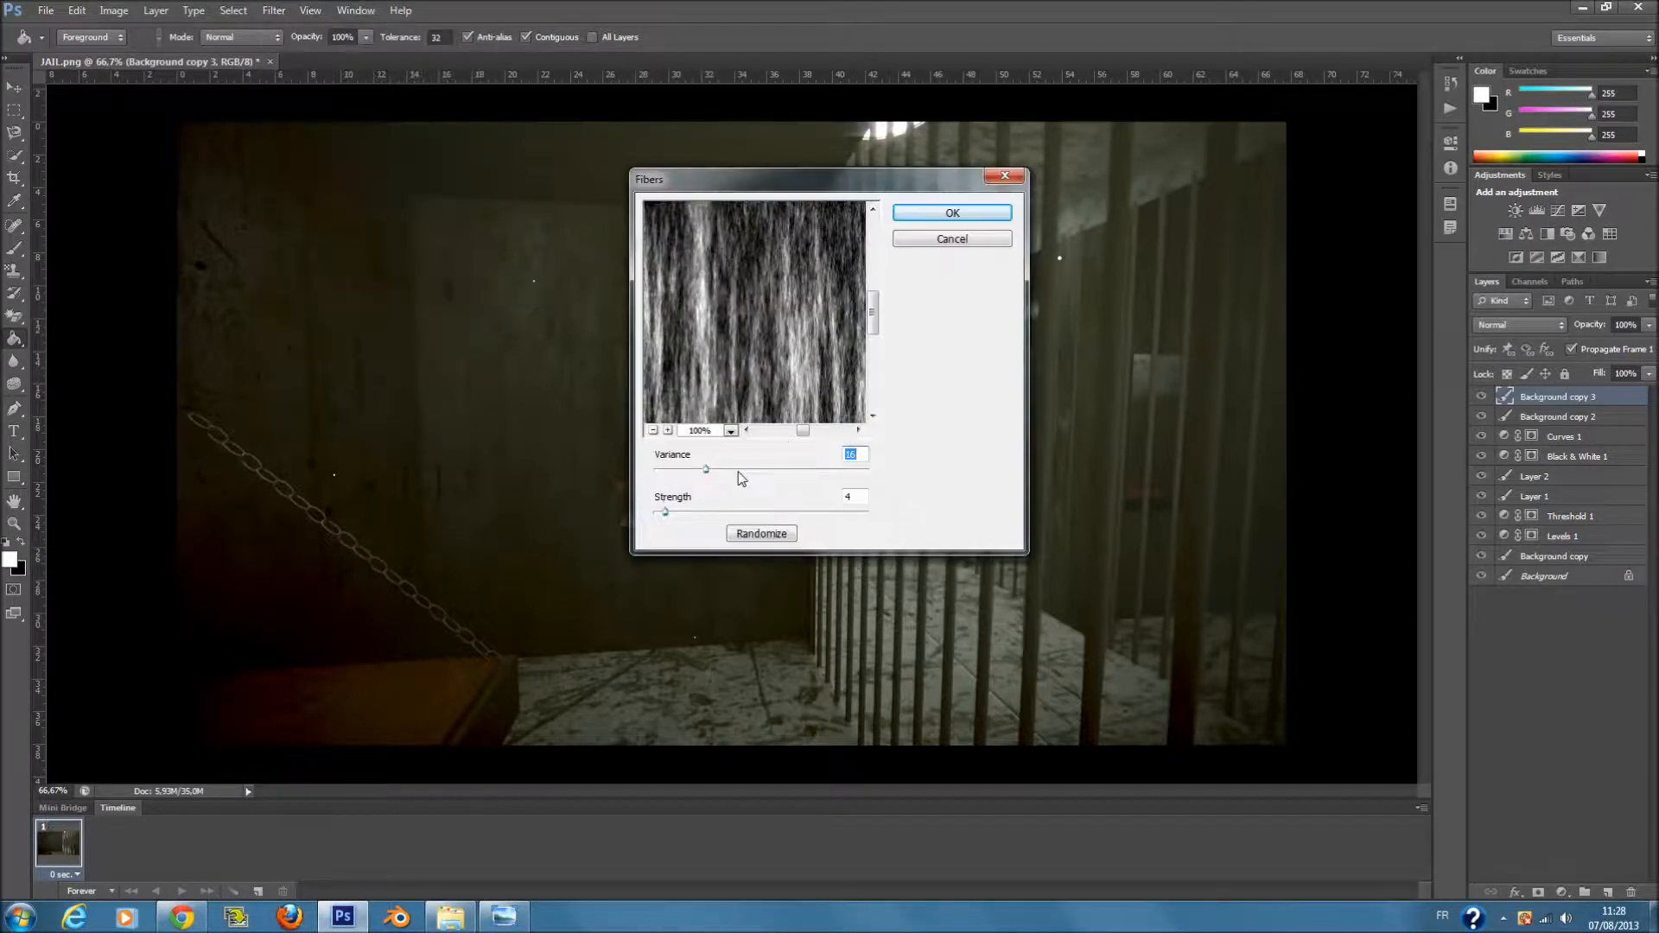
{"action": "mouse_move", "coordinate": [801, 433]}
{"action": "left_mouse_down"}
{"action": "mouse_move", "coordinate": [778, 435]}
{"action": "mouse_move", "coordinate": [797, 438]}
{"action": "left_mouse_up"}
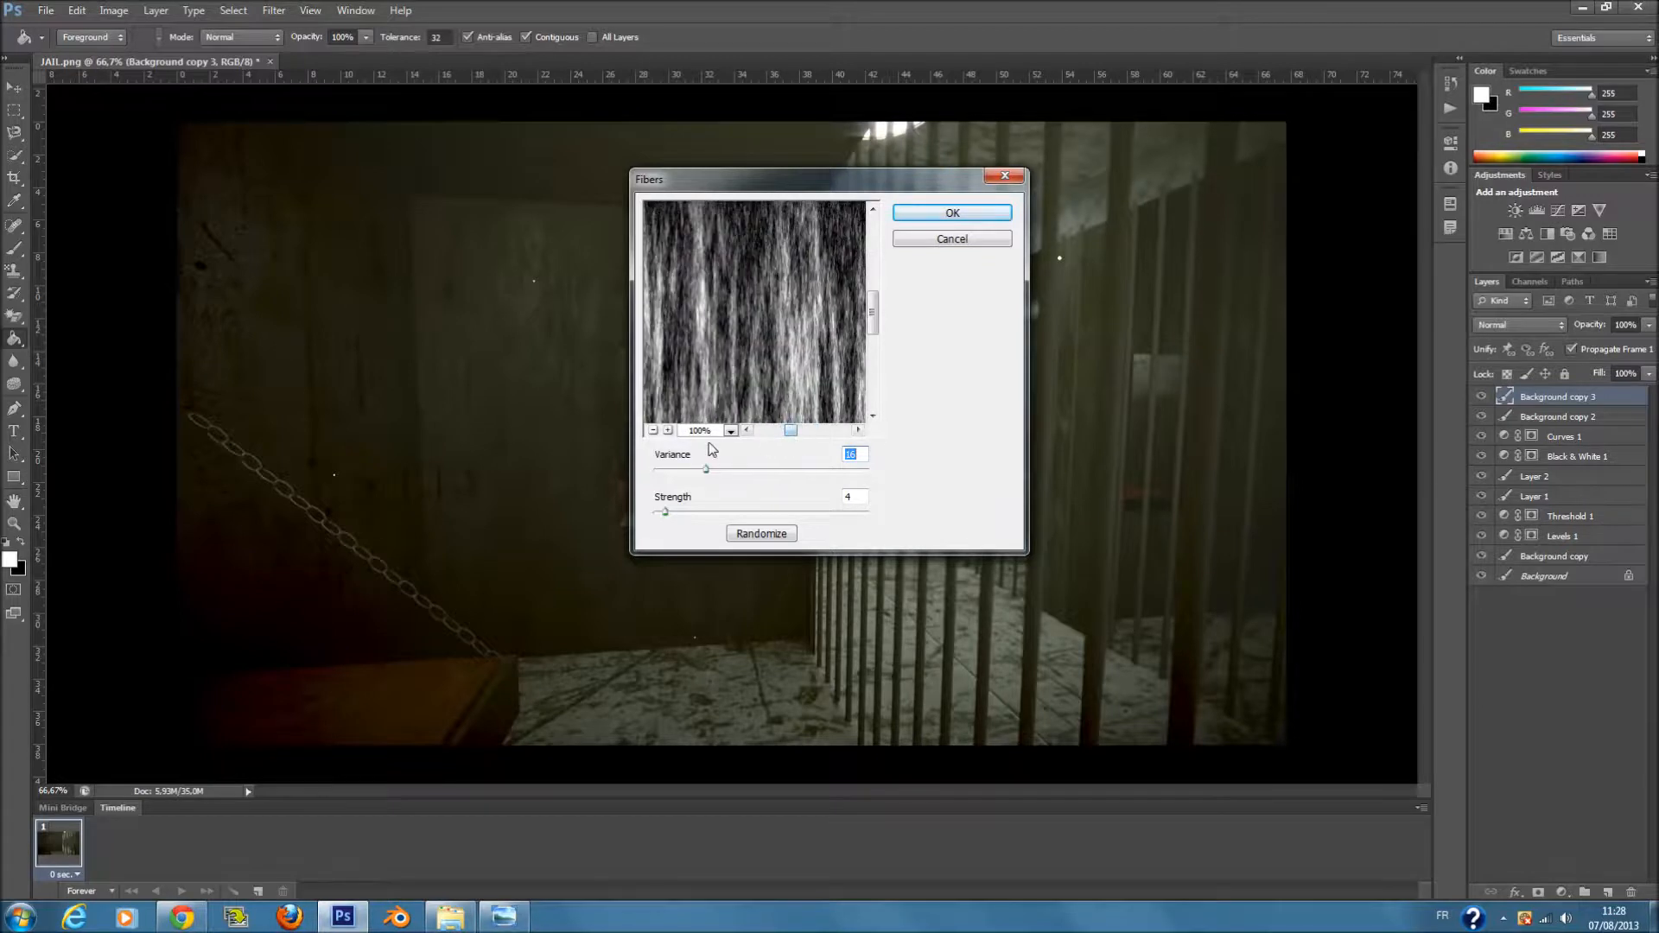
{"action": "left_click", "coordinate": [730, 431]}
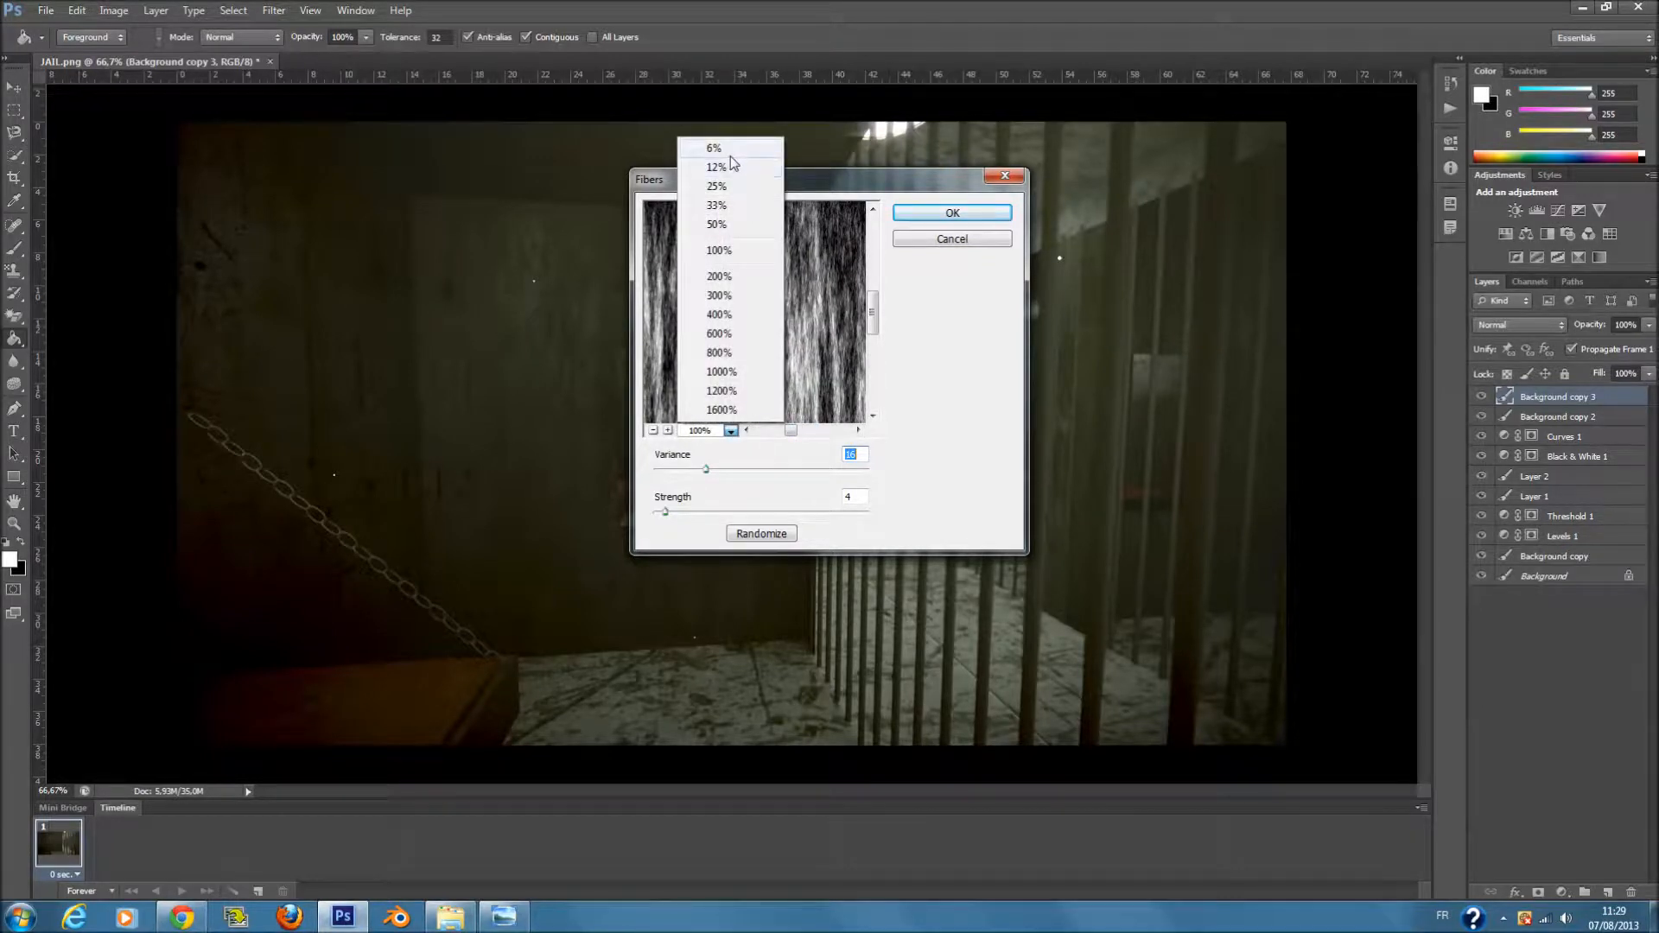
{"action": "left_click", "coordinate": [729, 154]}
{"action": "left_click", "coordinate": [730, 431]}
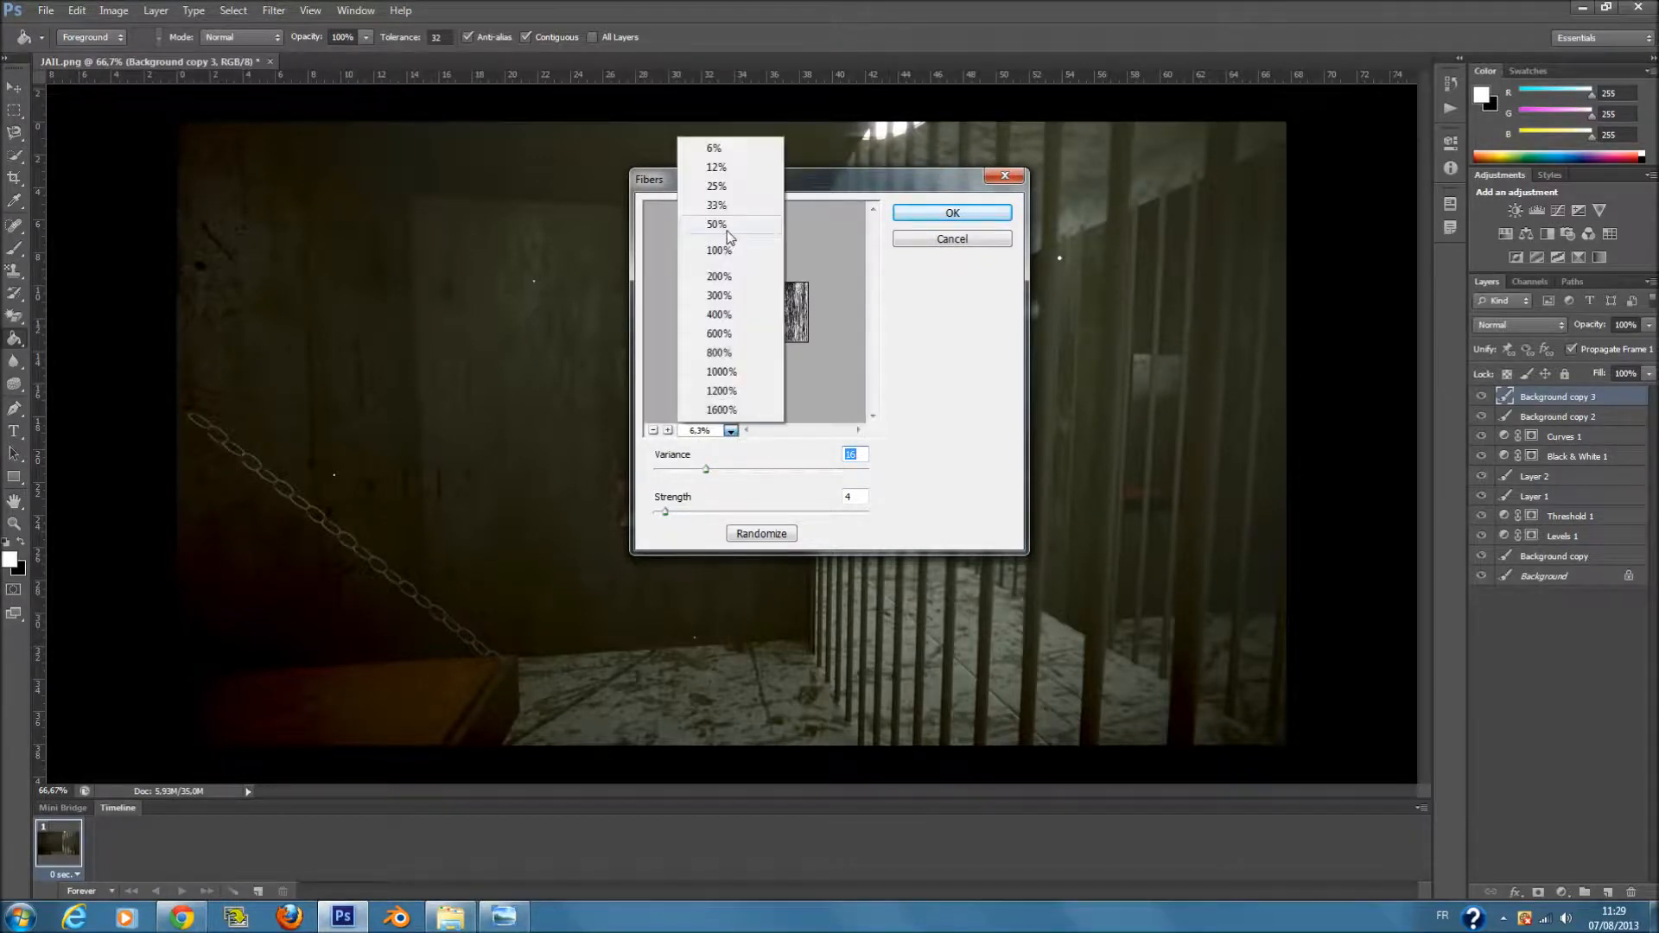
{"action": "left_click", "coordinate": [729, 195]}
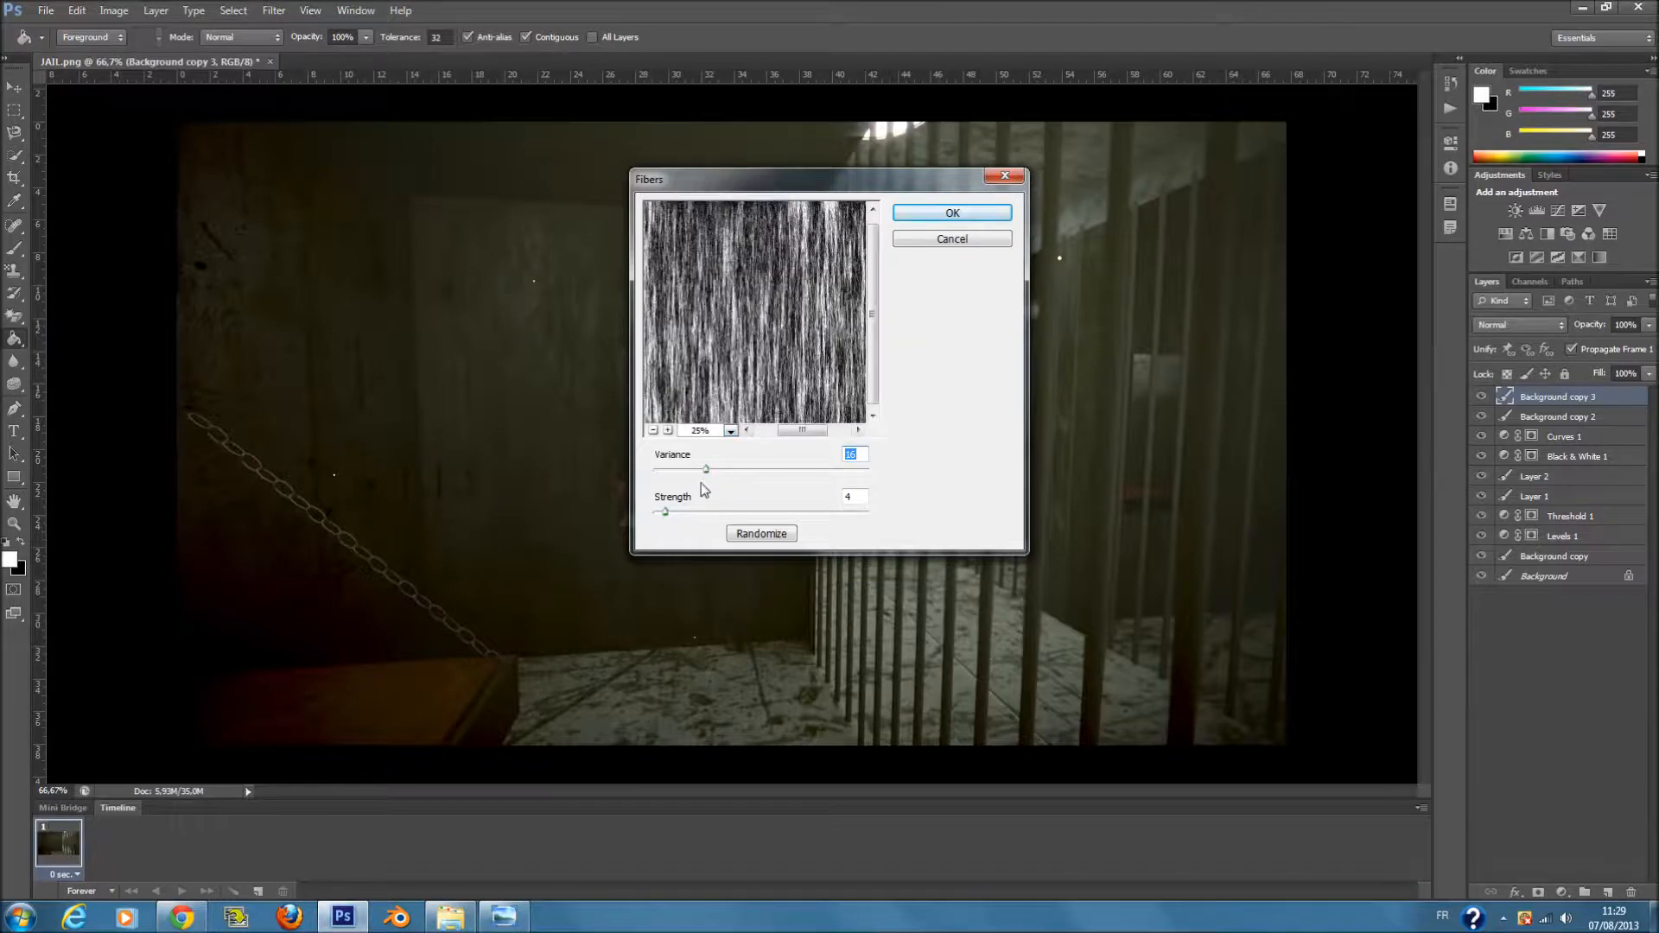
{"action": "left_click", "coordinate": [731, 430]}
{"action": "left_click", "coordinate": [745, 168]}
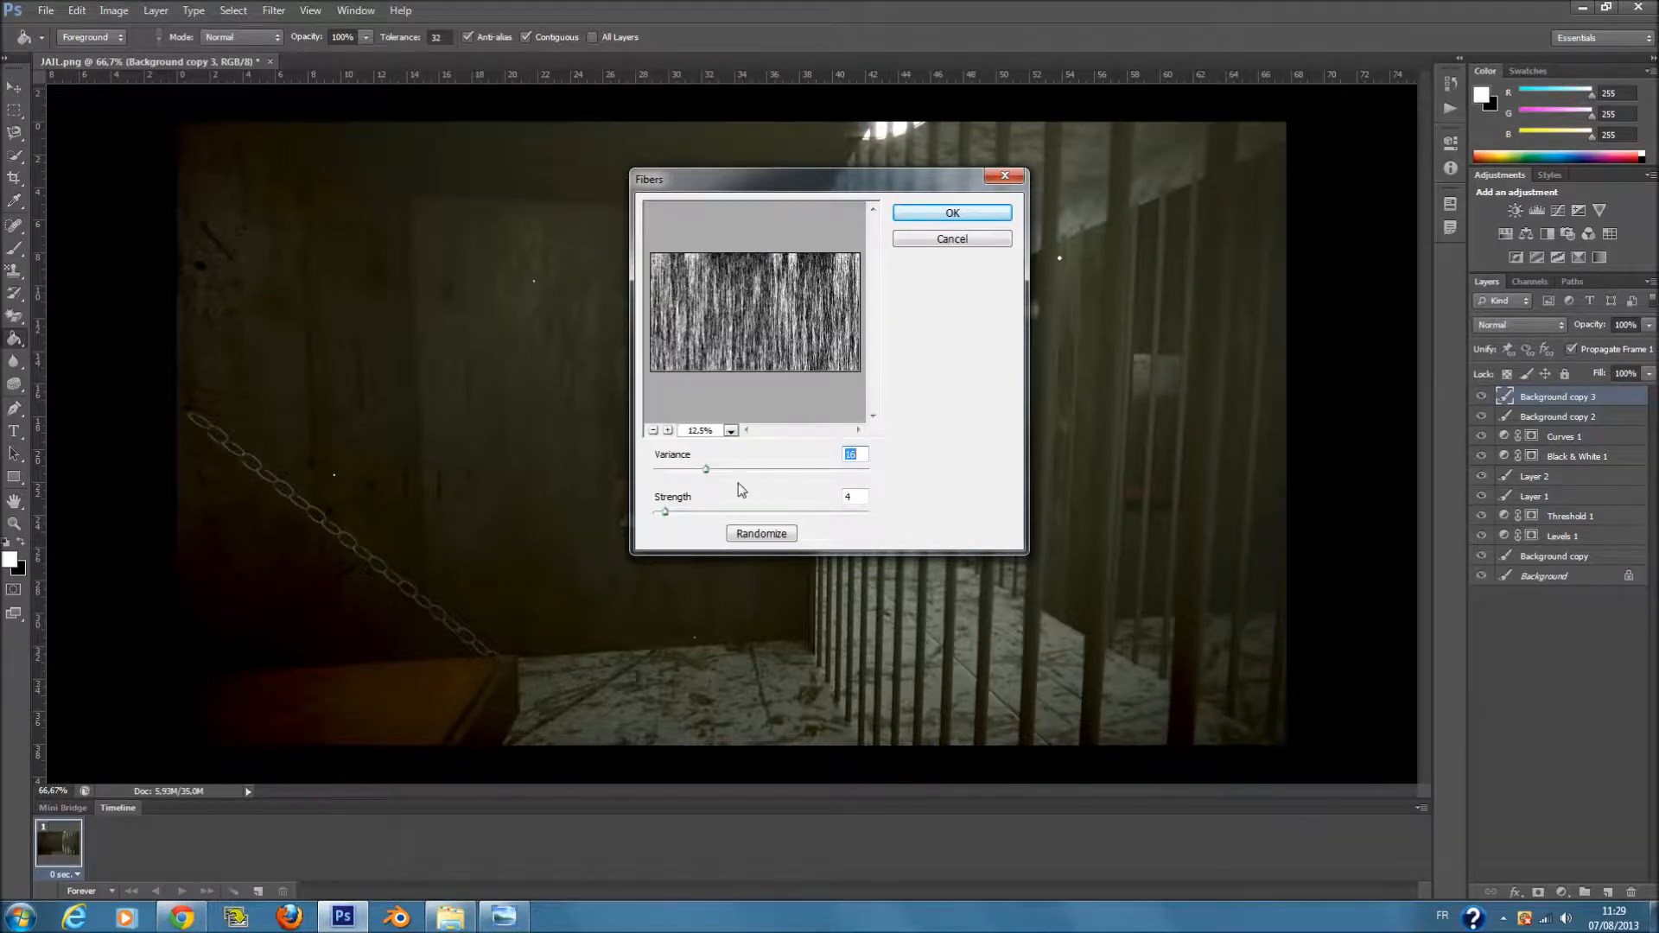
- Set the fibers to a low variance and a strength of 60, and apply the filter to Background copy 3
{"action": "left_click_drag", "start_coordinate": [707, 471], "coordinate": [766, 473]}
{"action": "left_click", "coordinate": [669, 470]}
{"action": "left_click_drag", "start_coordinate": [666, 512], "coordinate": [860, 526]}
{"action": "left_click_drag", "start_coordinate": [670, 471], "coordinate": [707, 475]}
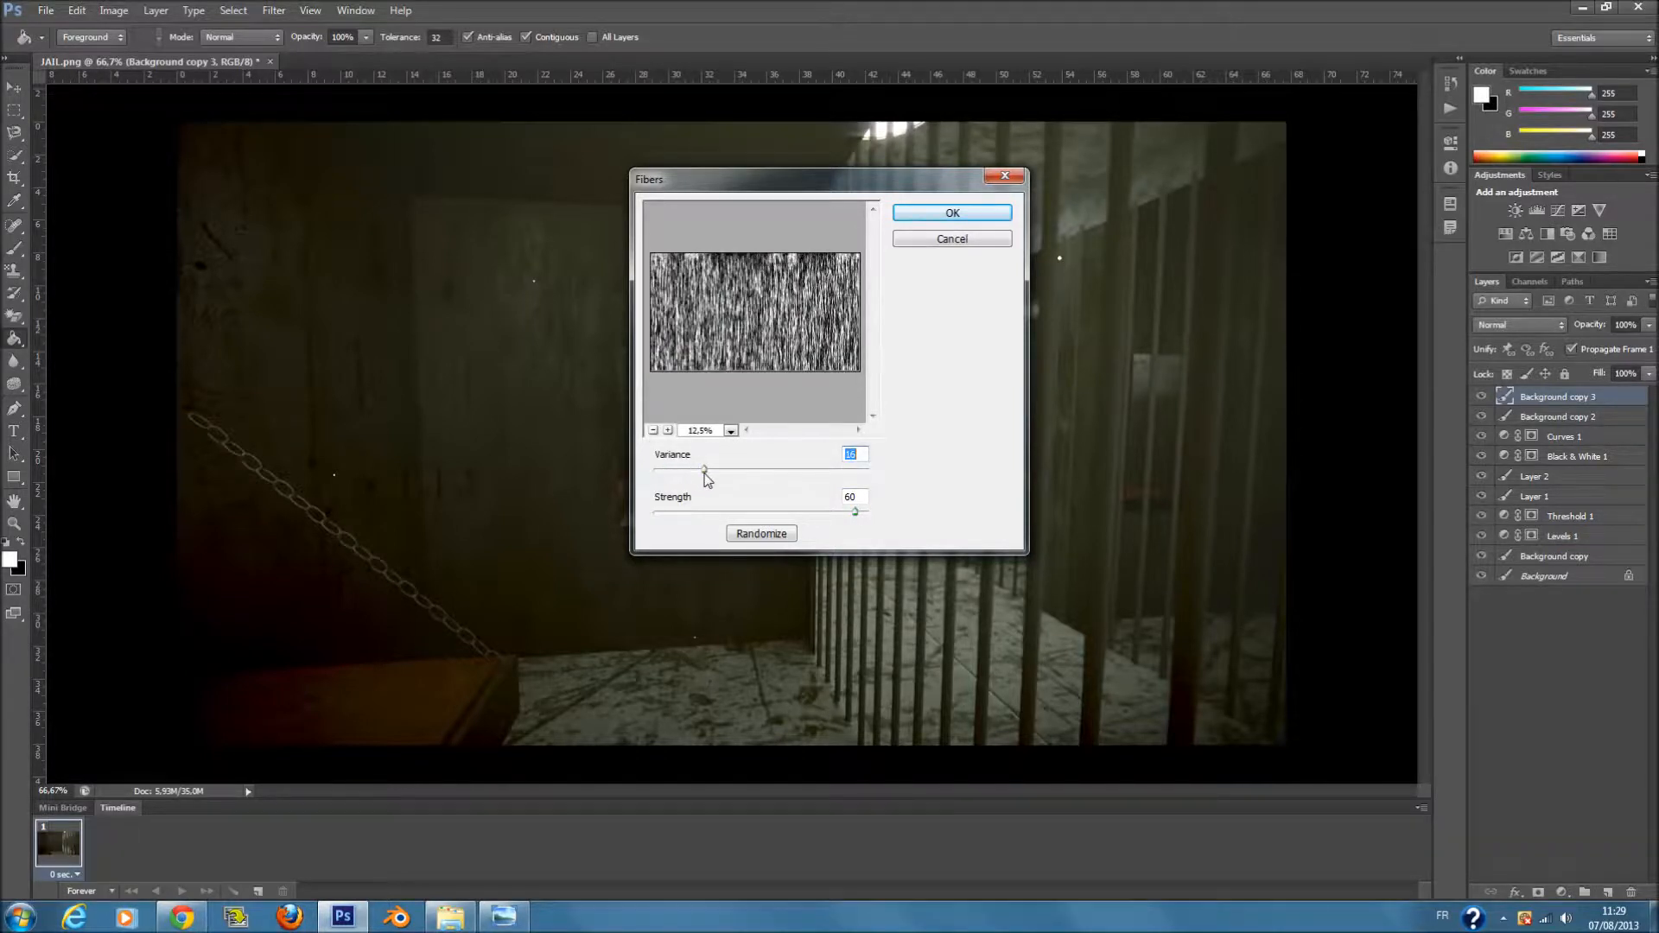
{"action": "left_click_drag", "start_coordinate": [822, 469], "coordinate": [678, 472]}
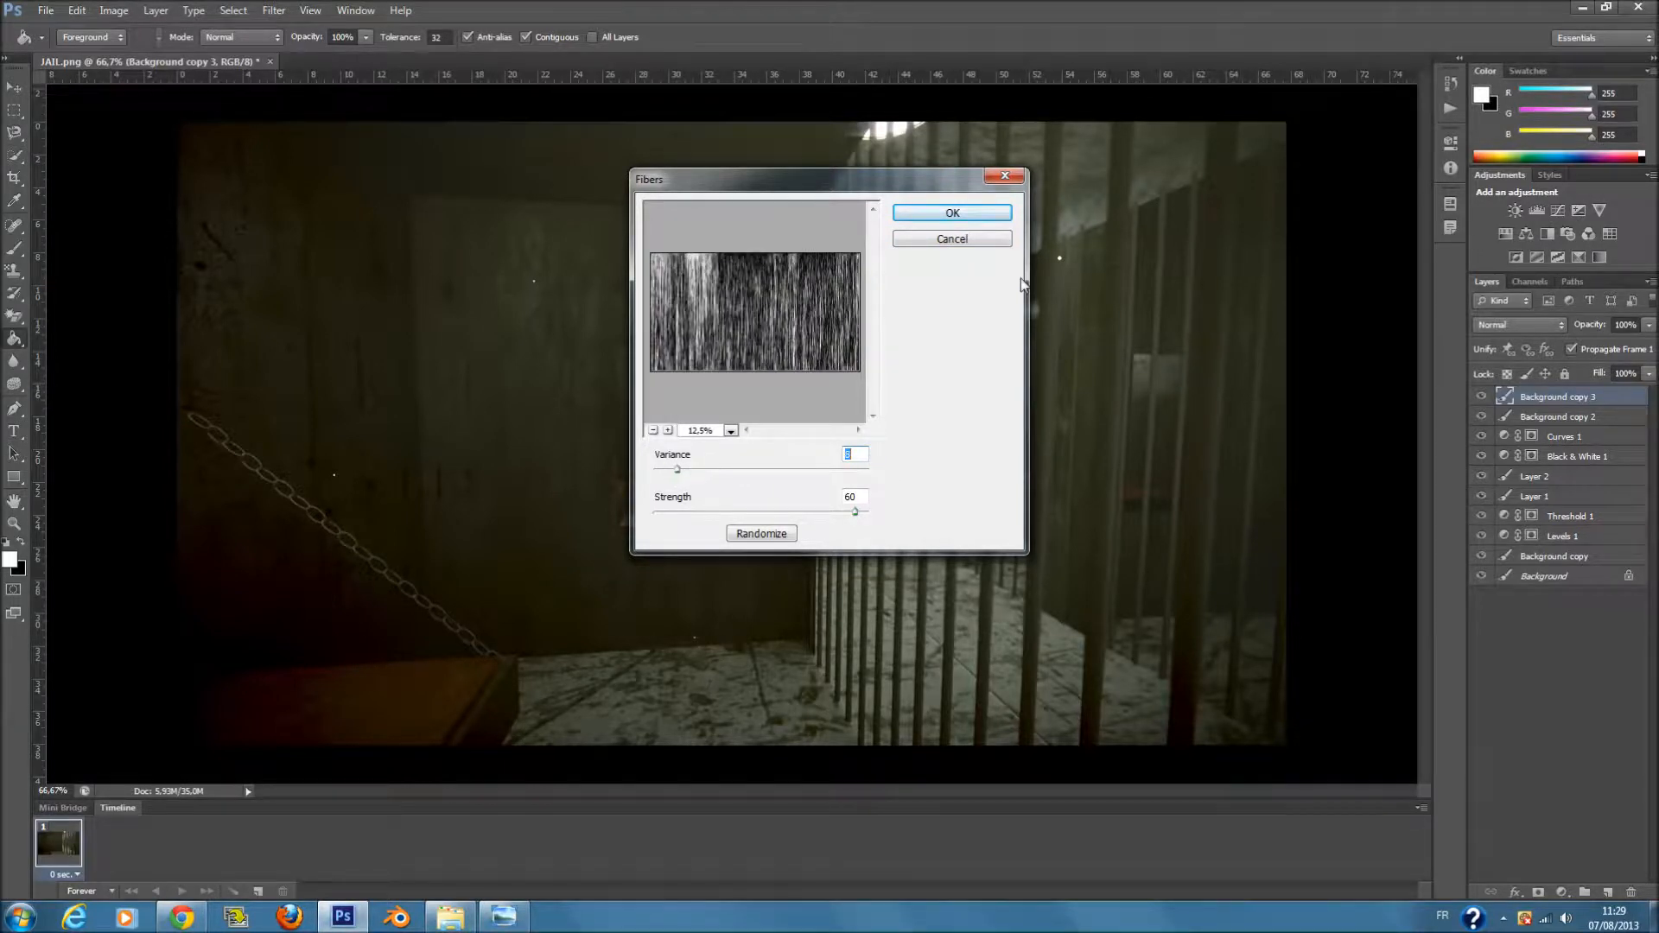
{"action": "left_click", "coordinate": [992, 213]}
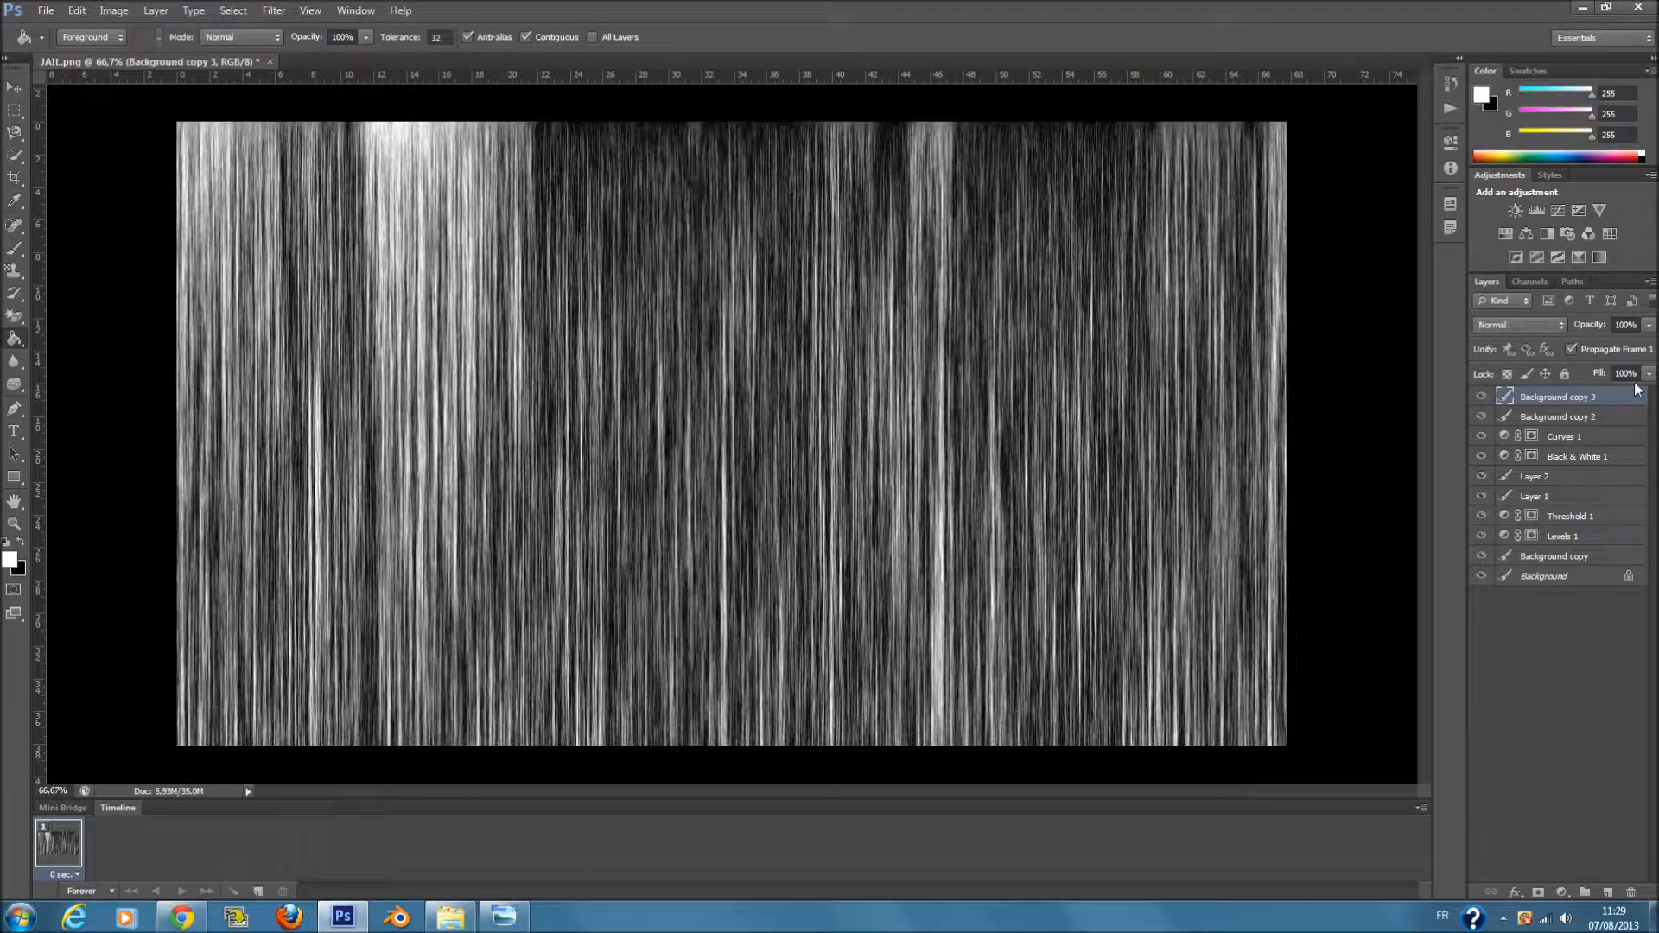
- Reduce the fill of Background copy 3 to 3% and deselect the layer
{"action": "left_click", "coordinate": [1648, 373]}
{"action": "left_click_drag", "start_coordinate": [1573, 396], "coordinate": [1566, 398]}
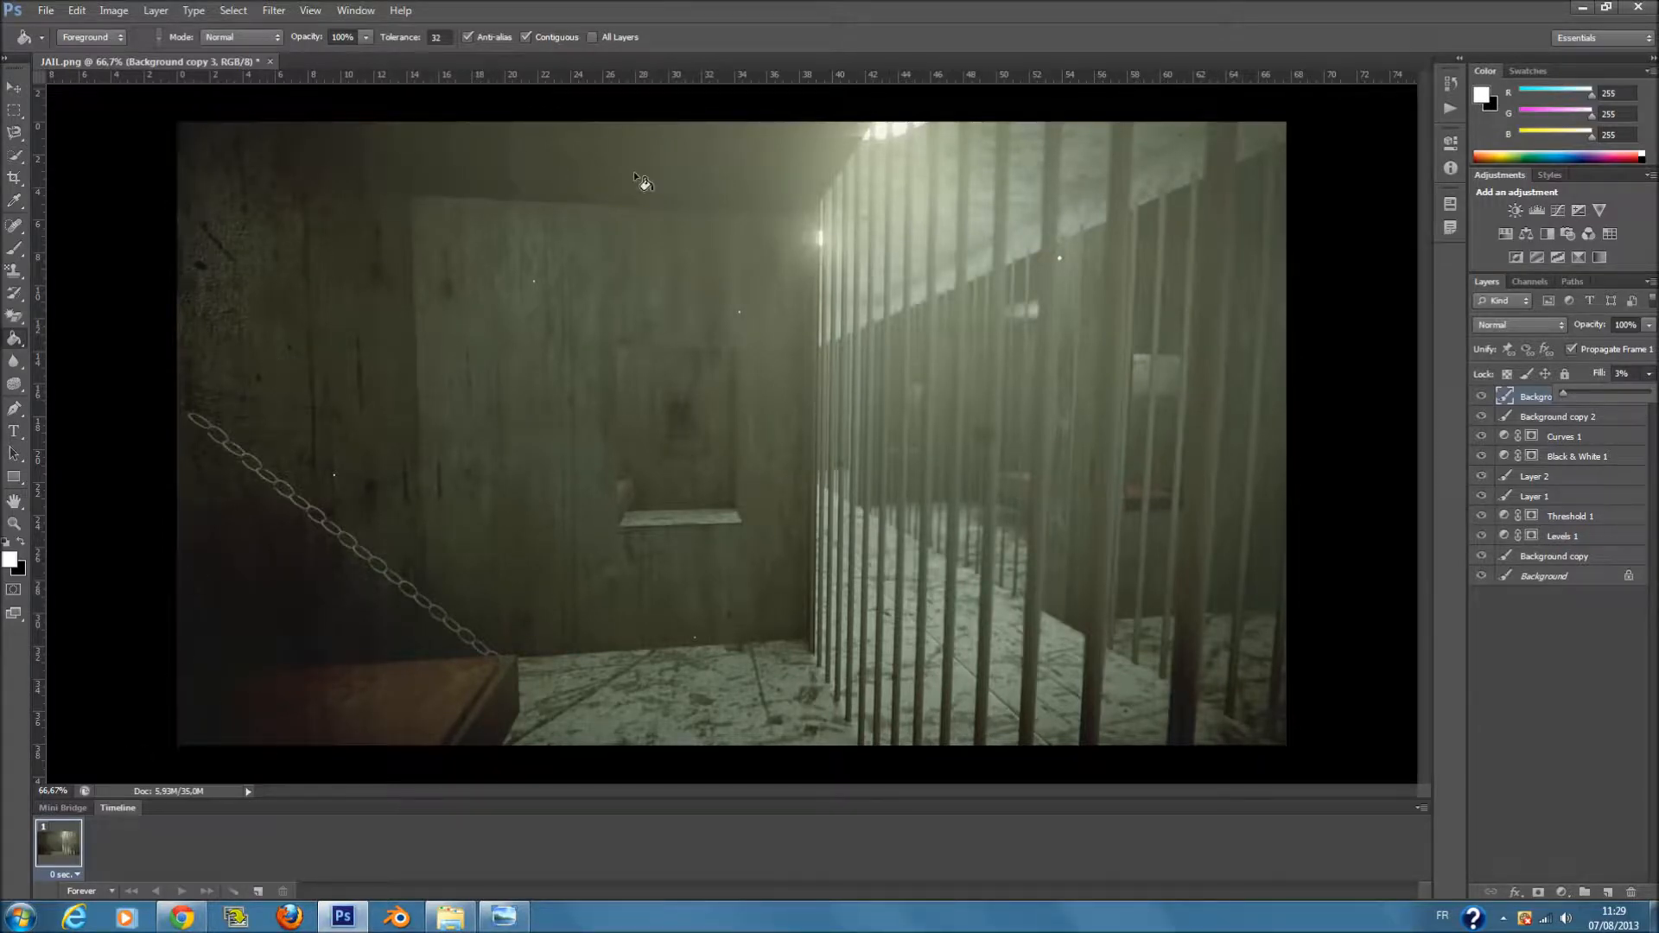
{"action": "left_click", "coordinate": [1571, 702]}
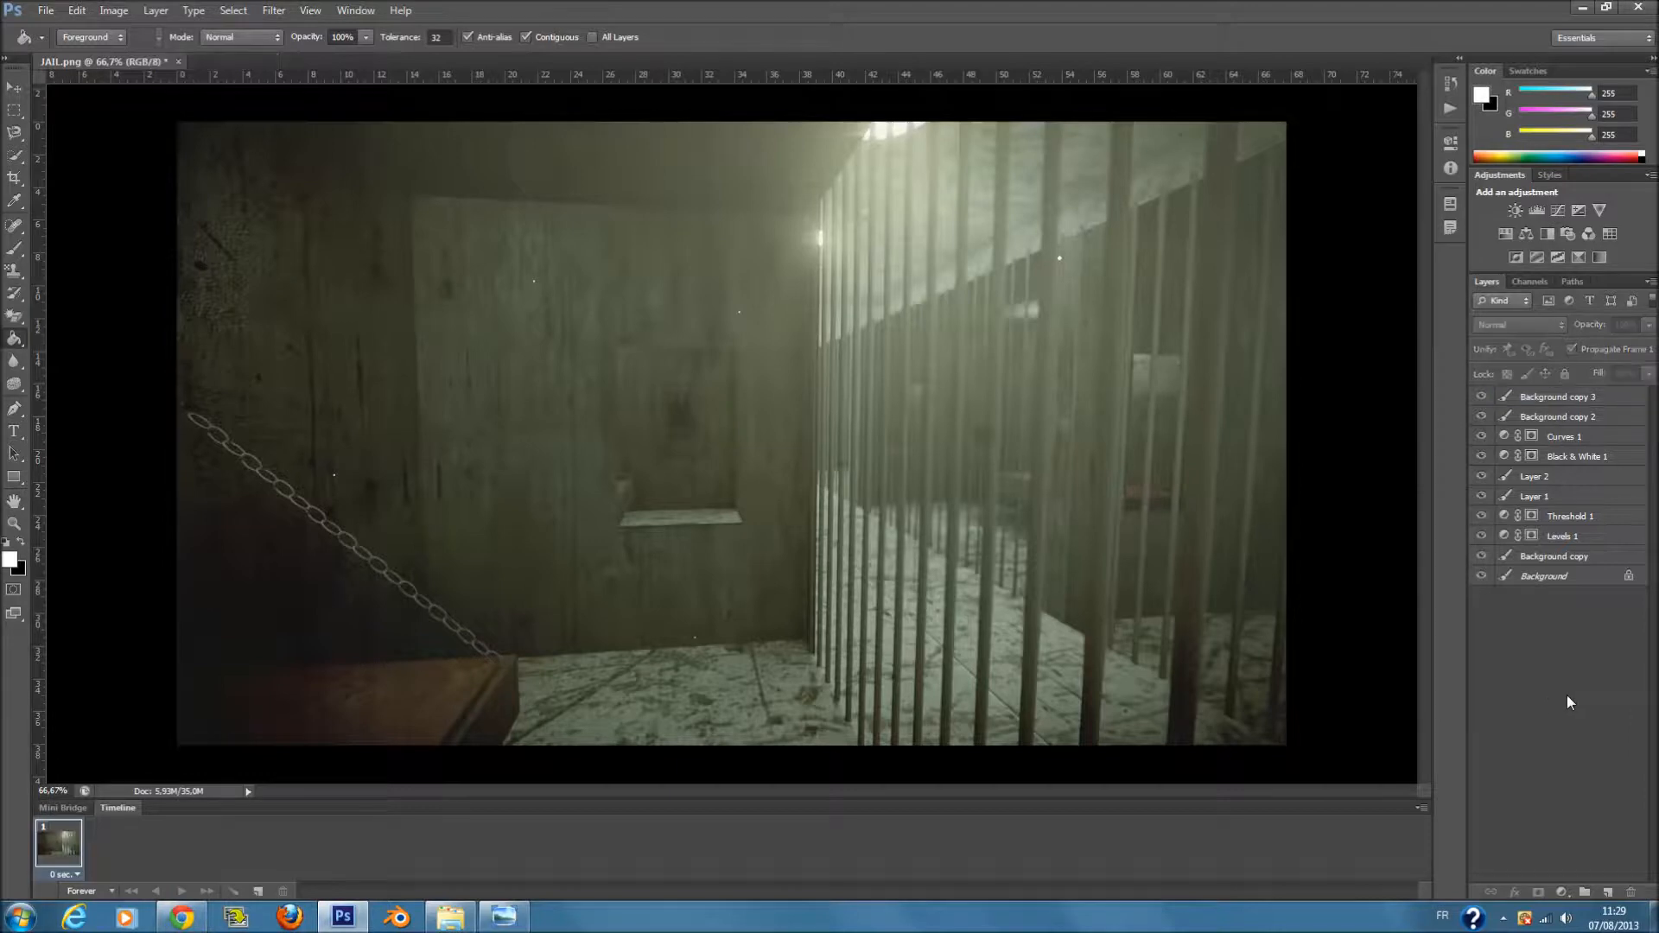
- Compare the edited image with the original JAIL render in Windows Photo Viewer, moving the viewer window aside
{"action": "left_click", "coordinate": [505, 923]}
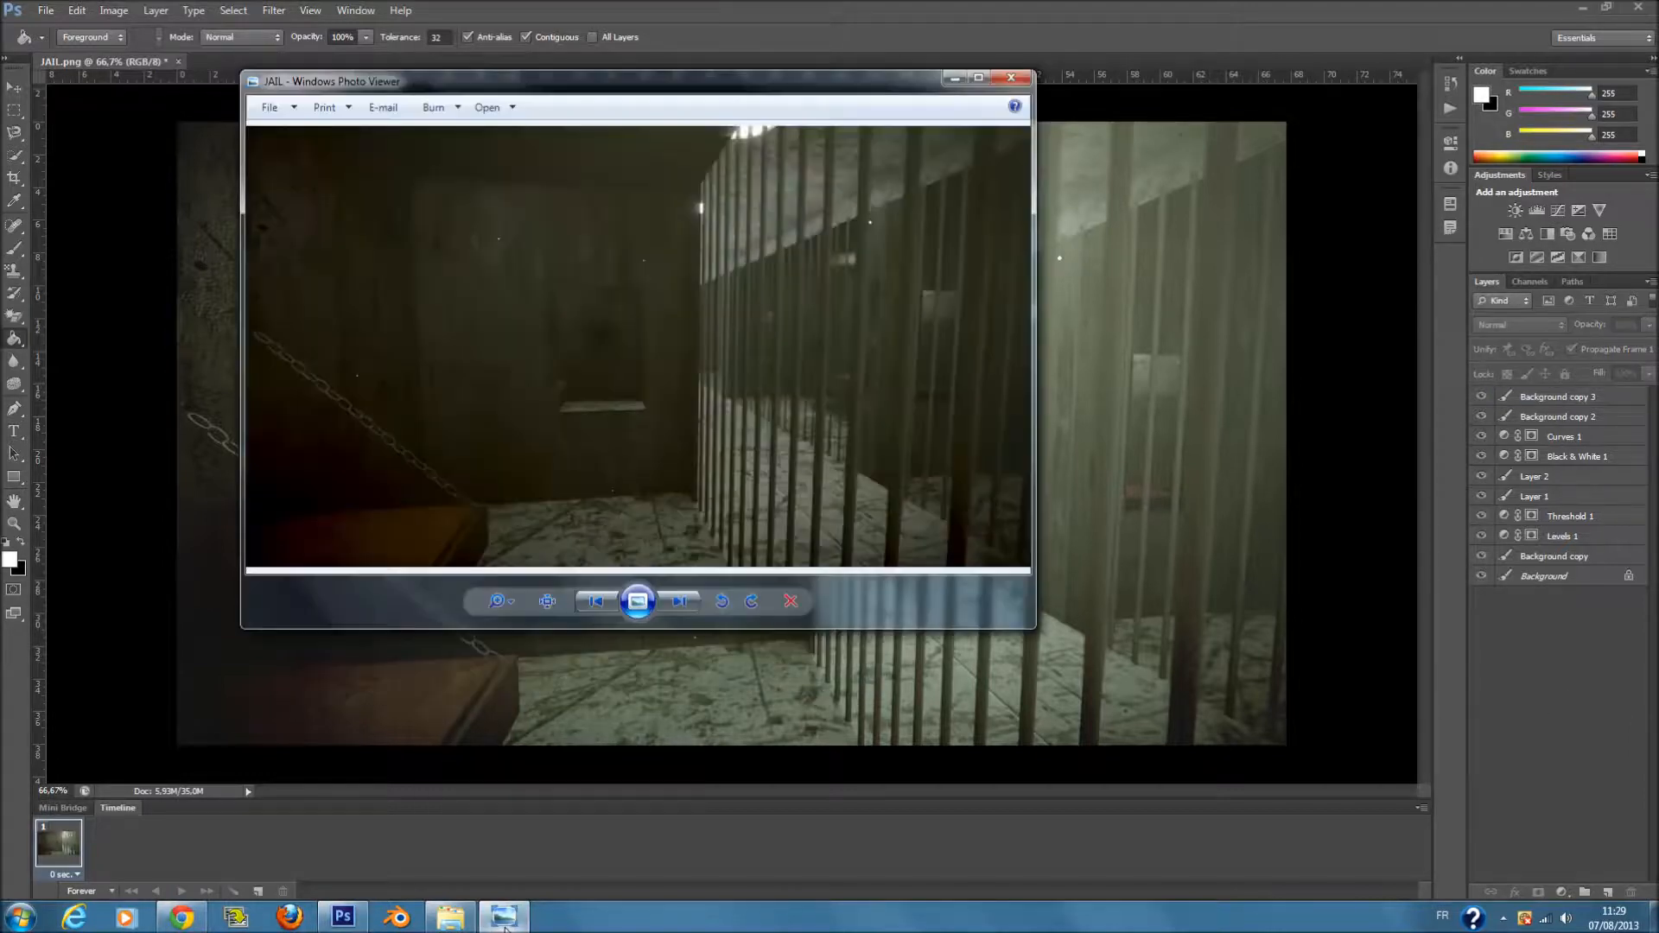
{"action": "left_click", "coordinate": [505, 923]}
{"action": "left_click", "coordinate": [506, 923]}
{"action": "left_click_drag", "start_coordinate": [753, 84], "coordinate": [1373, 83]}
{"action": "scroll", "coordinate": [1331, 299], "scroll_direction": "down", "scroll_amount": 1}
{"action": "left_click", "coordinate": [1574, 77]}
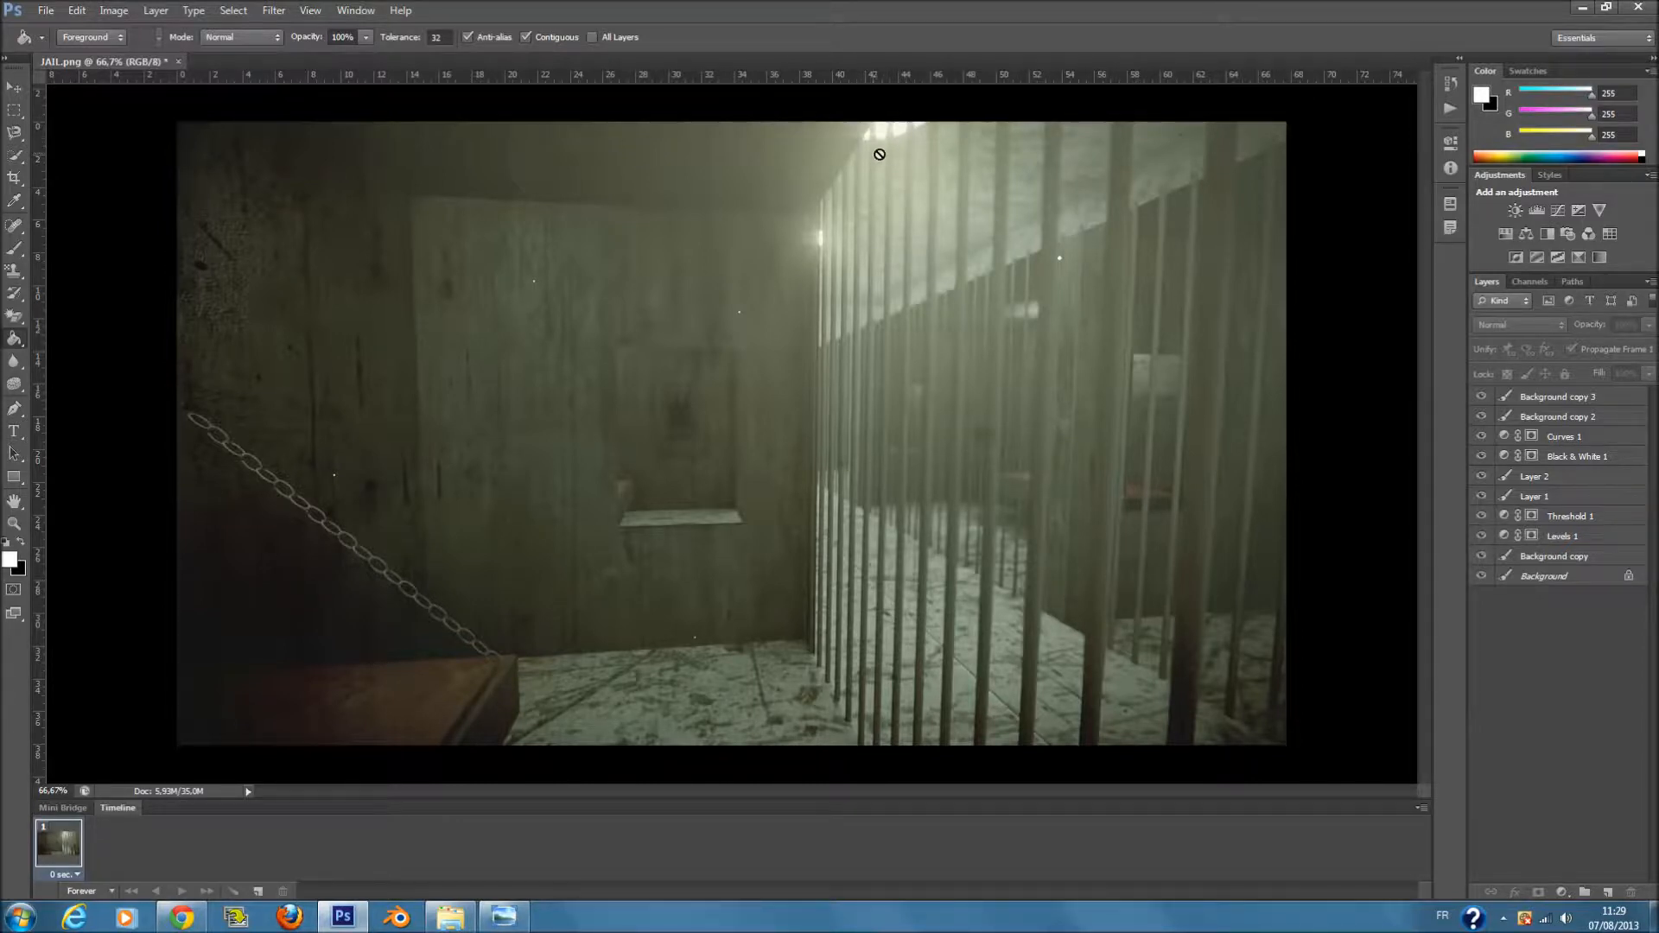
- Browse the Architectural vizualisation folder in Windows Explorer and view the Inside_house_1 image from the desktop in Windows Photo Viewer
{"action": "left_click", "coordinate": [1588, 10]}
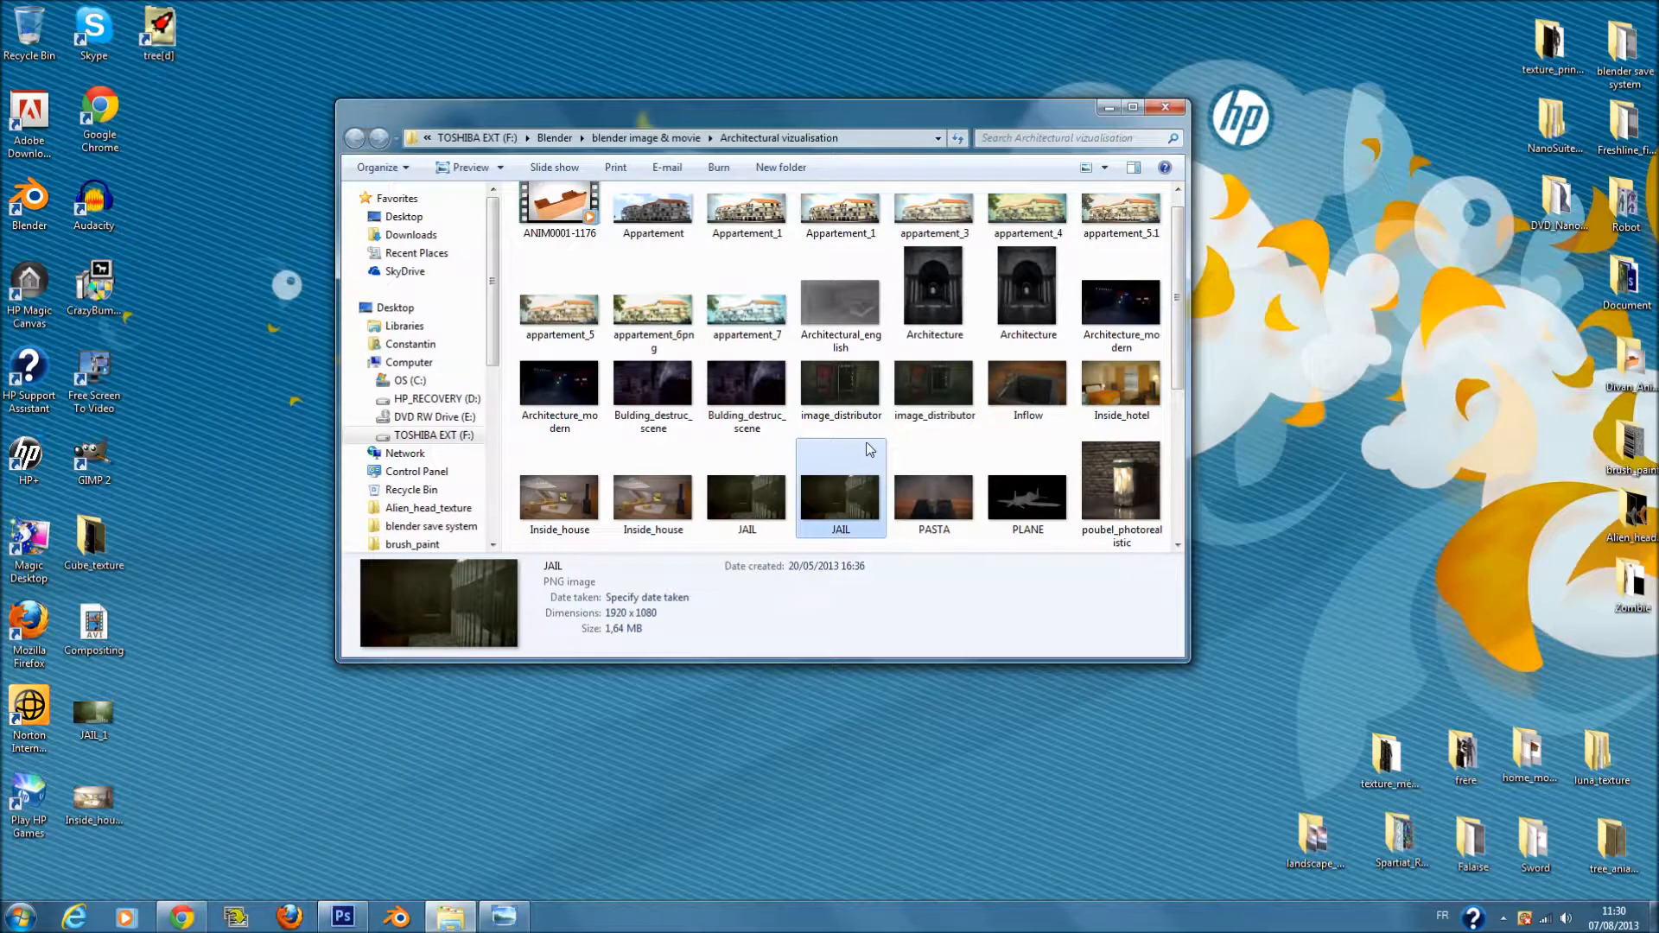
{"action": "scroll", "coordinate": [942, 398], "scroll_direction": "down", "scroll_amount": 2}
{"action": "scroll", "coordinate": [1076, 494], "scroll_direction": "up", "scroll_amount": 2}
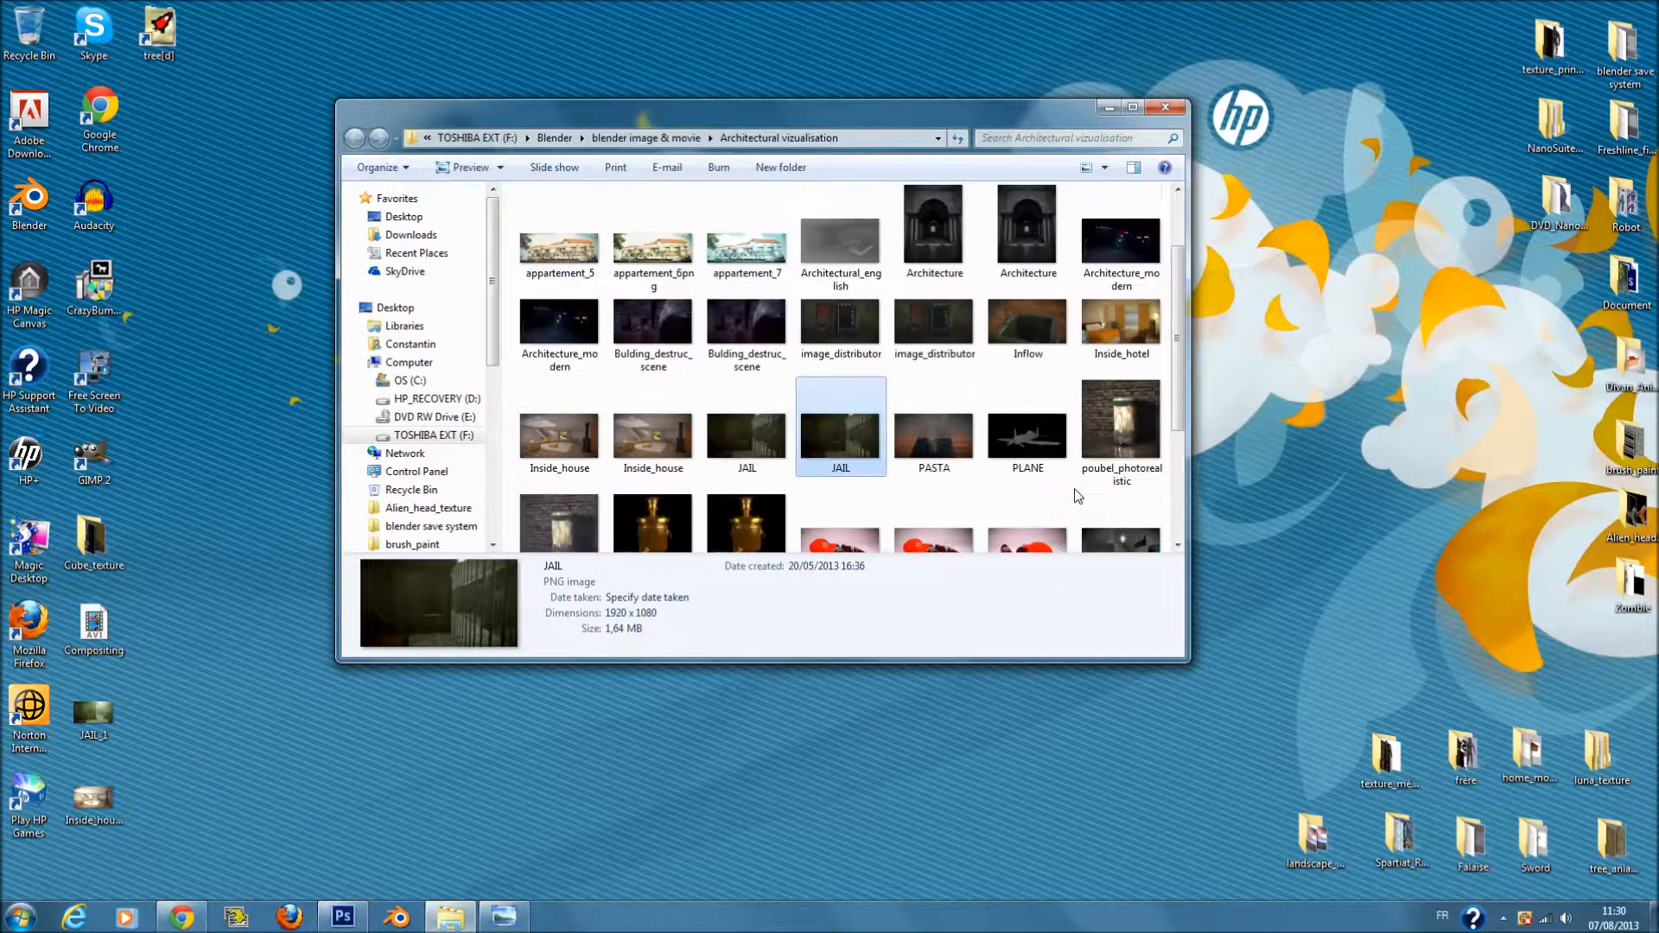
{"action": "scroll", "coordinate": [677, 501], "scroll_direction": "down", "scroll_amount": 2}
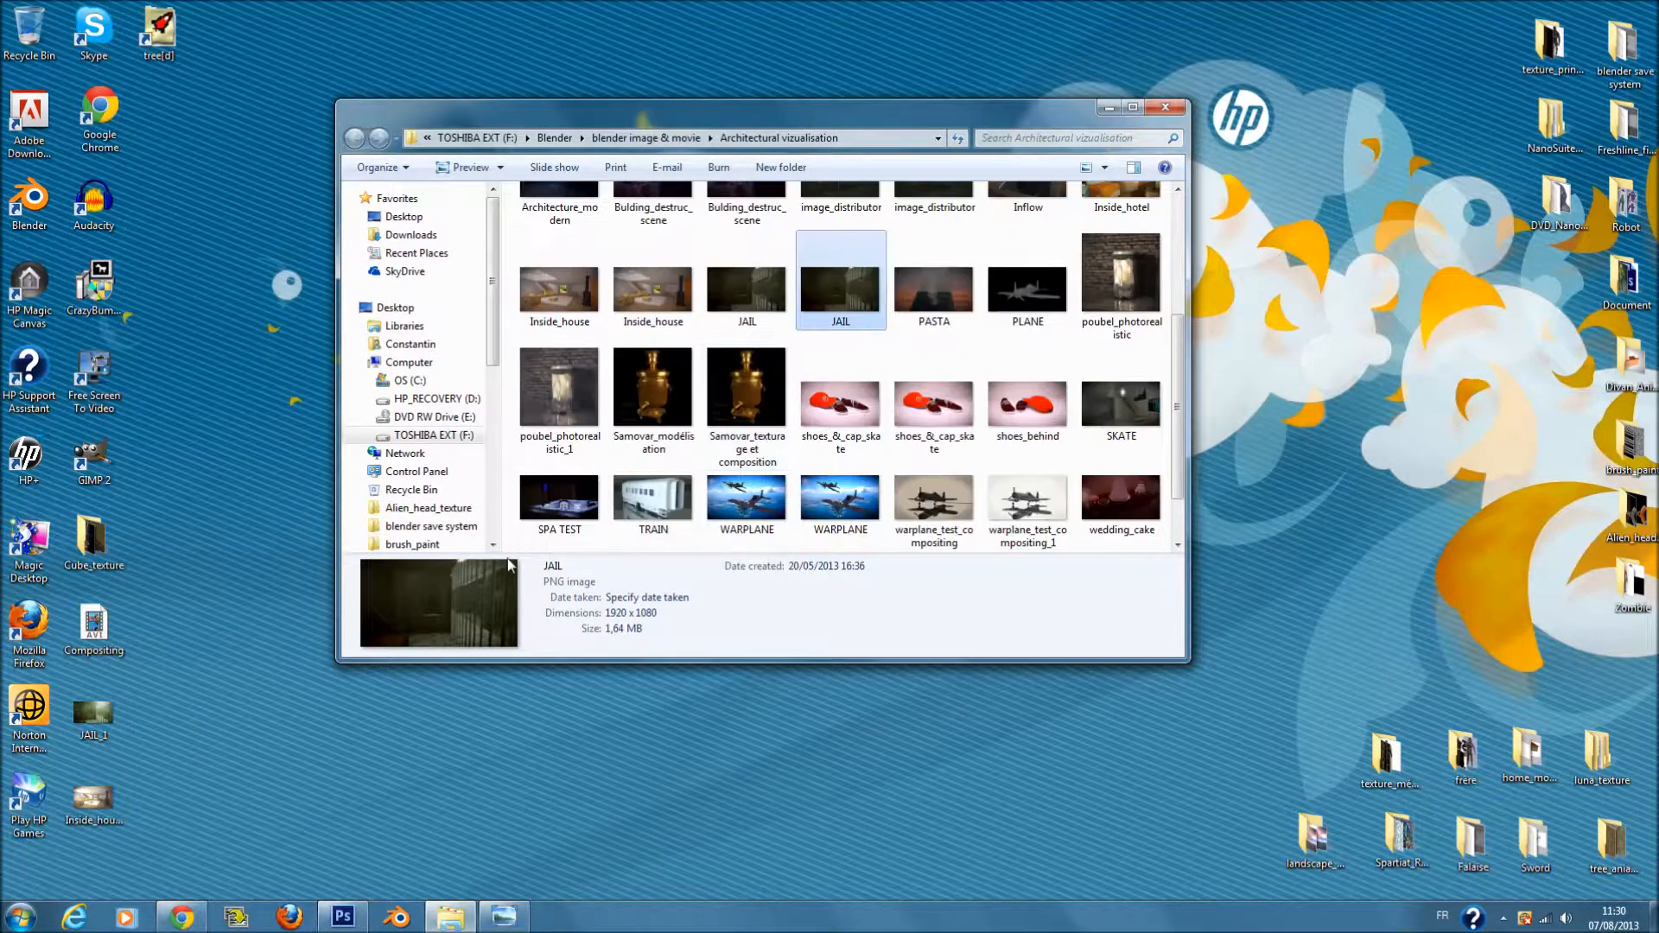
{"action": "scroll", "coordinate": [677, 501], "scroll_direction": "up", "scroll_amount": 2}
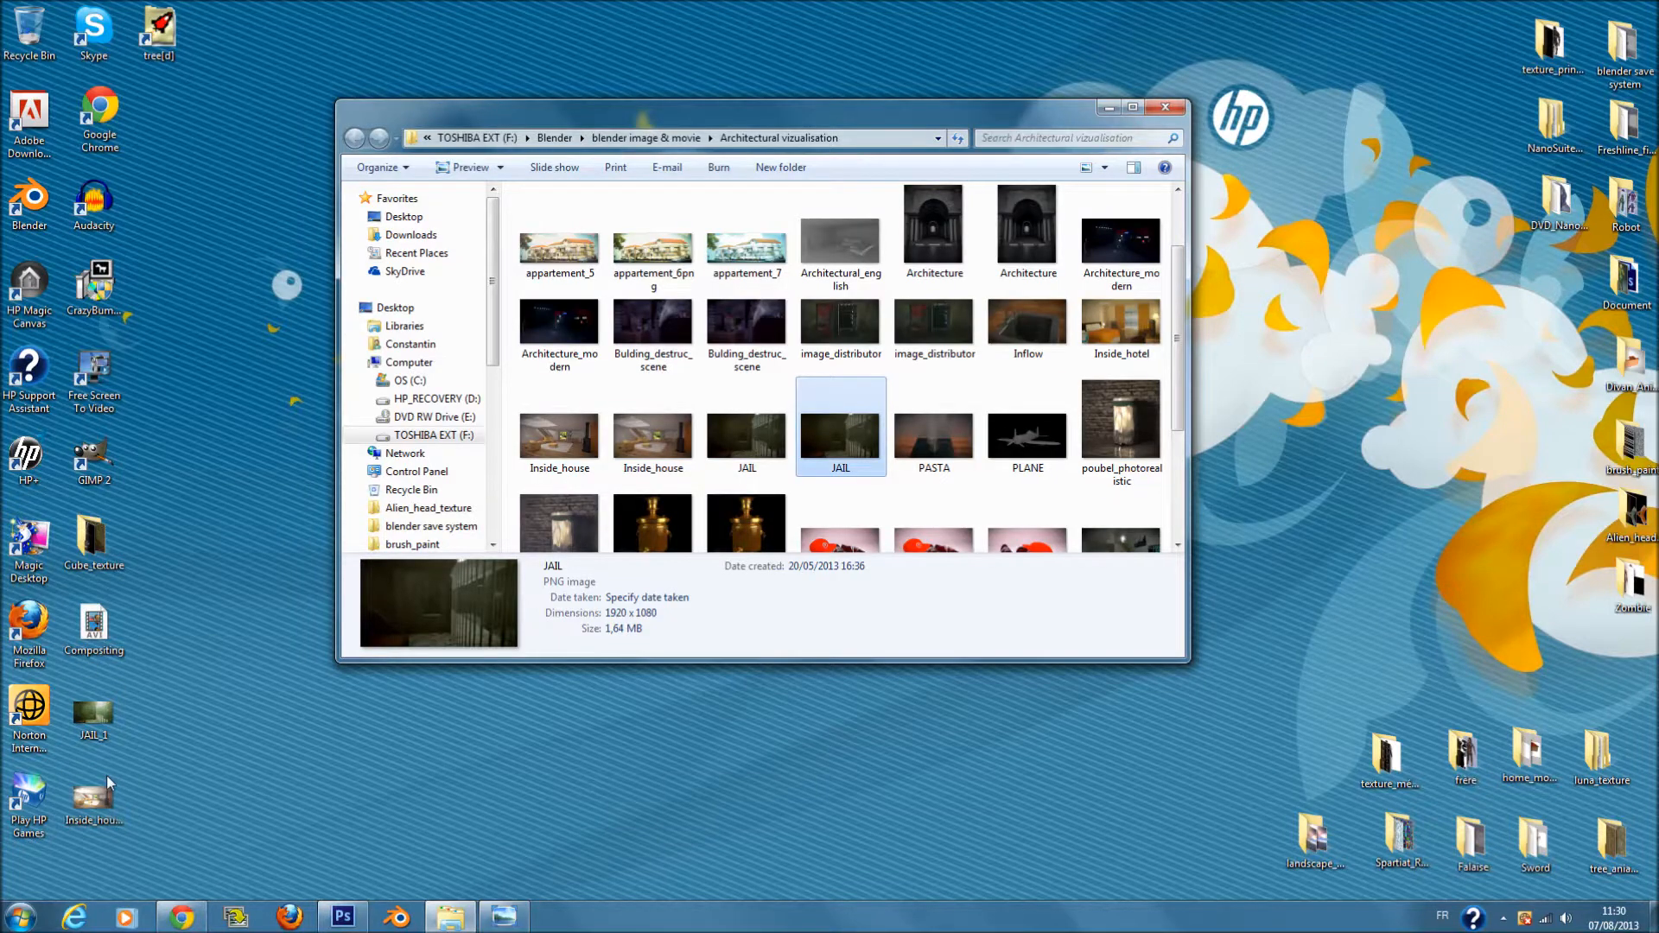
{"action": "left_click", "coordinate": [103, 804]}
{"action": "double_click", "coordinate": [102, 802]}
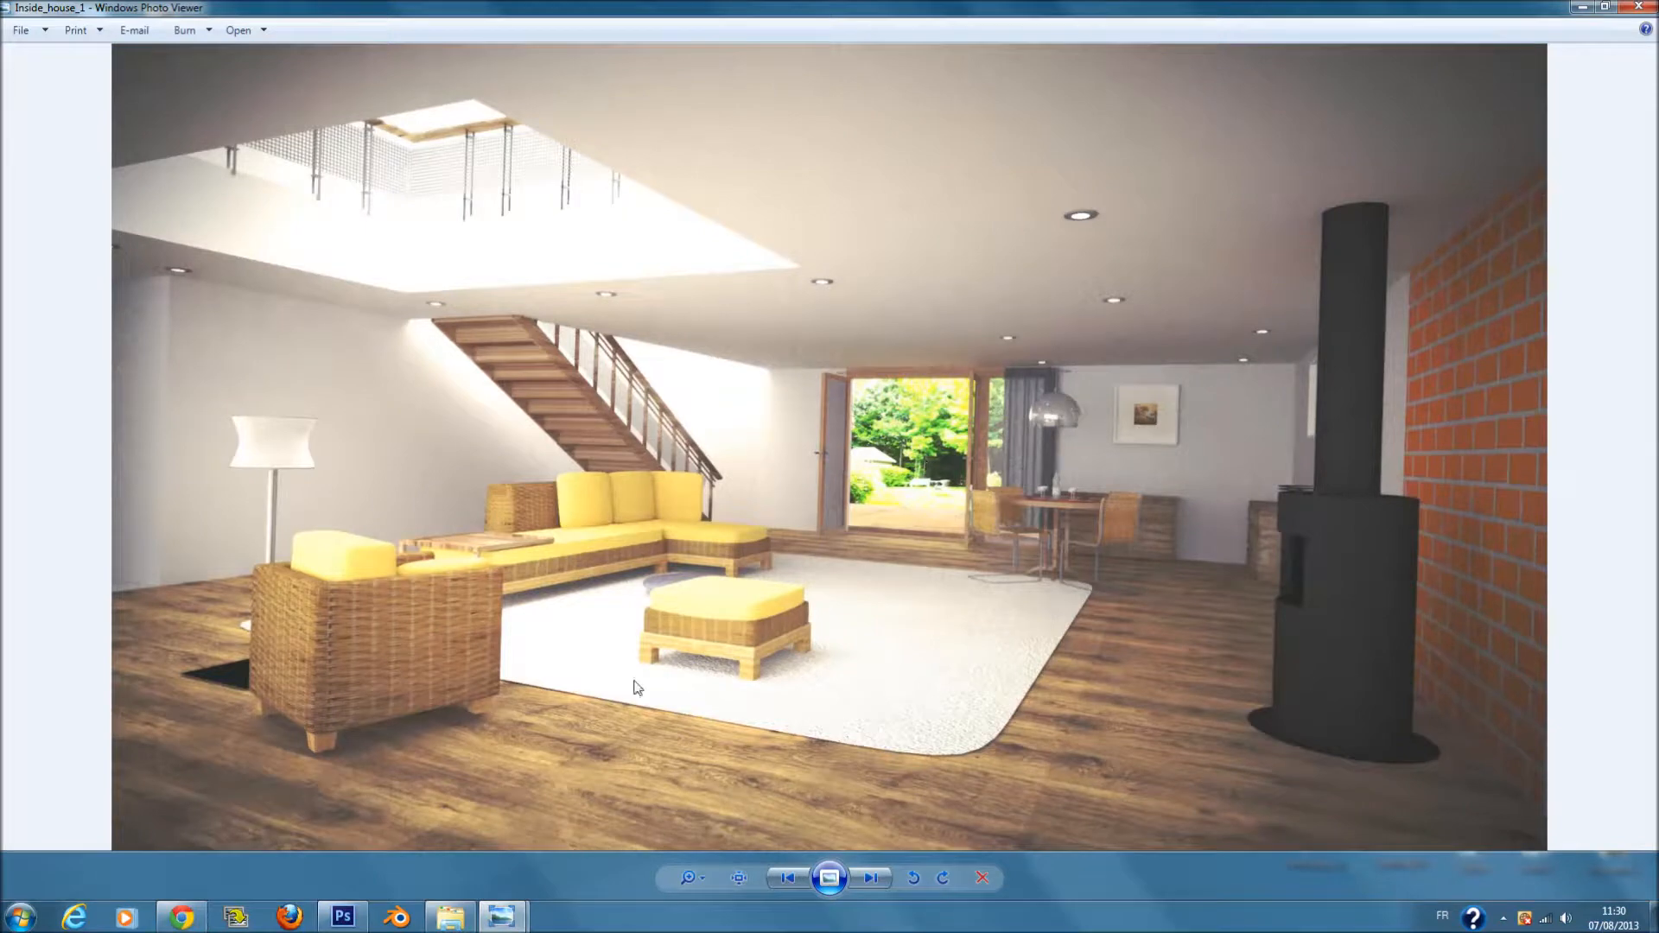
- Switch back to Photoshop and add a Brightness/Contrast adjustment above Background copy 3, with strongly raised brightness and a contrast of 100
{"action": "left_click", "coordinate": [353, 924]}
{"action": "left_click", "coordinate": [1560, 396]}
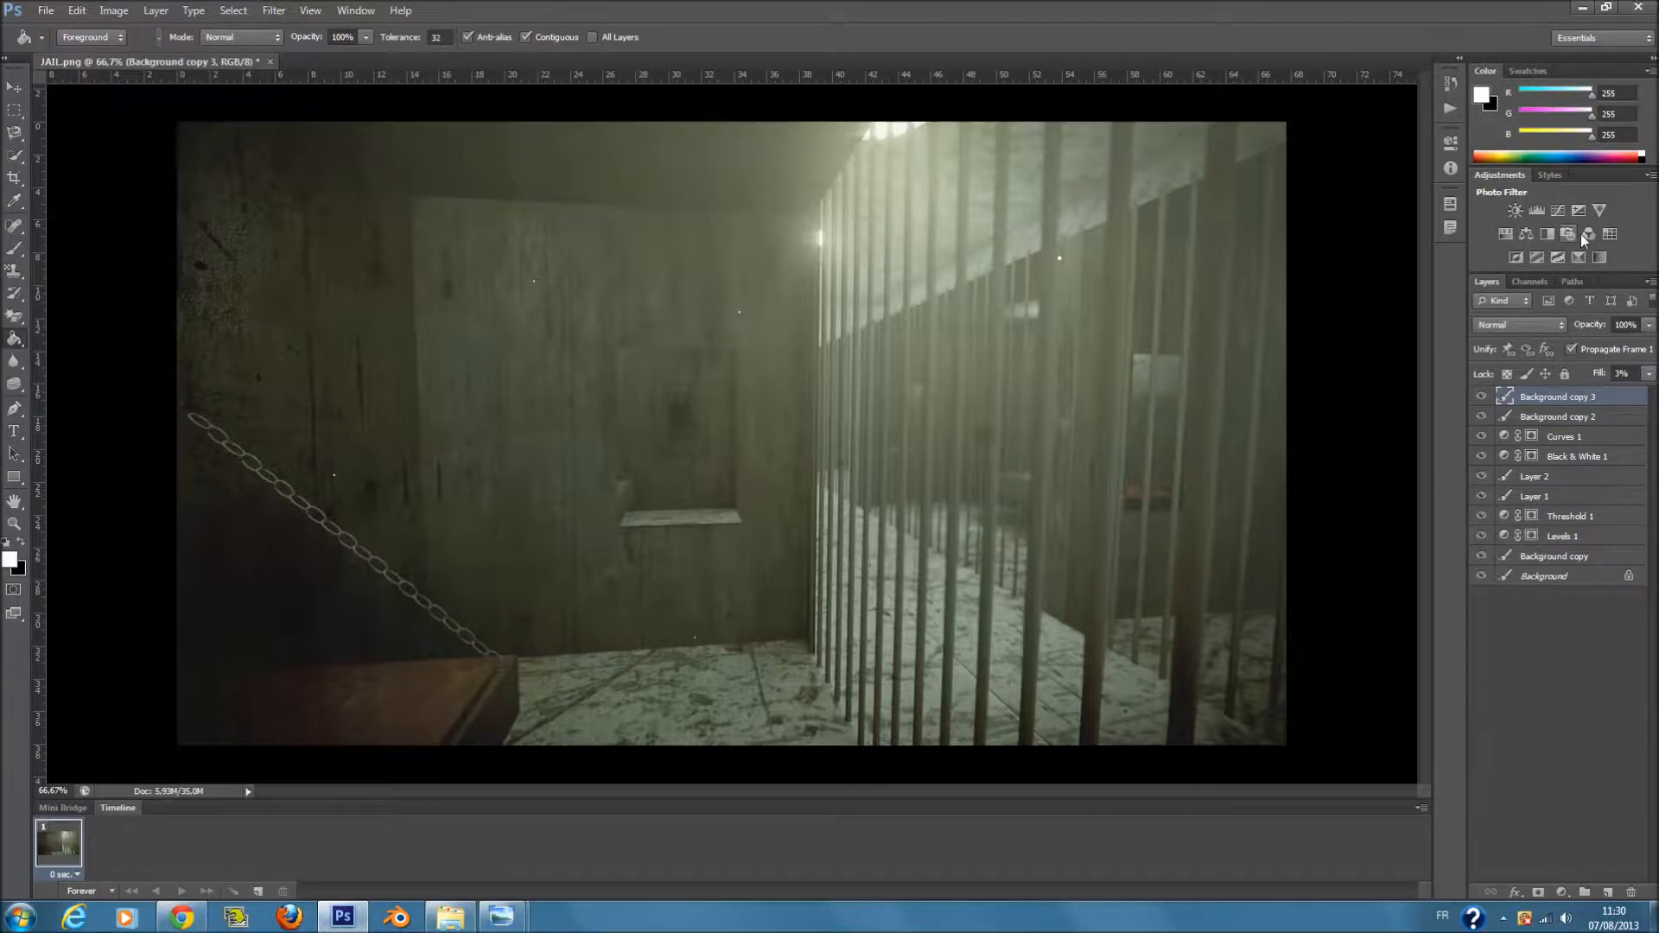
{"action": "left_click", "coordinate": [1526, 212]}
{"action": "left_click_drag", "start_coordinate": [1338, 226], "coordinate": [1374, 230]}
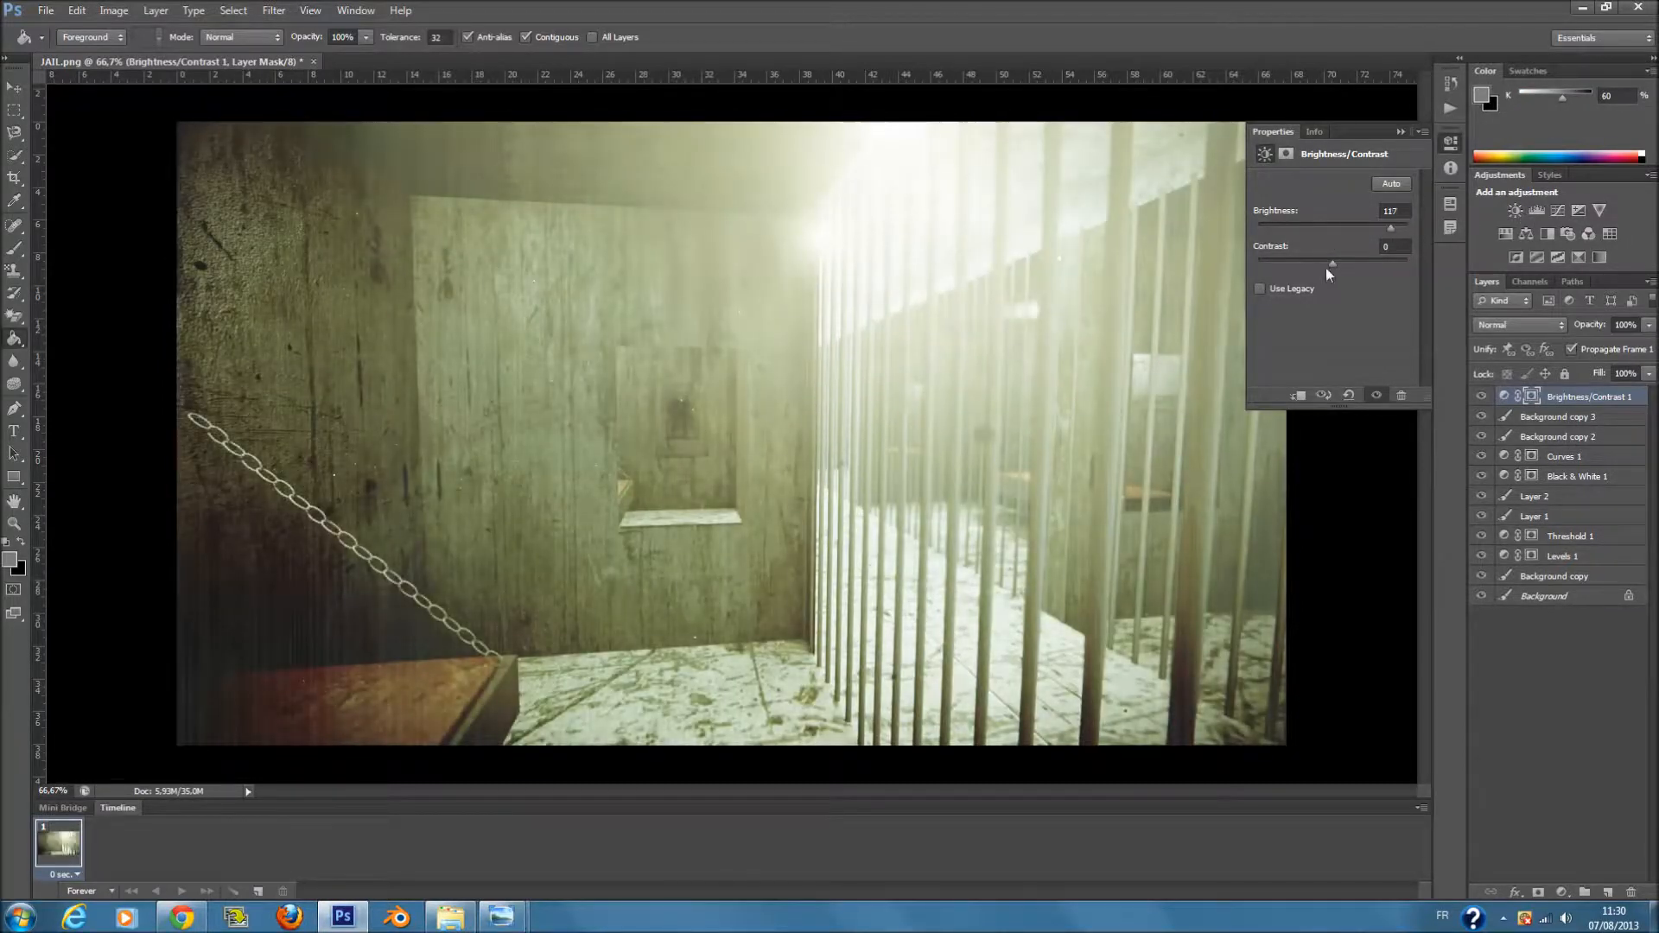
{"action": "left_click_drag", "start_coordinate": [1281, 266], "coordinate": [1393, 270]}
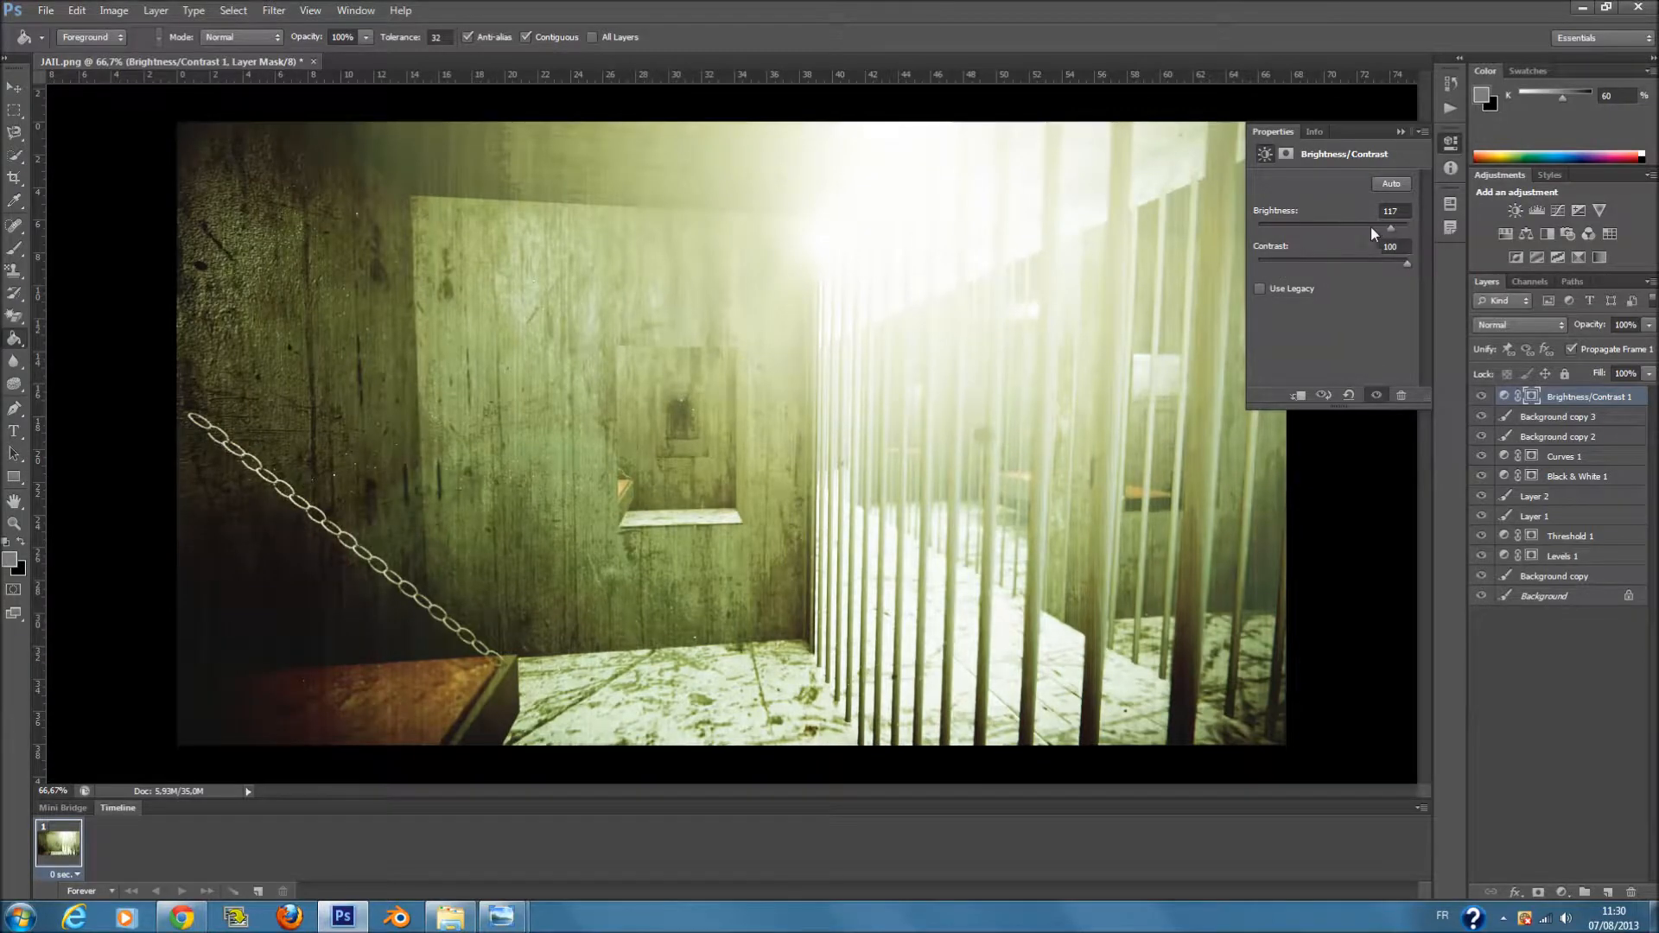
{"action": "left_click_drag", "start_coordinate": [1390, 230], "coordinate": [1372, 230]}
{"action": "left_click", "coordinate": [1399, 132]}
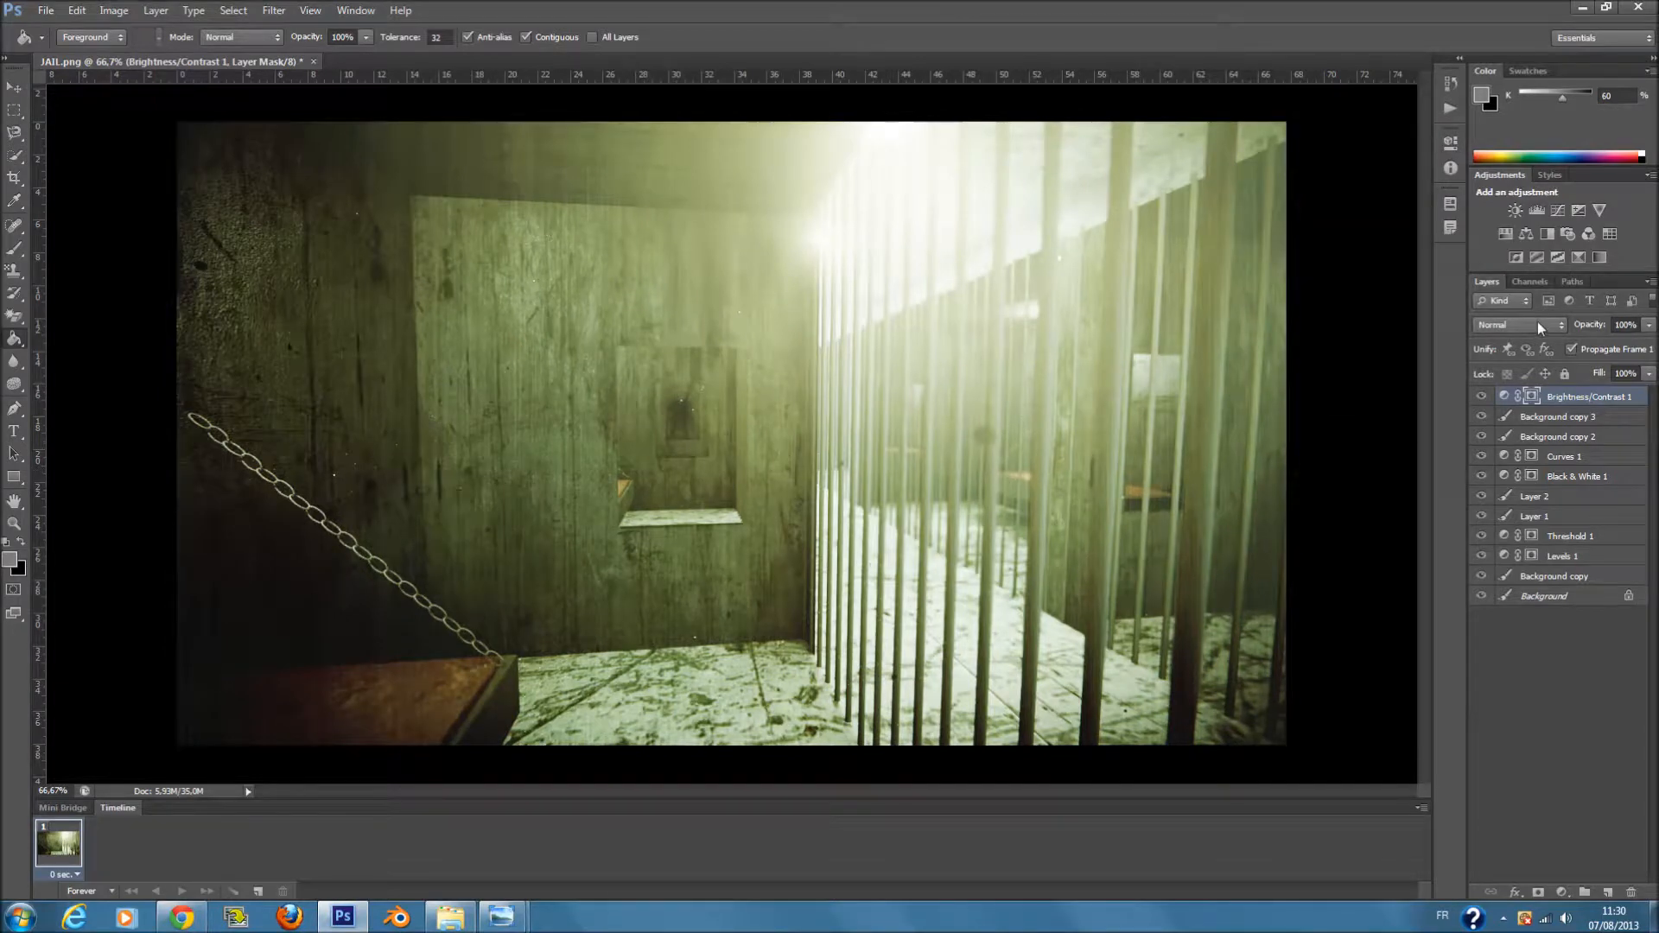
- Compare the blend modes of the Brightness/Contrast 1 layer and set it to Hard Light
{"action": "scroll", "coordinate": [1538, 324], "scroll_direction": "down", "scroll_amount": 4}
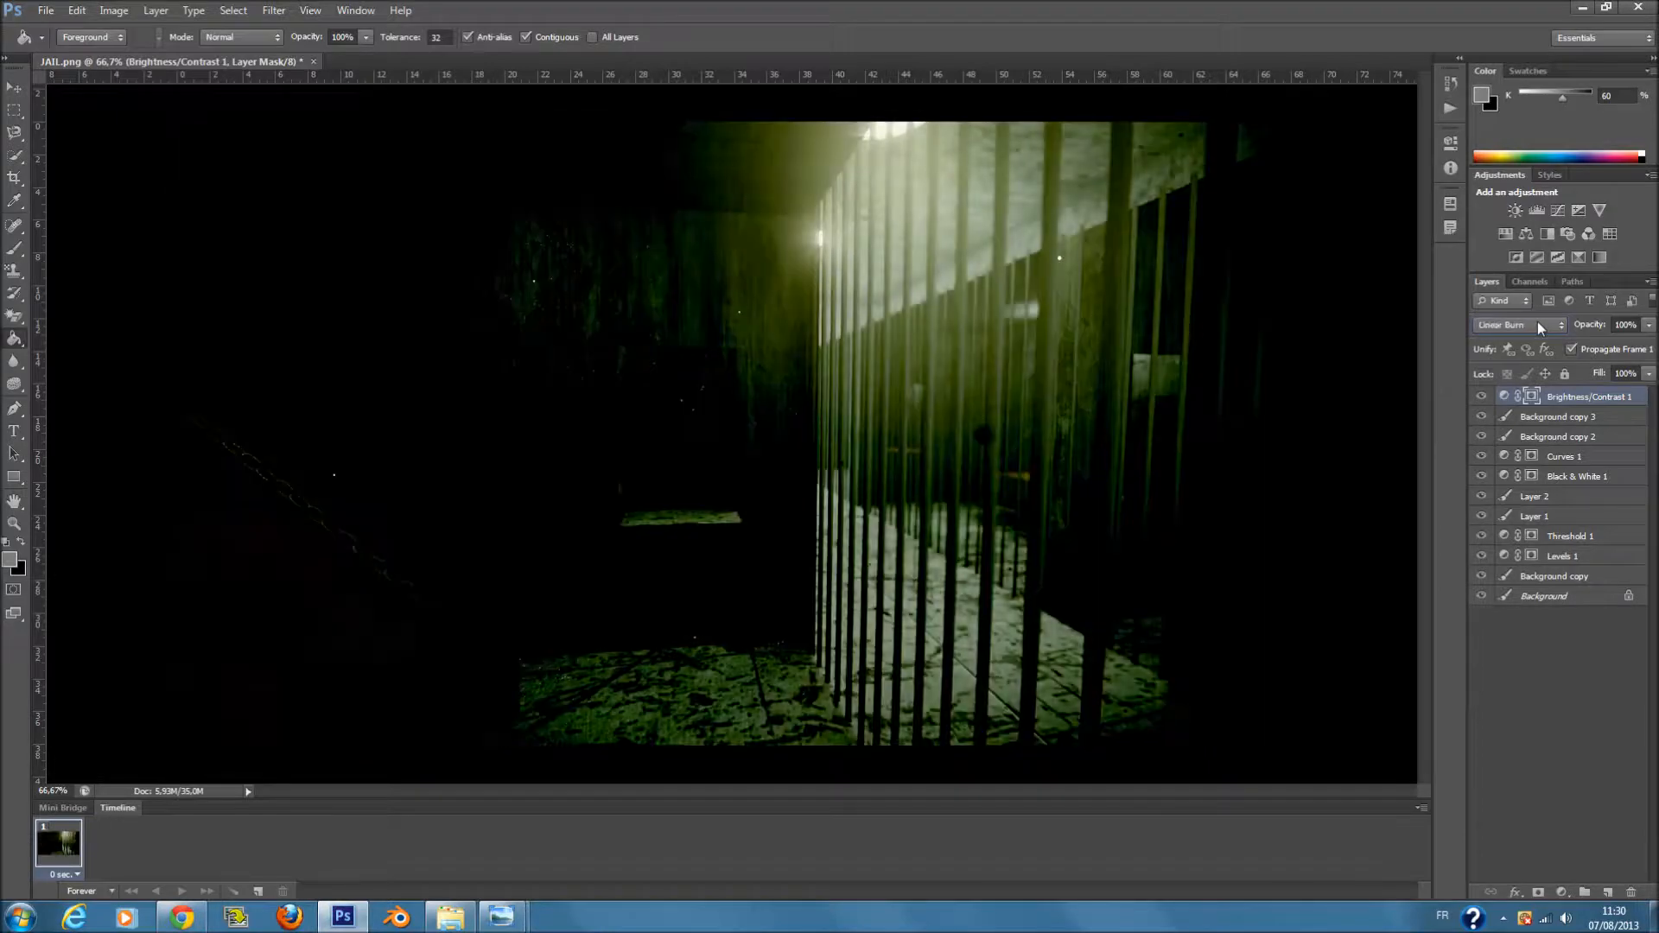
{"action": "scroll", "coordinate": [1538, 324], "scroll_direction": "down", "scroll_amount": 3}
{"action": "scroll", "coordinate": [1538, 324], "scroll_direction": "down", "scroll_amount": 4}
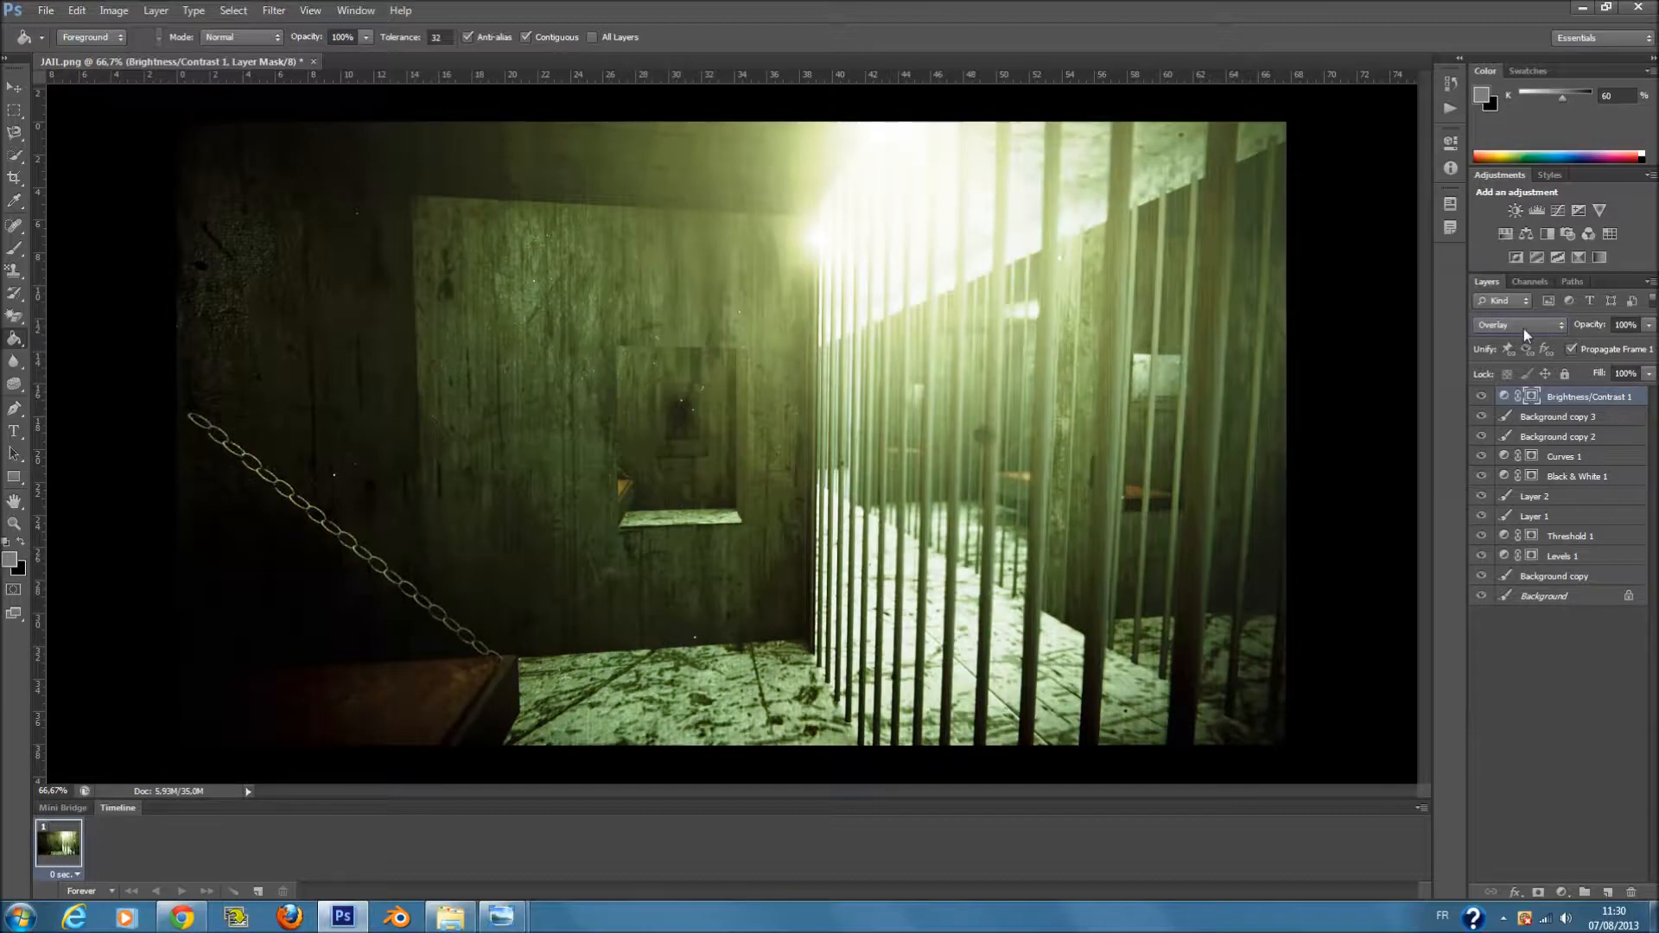
{"action": "scroll", "coordinate": [1538, 324], "scroll_direction": "down", "scroll_amount": 1}
{"action": "scroll", "coordinate": [1512, 323], "scroll_direction": "down", "scroll_amount": 4}
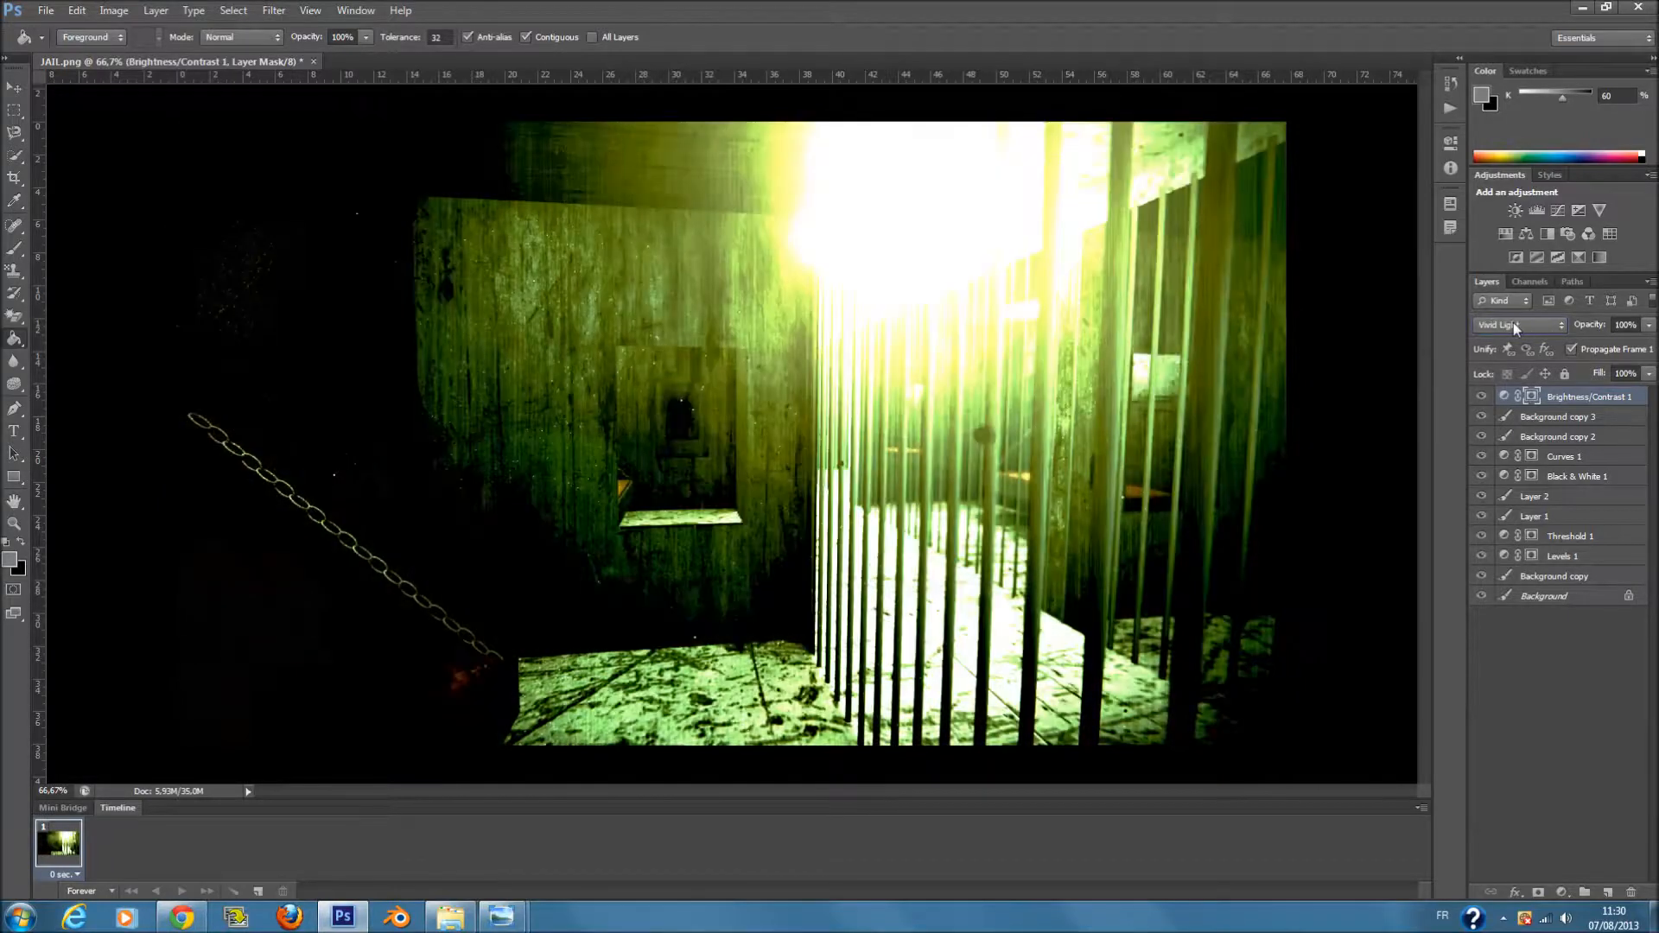
{"action": "scroll", "coordinate": [1513, 323], "scroll_direction": "down", "scroll_amount": 3}
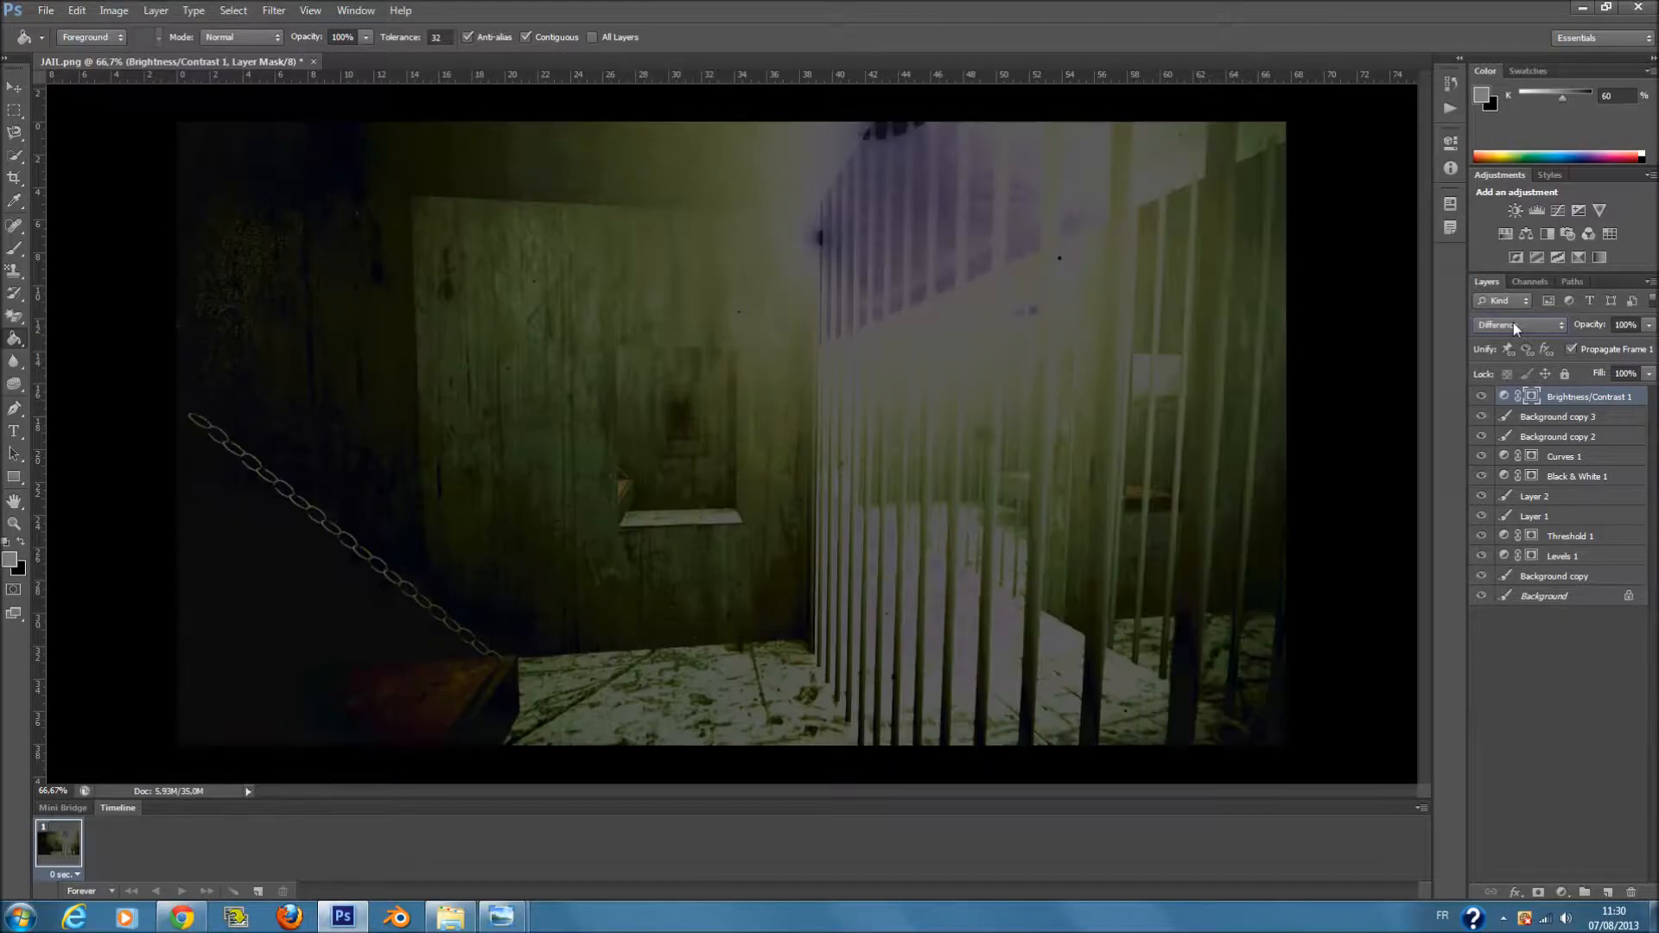
{"action": "scroll", "coordinate": [1512, 323], "scroll_direction": "down", "scroll_amount": 3}
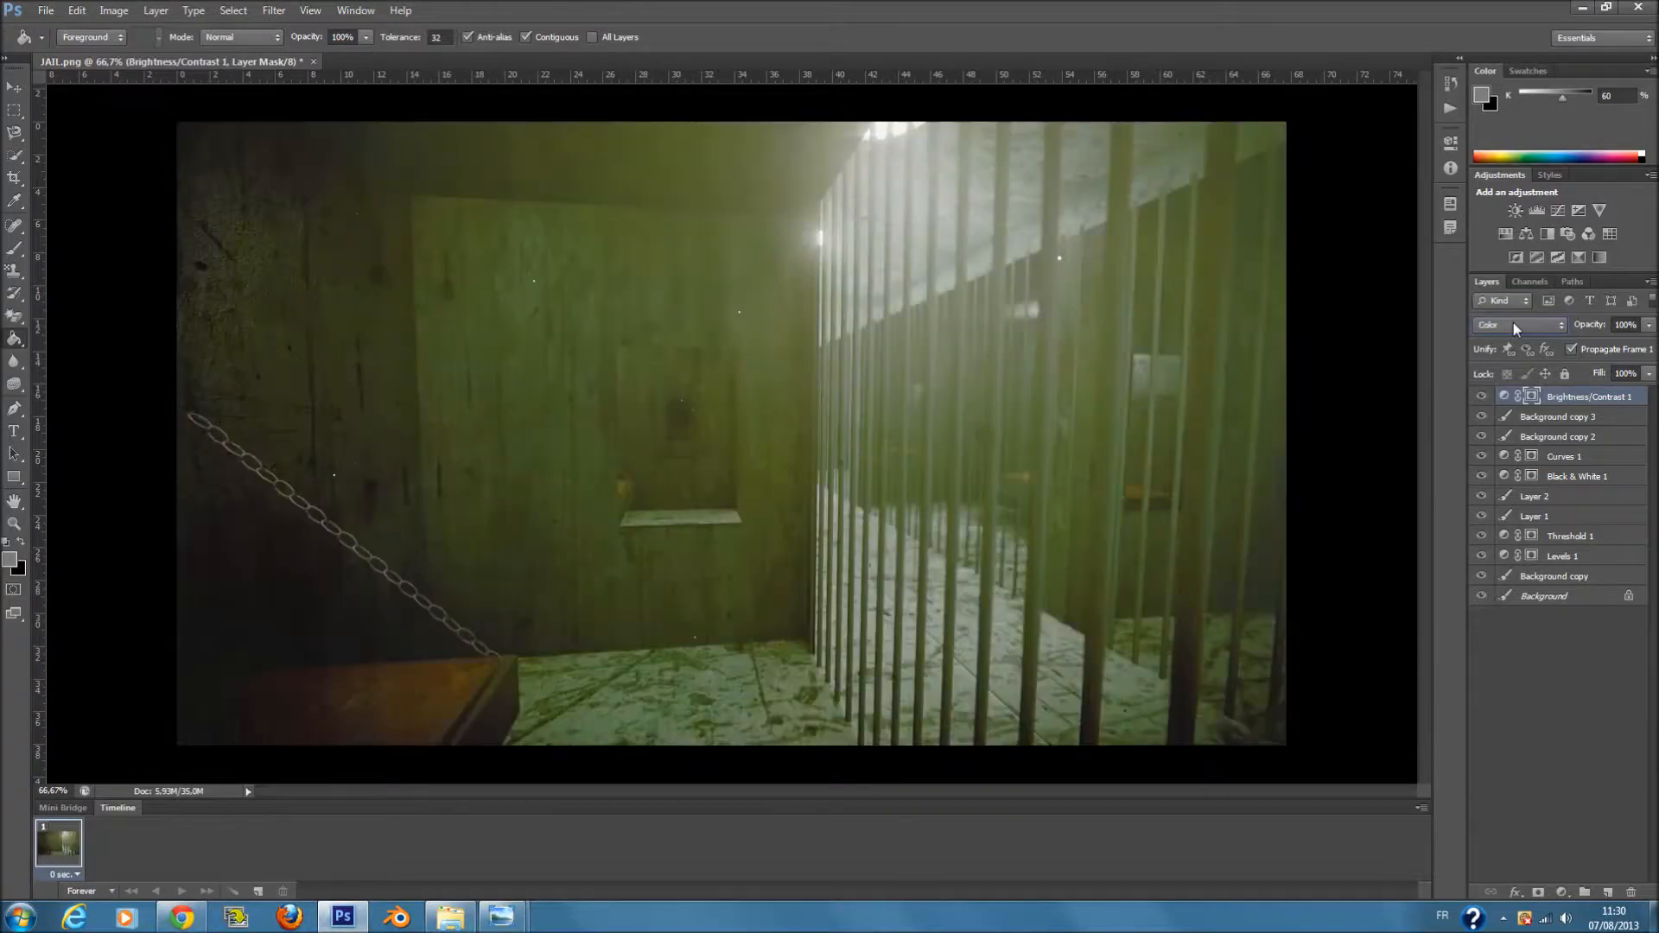
{"action": "scroll", "coordinate": [1512, 323], "scroll_direction": "down", "scroll_amount": 1}
{"action": "scroll", "coordinate": [1513, 323], "scroll_direction": "up", "scroll_amount": 1}
{"action": "scroll", "coordinate": [1512, 324], "scroll_direction": "down", "scroll_amount": 1}
{"action": "scroll", "coordinate": [1513, 324], "scroll_direction": "up", "scroll_amount": 5}
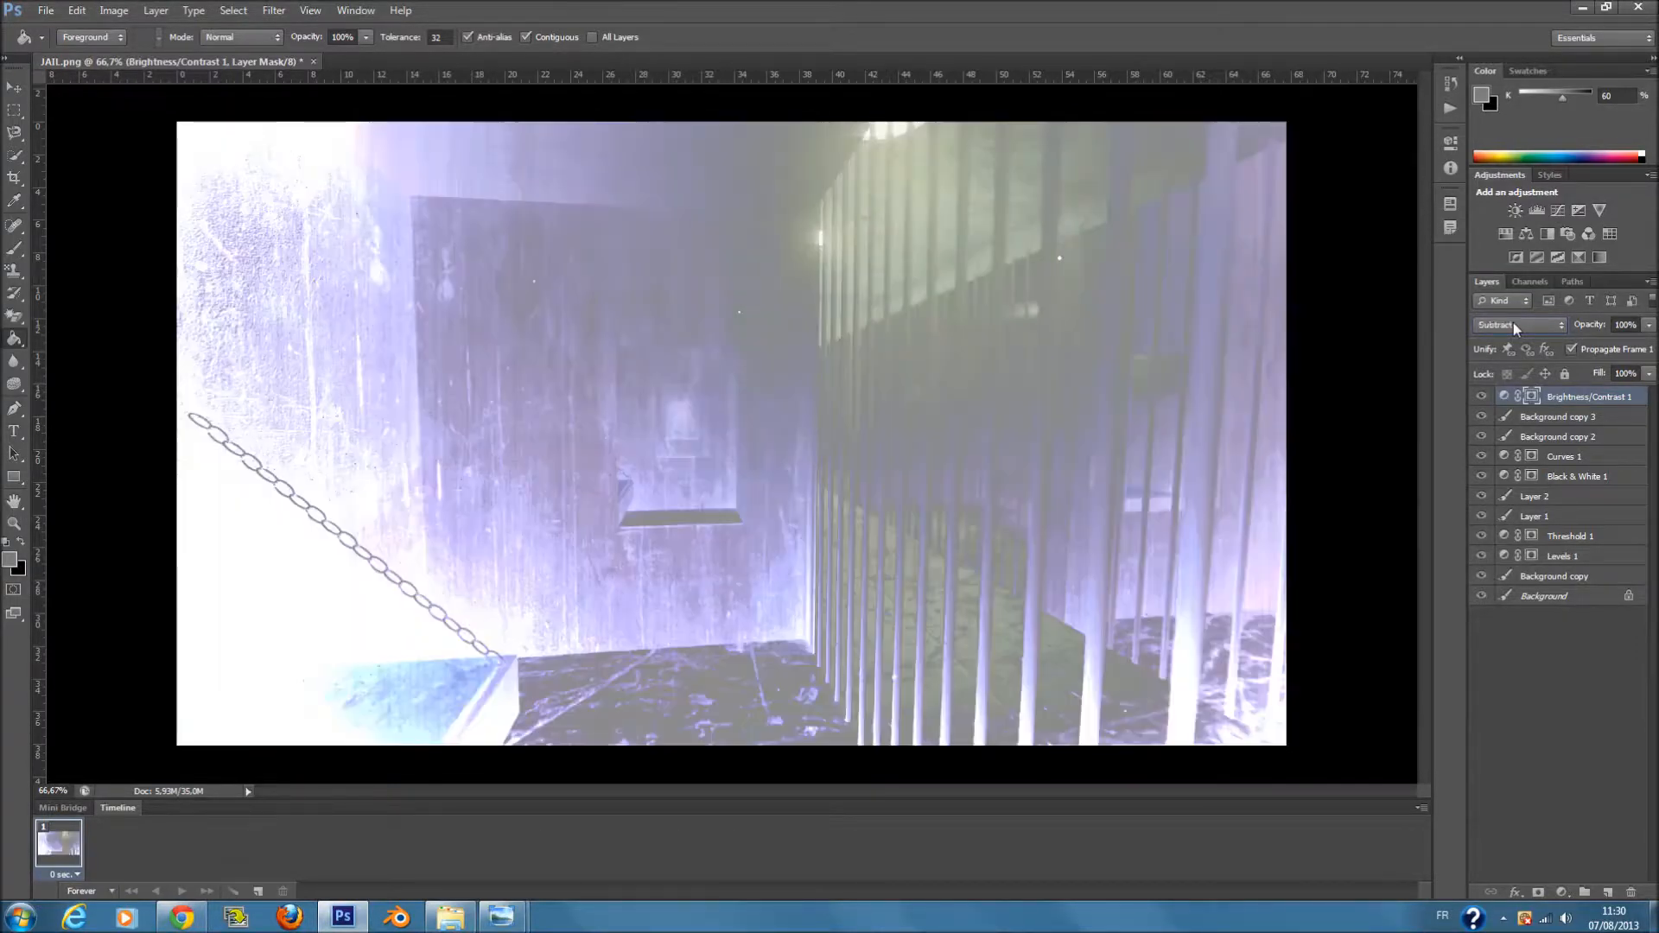
{"action": "scroll", "coordinate": [1513, 323], "scroll_direction": "up", "scroll_amount": 5}
{"action": "scroll", "coordinate": [1513, 323], "scroll_direction": "up", "scroll_amount": 1}
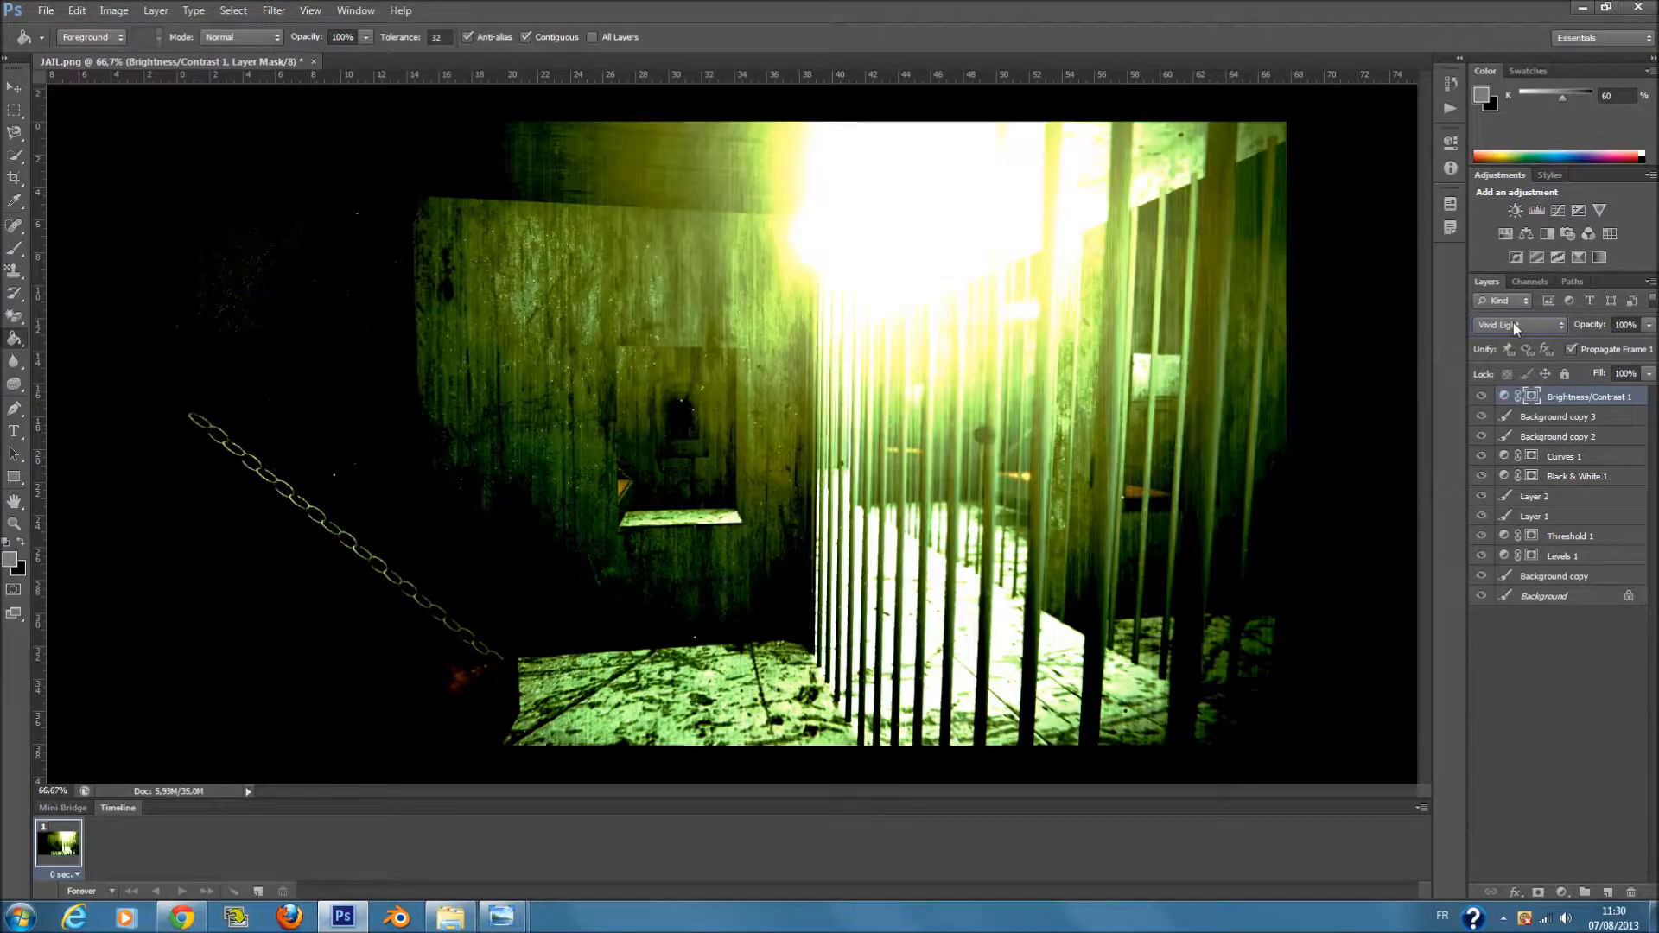
{"action": "scroll", "coordinate": [1512, 324], "scroll_direction": "up", "scroll_amount": 1}
- Try reducing the fill of the Brightness/Contrast 1 layer to 6%, 39% and 0%
{"action": "left_click", "coordinate": [1648, 374]}
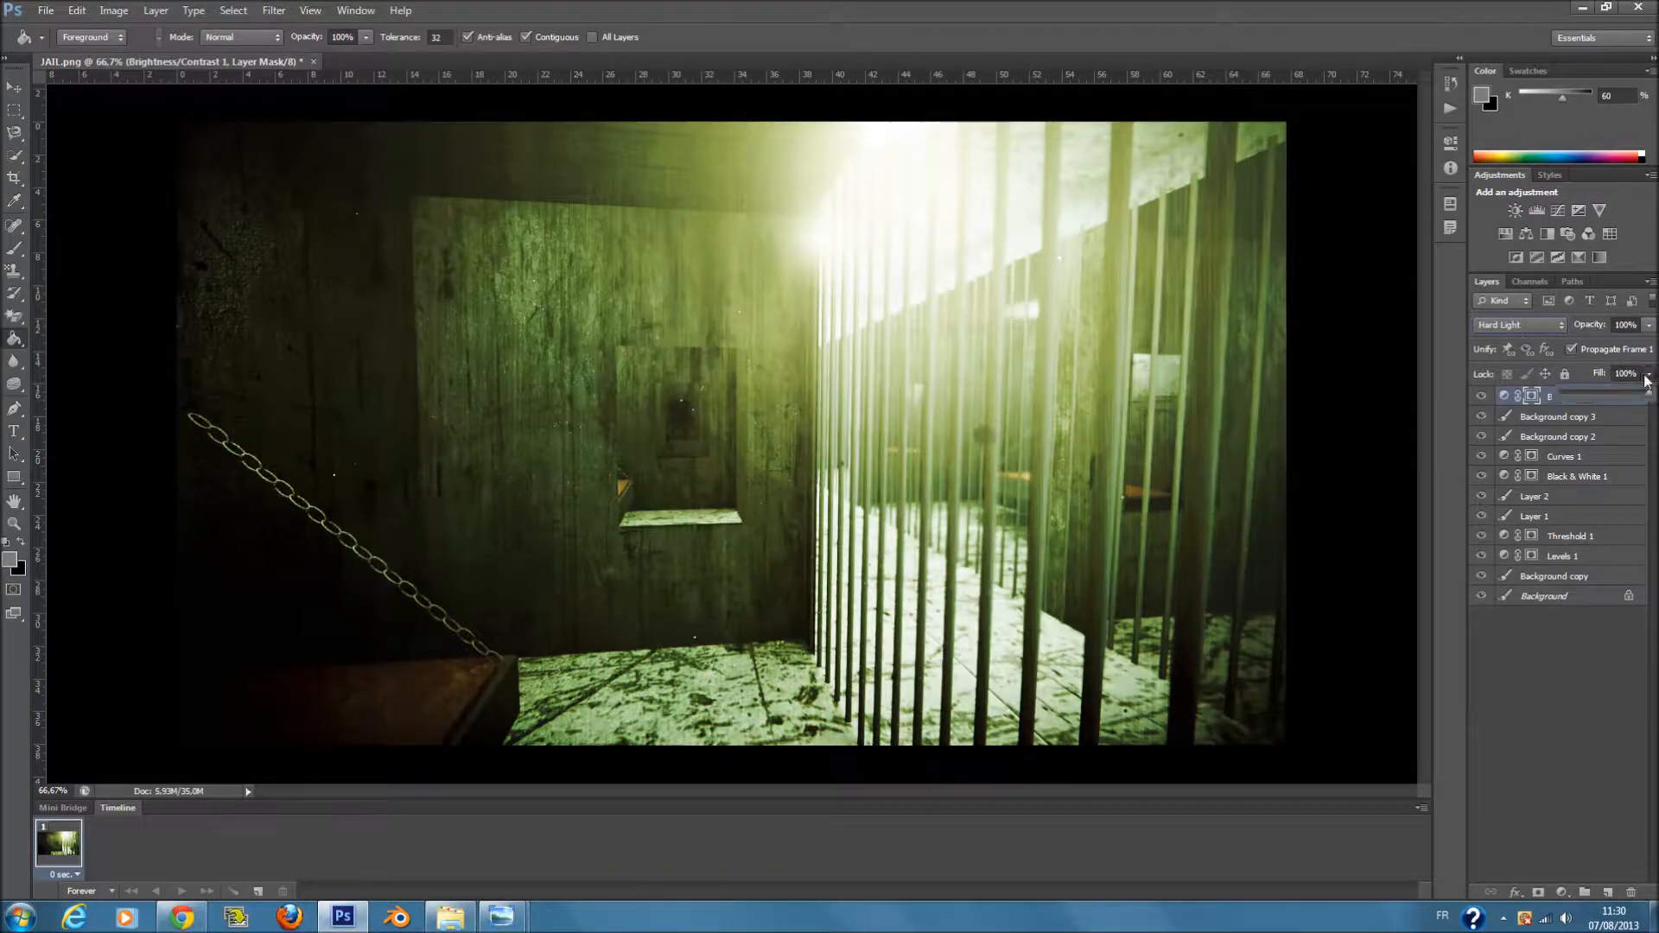
{"action": "left_click_drag", "start_coordinate": [1604, 385], "coordinate": [1560, 392]}
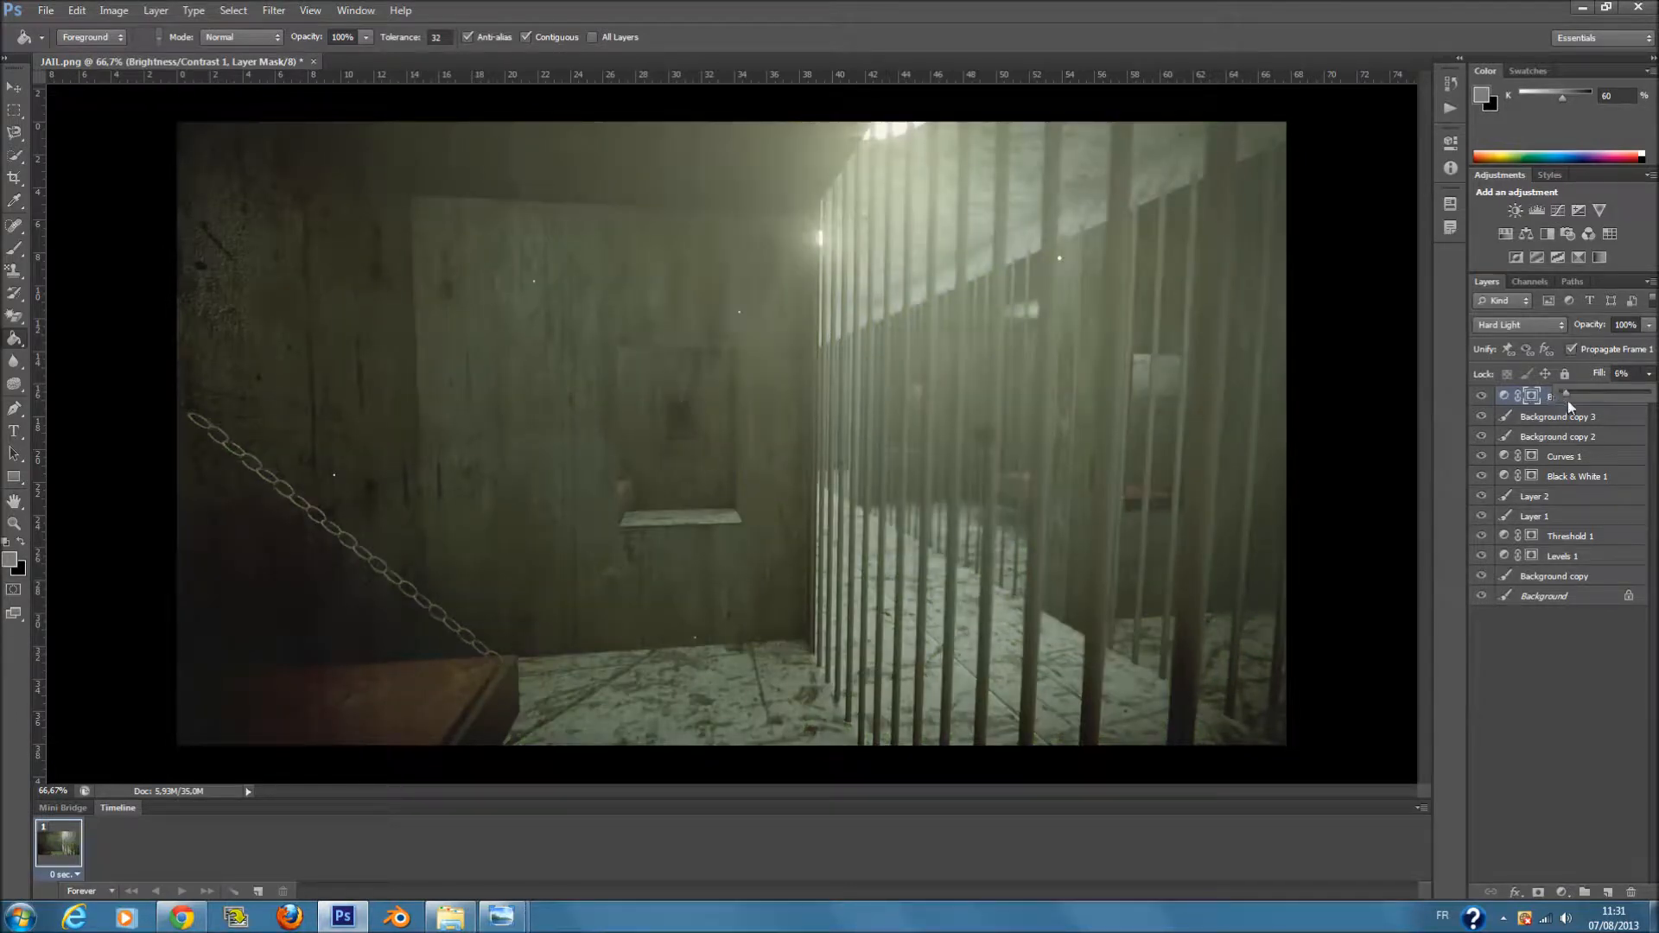
{"action": "left_click_drag", "start_coordinate": [1585, 397], "coordinate": [1593, 396]}
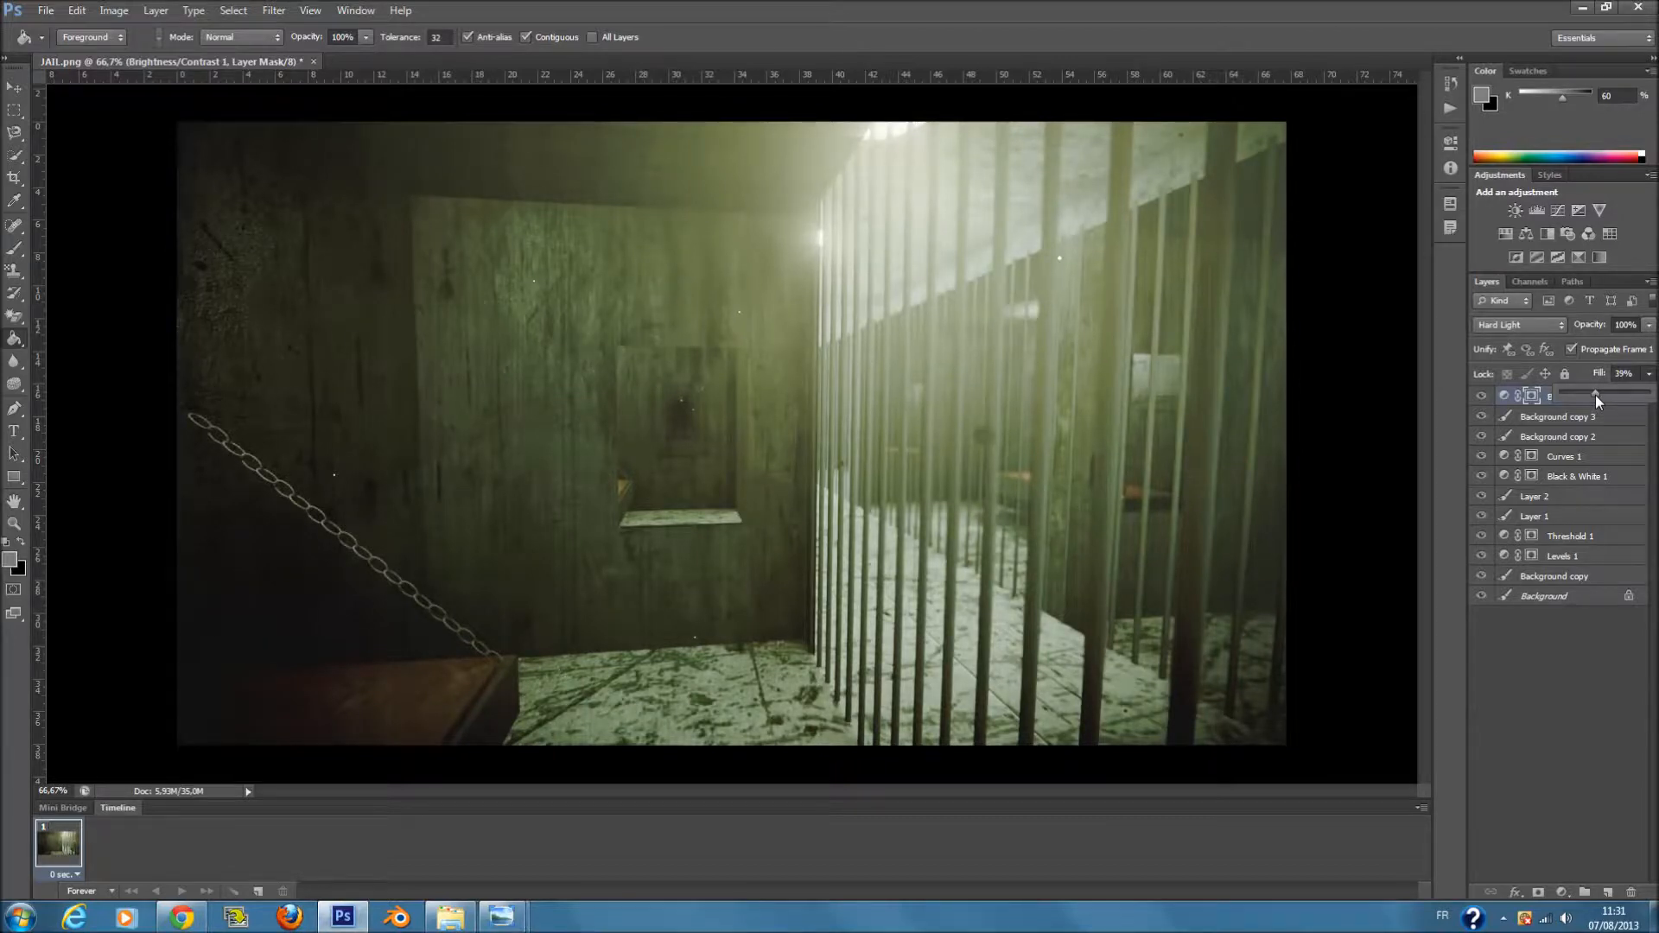
{"action": "mouse_move", "coordinate": [1649, 325]}
{"action": "left_mouse_down"}
{"action": "mouse_move", "coordinate": [1634, 348]}
{"action": "mouse_move", "coordinate": [1585, 346]}
{"action": "mouse_move", "coordinate": [1650, 345]}
{"action": "left_mouse_up"}
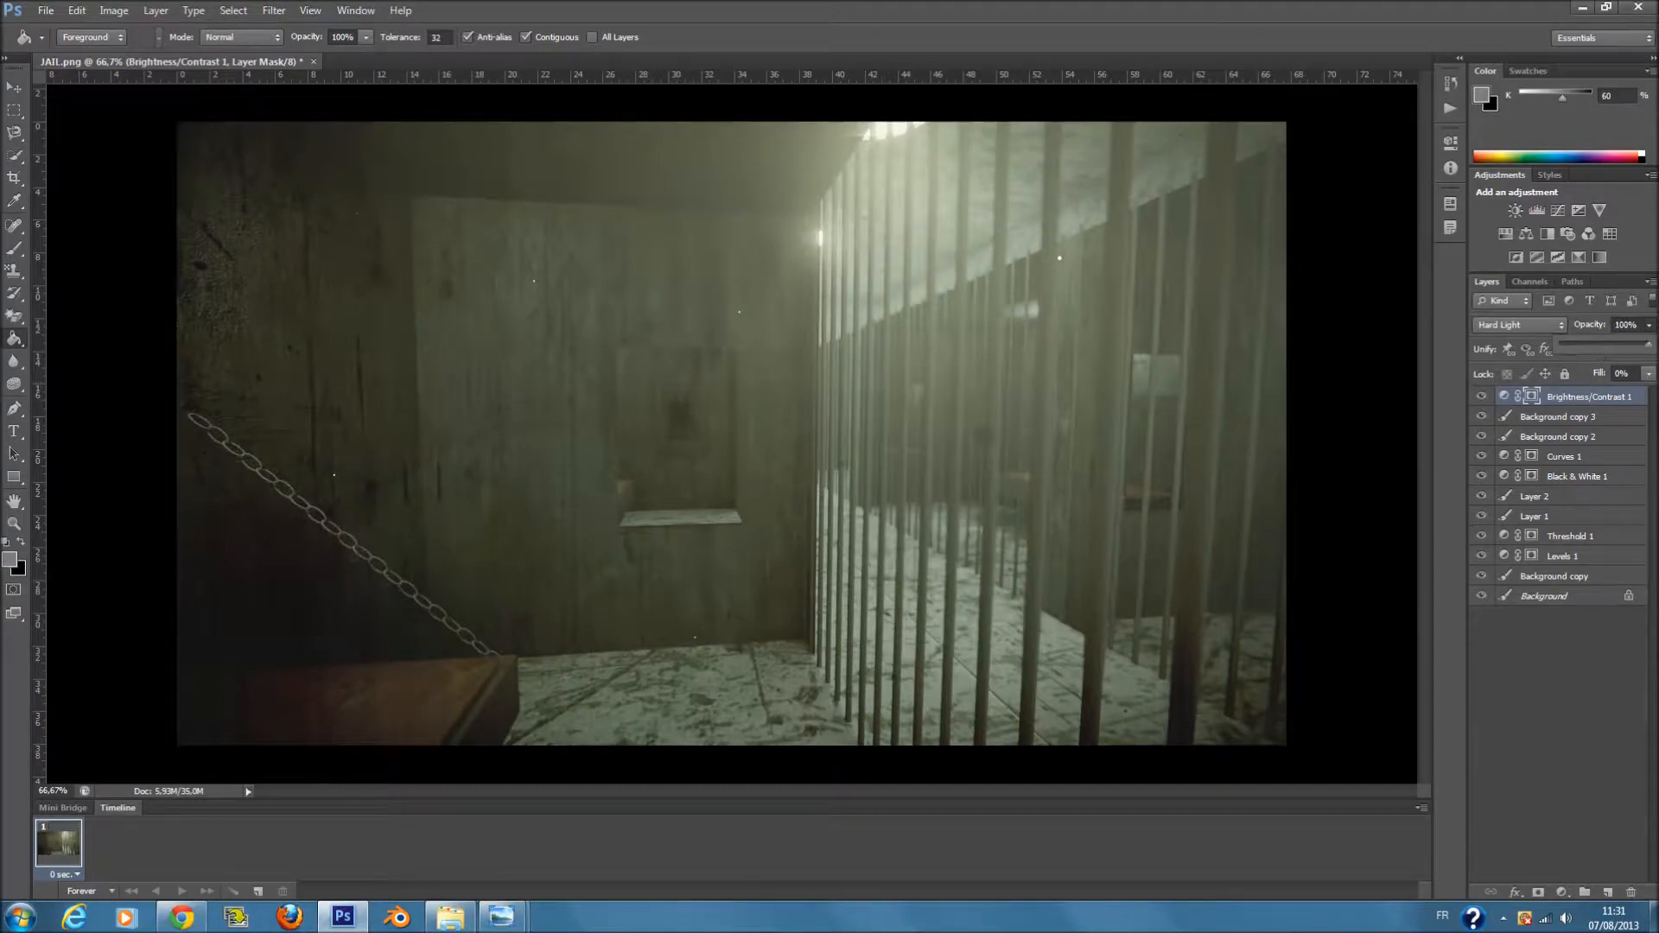
- Try higher fill values on Background copy 3 and return its fill to 3%
{"action": "left_click", "coordinate": [1592, 414]}
{"action": "left_click_drag", "start_coordinate": [1648, 381], "coordinate": [1650, 349]}
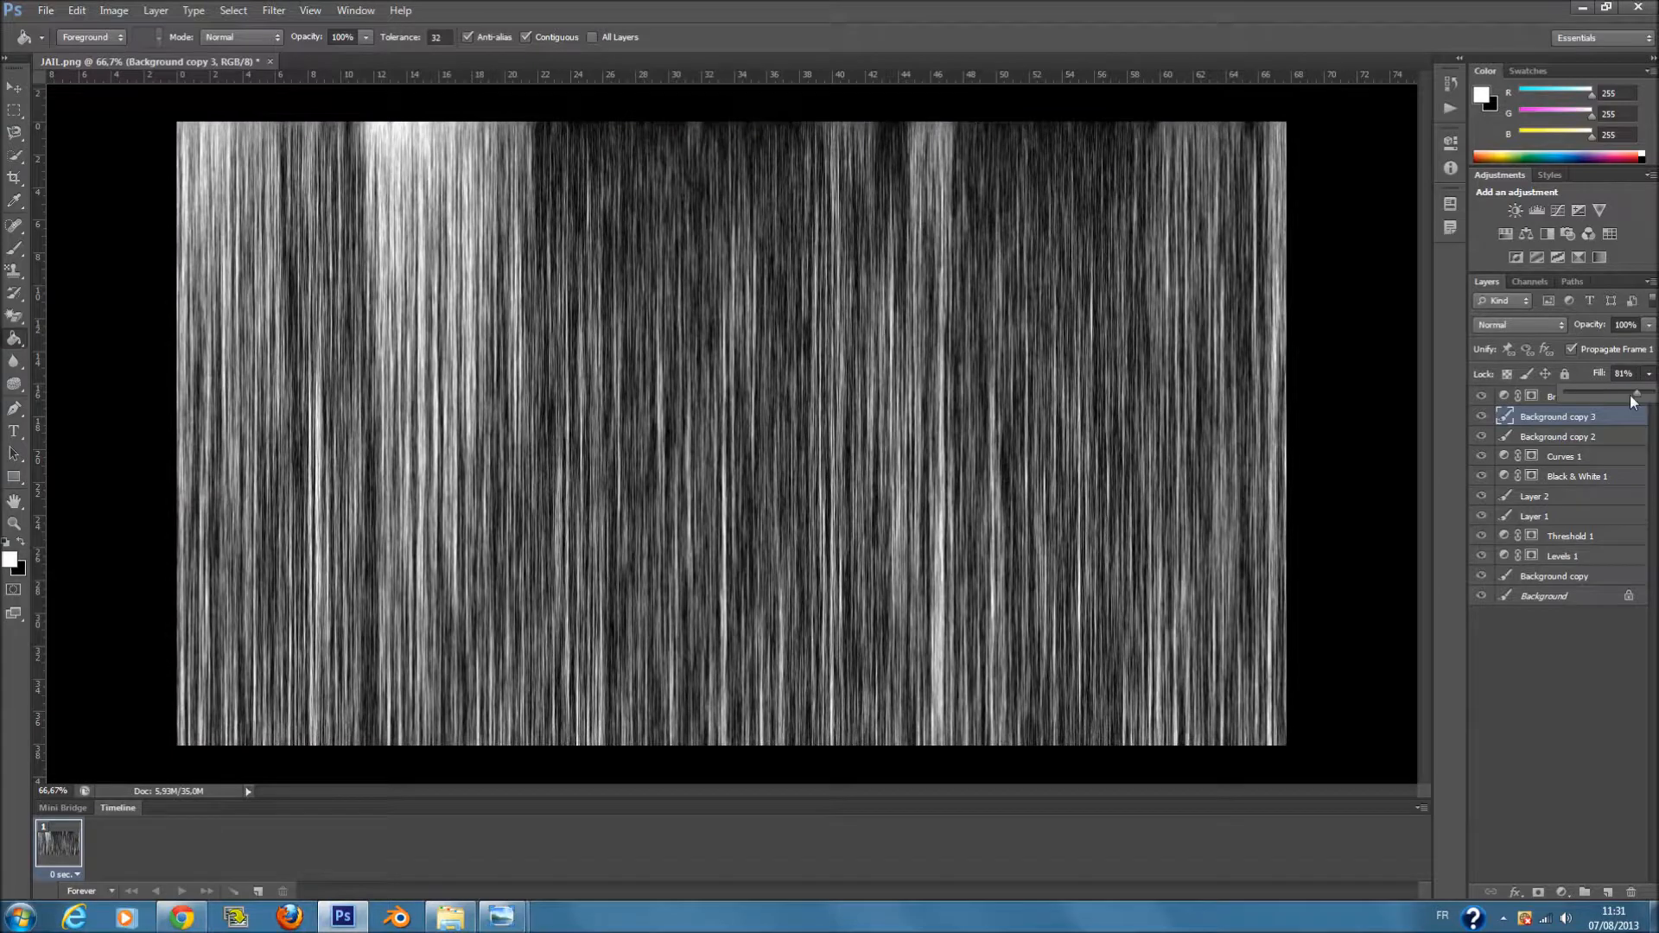
{"action": "left_click_drag", "start_coordinate": [1573, 399], "coordinate": [1574, 399]}
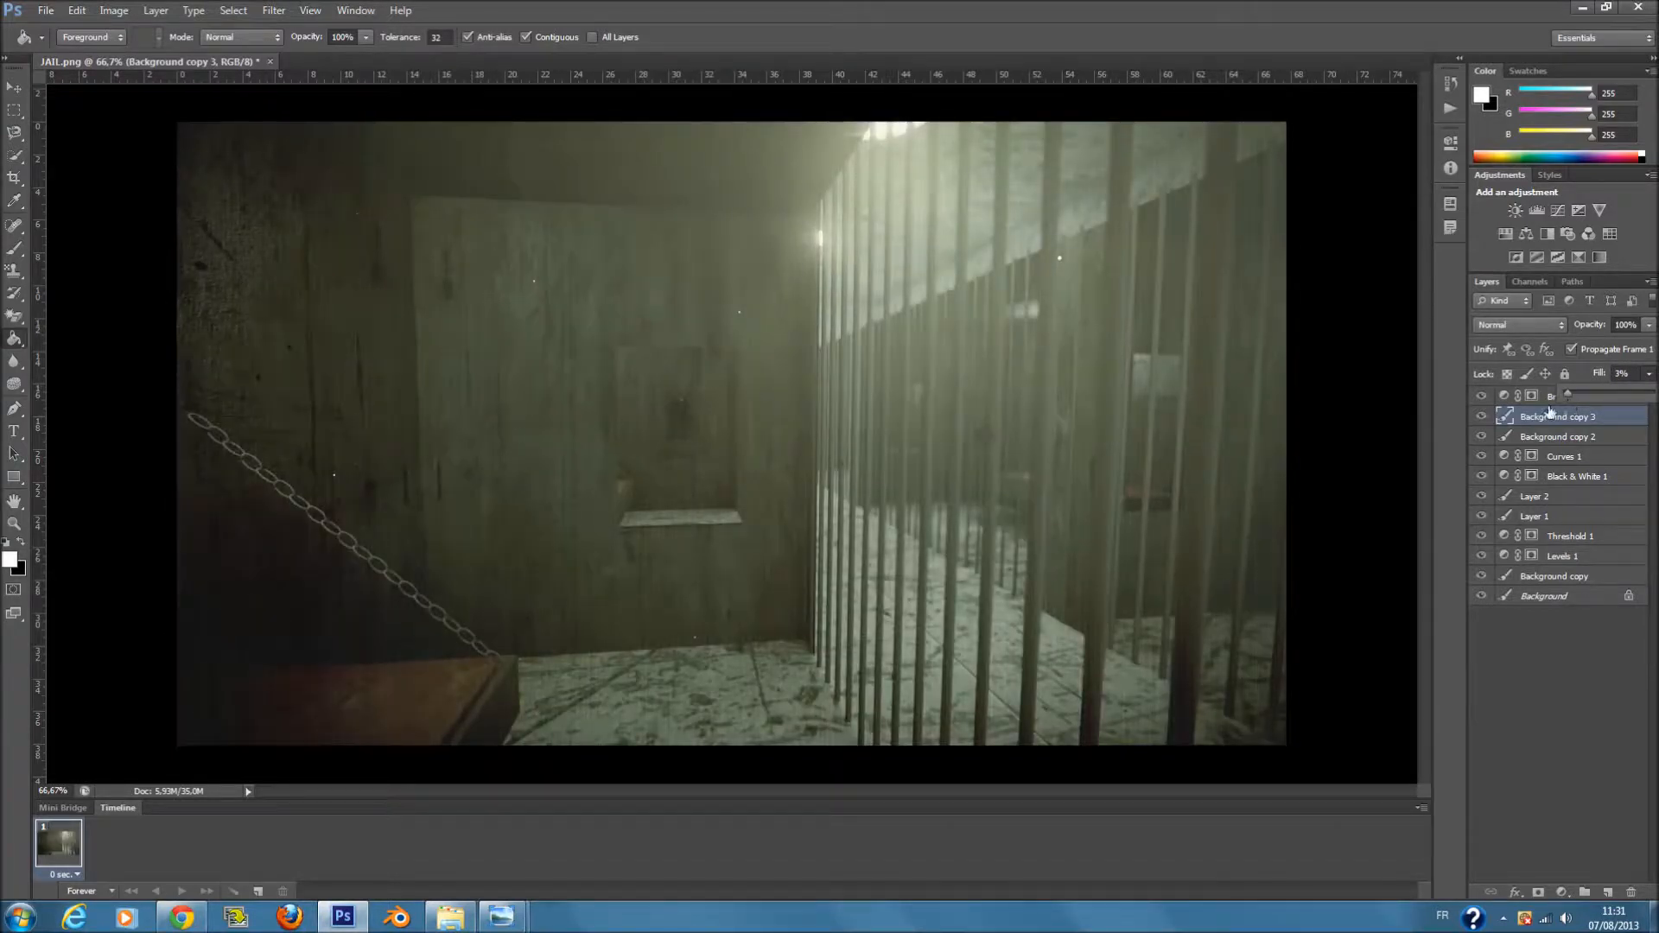
- Restore the Brightness/Contrast 1 layer's fill to 100%, set its opacity to 39% and deselect the layer
{"action": "left_click", "coordinate": [1551, 397]}
{"action": "left_click", "coordinate": [1647, 377]}
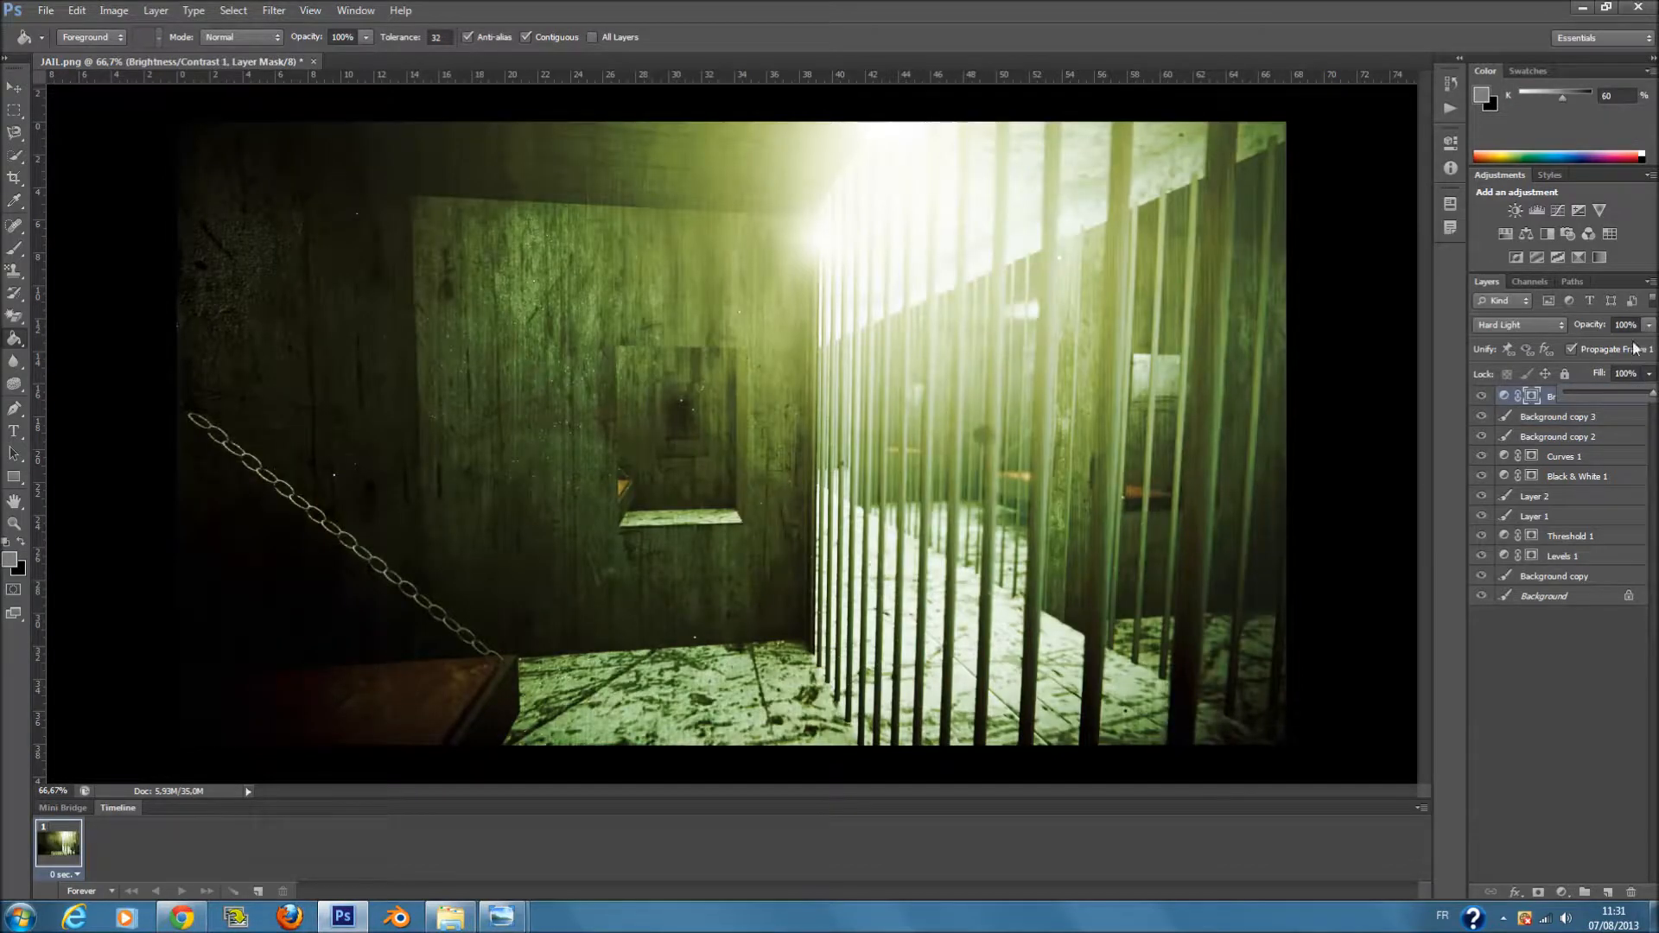
{"action": "left_click", "coordinate": [1649, 325]}
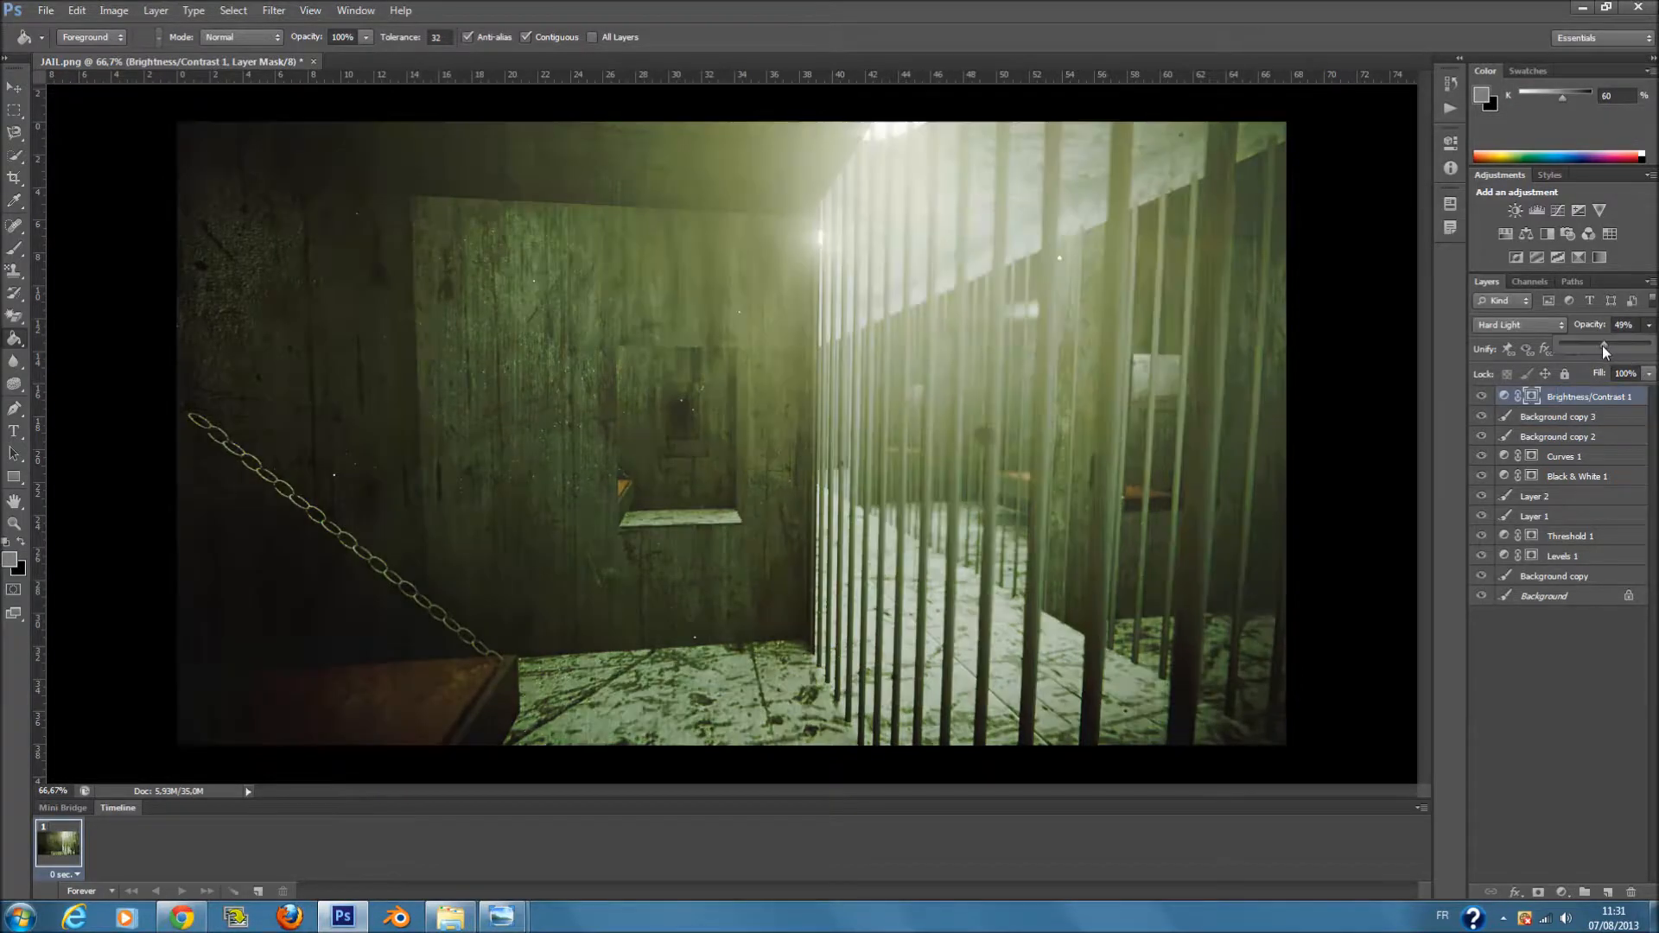
{"action": "mouse_move", "coordinate": [1592, 346]}
{"action": "left_mouse_down"}
{"action": "mouse_move", "coordinate": [1580, 358]}
{"action": "mouse_move", "coordinate": [1596, 364]}
{"action": "left_mouse_up"}
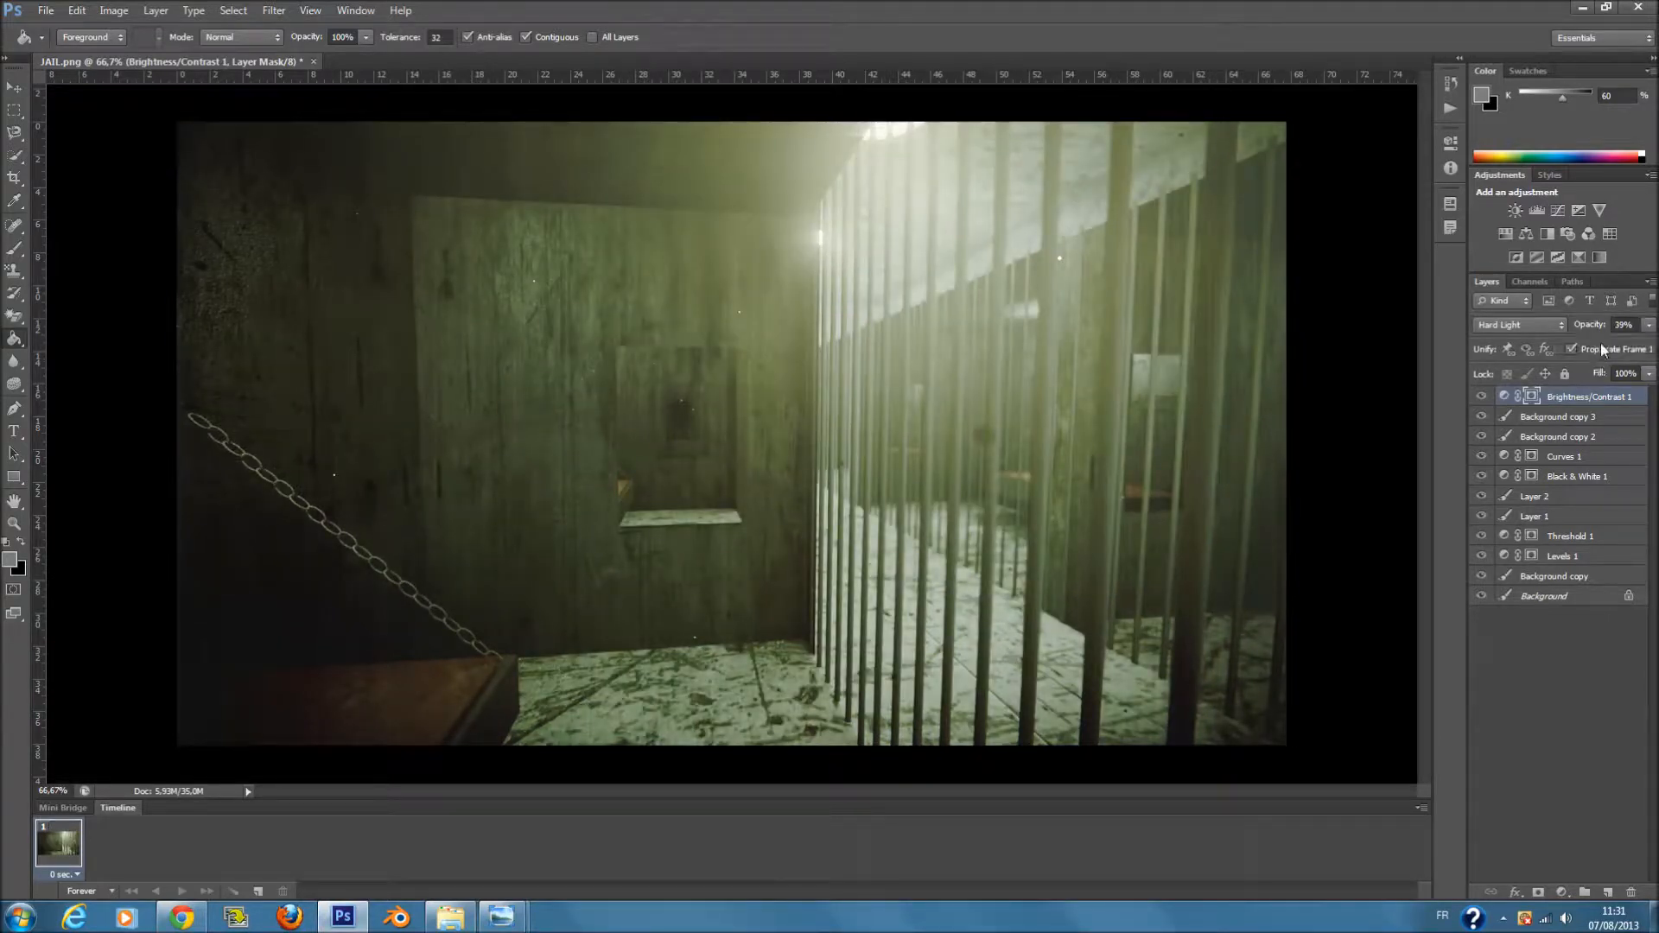
{"action": "left_click", "coordinate": [1530, 741]}
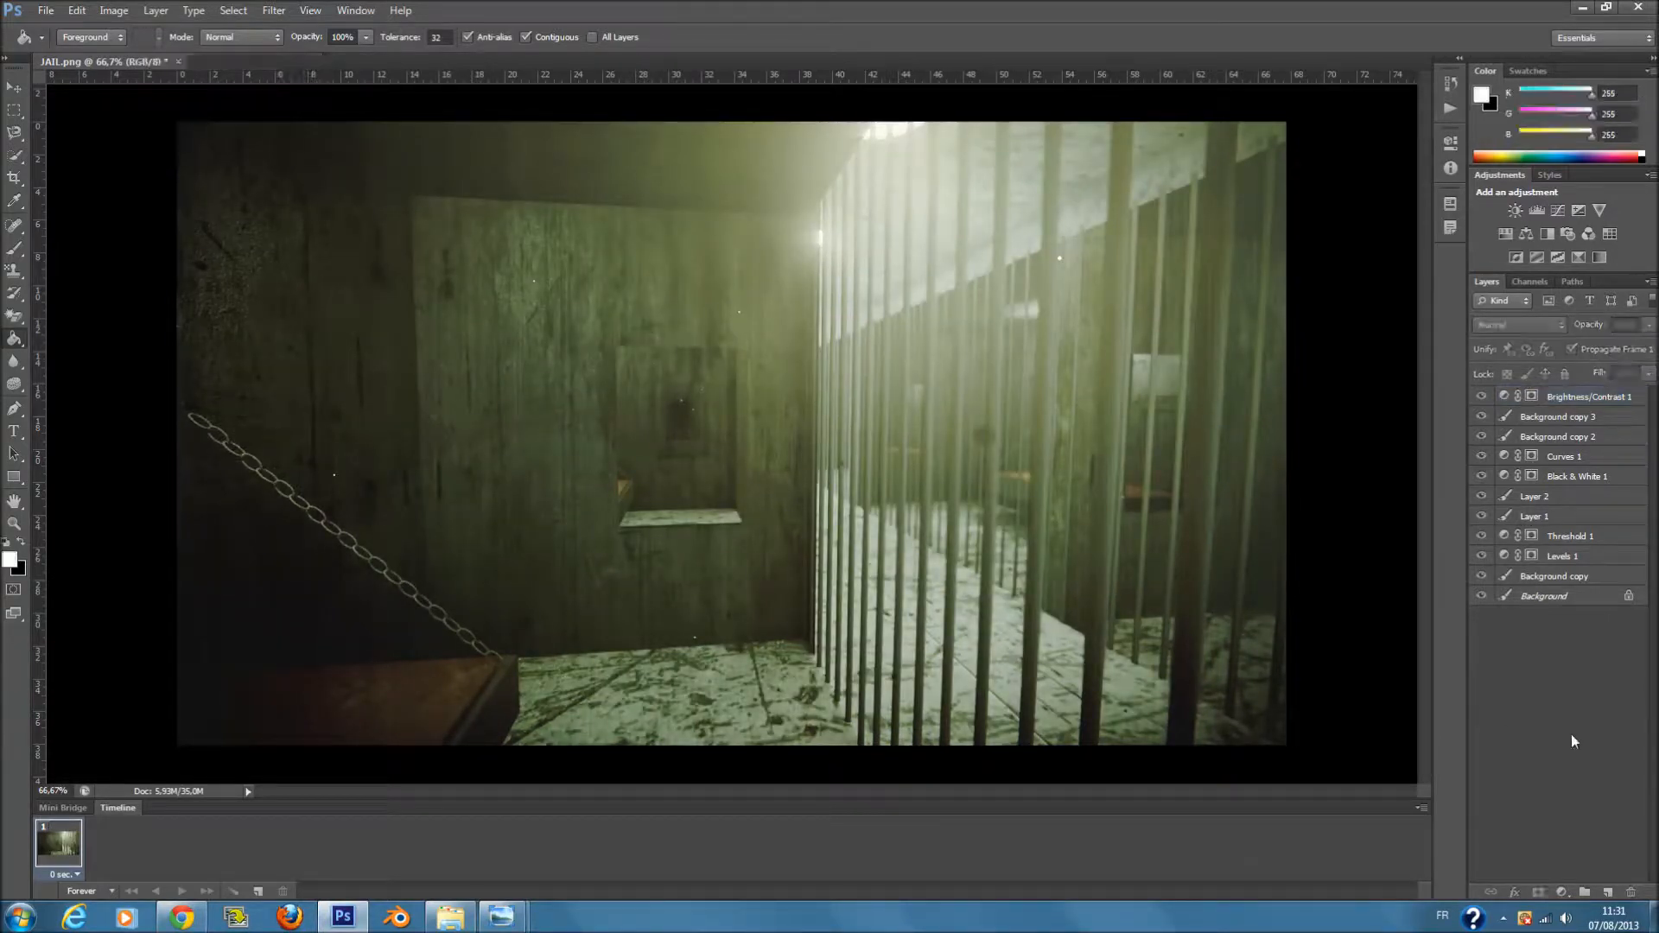
- Create a new layer above Brightness/Contrast 1 and set up the Brush tool with a size of 11
{"action": "left_click", "coordinate": [846, 498]}
{"action": "left_click", "coordinate": [843, 344]}
{"action": "left_click", "coordinate": [1607, 891]}
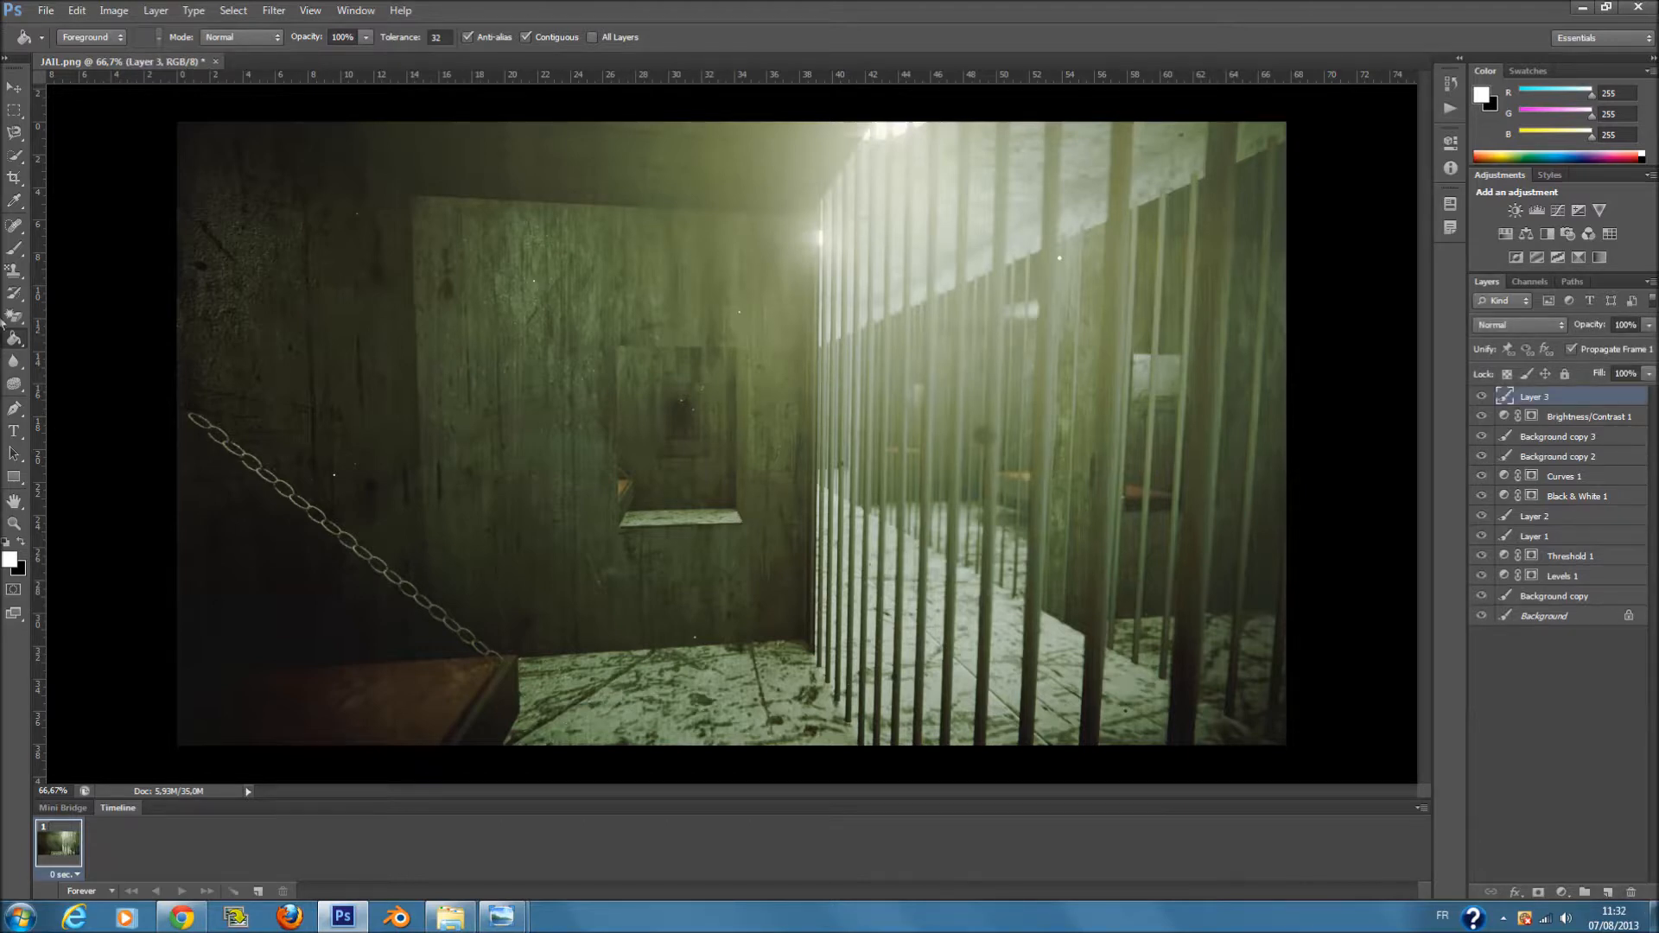
{"action": "left_click", "coordinate": [14, 248]}
{"action": "left_click", "coordinate": [52, 246]}
{"action": "right_click", "coordinate": [876, 655]}
{"action": "left_click", "coordinate": [865, 685]}
{"action": "key", "text": "Return"}
- Try painting a bar shadow across the floor in white and in black, undoing each stroke
{"action": "left_click_drag", "start_coordinate": [812, 650], "coordinate": [790, 735]}
{"action": "key", "text": "ctrl+z"}
{"action": "left_click", "coordinate": [19, 544]}
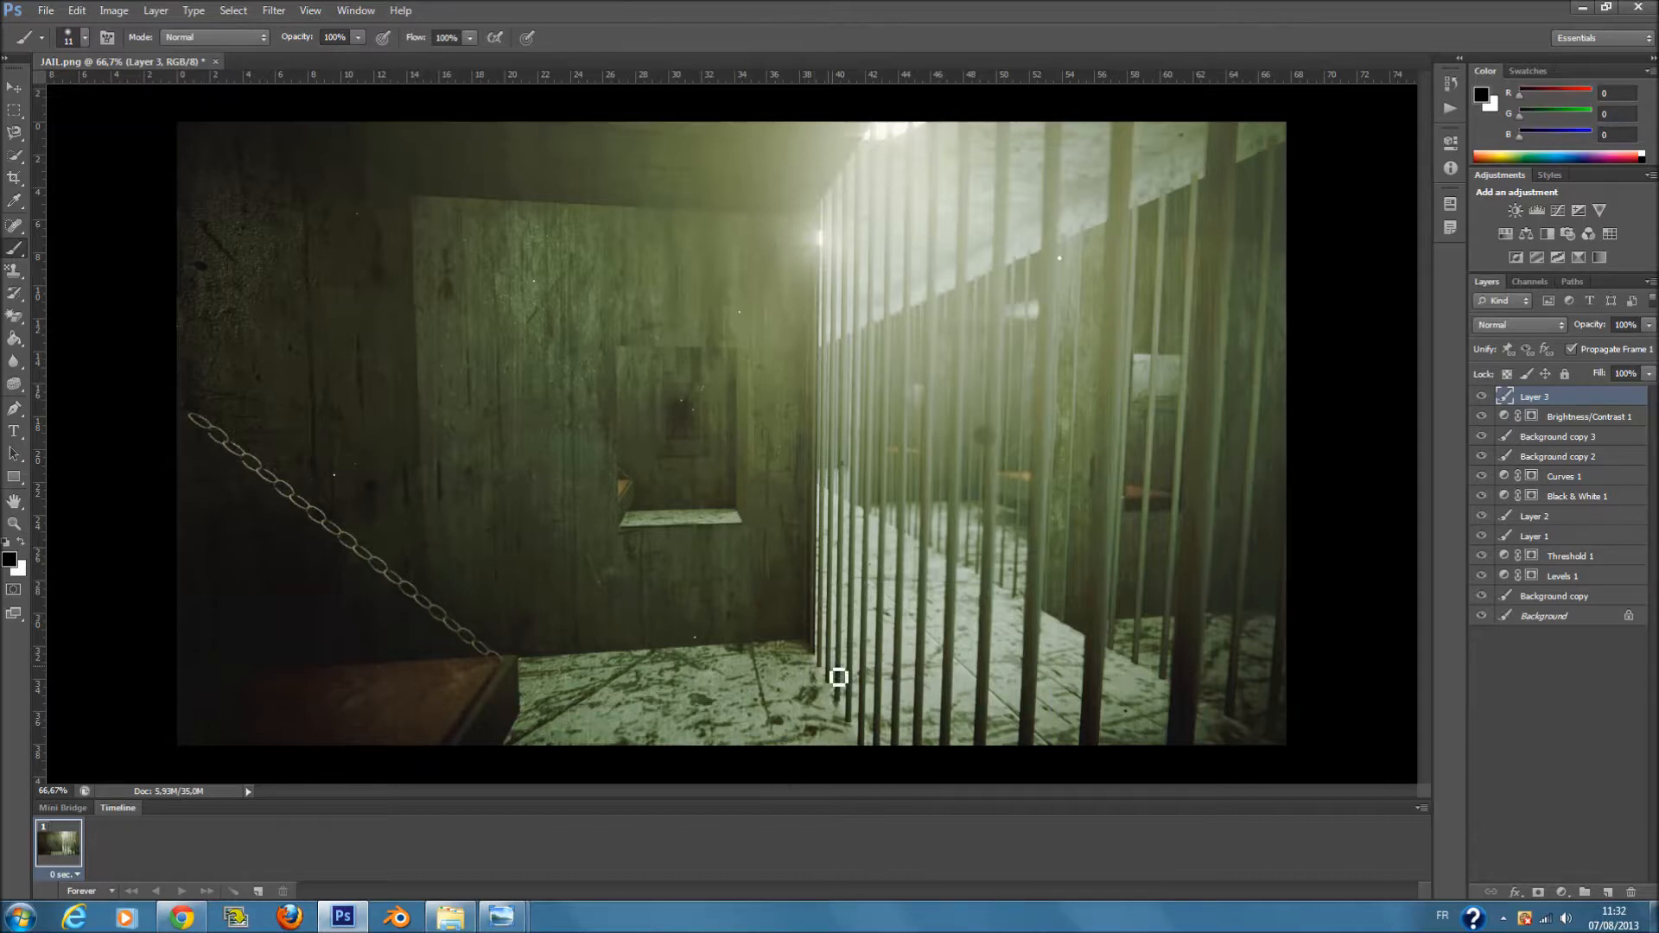
{"action": "left_click_drag", "start_coordinate": [820, 662], "coordinate": [789, 745]}
{"action": "key", "text": "ctrl+z"}
- Set the brush size to 20 and the foreground color to mid gray 696969
{"action": "right_click", "coordinate": [851, 674]}
{"action": "left_click", "coordinate": [880, 711]}
{"action": "left_click", "coordinate": [9, 562]}
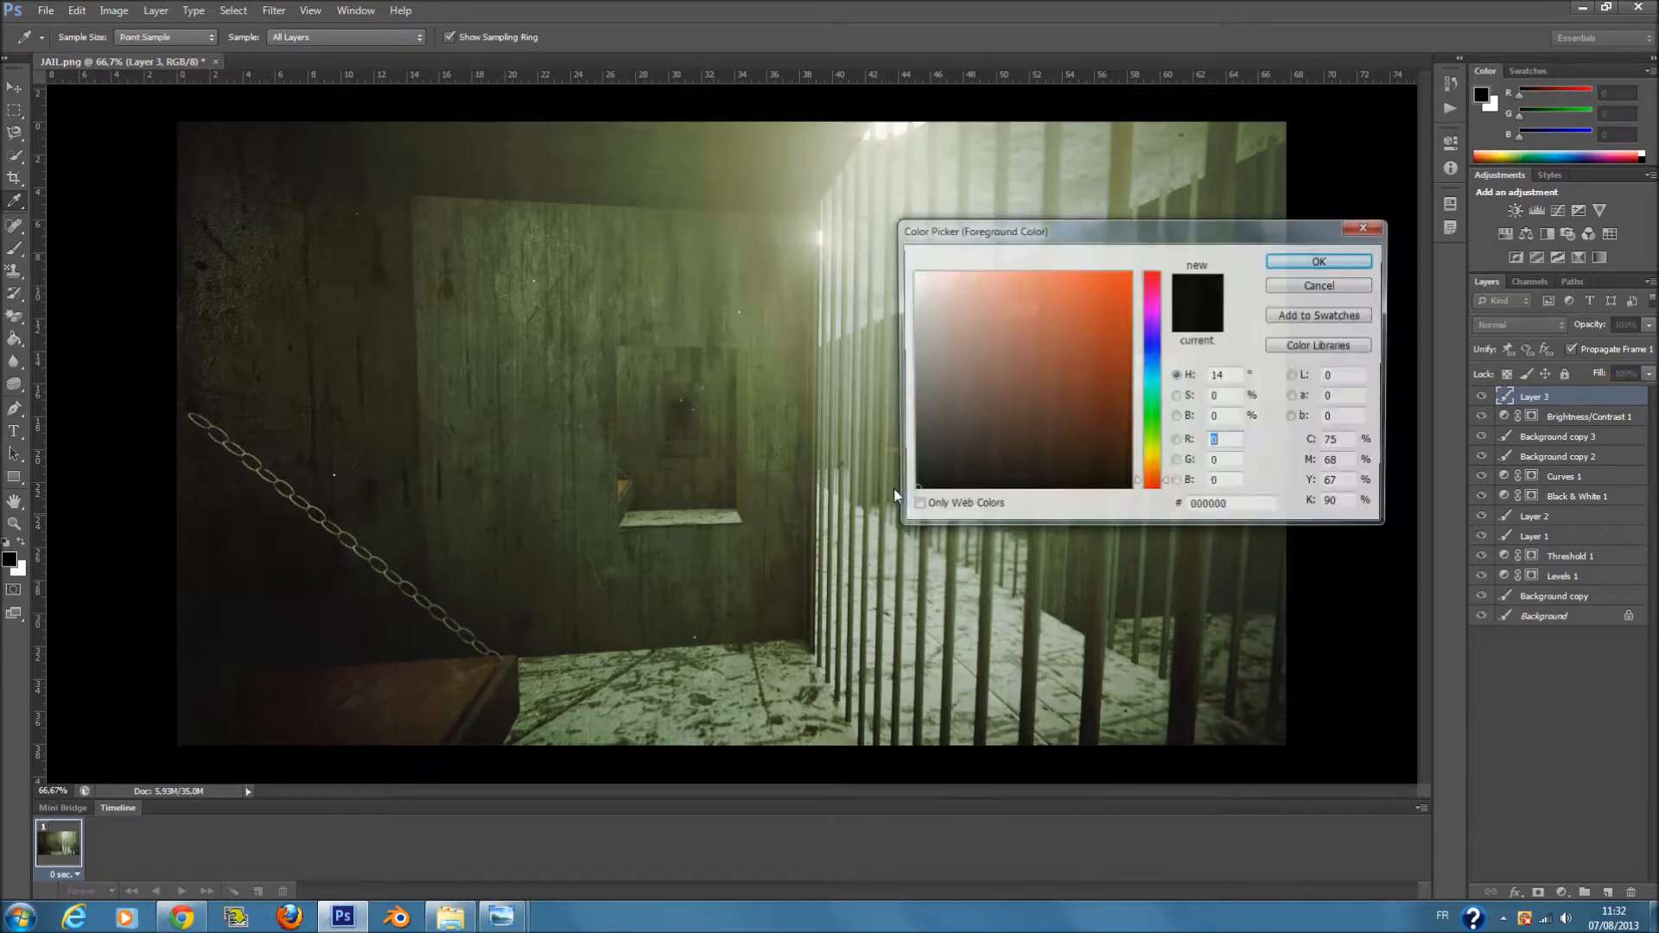
{"action": "left_click", "coordinate": [910, 401]}
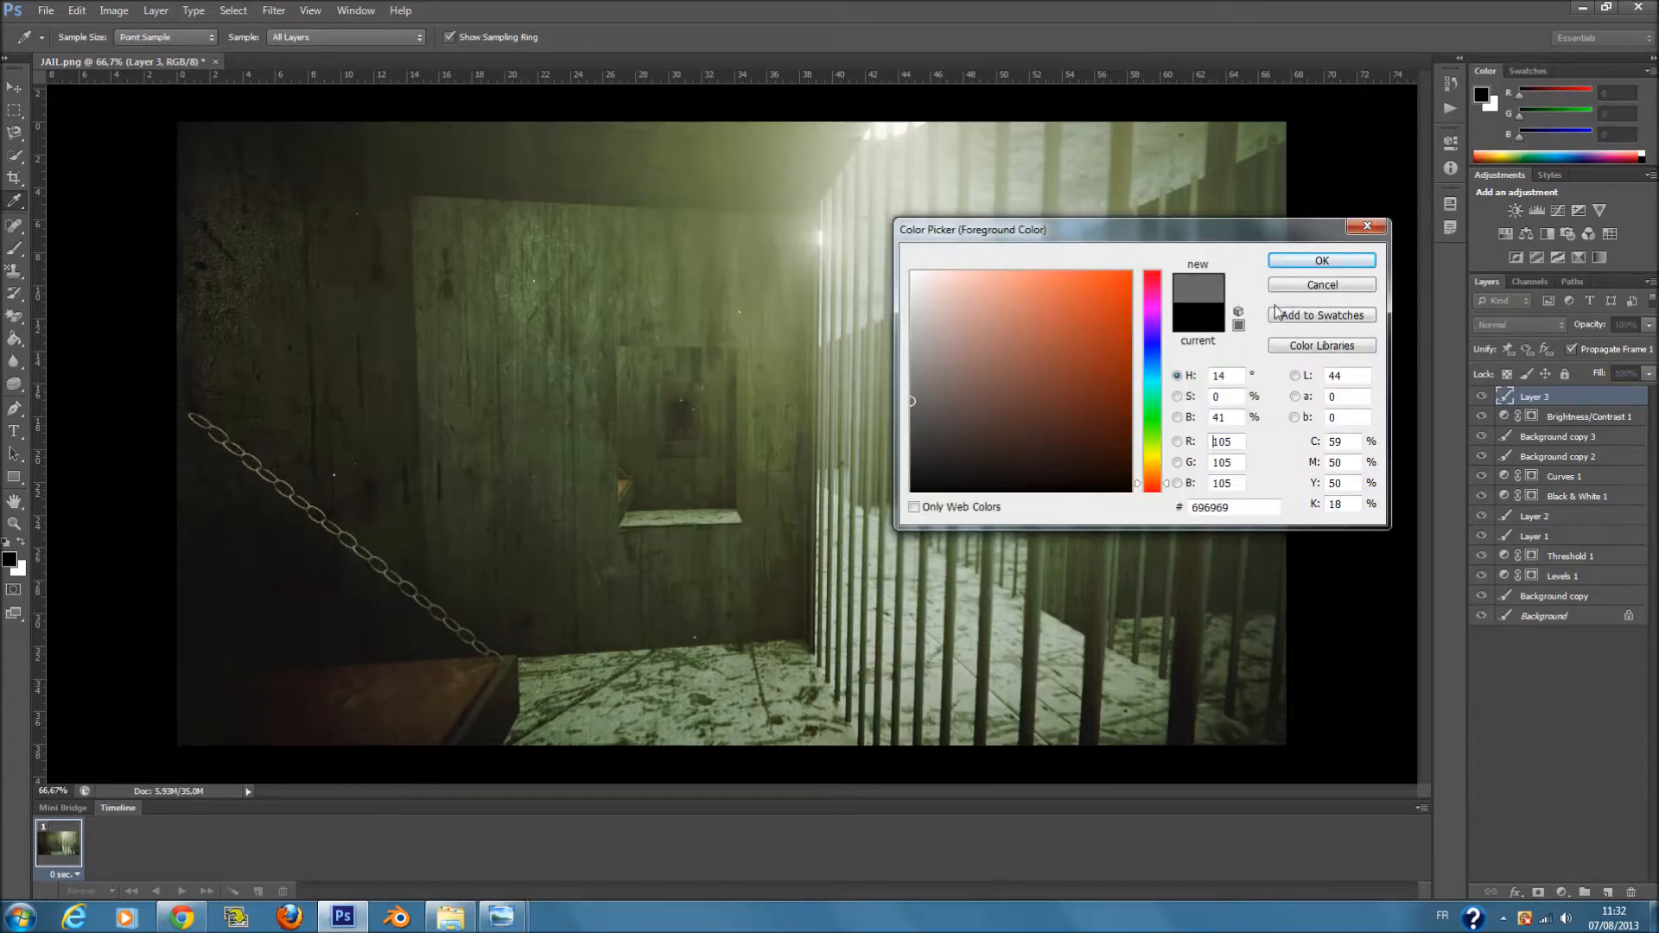
{"action": "left_click", "coordinate": [1322, 261]}
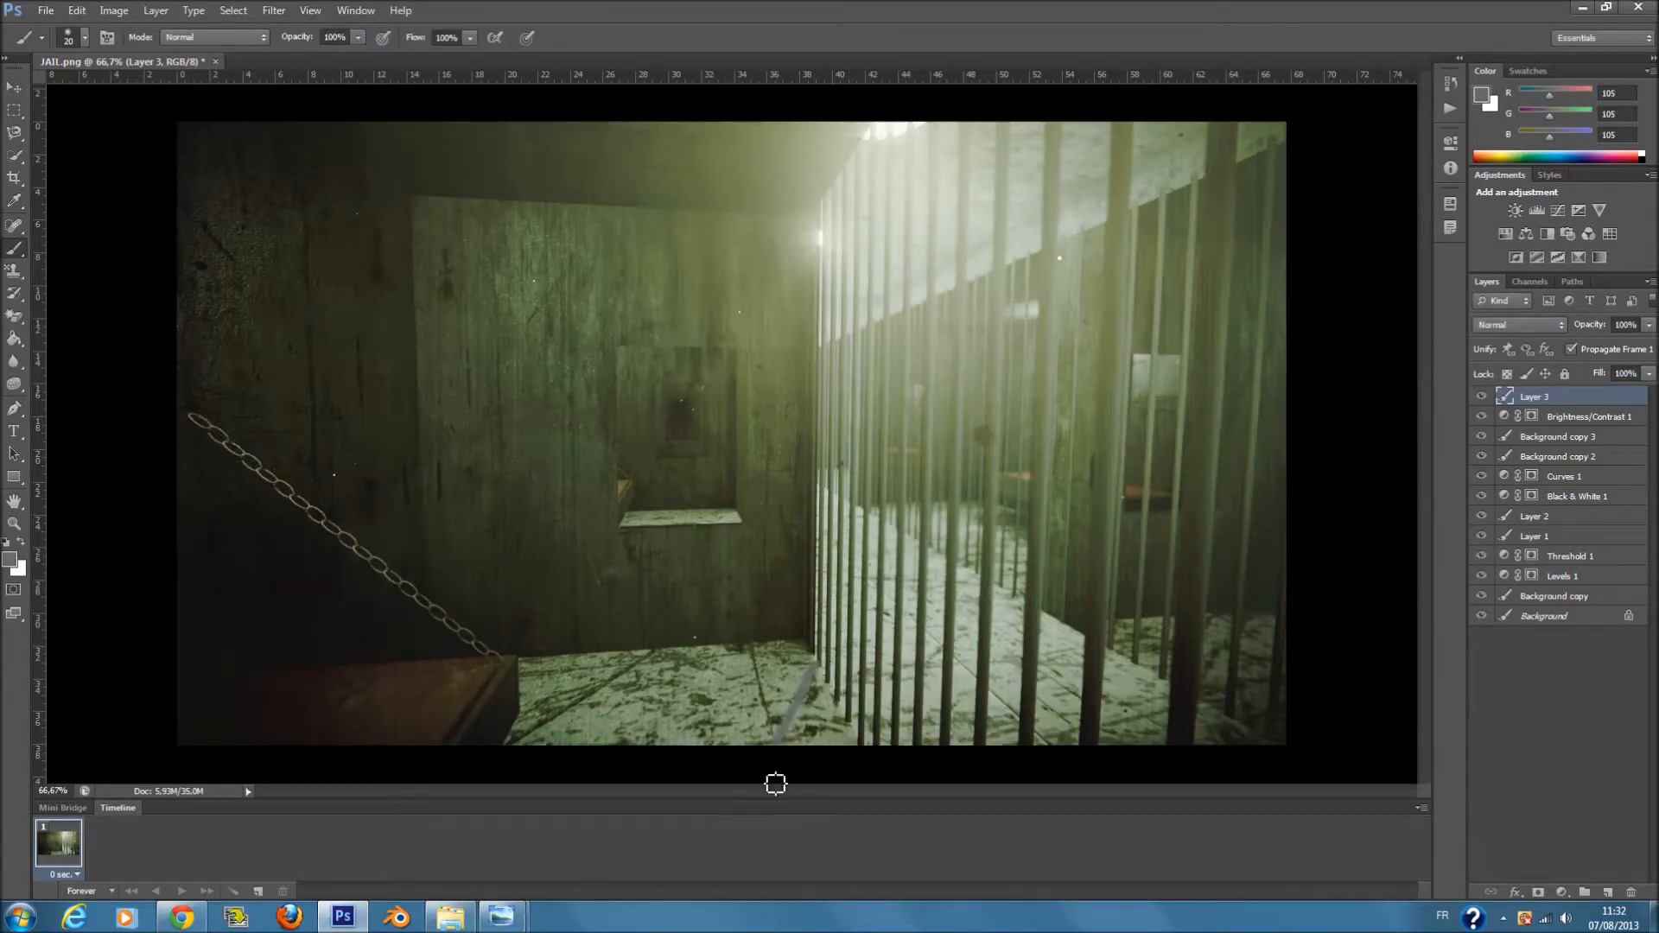
- Set the foreground color to dark gray, RGB 42, and paint shadow strokes on the floor at the base of the nearest corner bars
{"action": "left_click", "coordinate": [11, 561]}
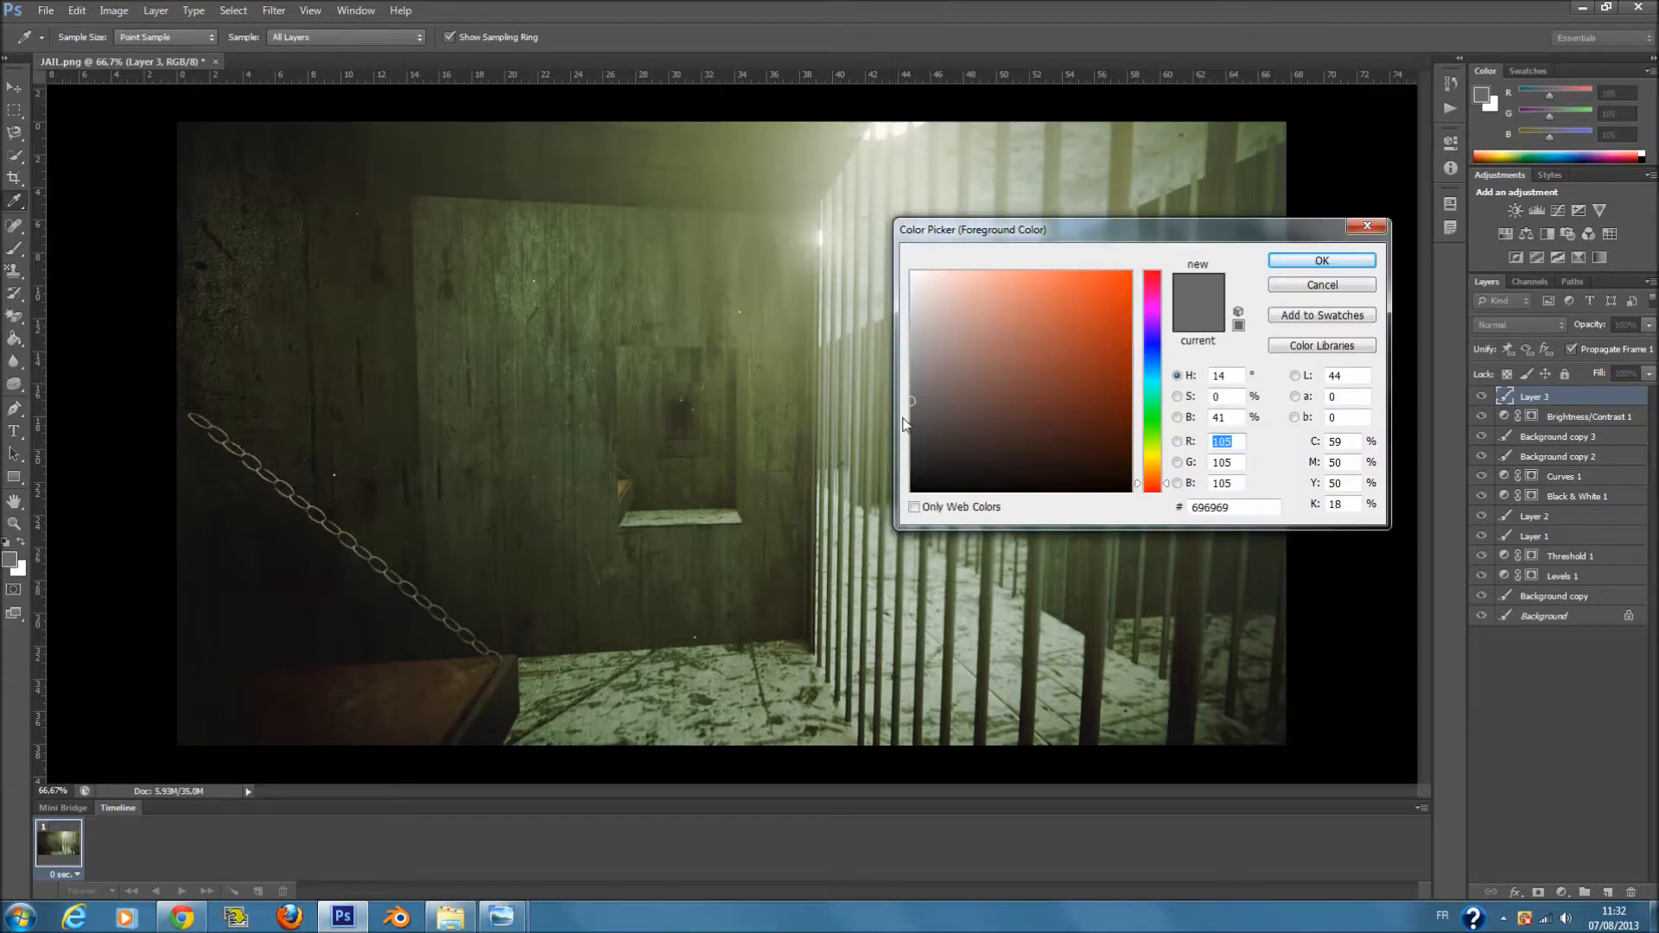
{"action": "left_click", "coordinate": [911, 455]}
{"action": "left_click", "coordinate": [1323, 261]}
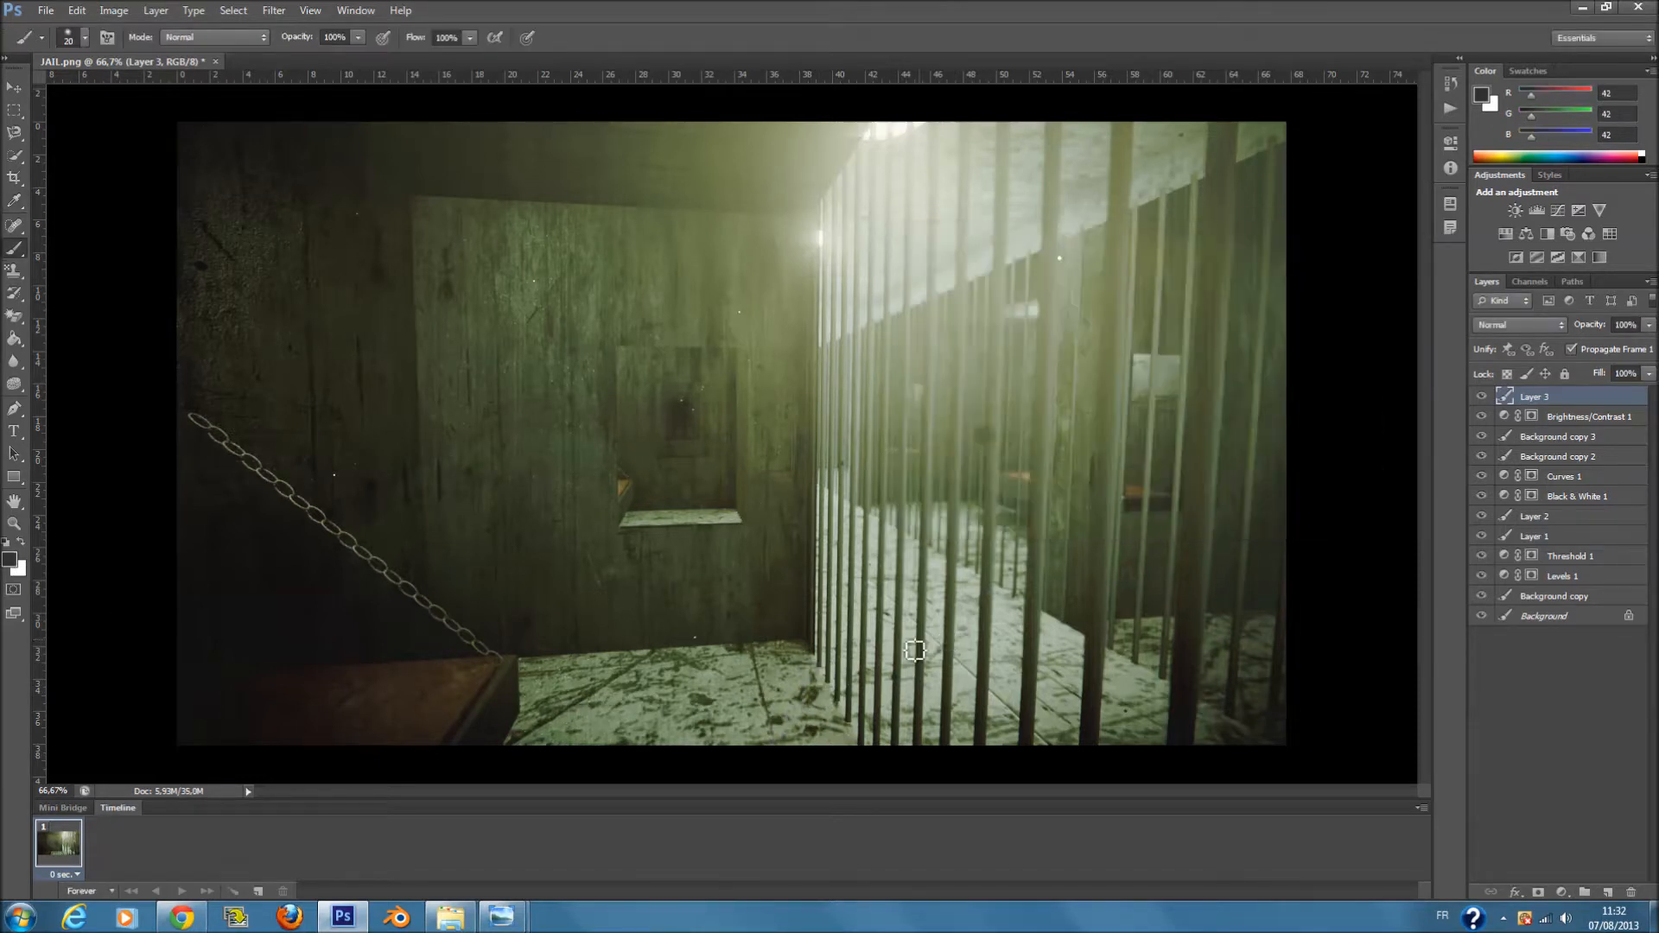
{"action": "mouse_move", "coordinate": [832, 672]}
{"action": "left_mouse_down"}
{"action": "mouse_move", "coordinate": [810, 804]}
{"action": "mouse_move", "coordinate": [848, 711]}
{"action": "mouse_move", "coordinate": [842, 790]}
{"action": "mouse_move", "coordinate": [842, 709]}
{"action": "left_mouse_up"}
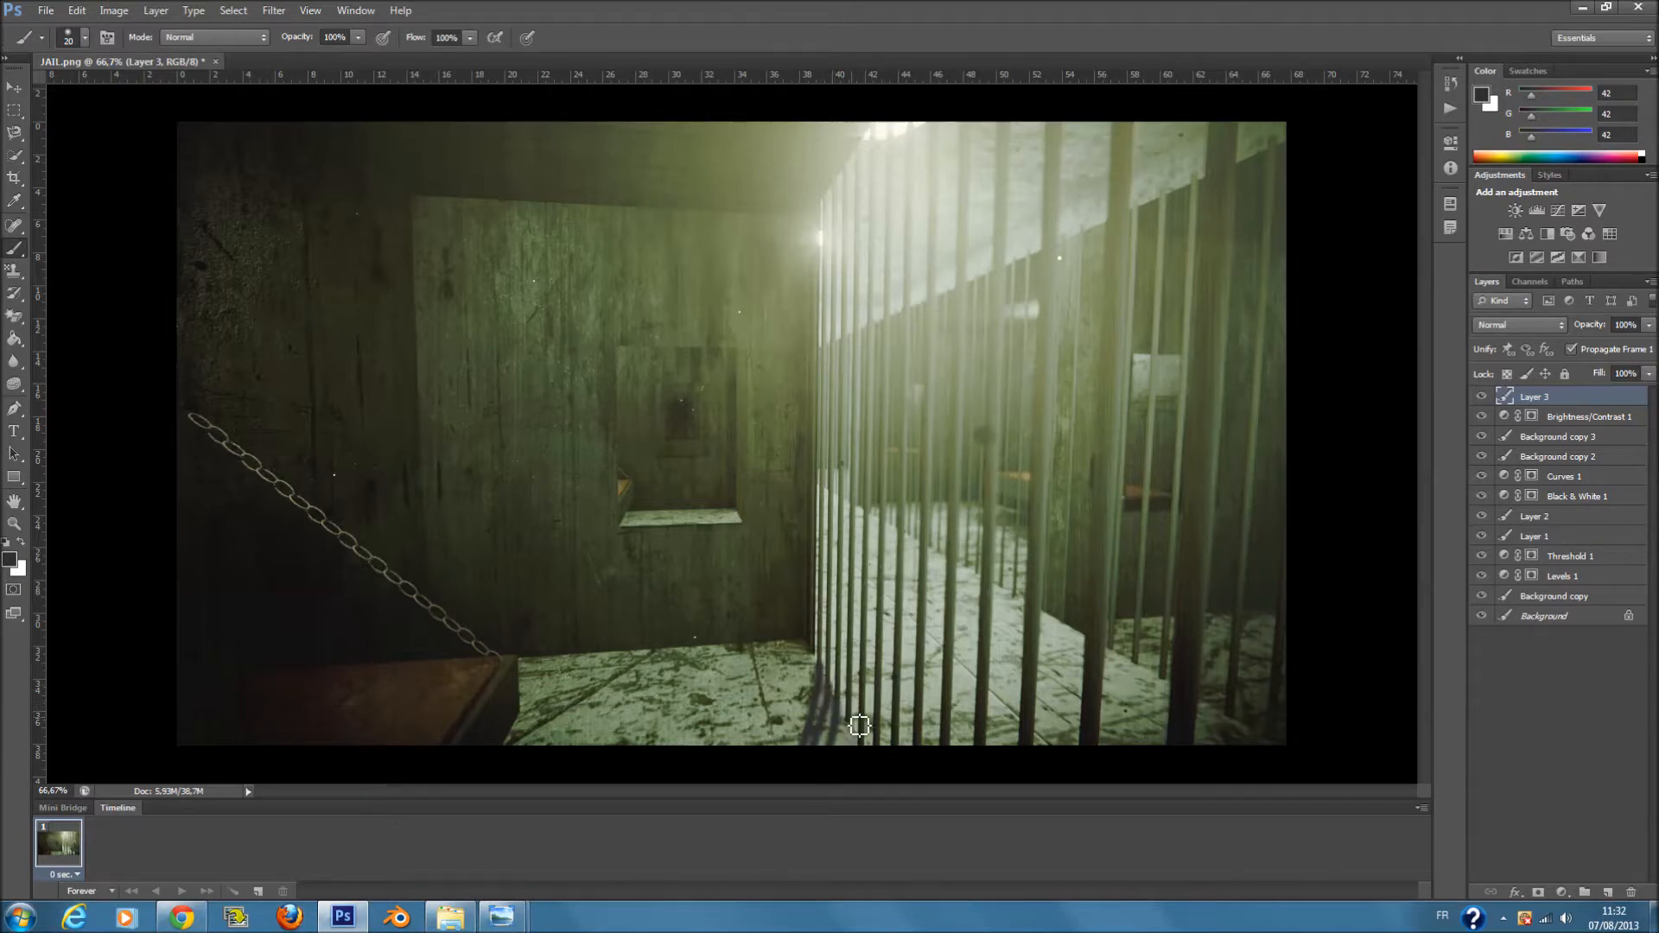
{"action": "left_click_drag", "start_coordinate": [825, 661], "coordinate": [778, 745]}
- Set the shadow layer to Multiply blending with a fill of 49% and deselect it
{"action": "scroll", "coordinate": [1540, 325], "scroll_direction": "down", "scroll_amount": 1}
{"action": "scroll", "coordinate": [1540, 325], "scroll_direction": "up", "scroll_amount": 1}
{"action": "scroll", "coordinate": [1540, 325], "scroll_direction": "up", "scroll_amount": 1}
{"action": "left_click", "coordinate": [1646, 375]}
{"action": "left_click_drag", "start_coordinate": [1584, 398], "coordinate": [1600, 396]}
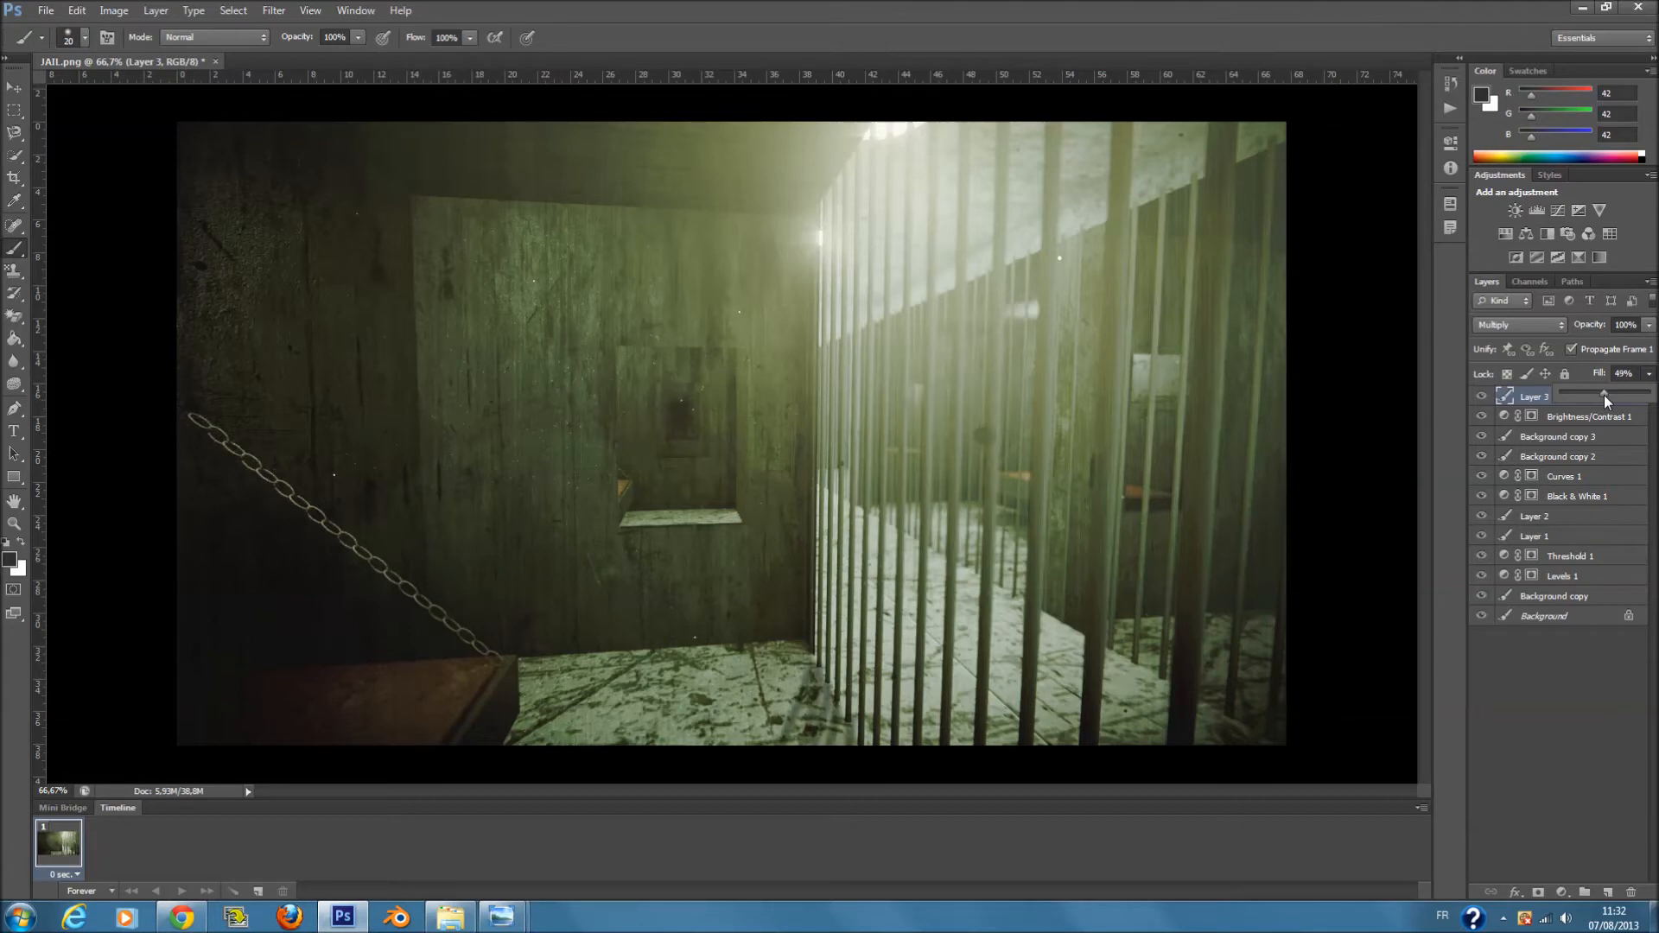
{"action": "left_click", "coordinate": [1549, 757]}
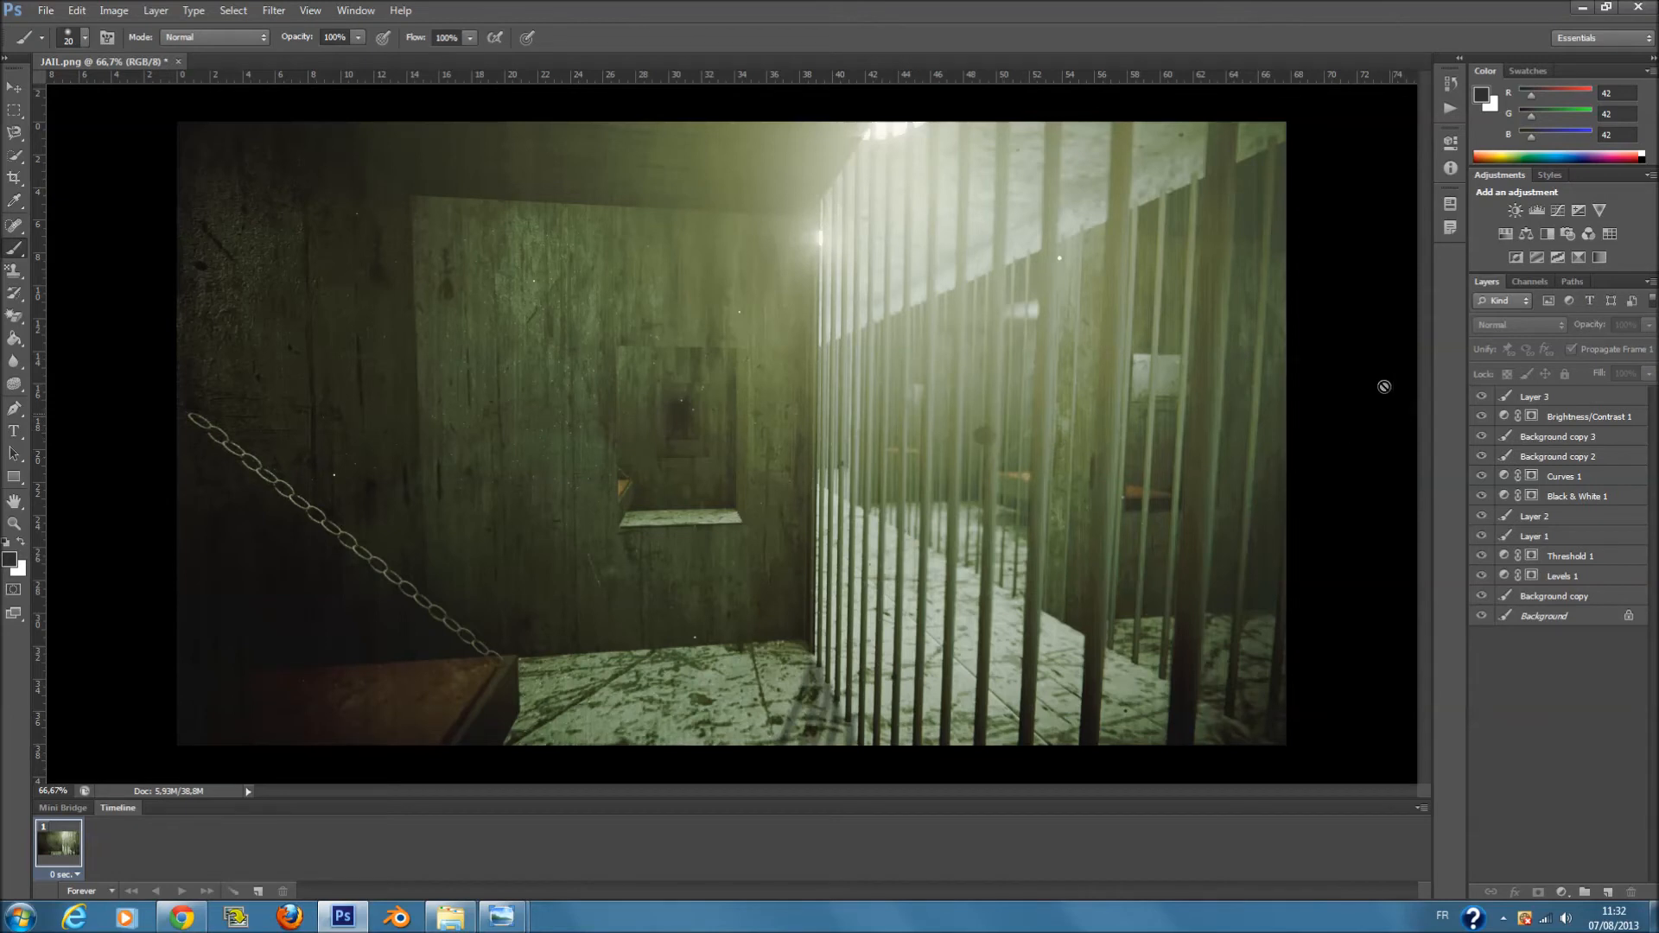
- Minimize Photoshop and the Inside_house_1 photo viewer to get back to the Windows desktop
{"action": "left_click", "coordinate": [1582, 9]}
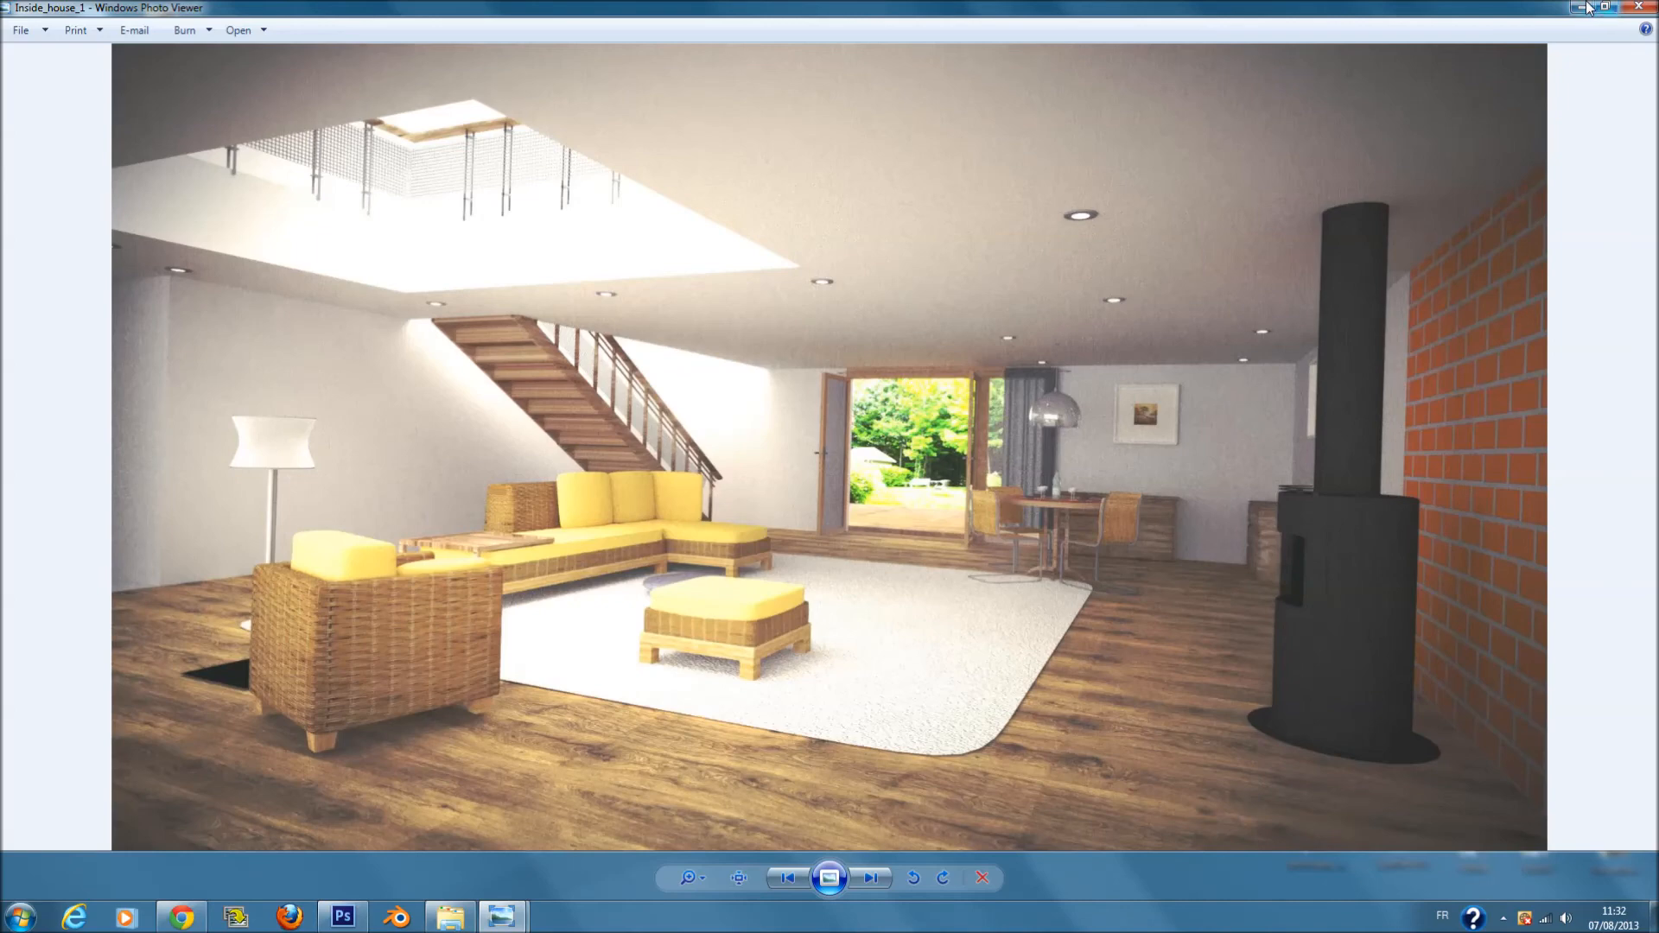
{"action": "left_click", "coordinate": [1587, 9]}
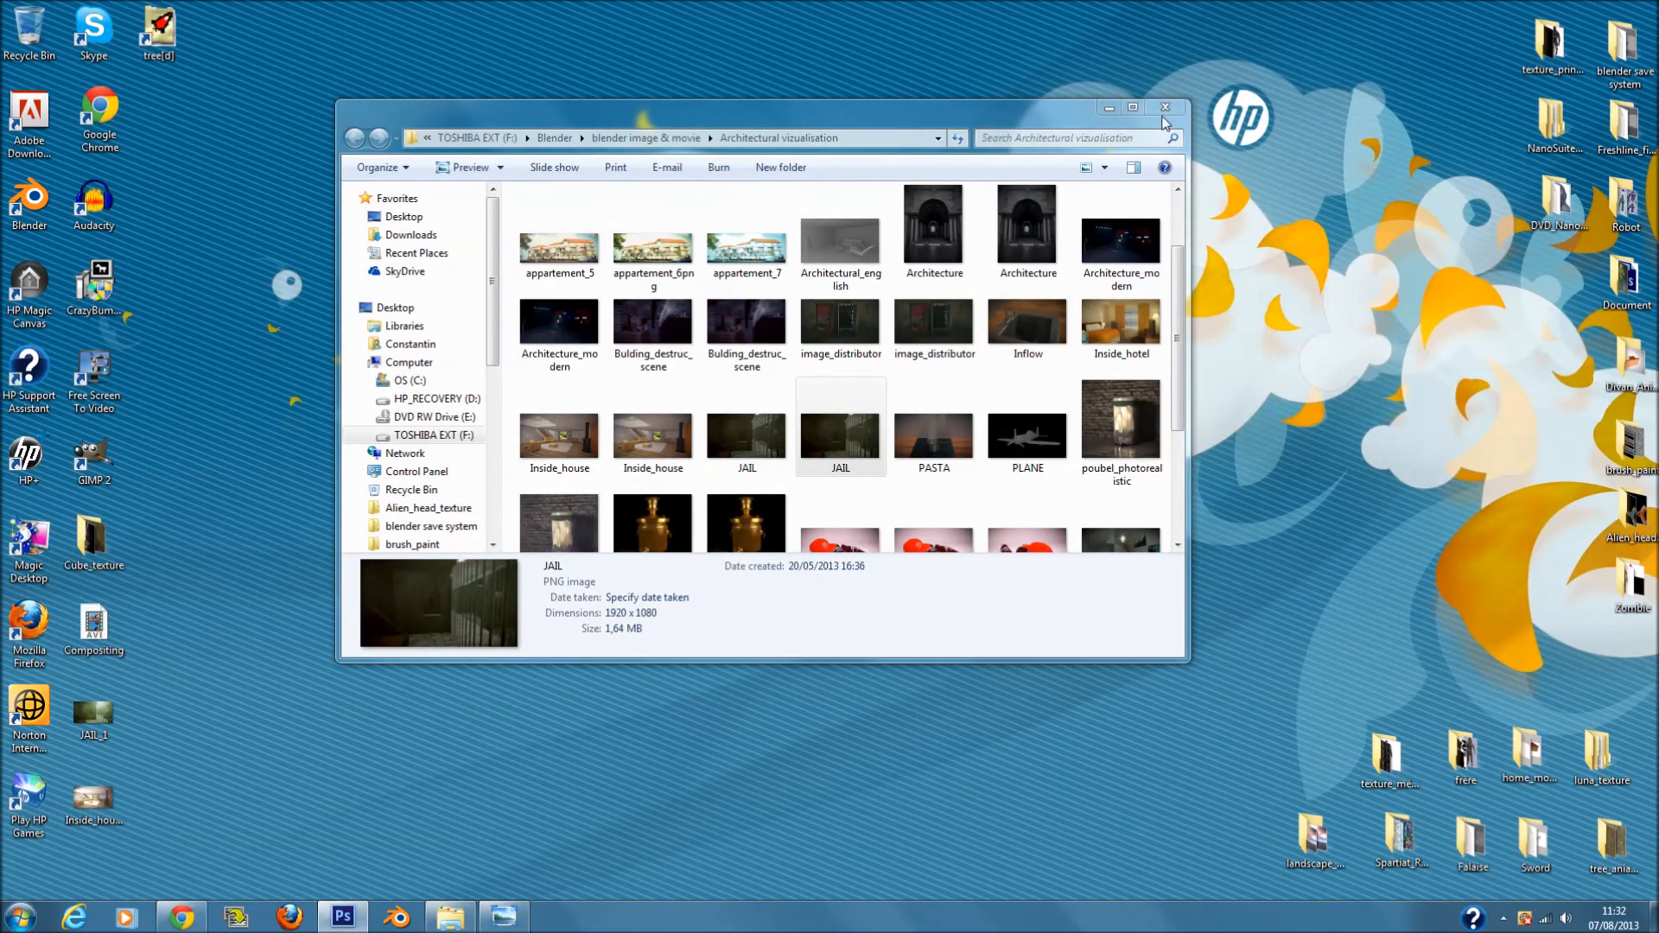